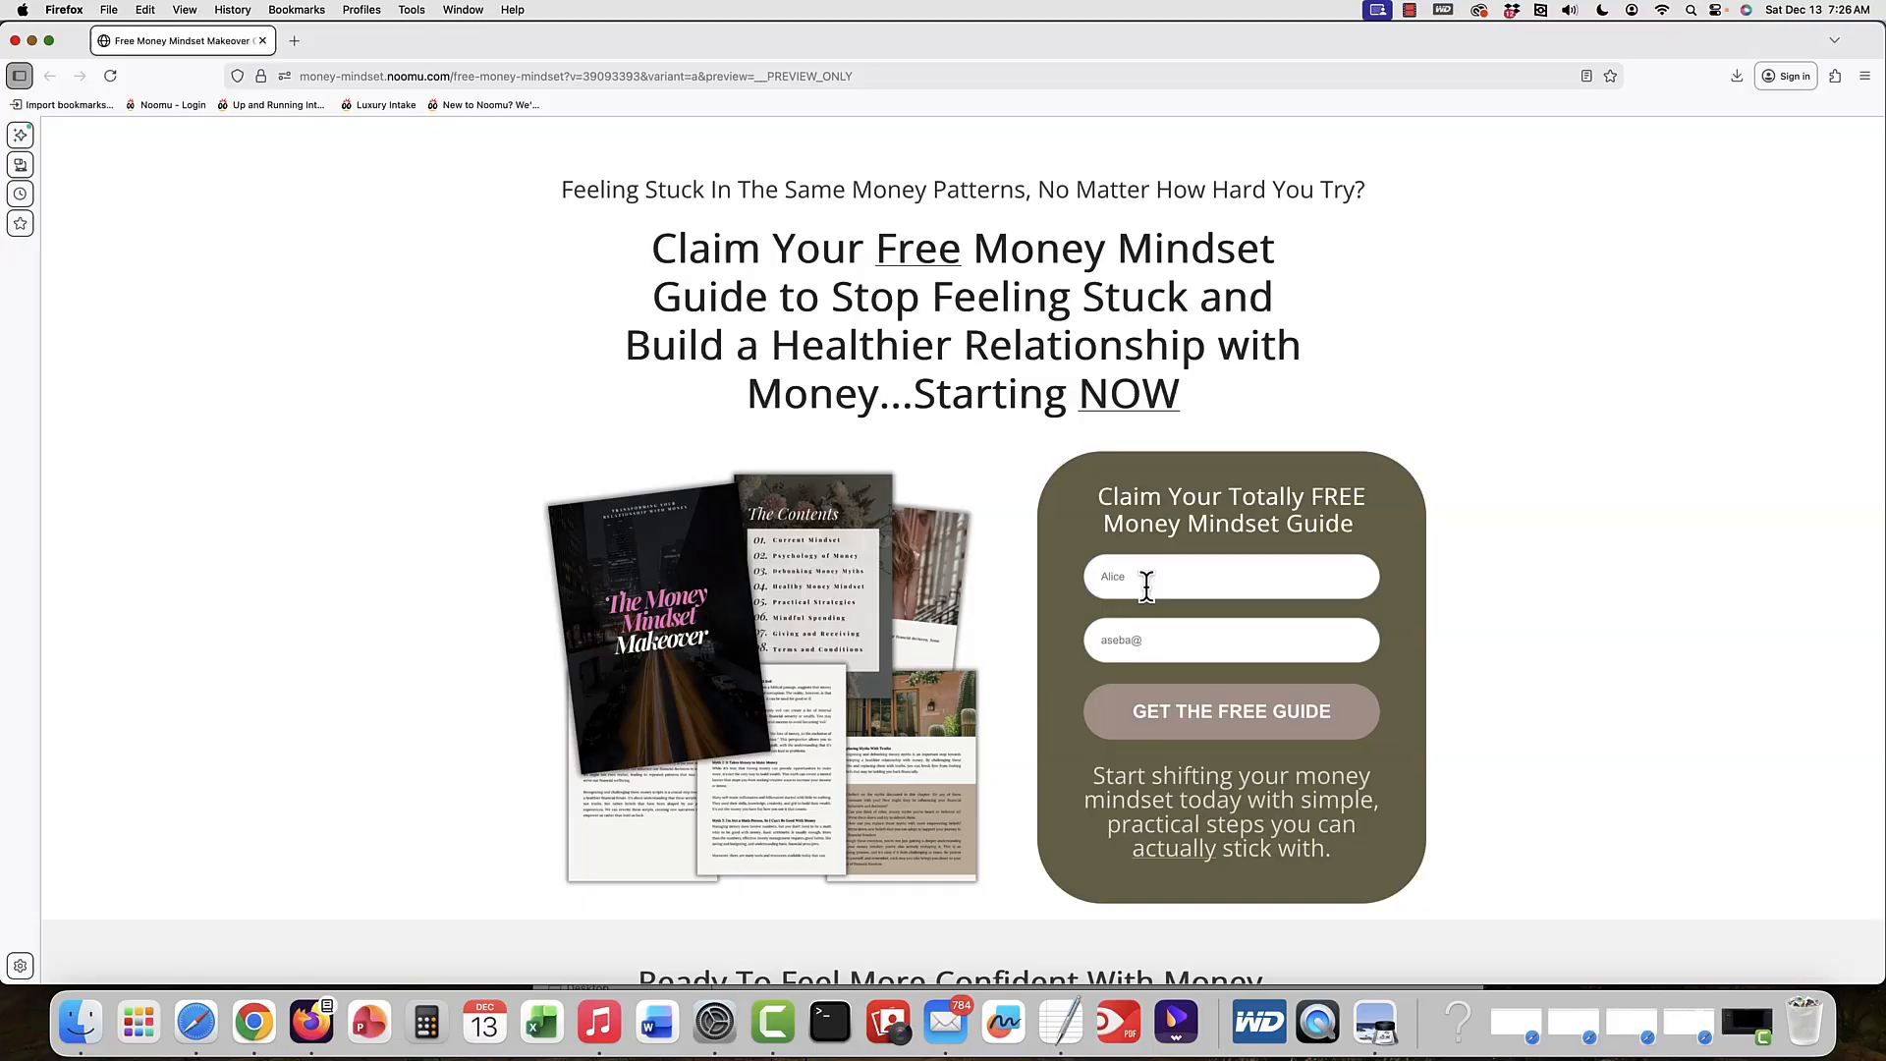
- Submit the Money Mindset Guide form with the name and email filled in, and open the guide download
type("liceseba.com")
left_click(1280, 722)
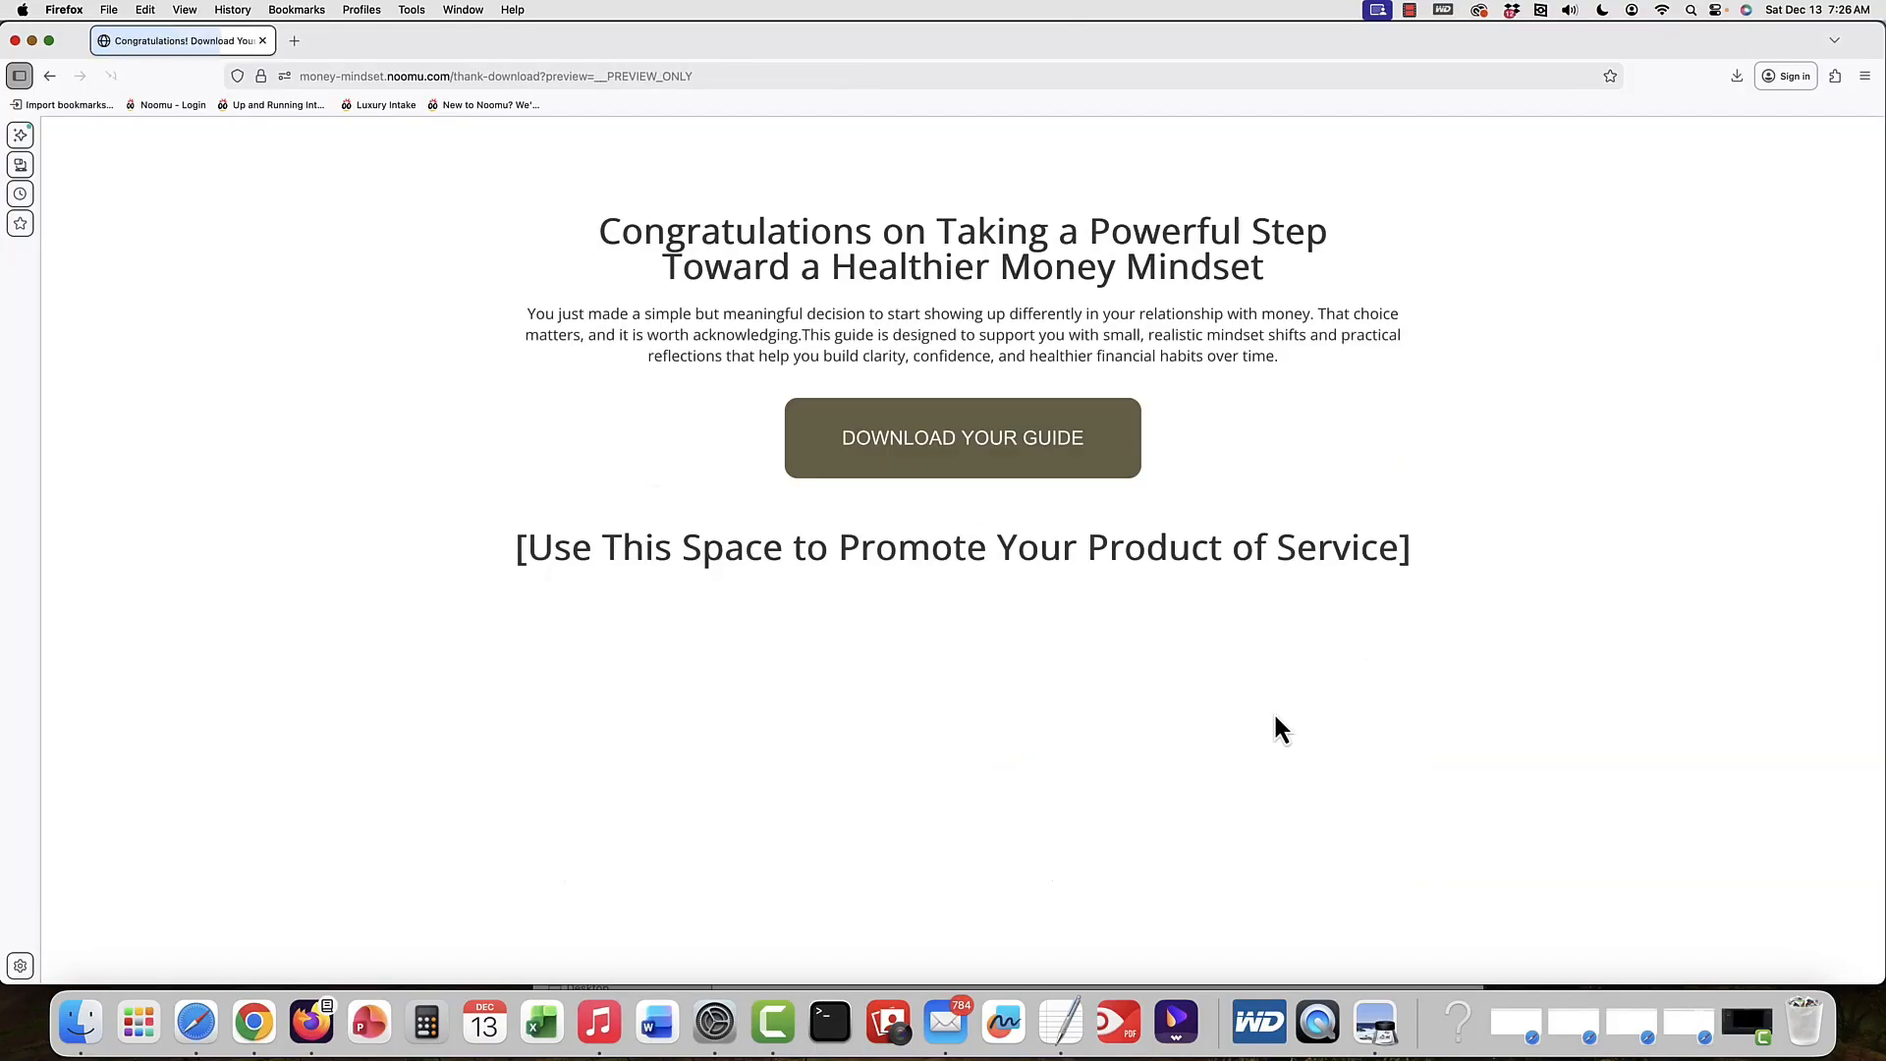
left_click(1003, 447)
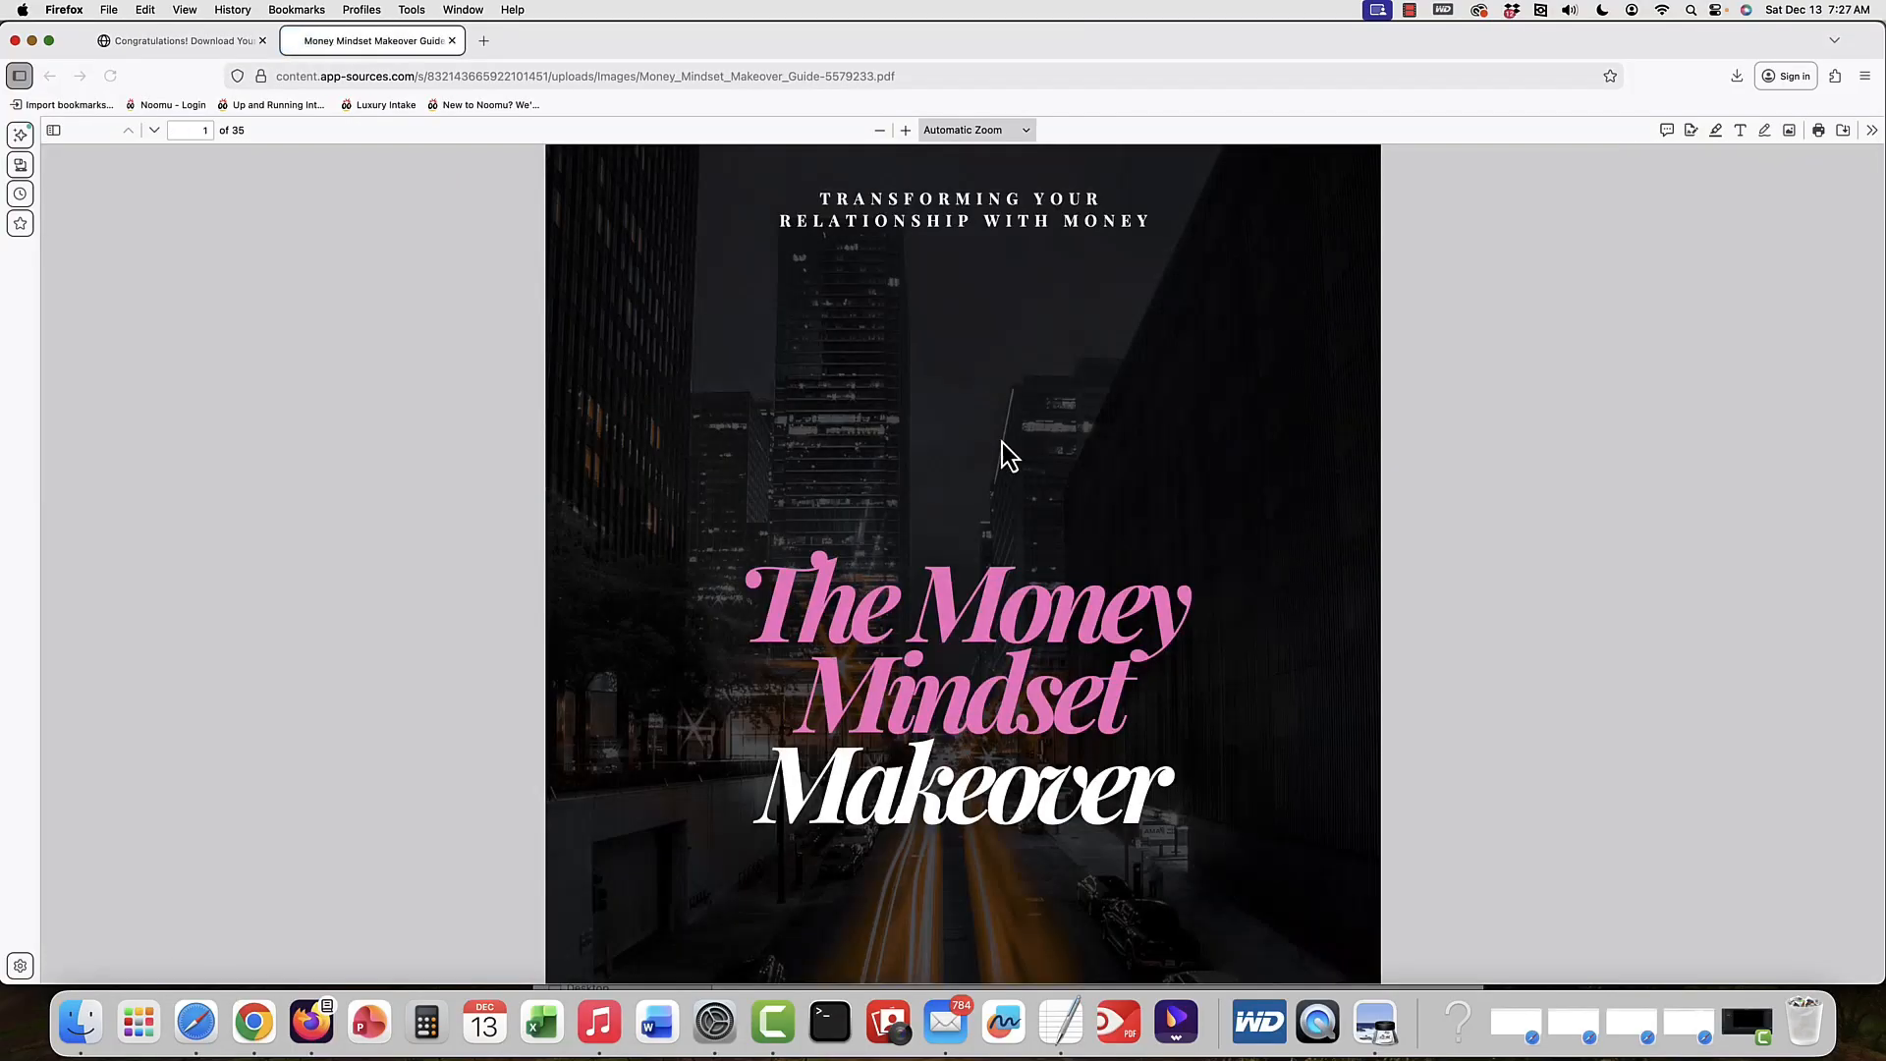
- Look through the opening pages of the Money Mindset Makeover guide PDF and return to the thank-you page
scroll(1002, 442, "down", 10)
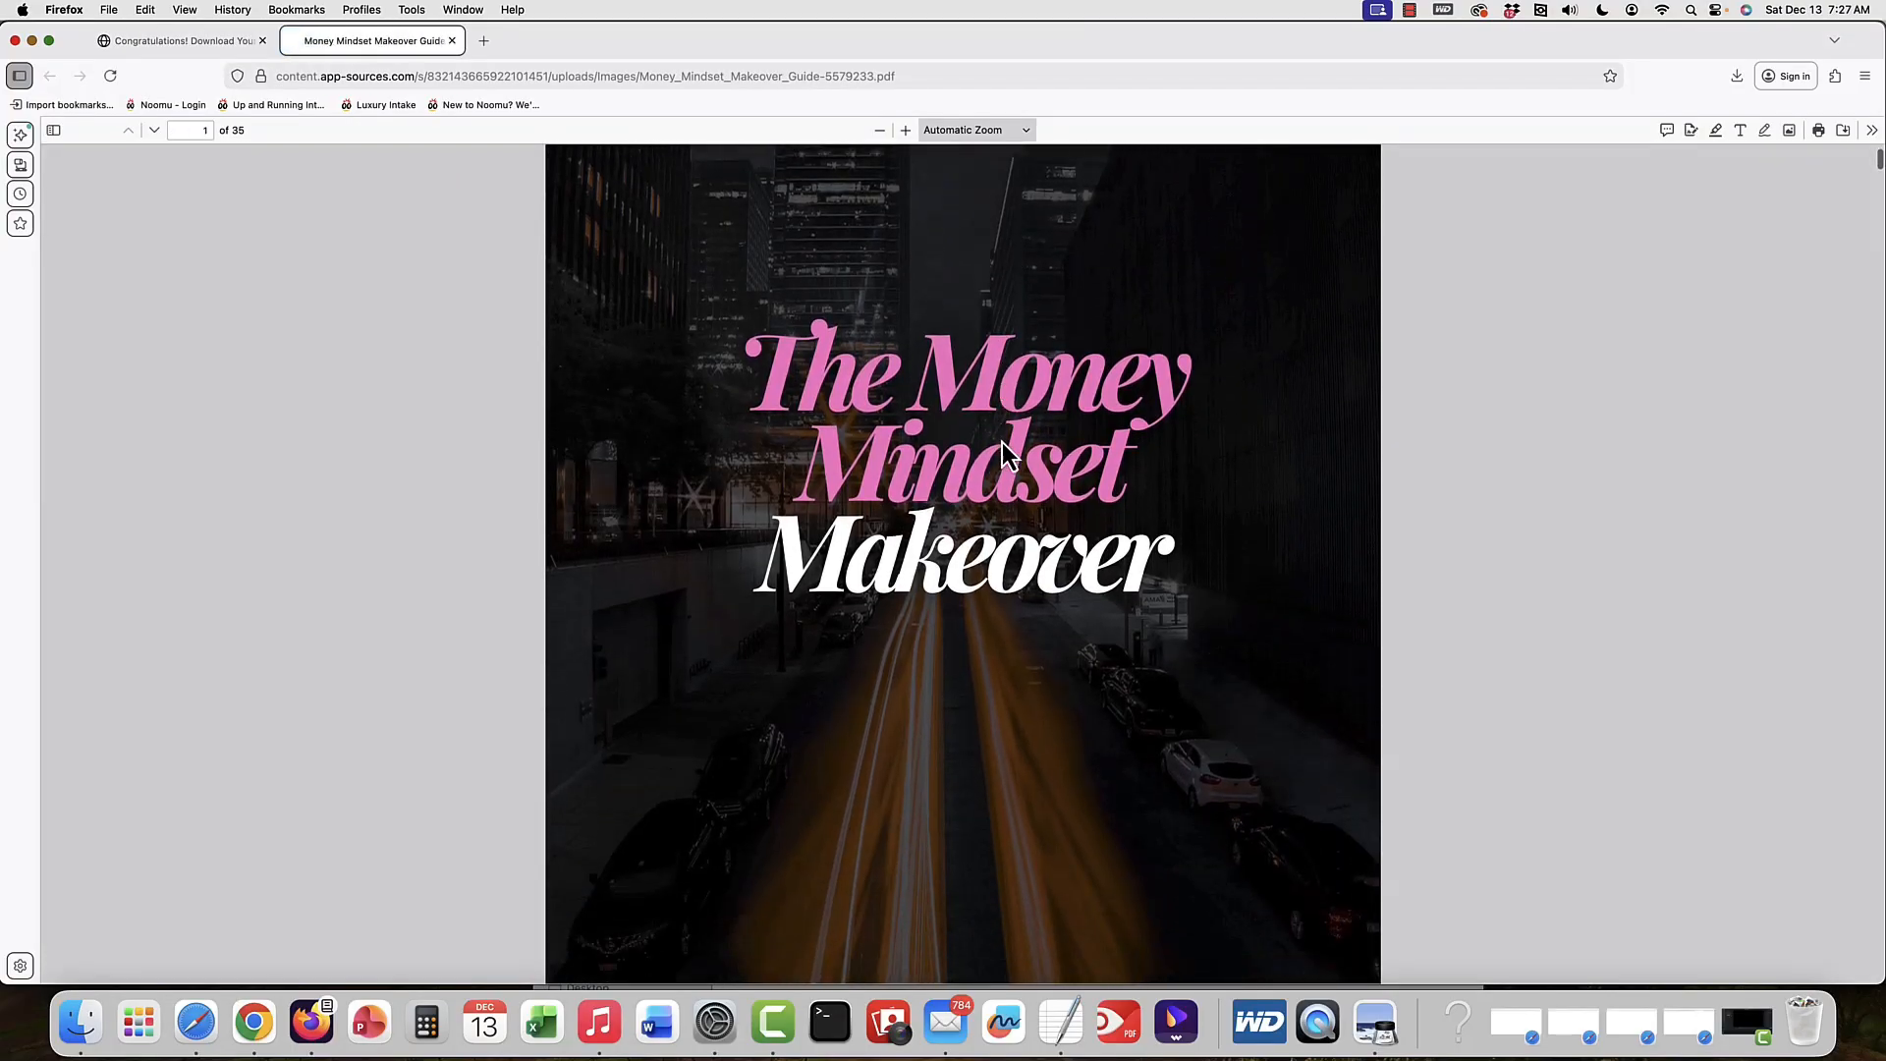
scroll(1002, 444, "down", 12)
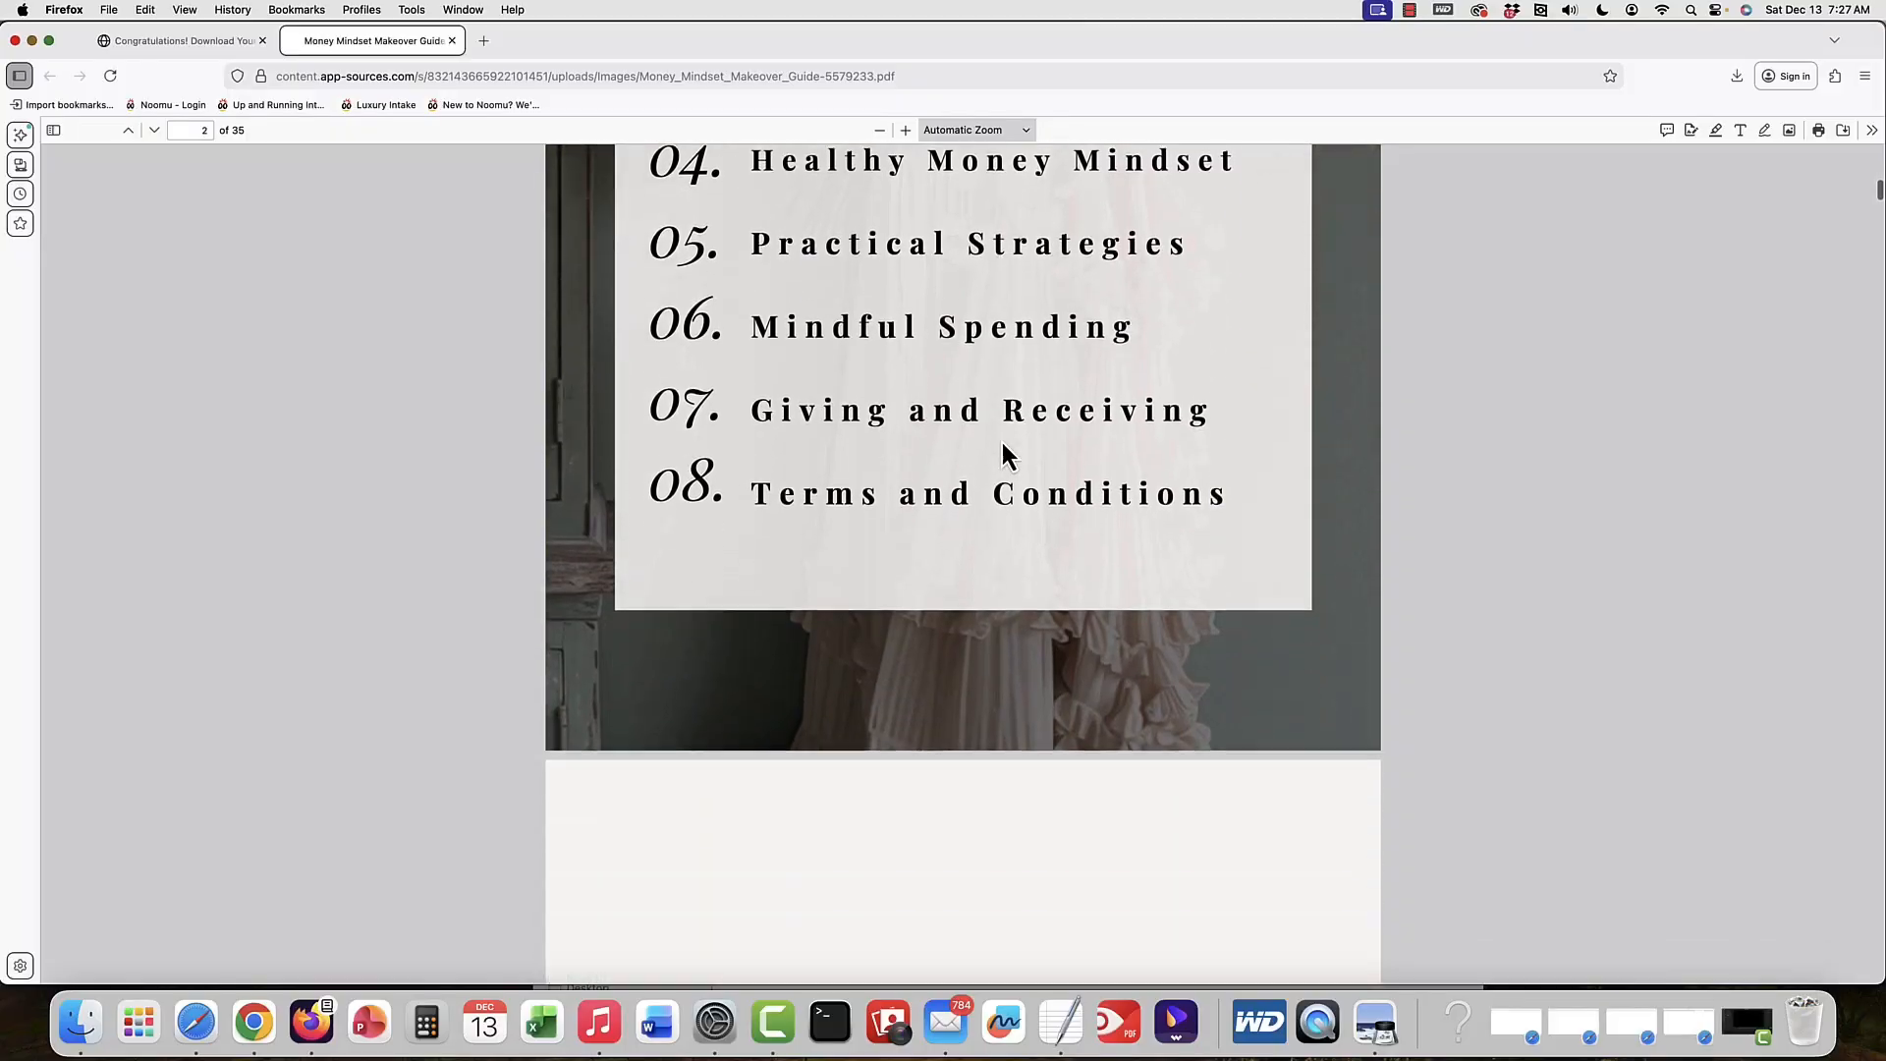
scroll(1002, 442, "down", 15)
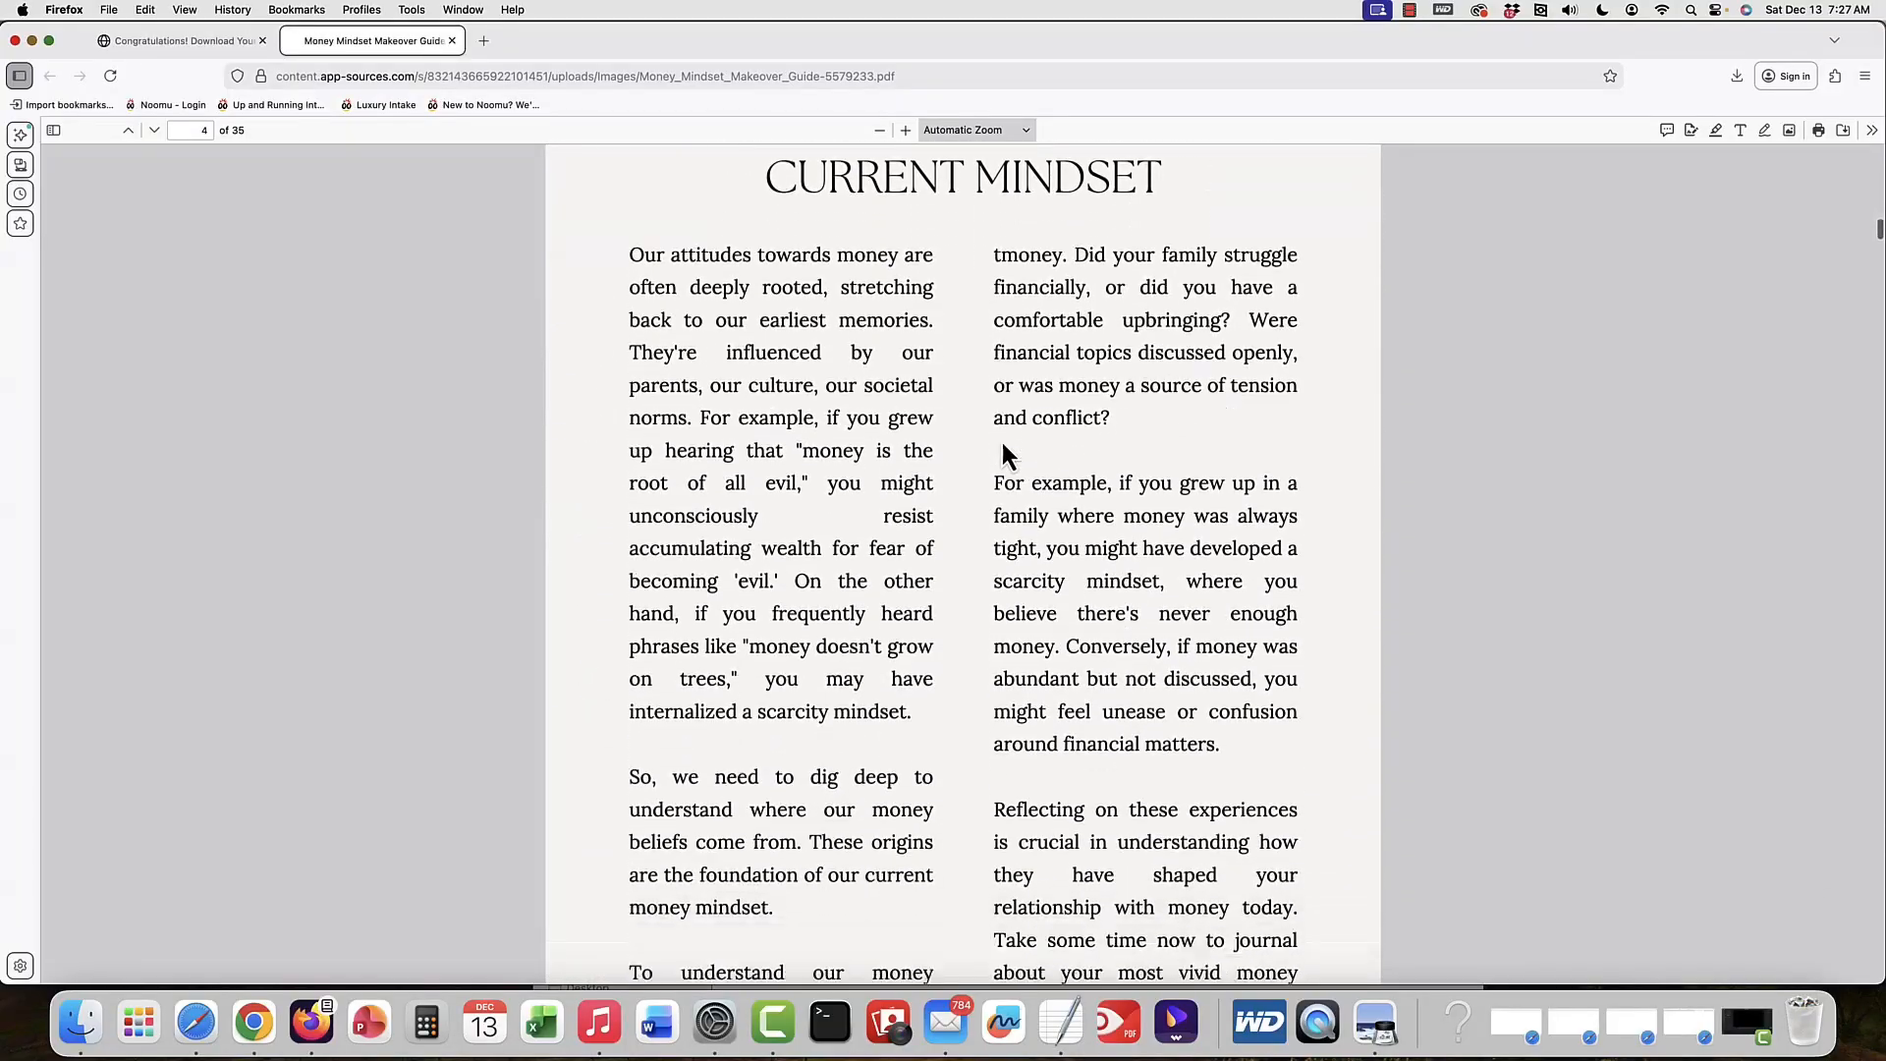
scroll(1002, 442, "down", 15)
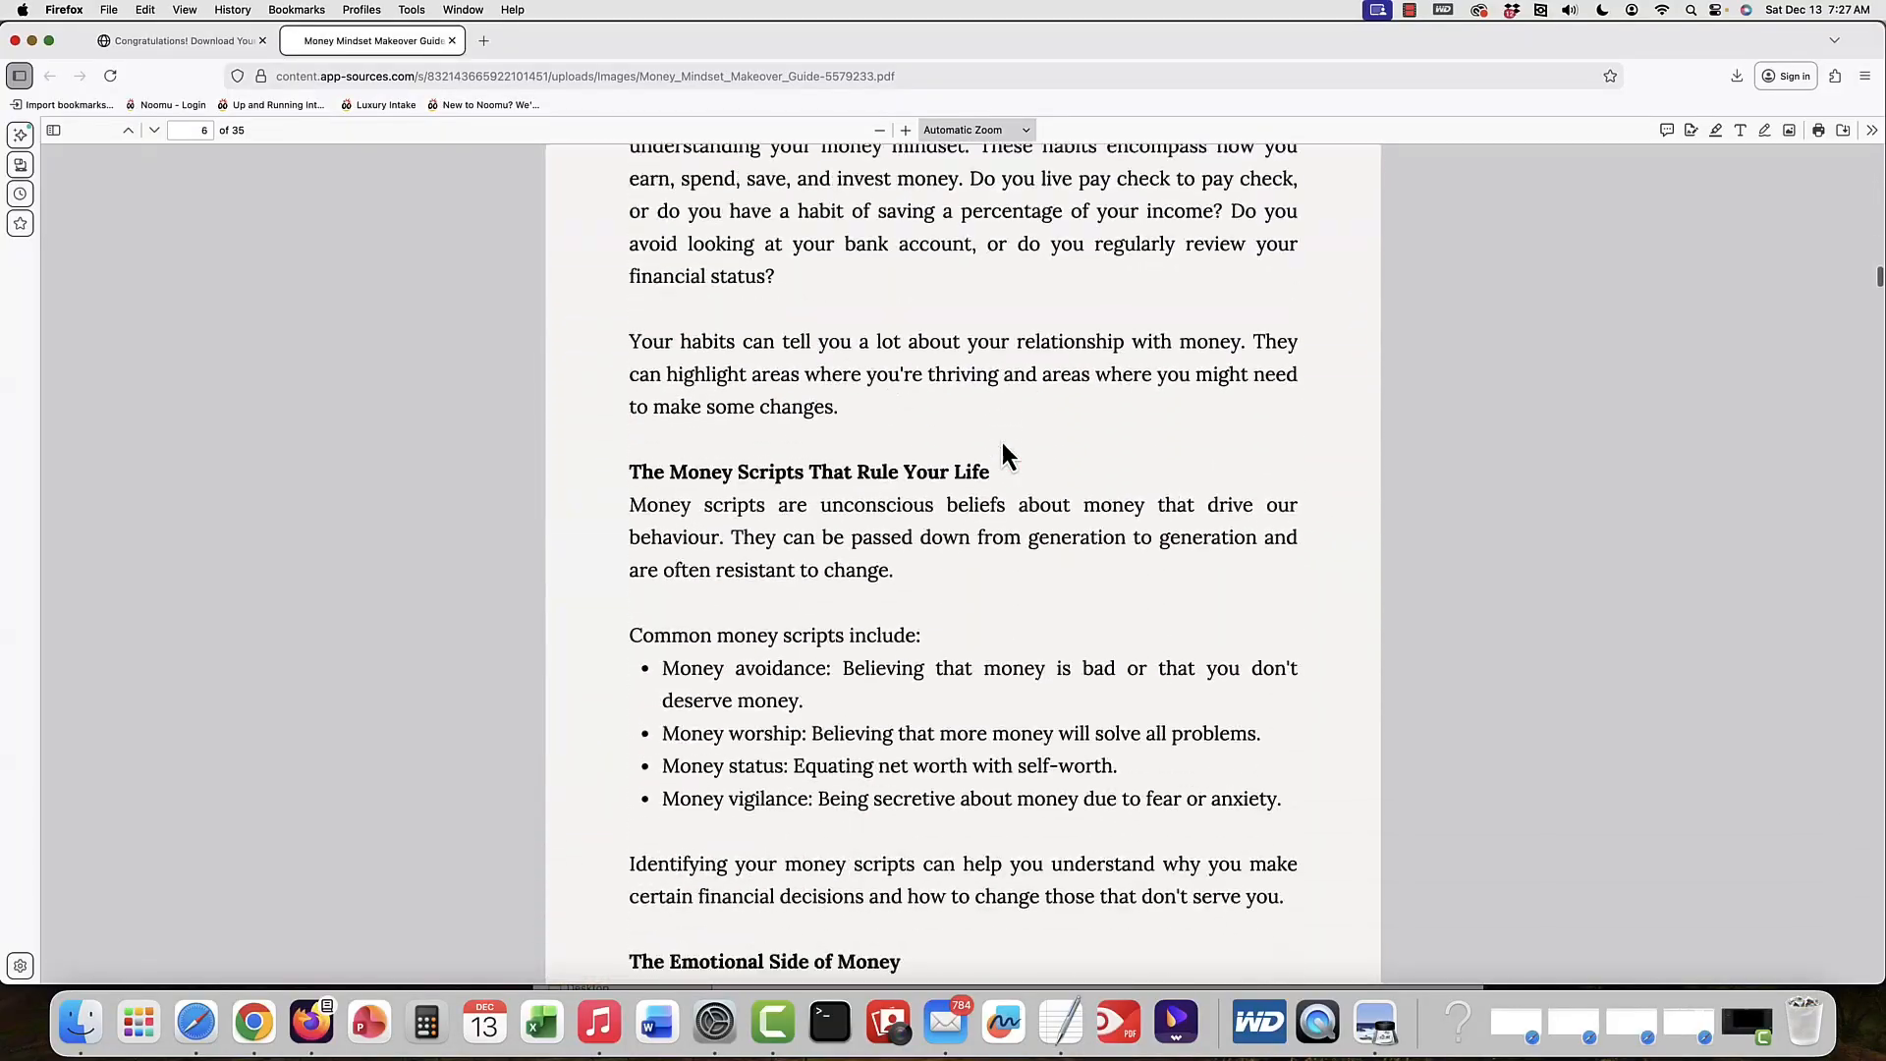
left_click(121, 41)
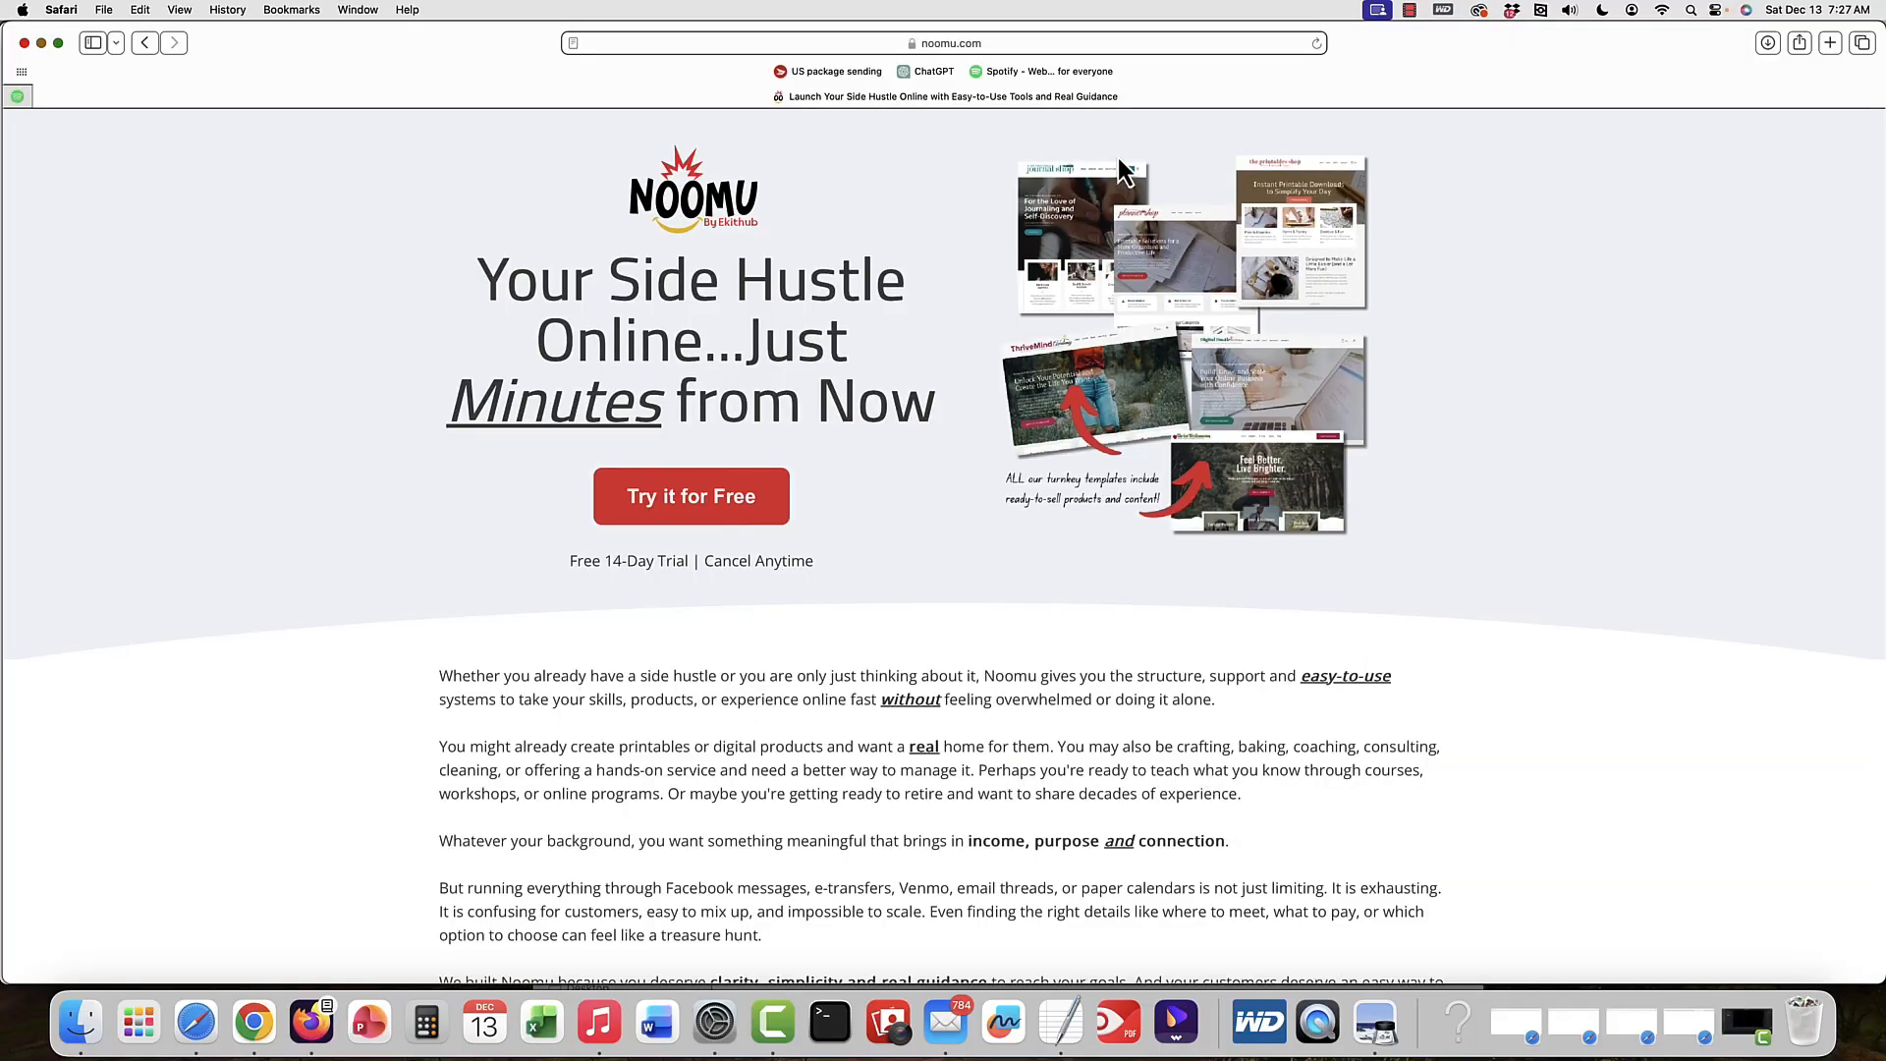
left_click(1135, 44)
type("https://noomu.shop/money-mindset")
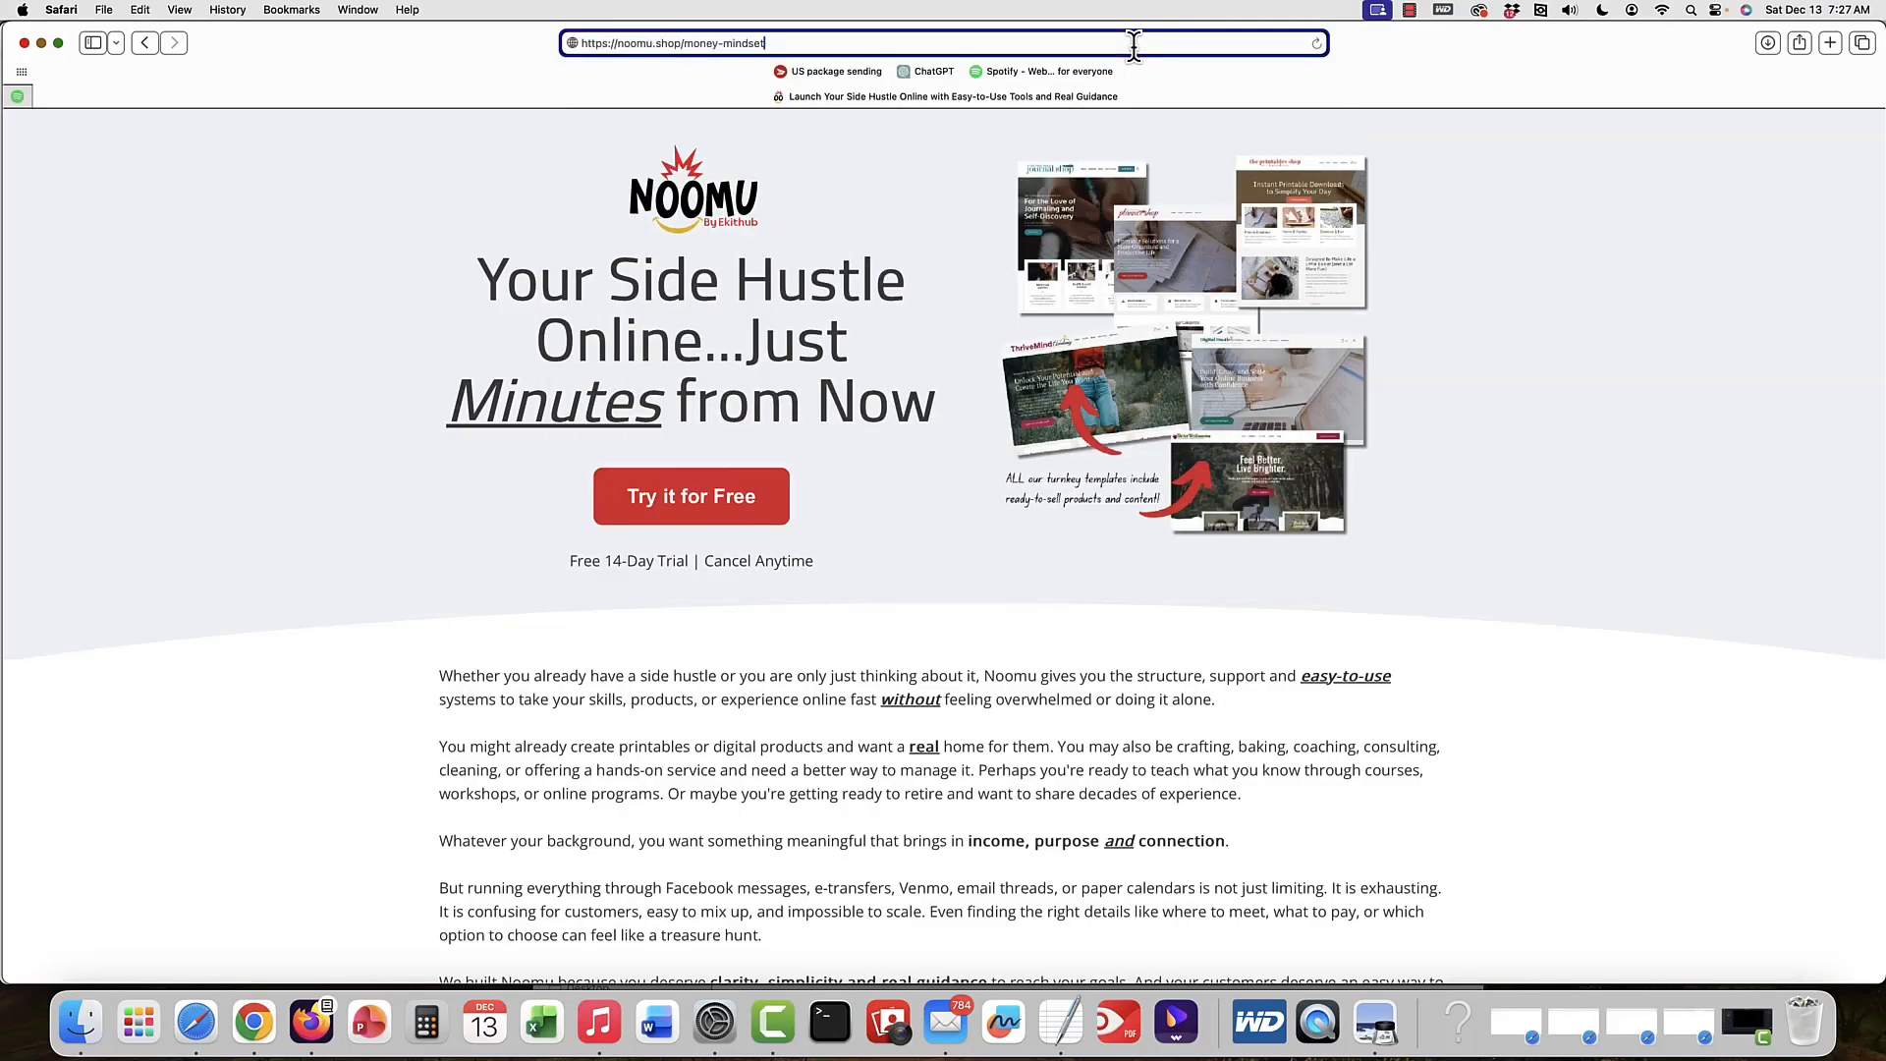
key("Return")
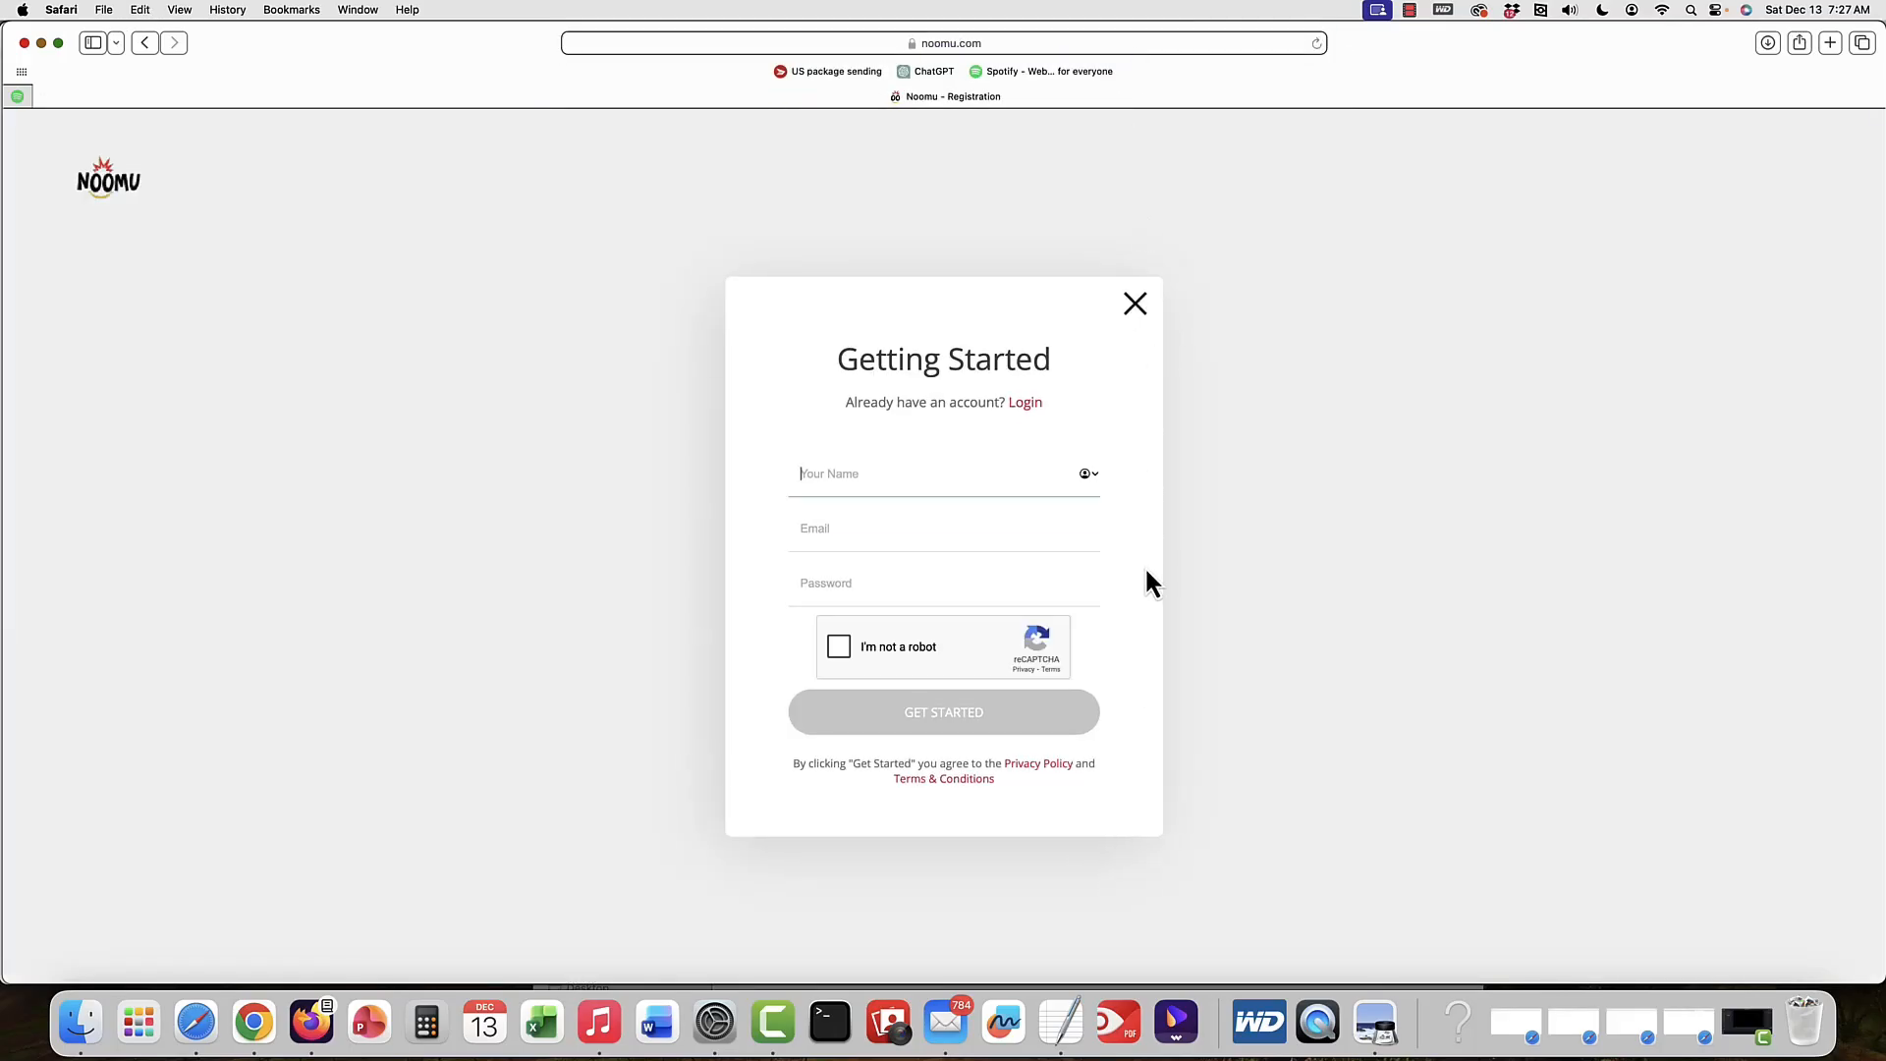
- Log in with the existing account and add the funnel to the existing website project
left_click(1025, 411)
left_click(846, 590)
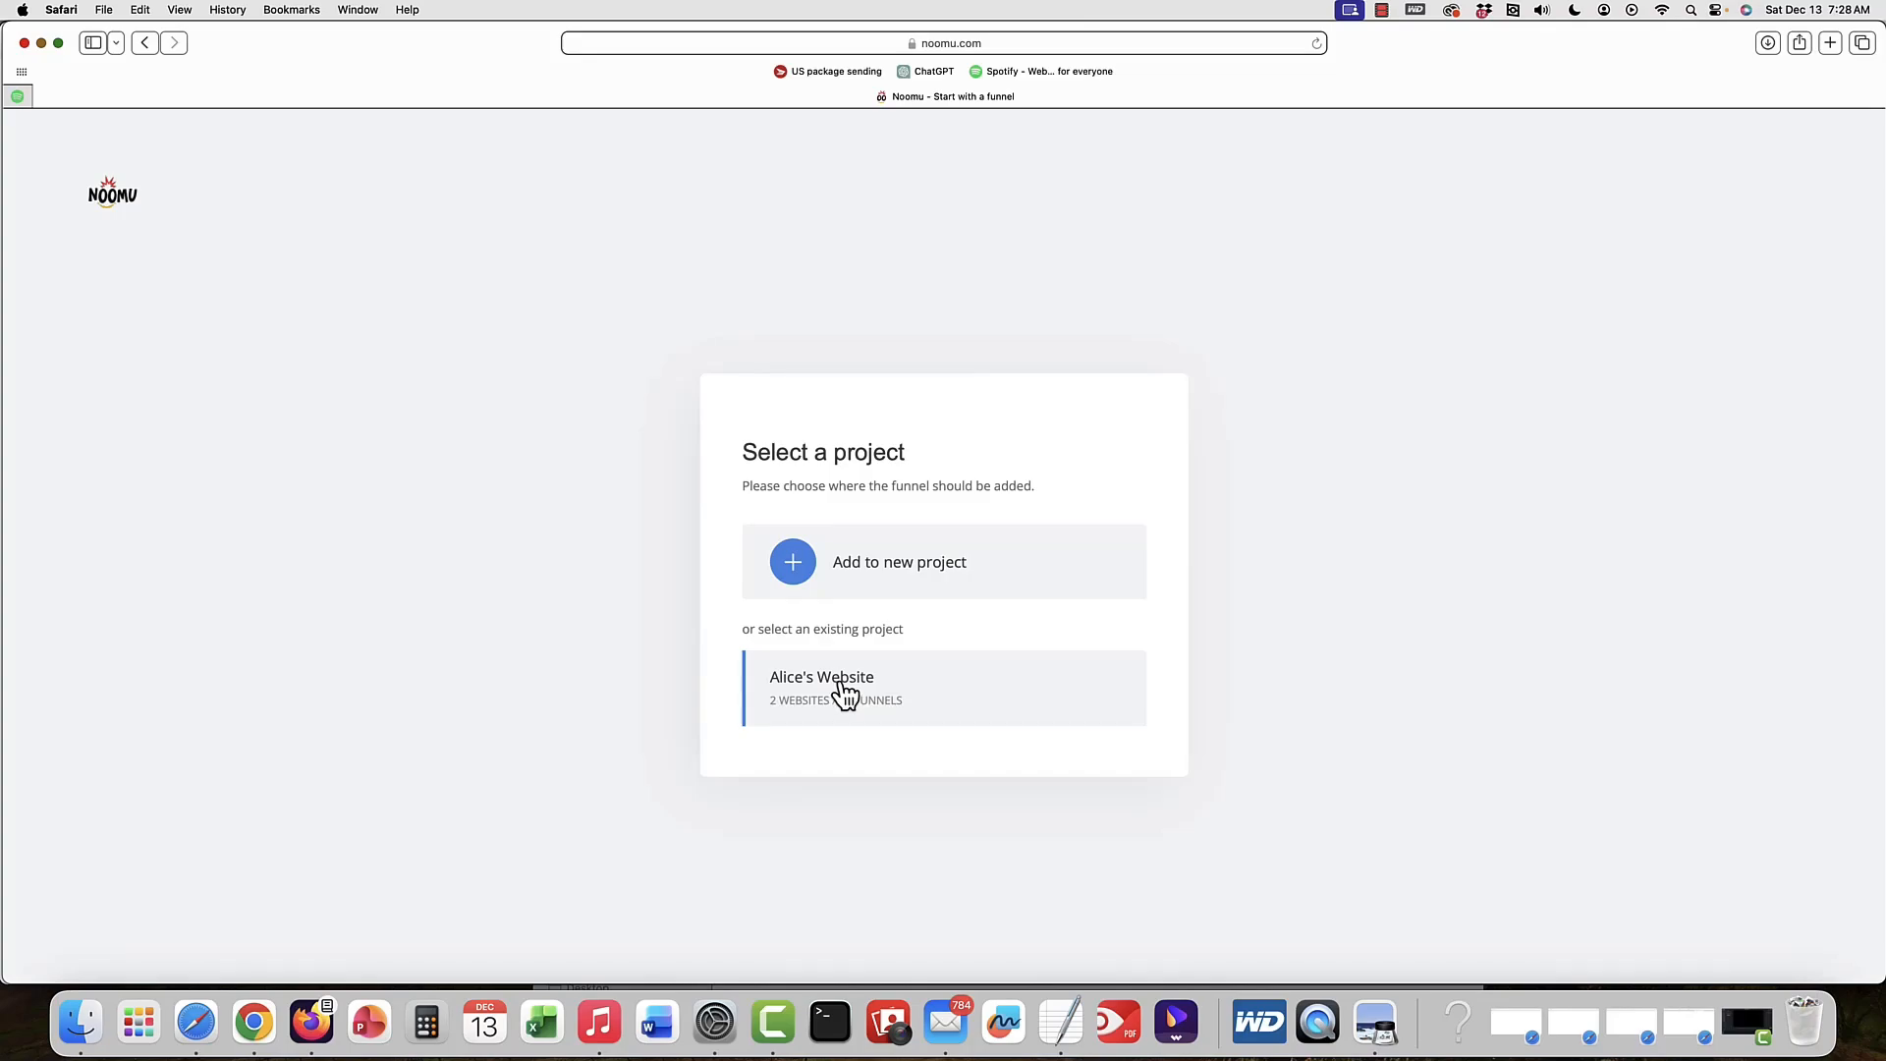
left_click(843, 692)
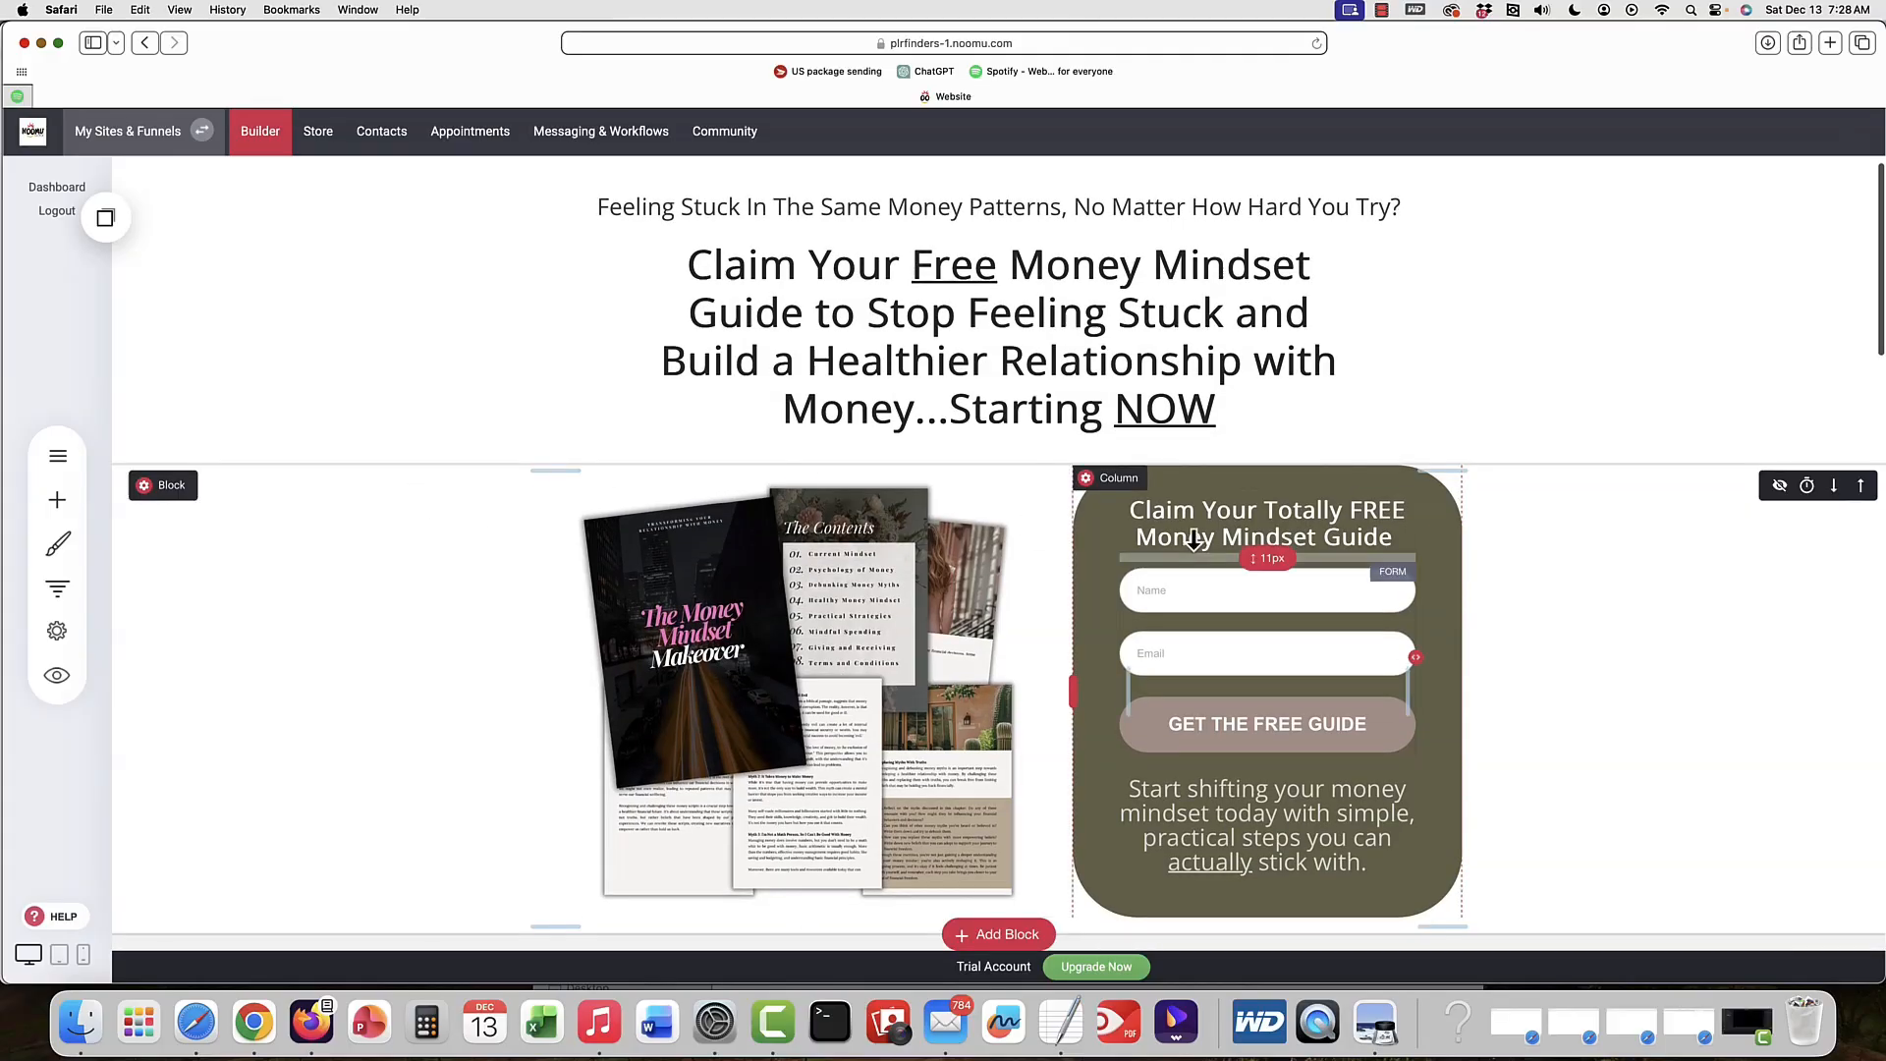
- Review the funnel's opt-in page and its Thank You + Download page in the builder
scroll(1193, 539, "down", 5)
scroll(1194, 538, "down", 15)
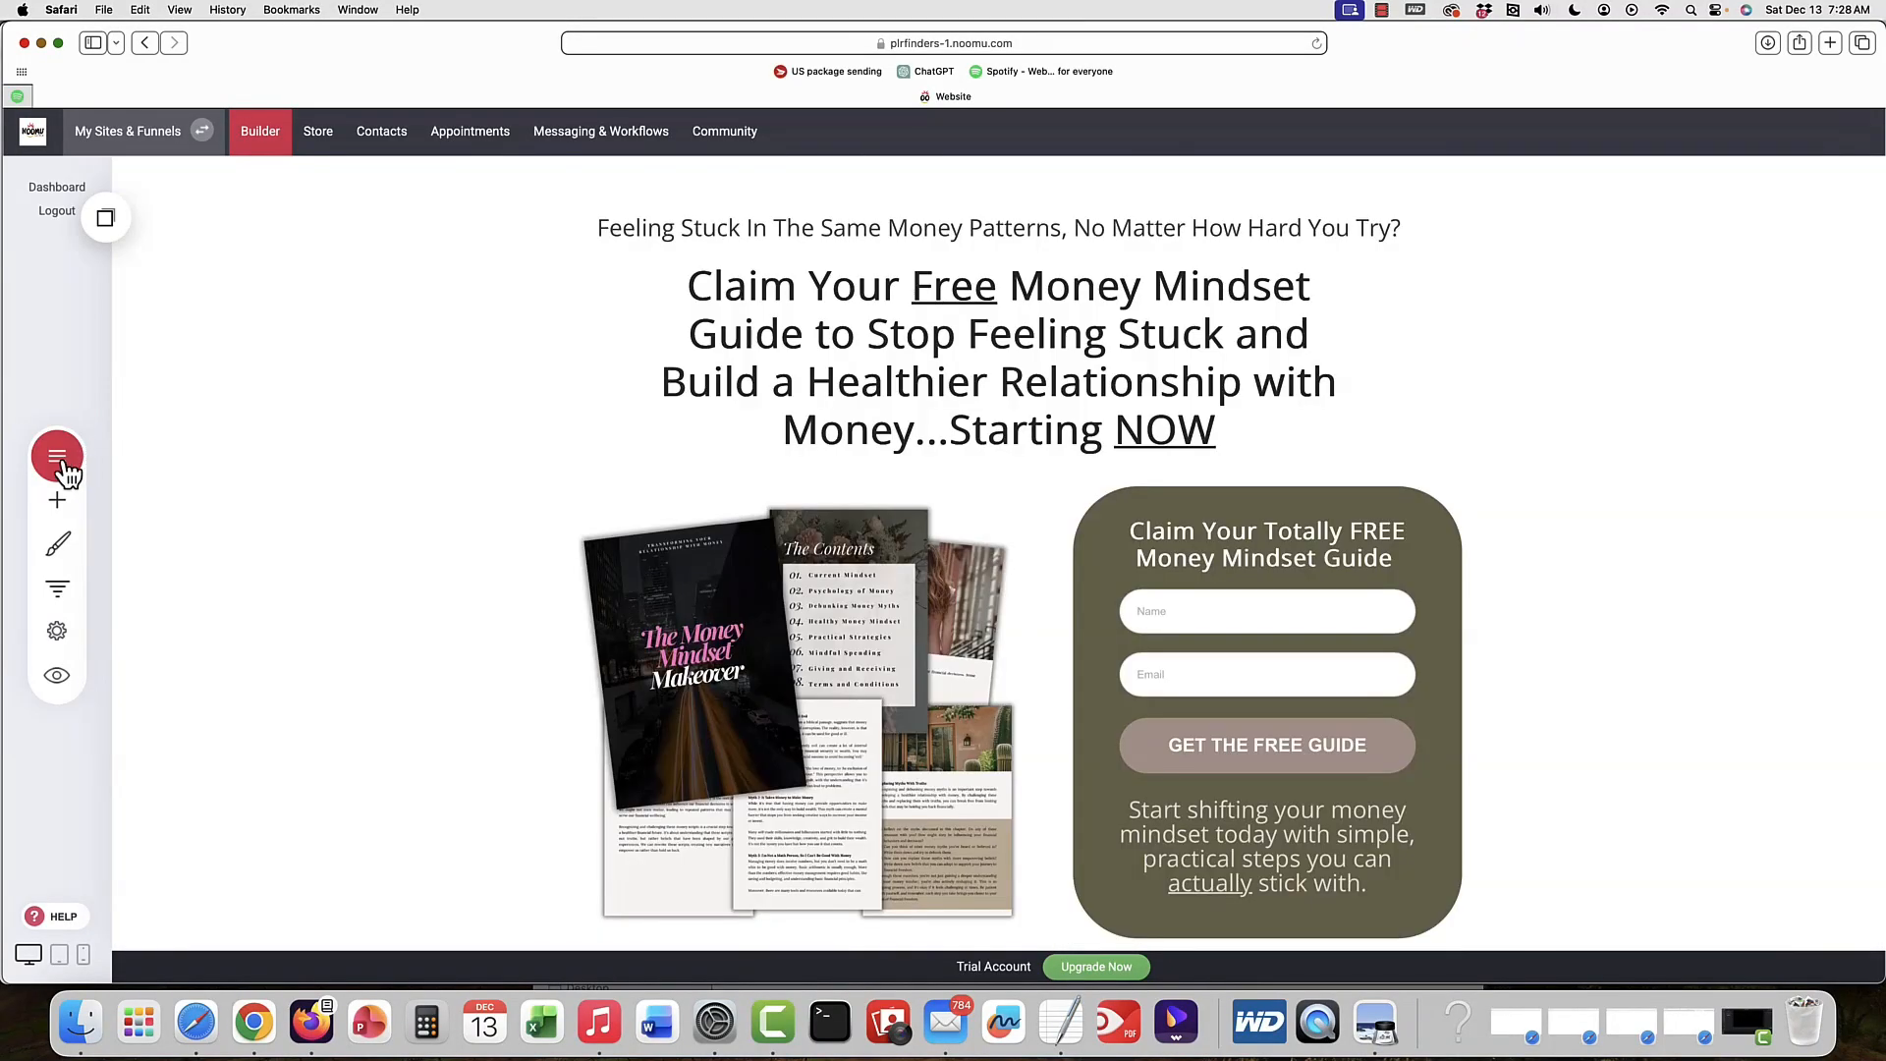
left_click(65, 467)
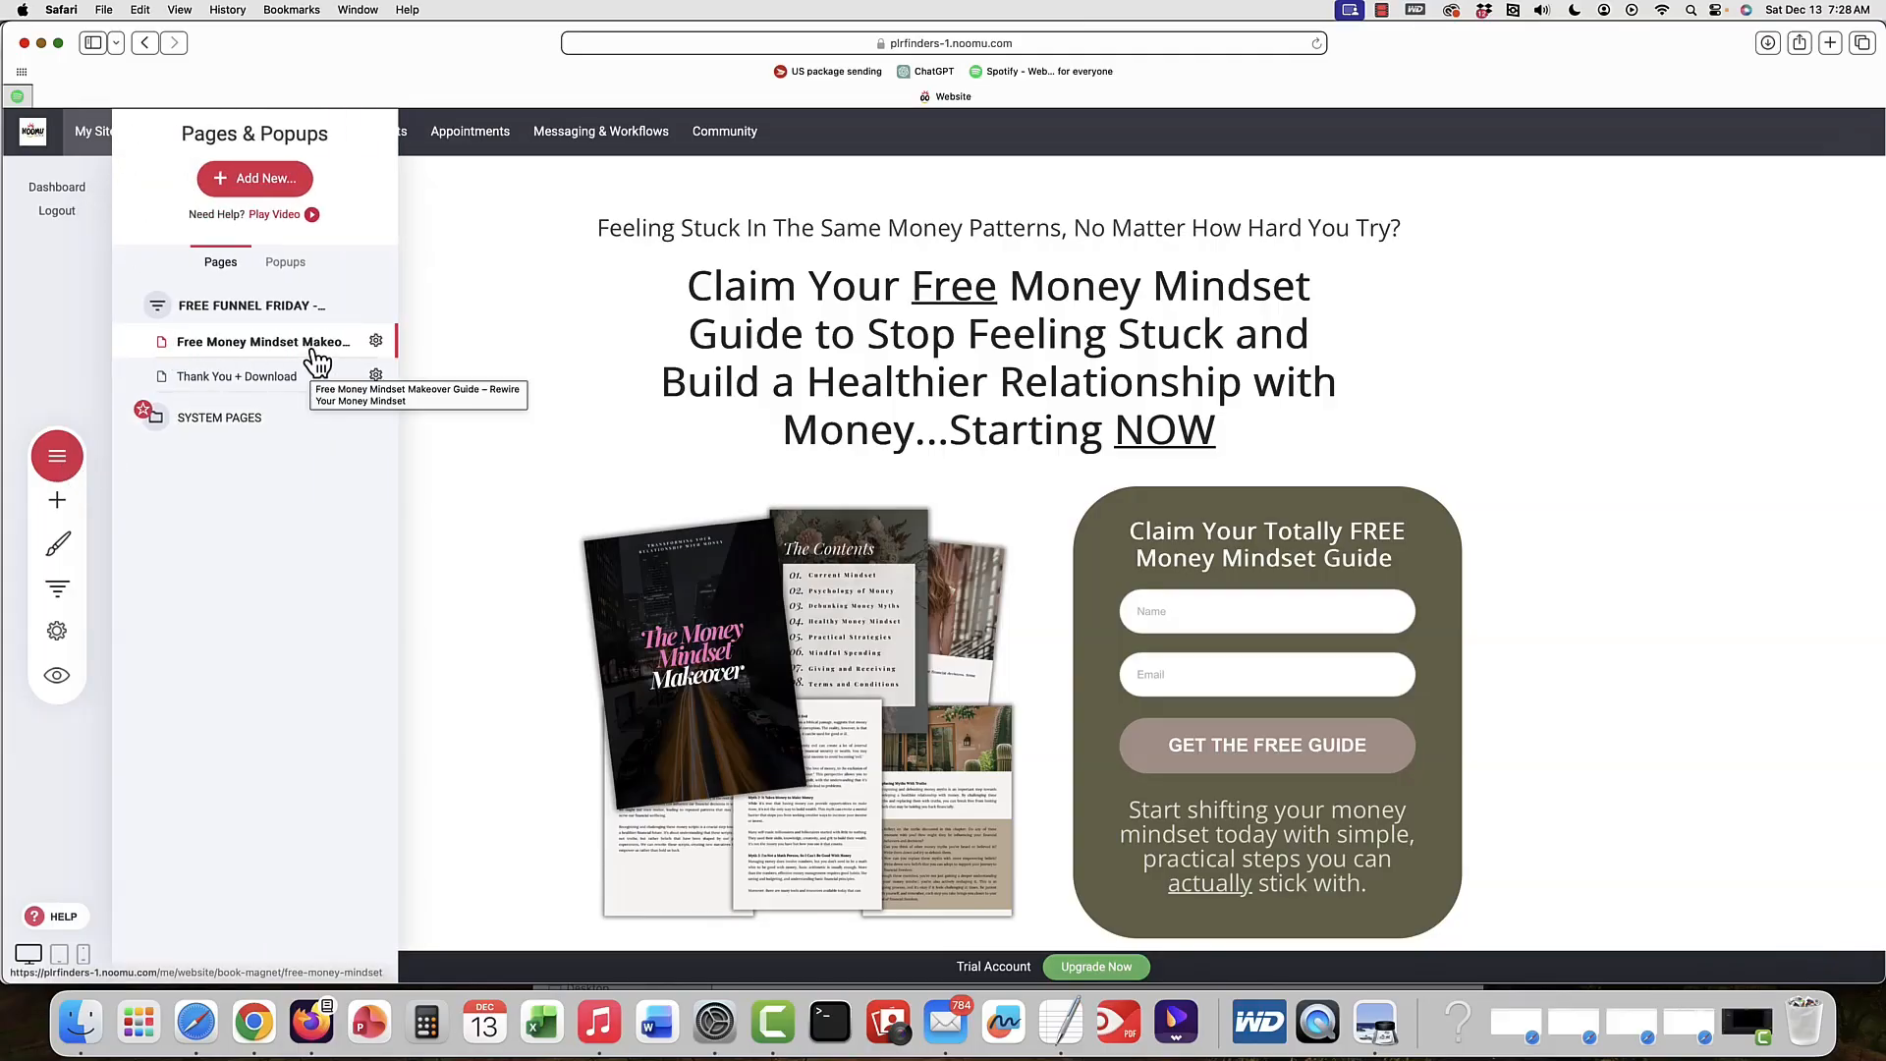
left_click(274, 393)
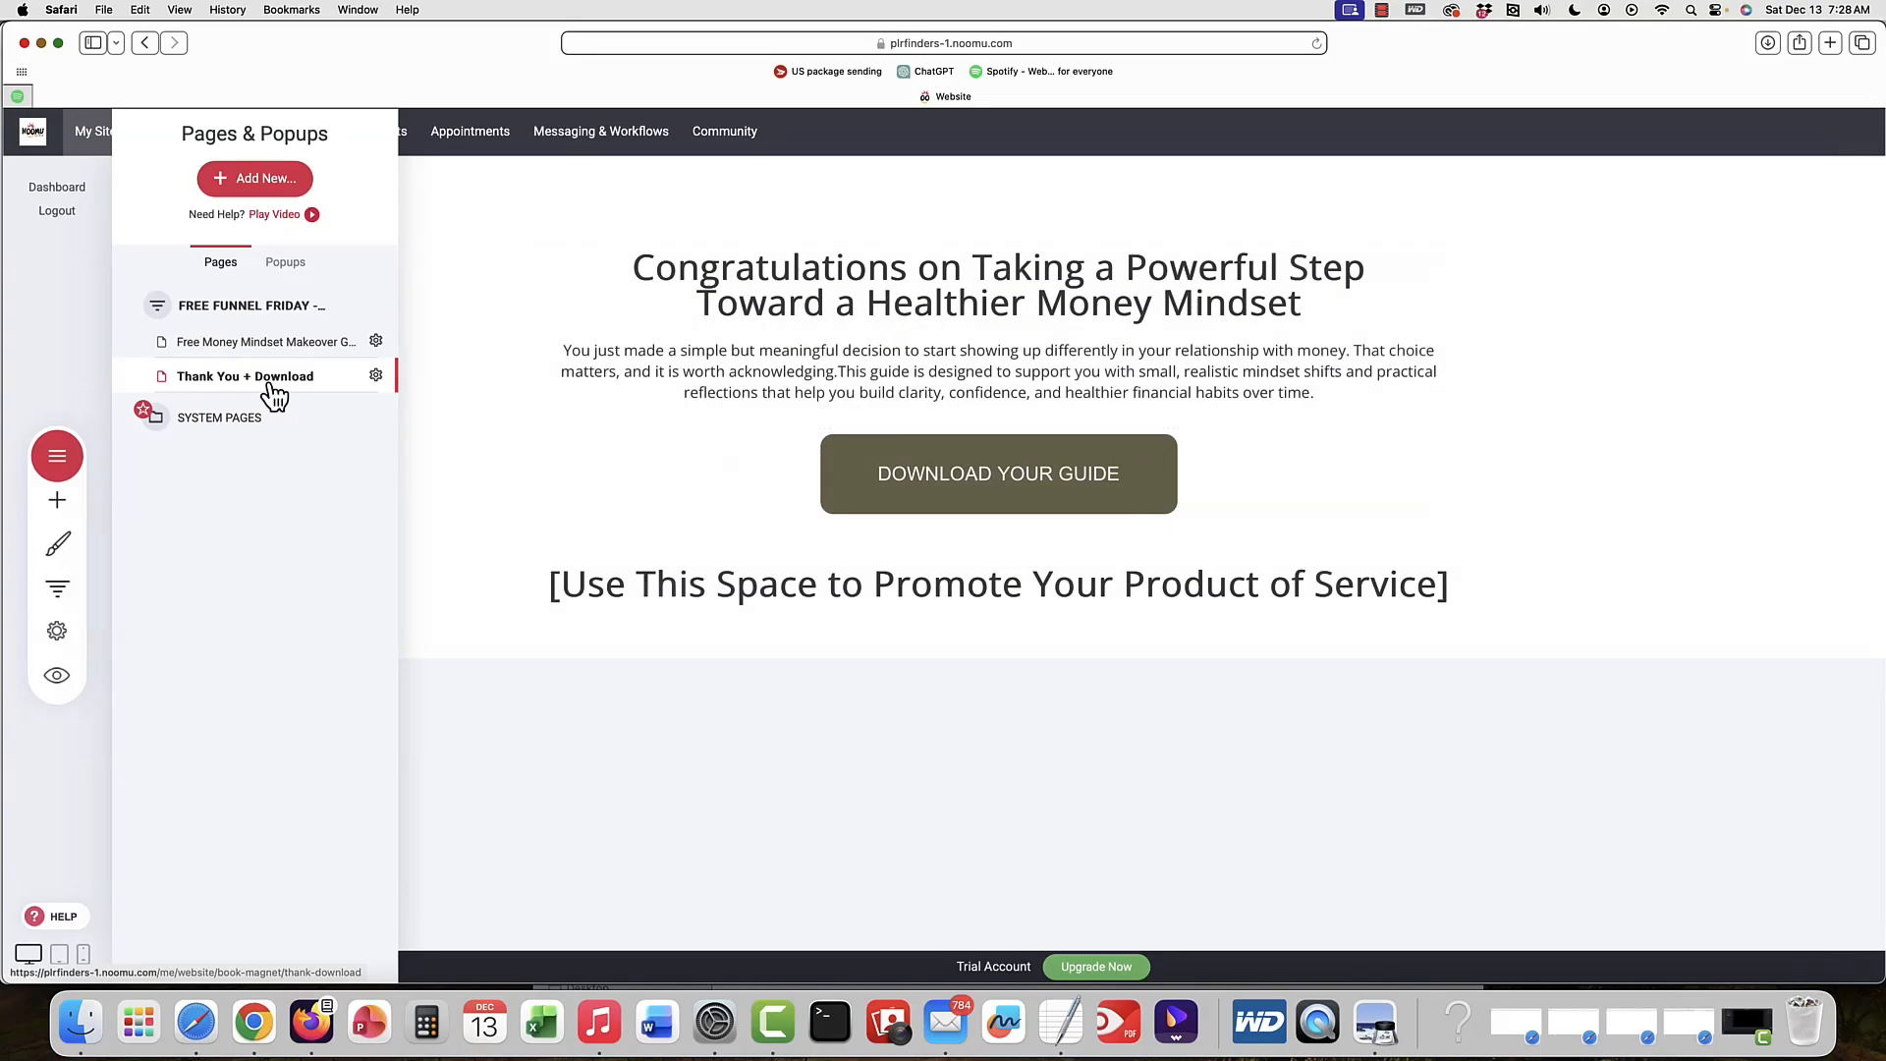
left_click(759, 281)
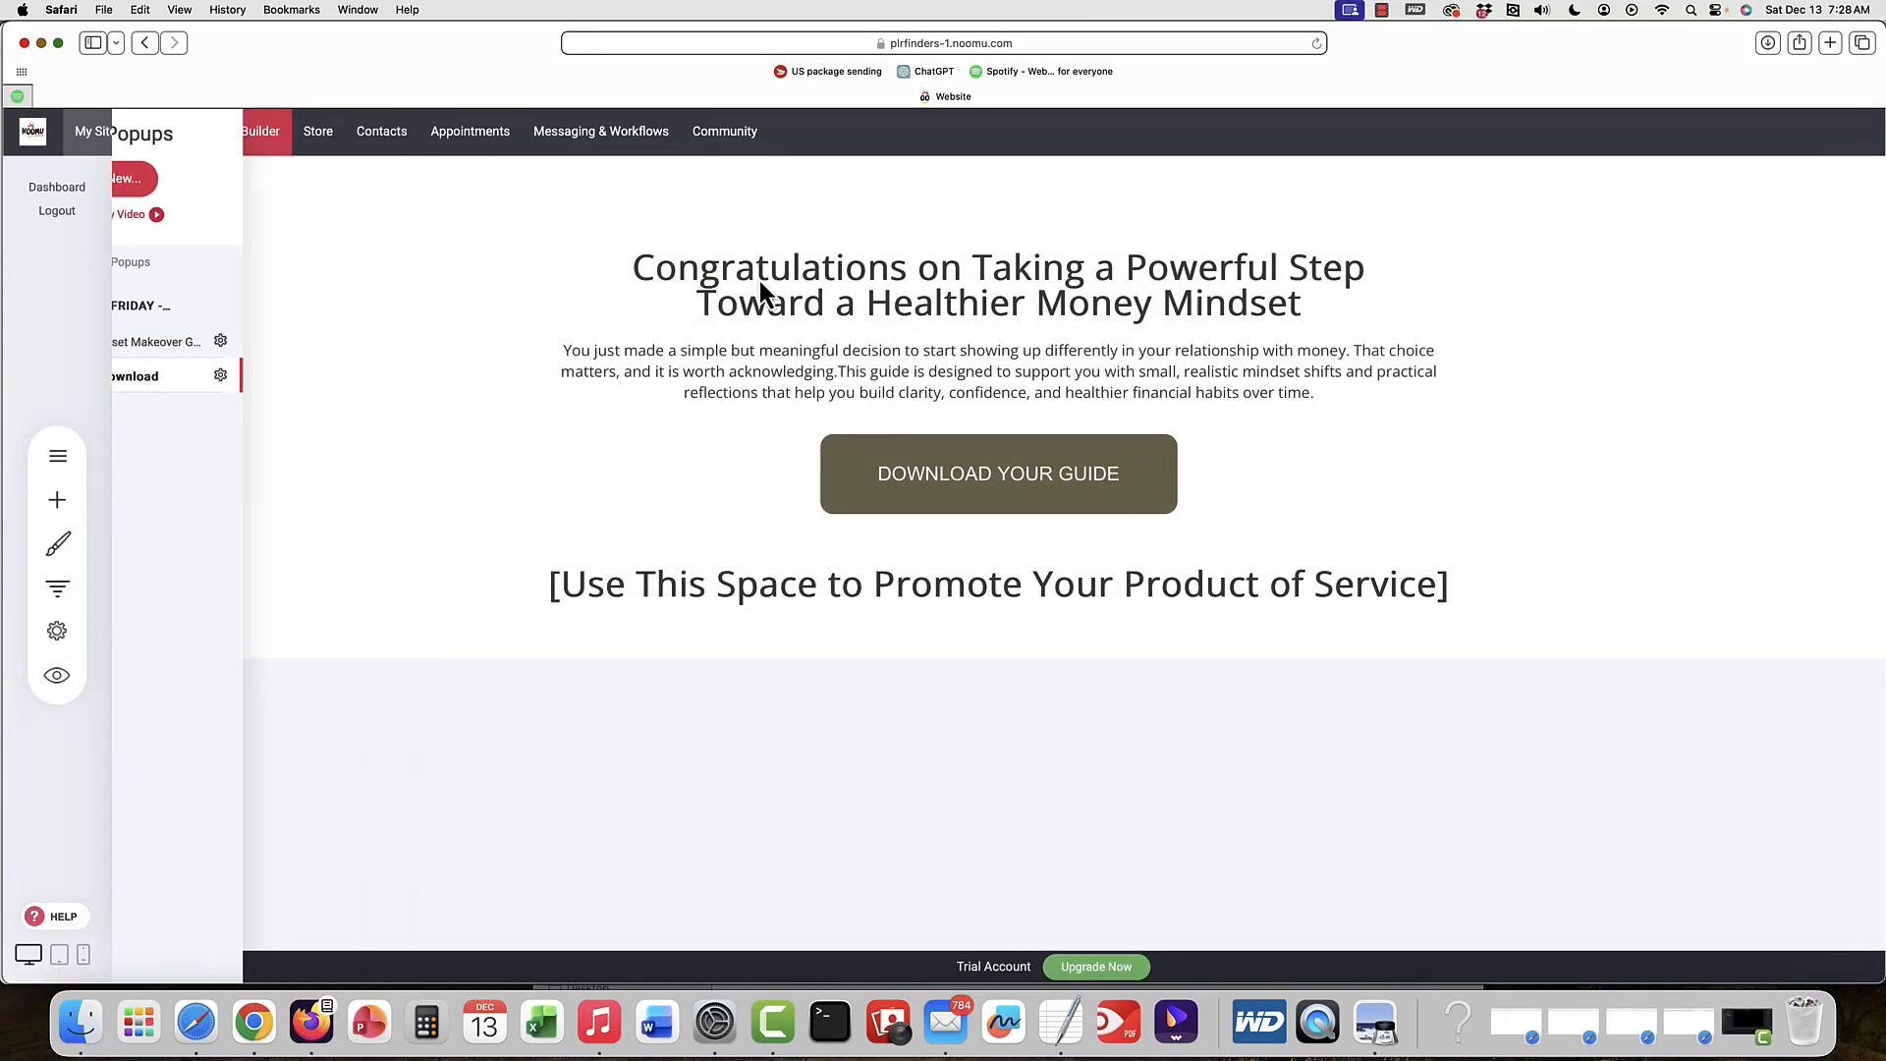
- Open the Free Money Mindset Makeover Guide automation and view its triggers
left_click(597, 137)
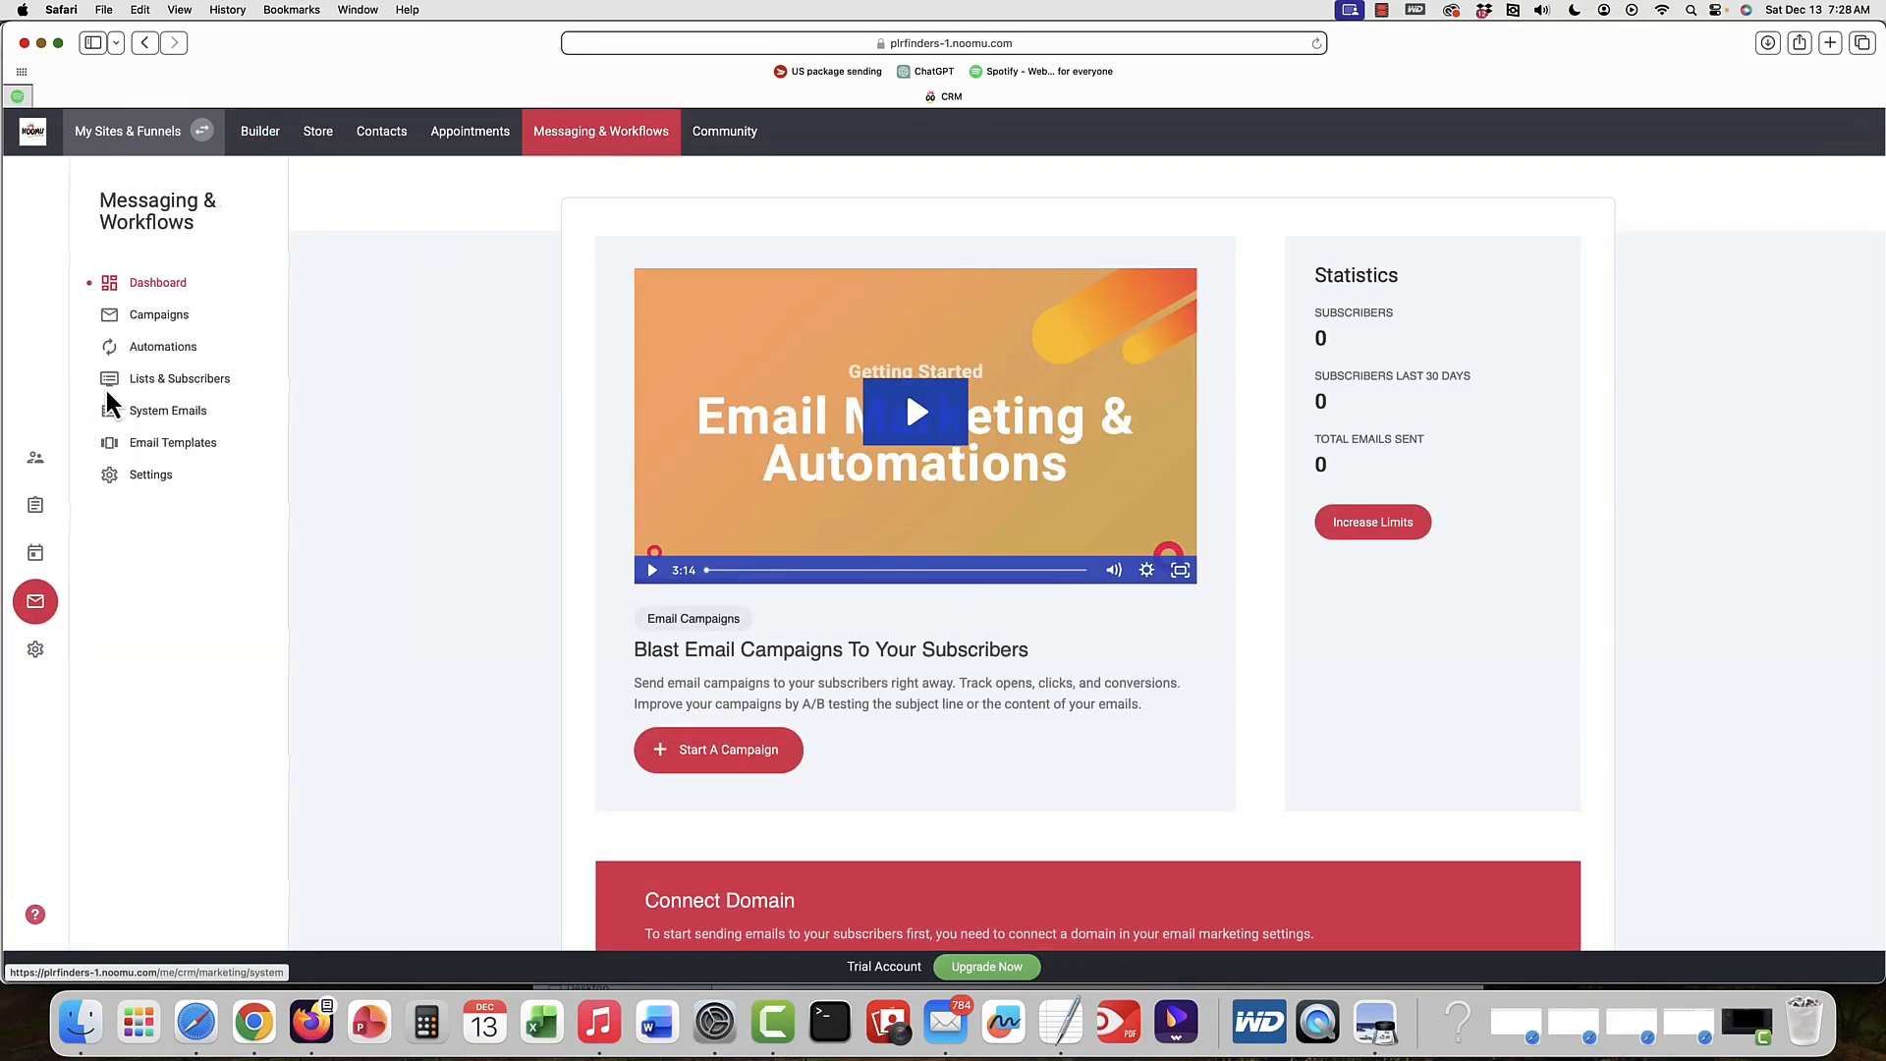
left_click(145, 350)
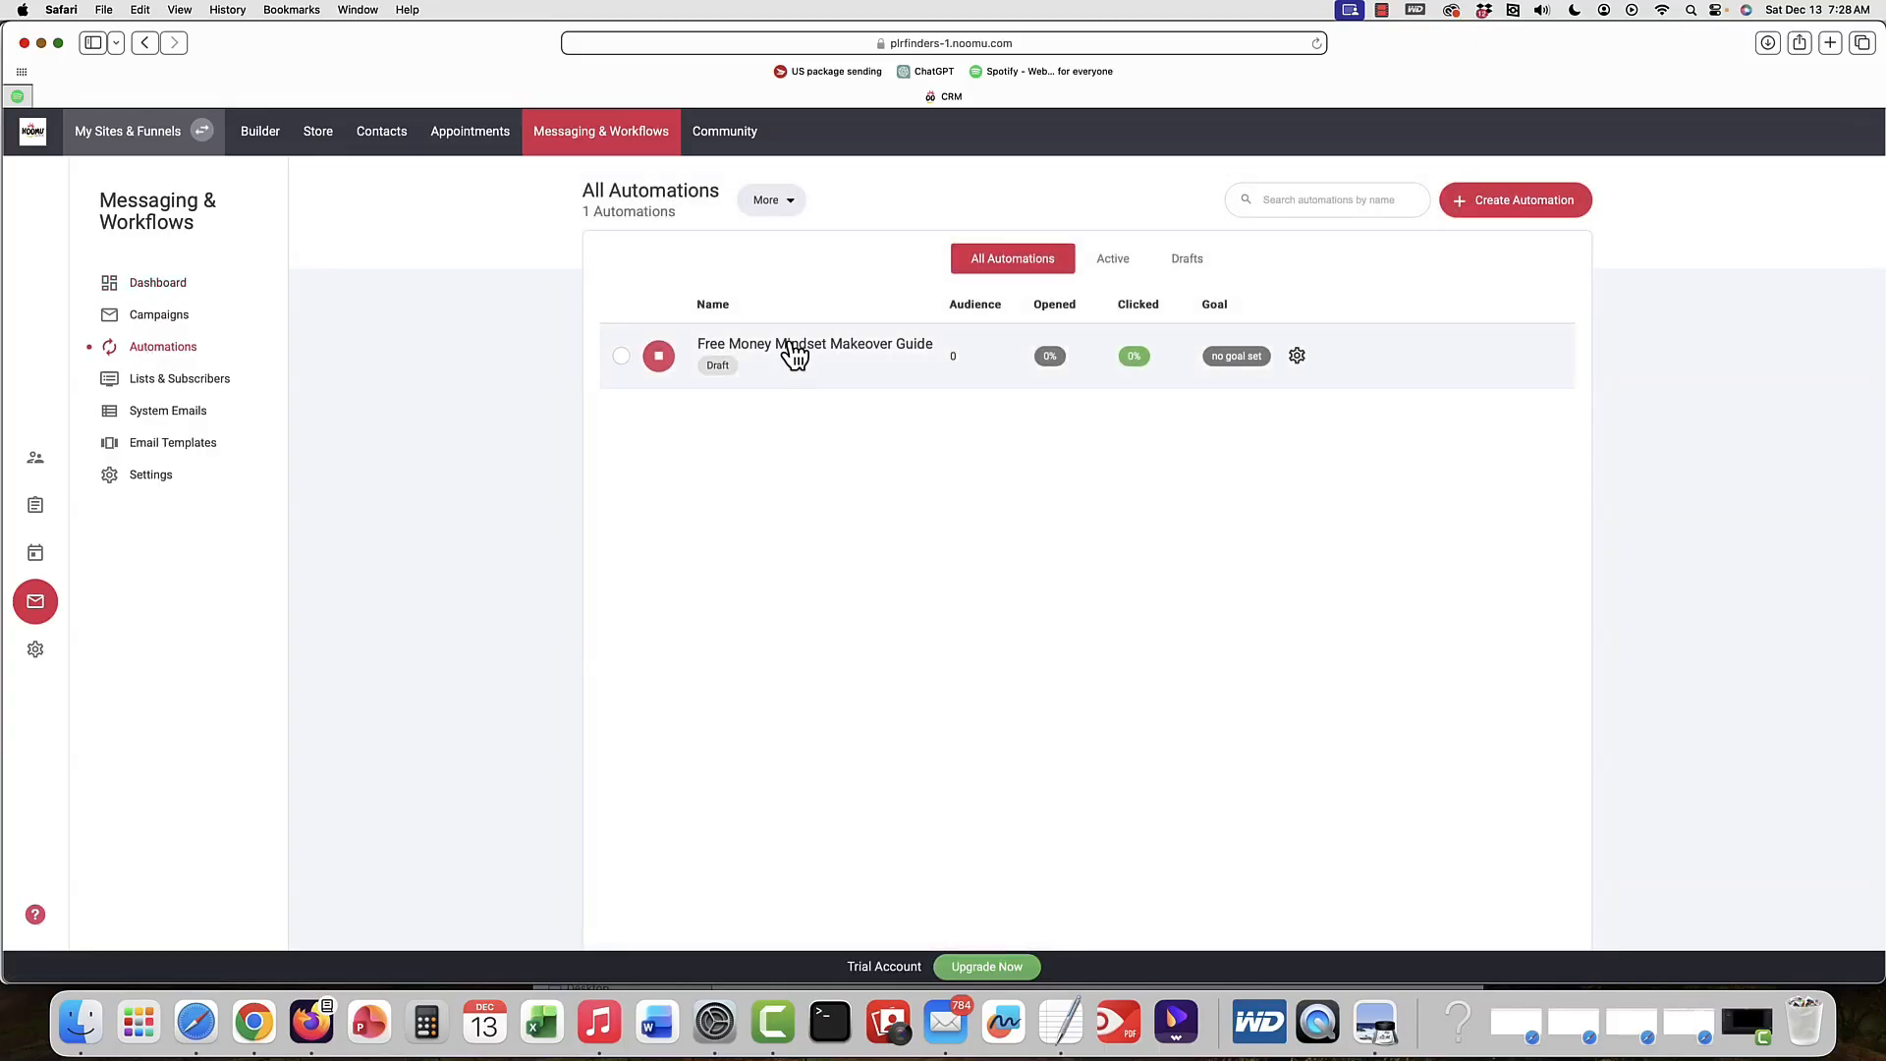
left_click(794, 356)
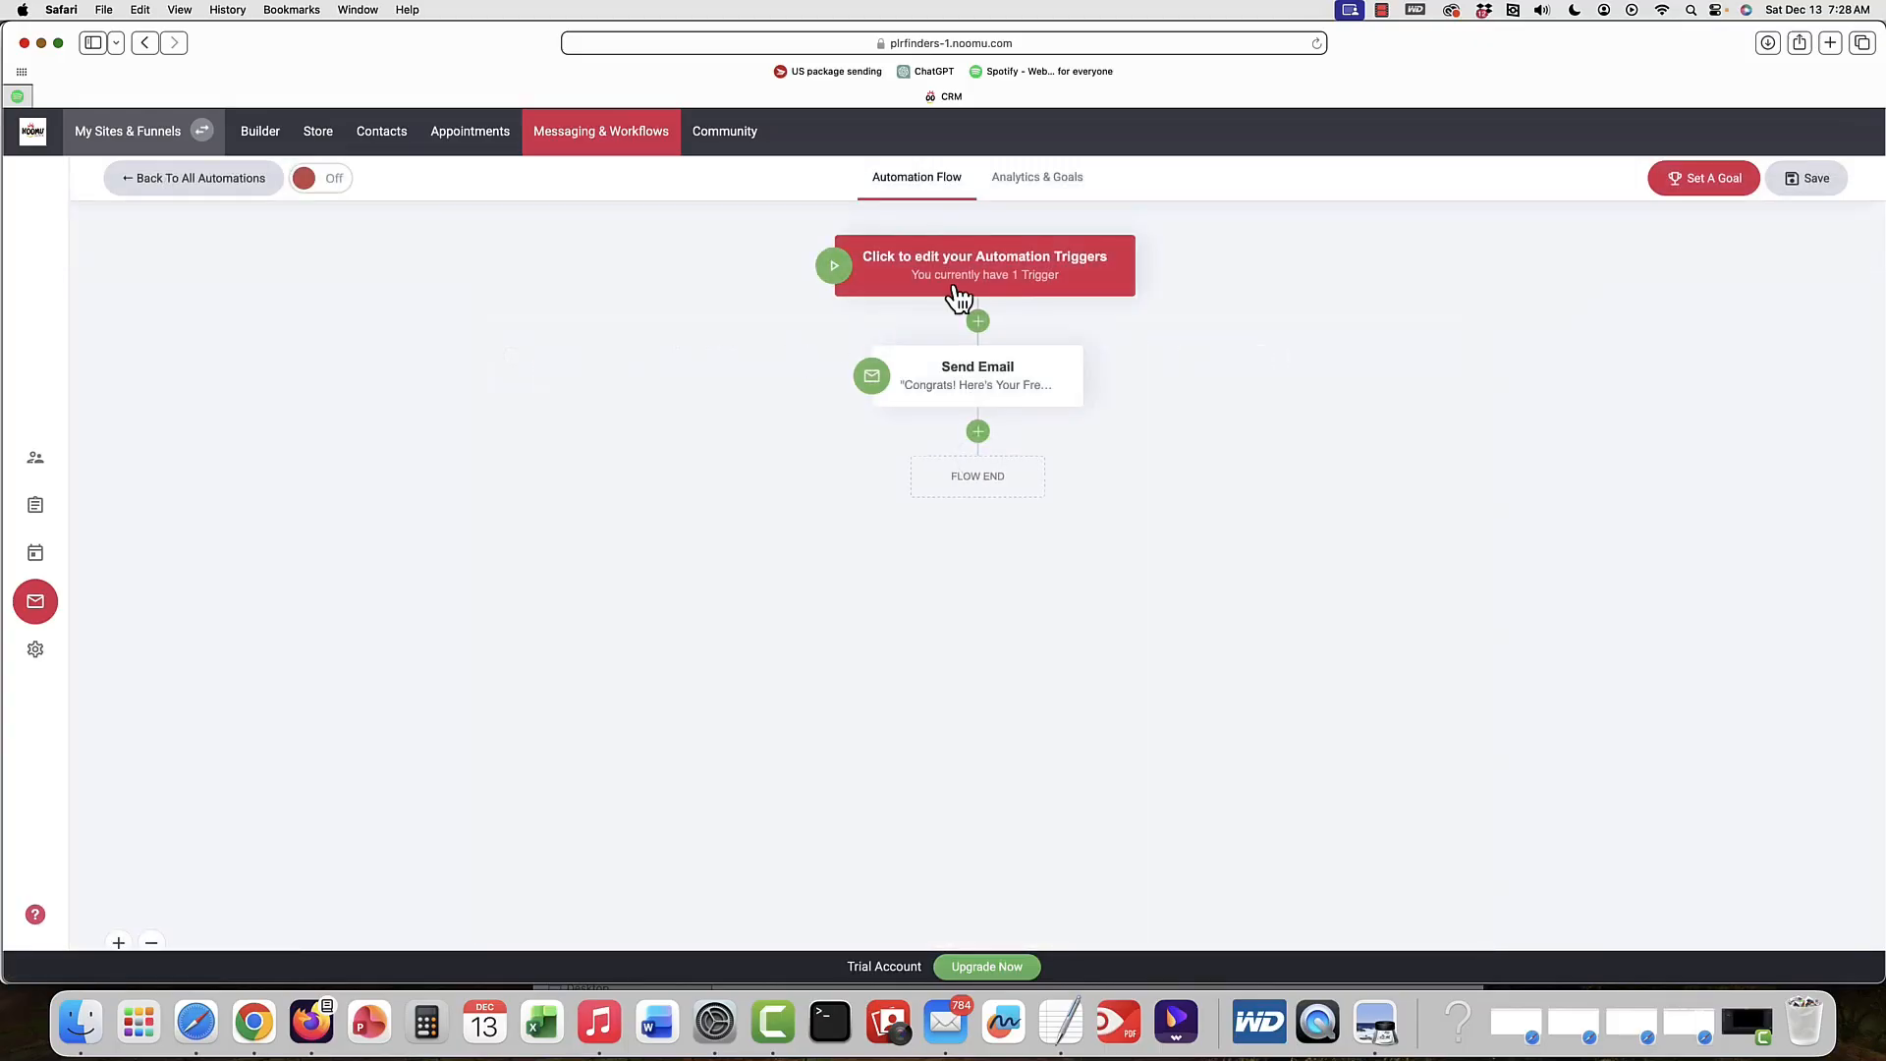
left_click(1010, 280)
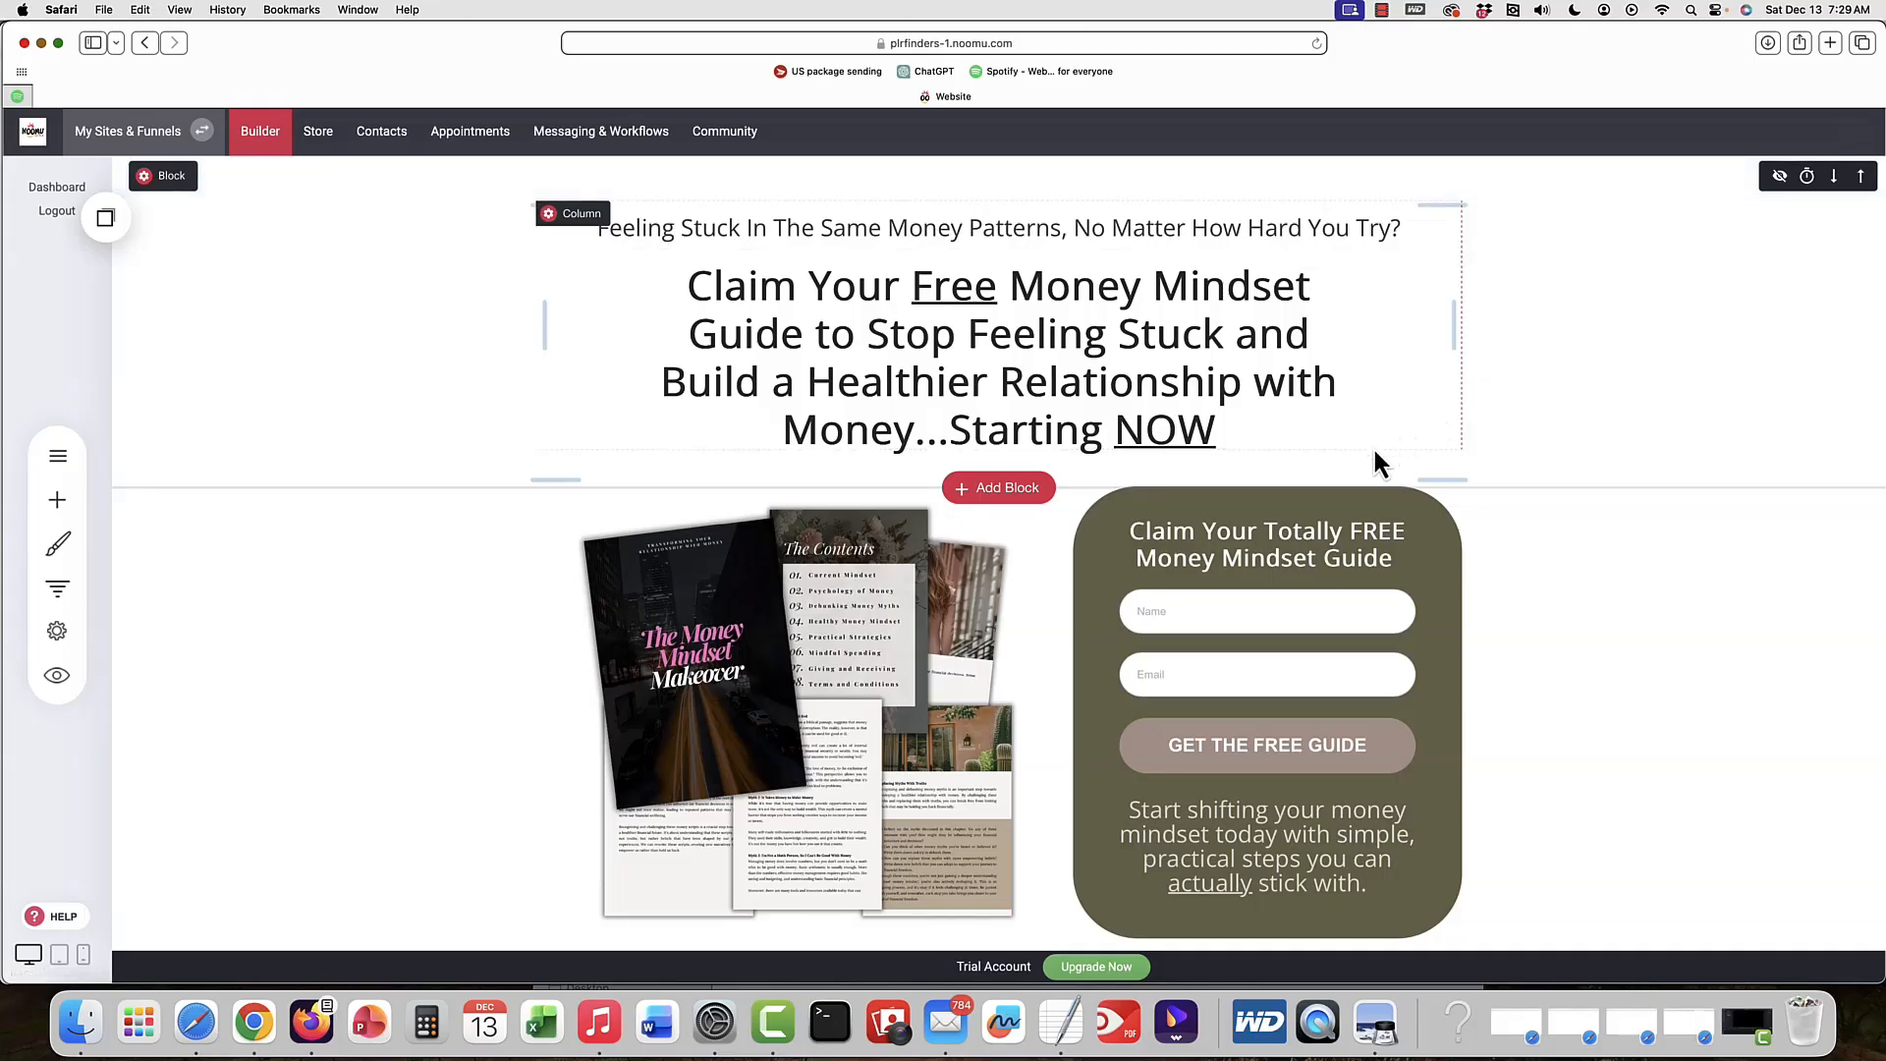
- Examine the opt-in page's headline, guide image, form and note to the funnel publisher
scroll(1372, 435, "down", 1)
scroll(1372, 435, "down", 2)
left_click(763, 505)
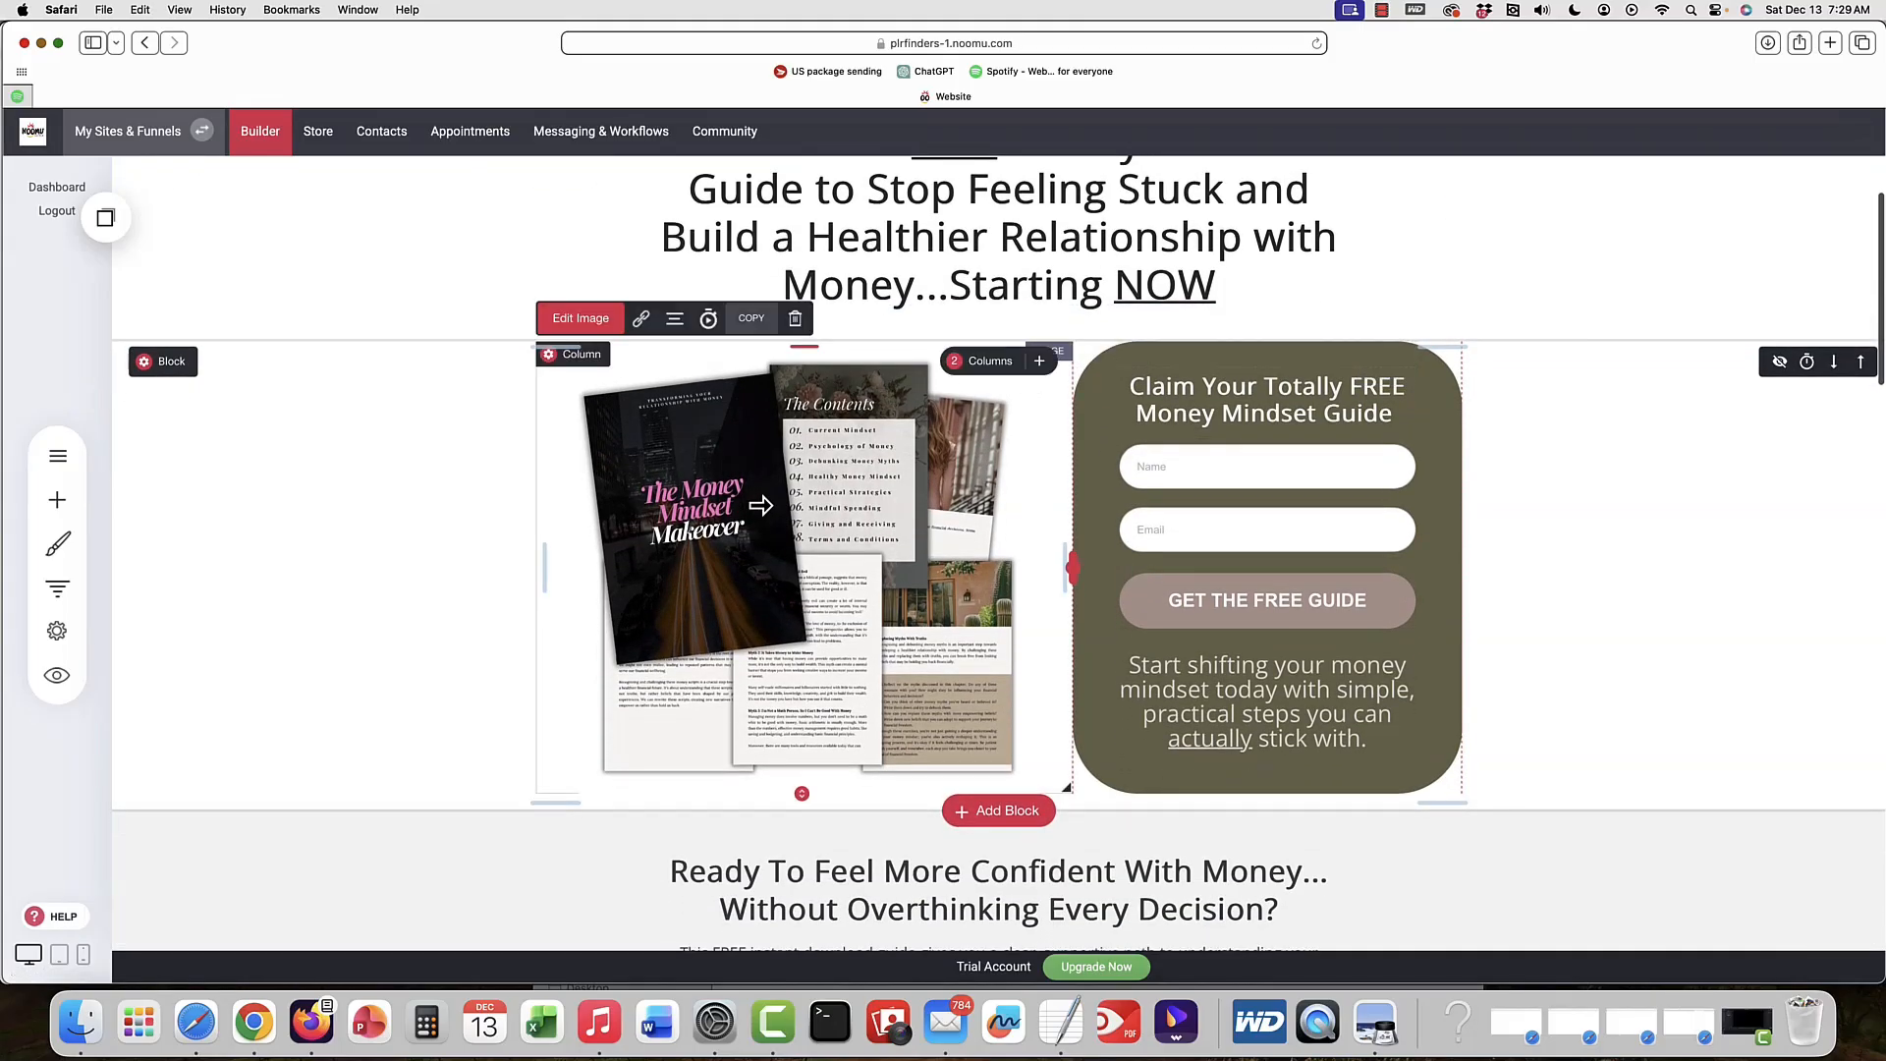
scroll(935, 386, "up", 3)
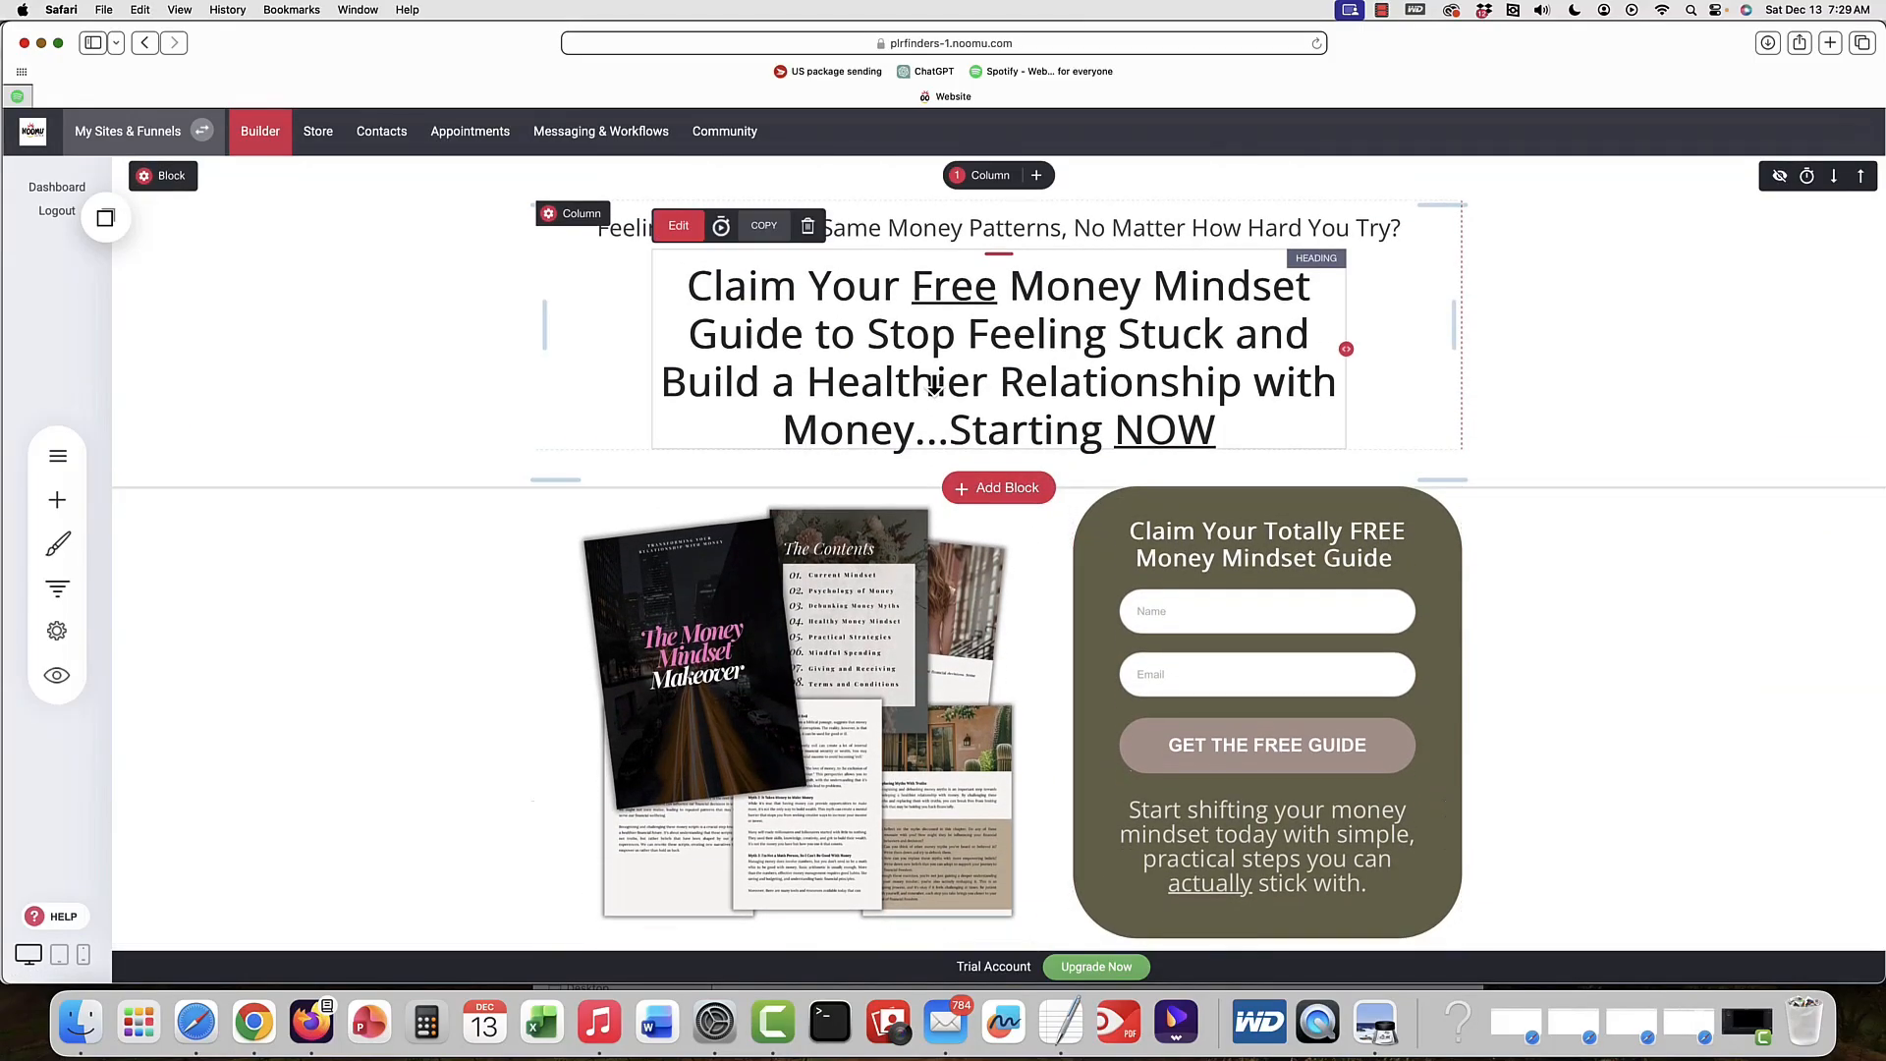
left_click(934, 386)
scroll(714, 482, "down", 4)
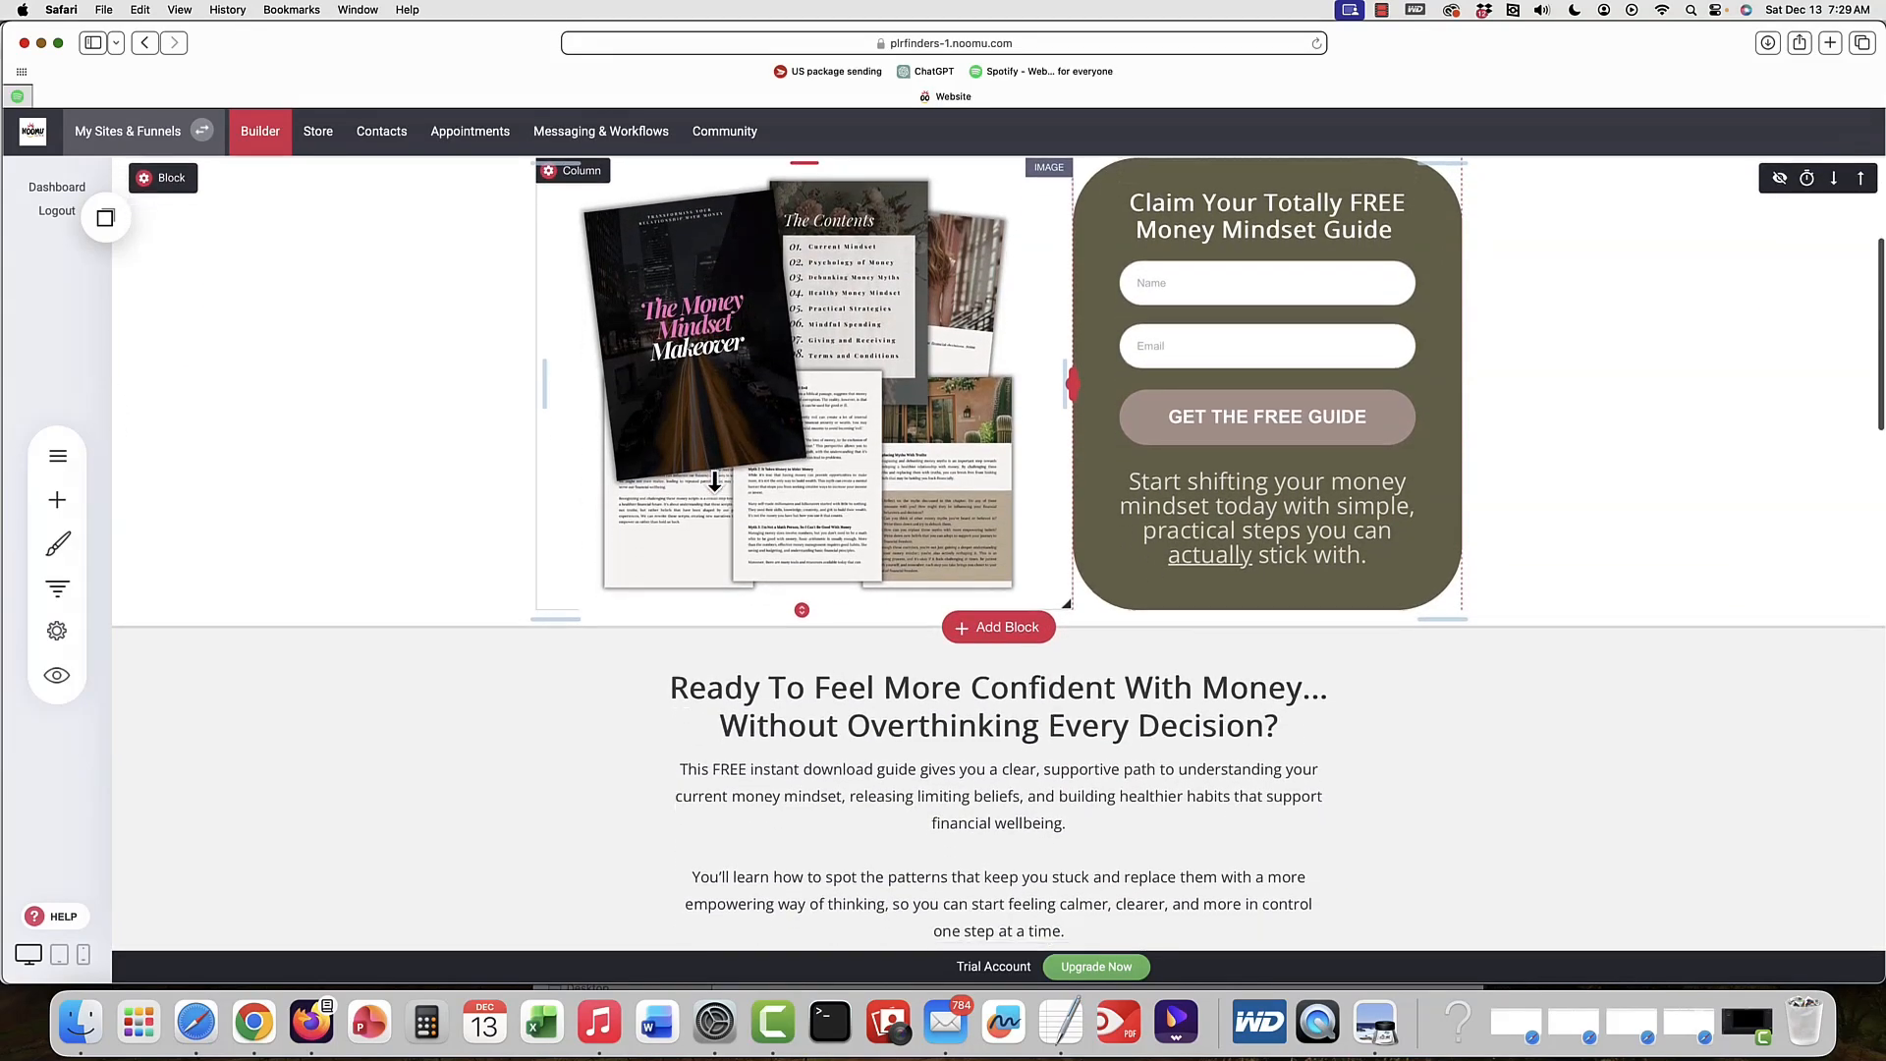
scroll(714, 481, "down", 6)
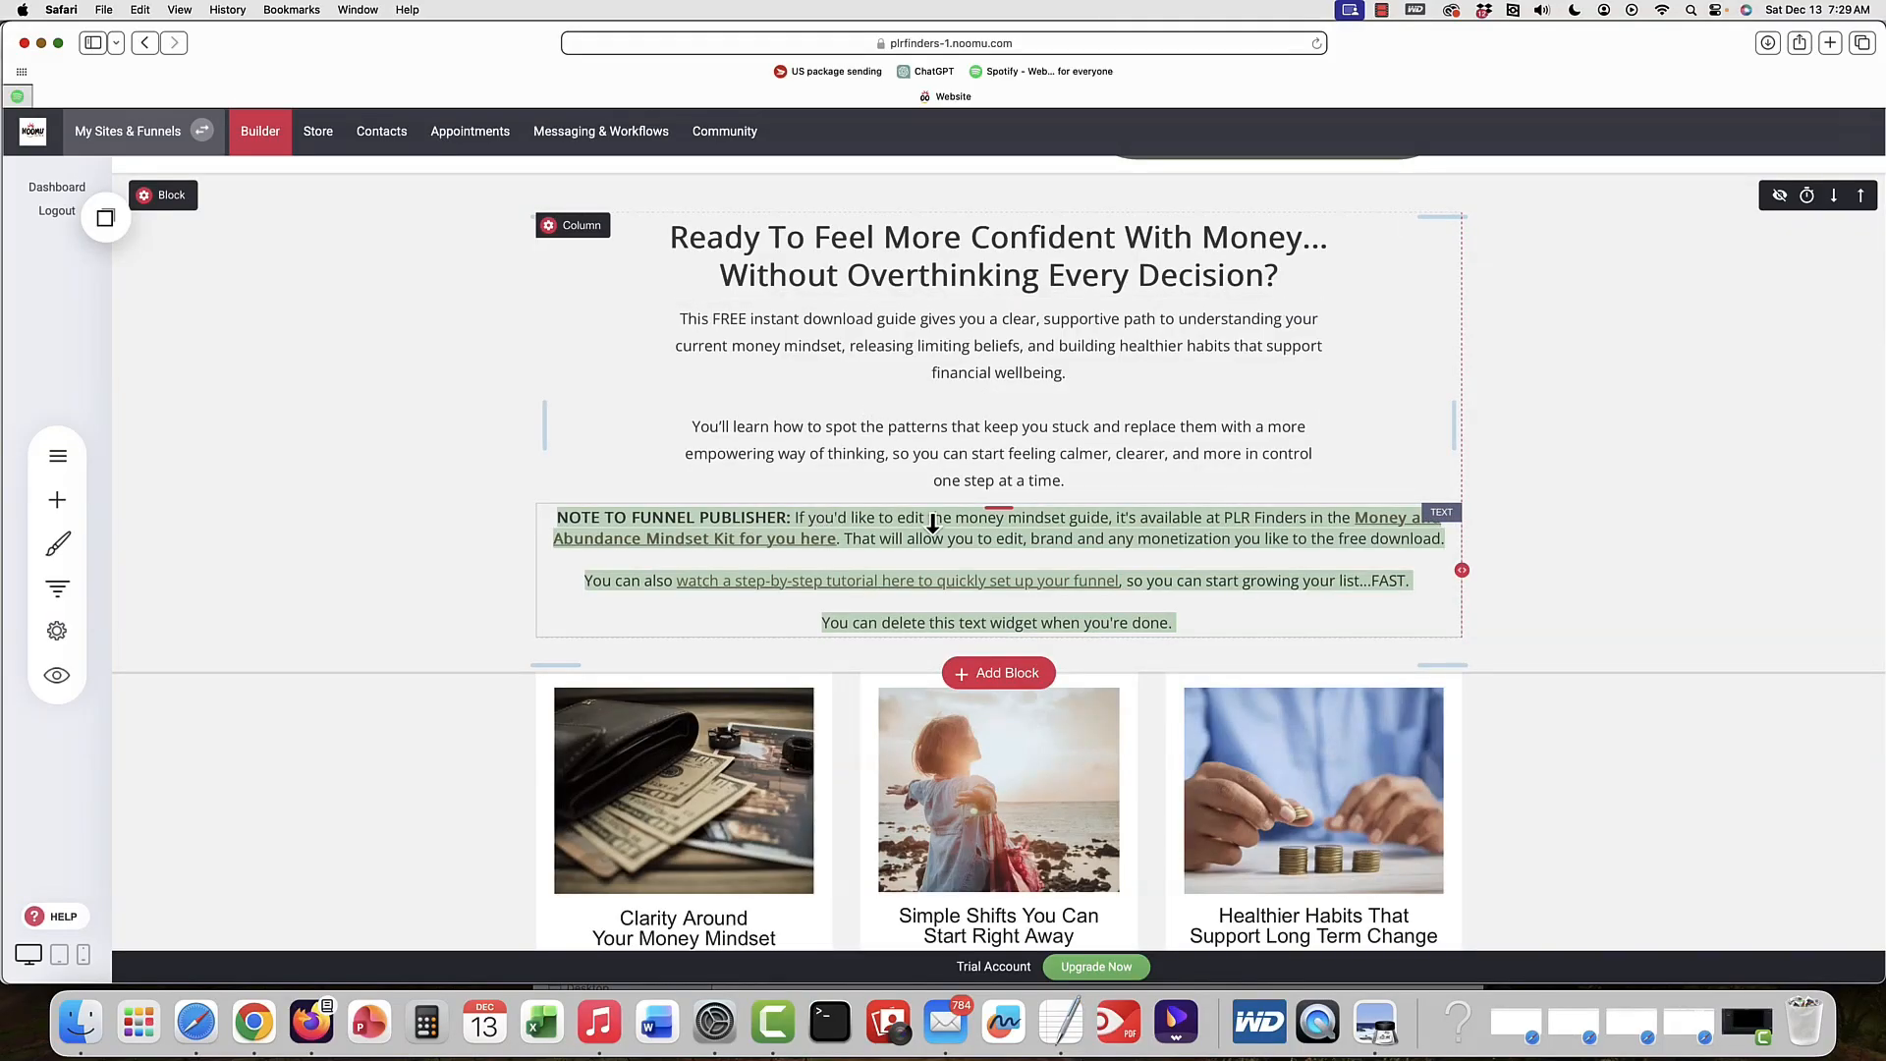
scroll(933, 524, "up", 6)
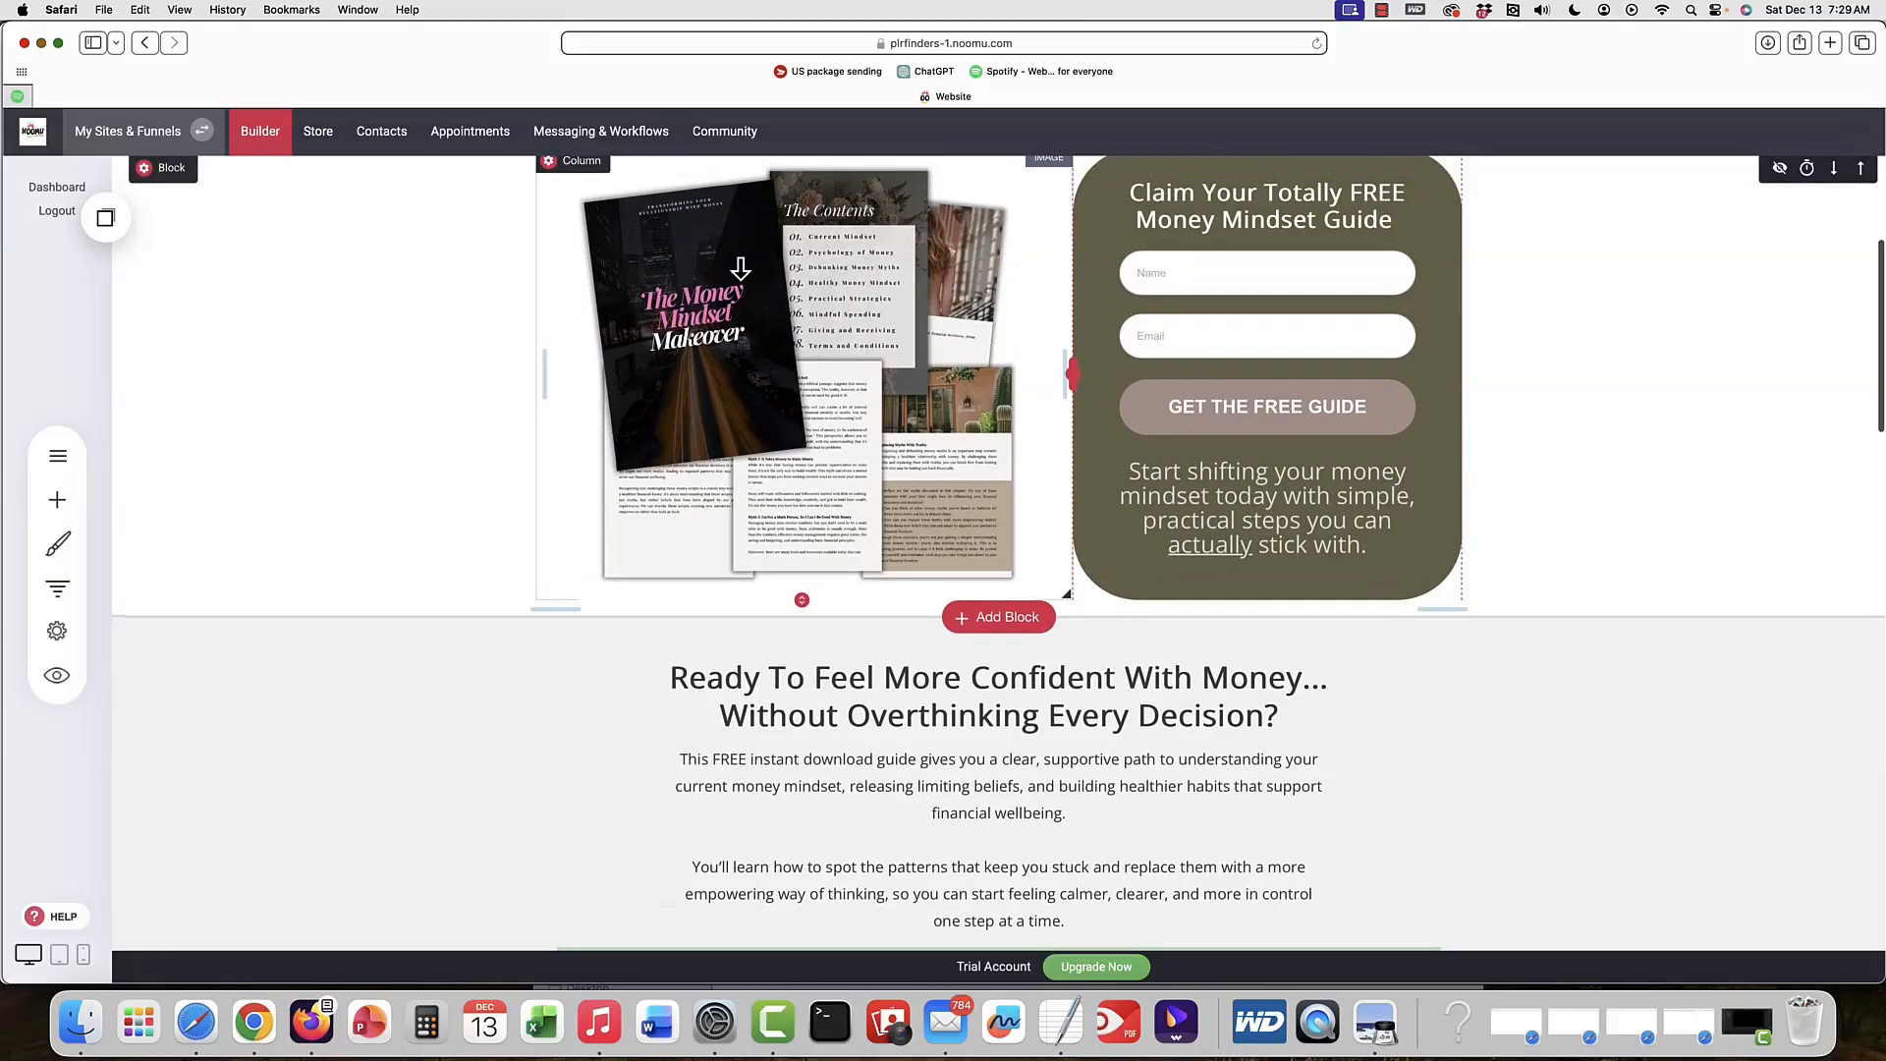
scroll(762, 344, "down", 4)
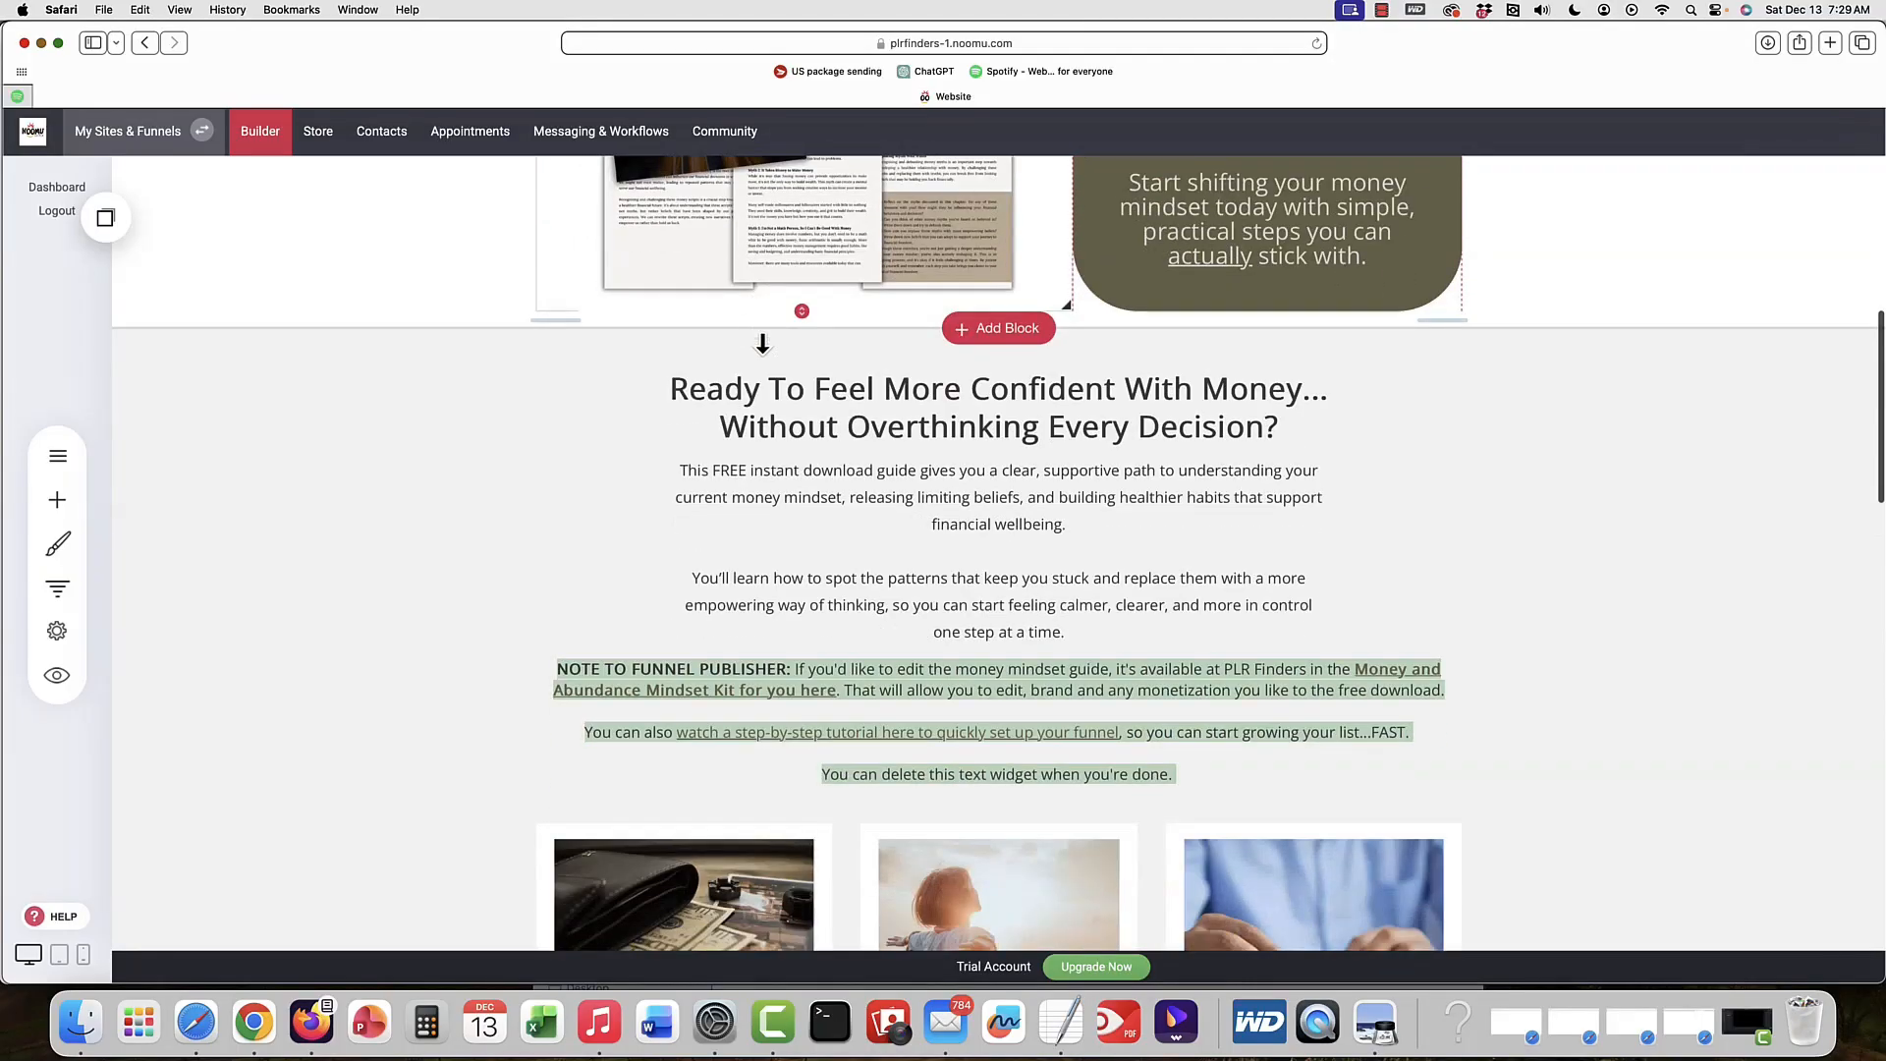
- Inspect the link to the Money and Abundance Mindset Kit in the publisher note and leave text editing
left_click(749, 691)
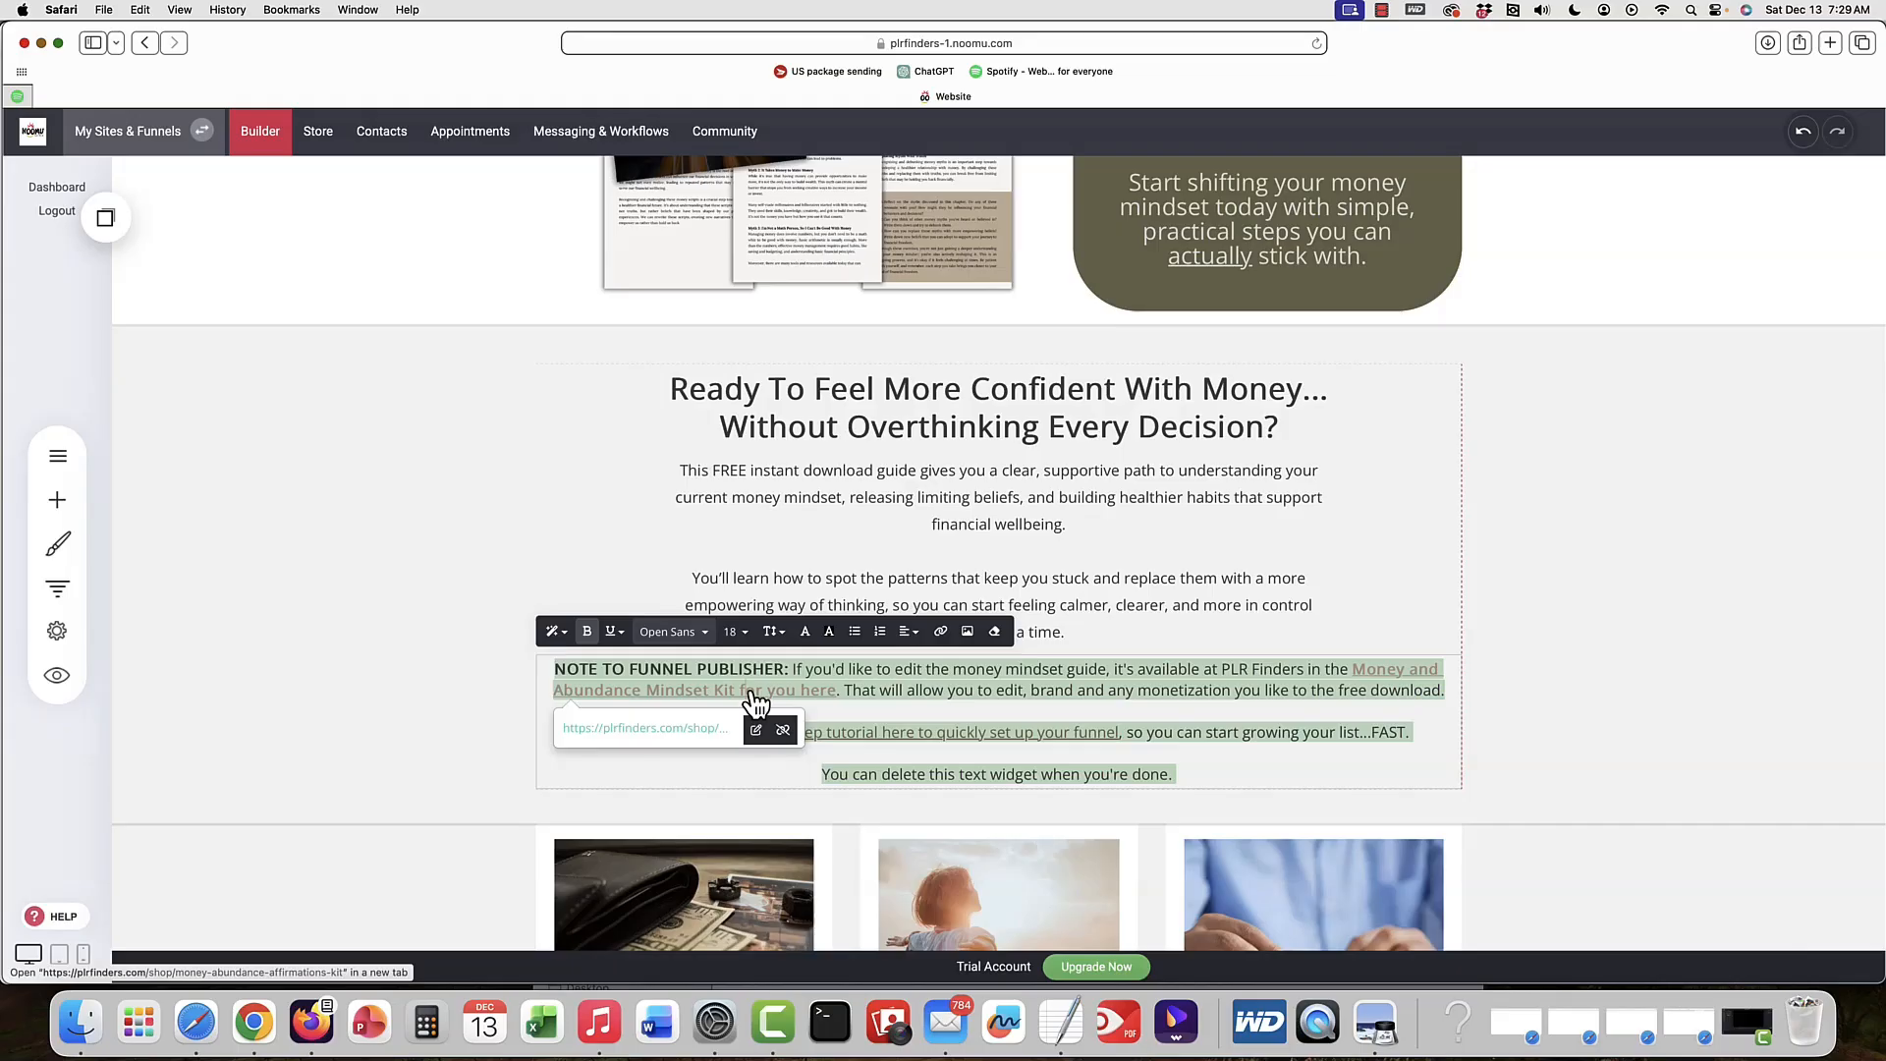
left_click(1189, 685)
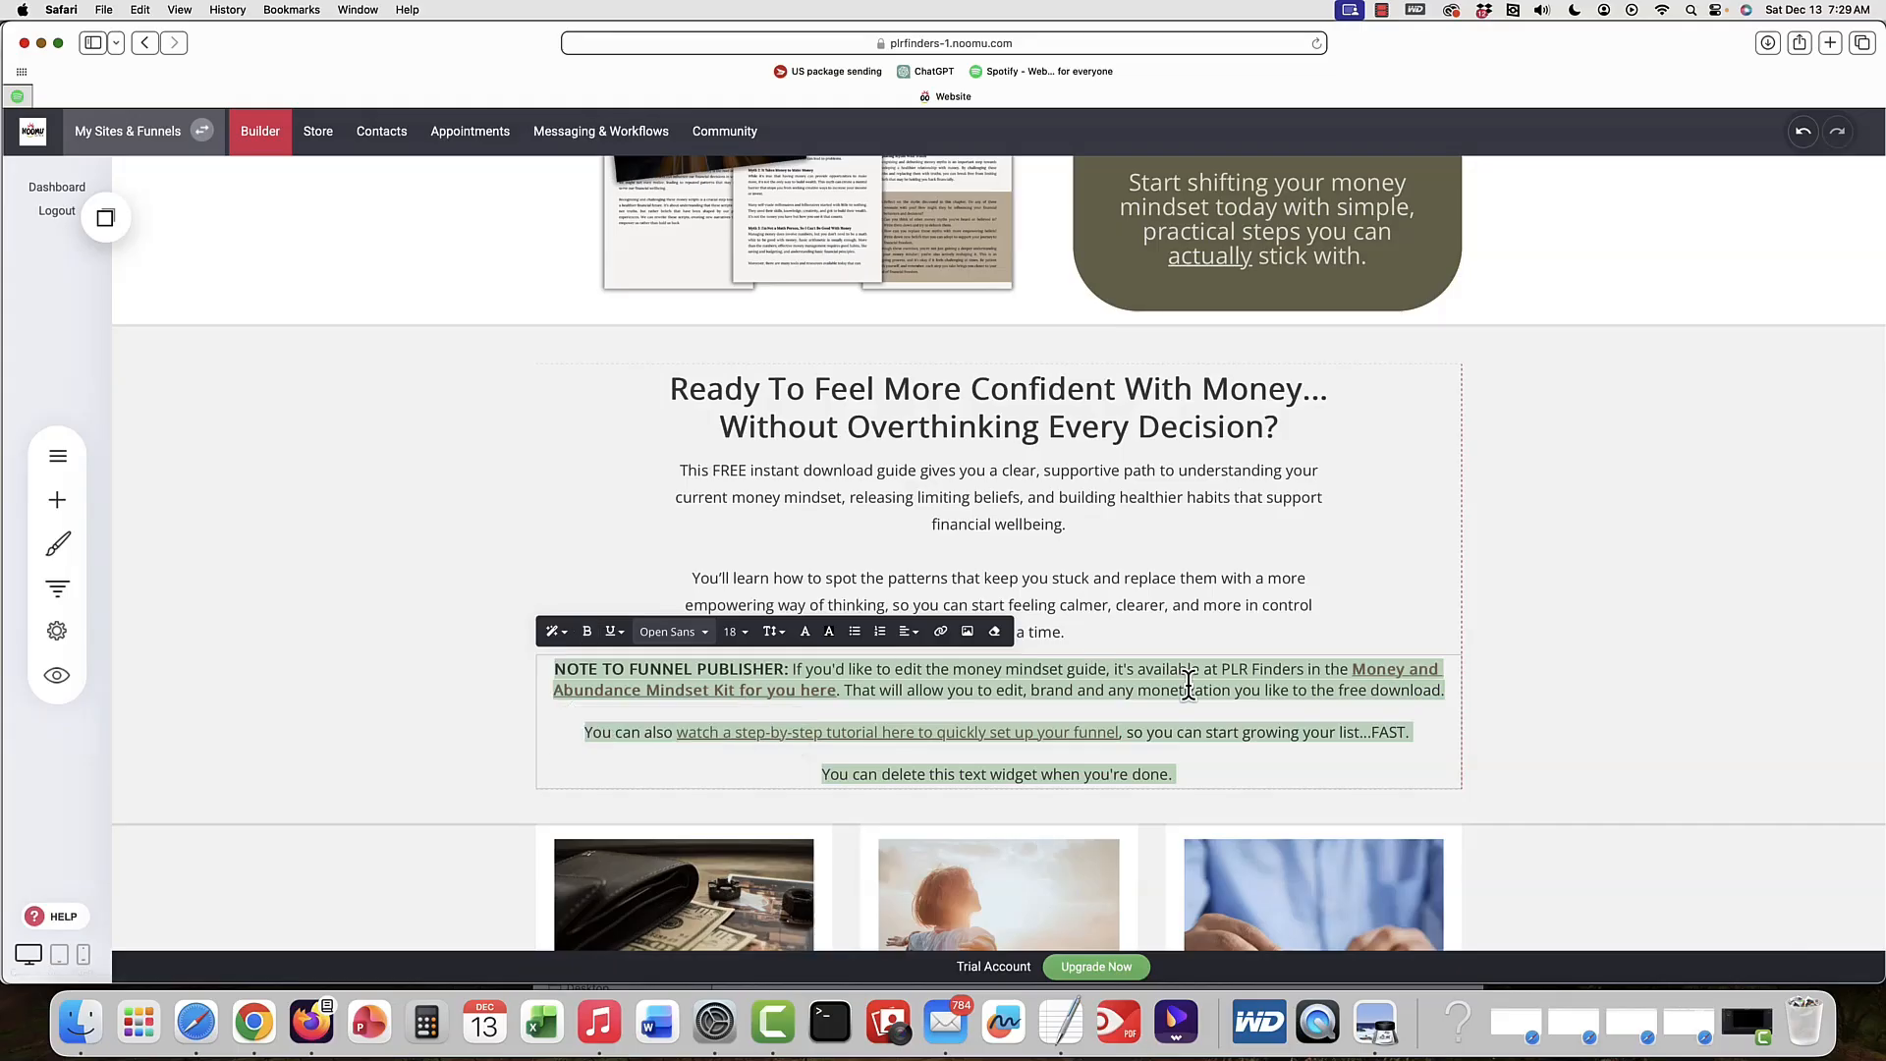
scroll(905, 665, "down", 2)
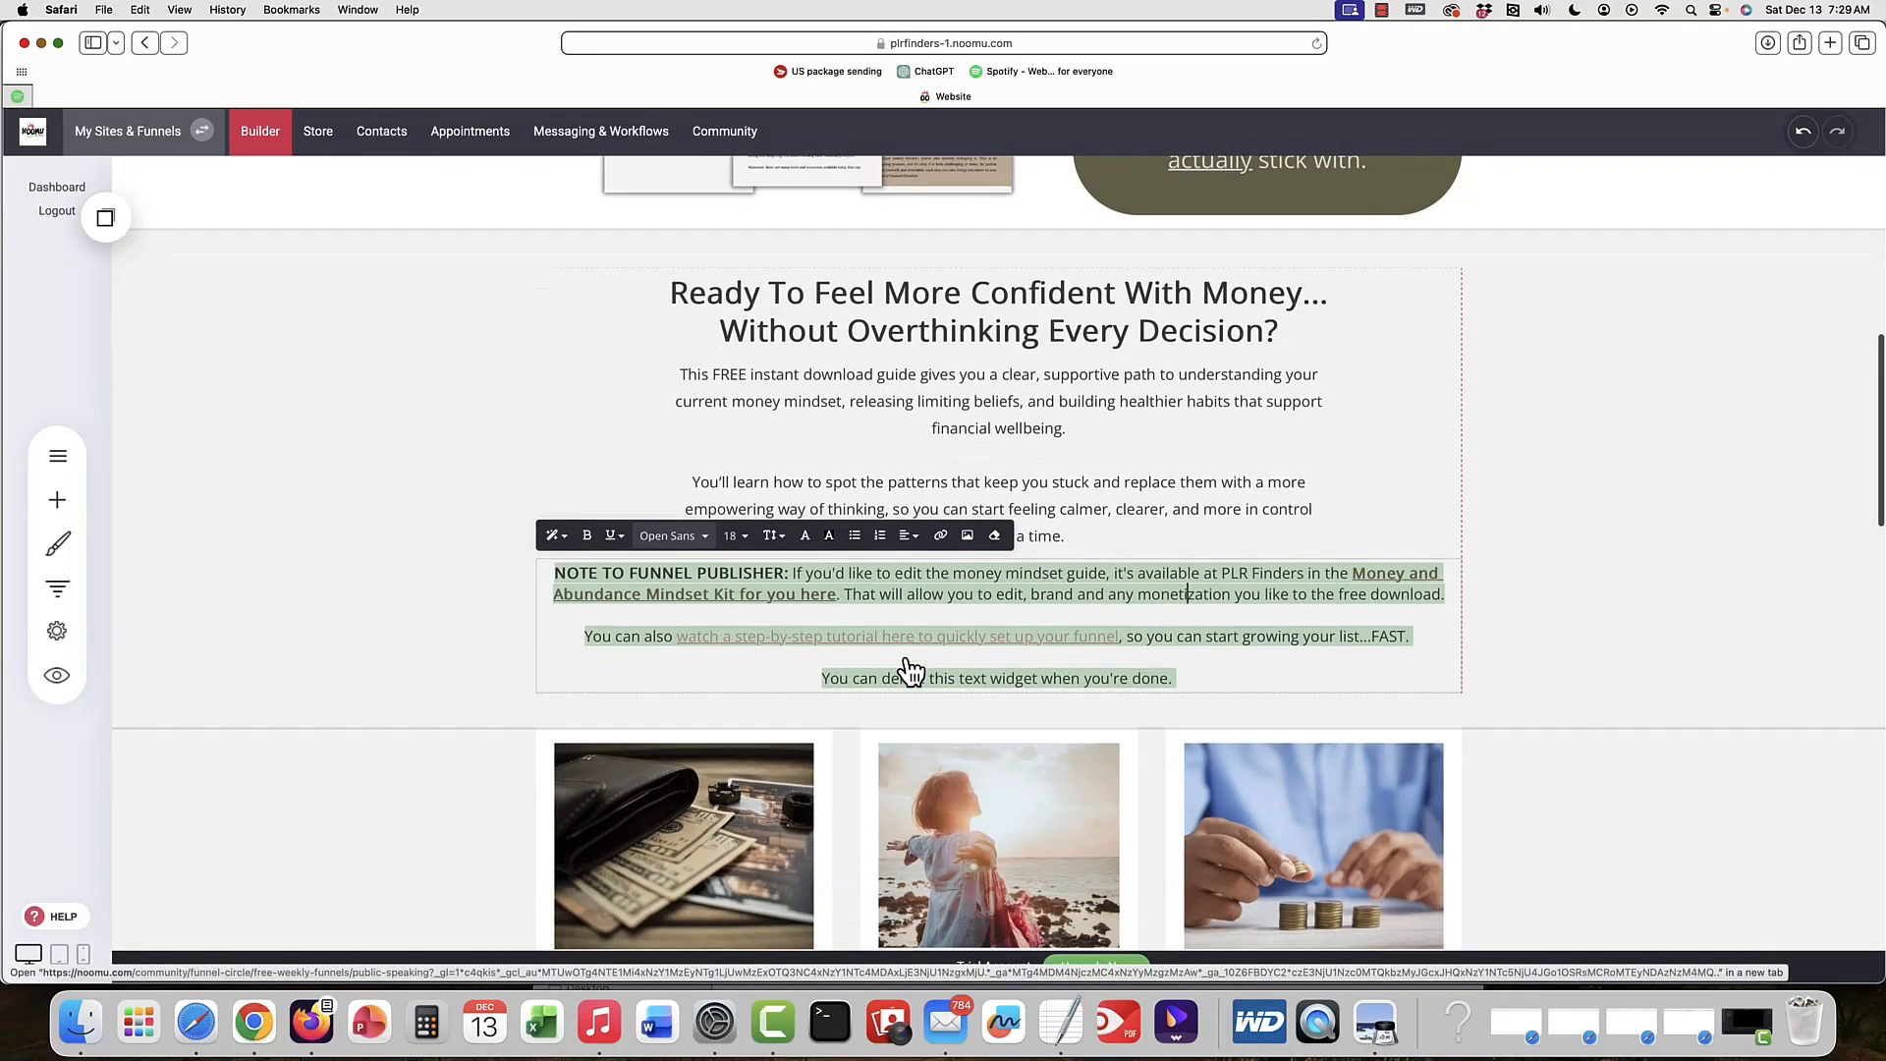
scroll(911, 671, "down", 4)
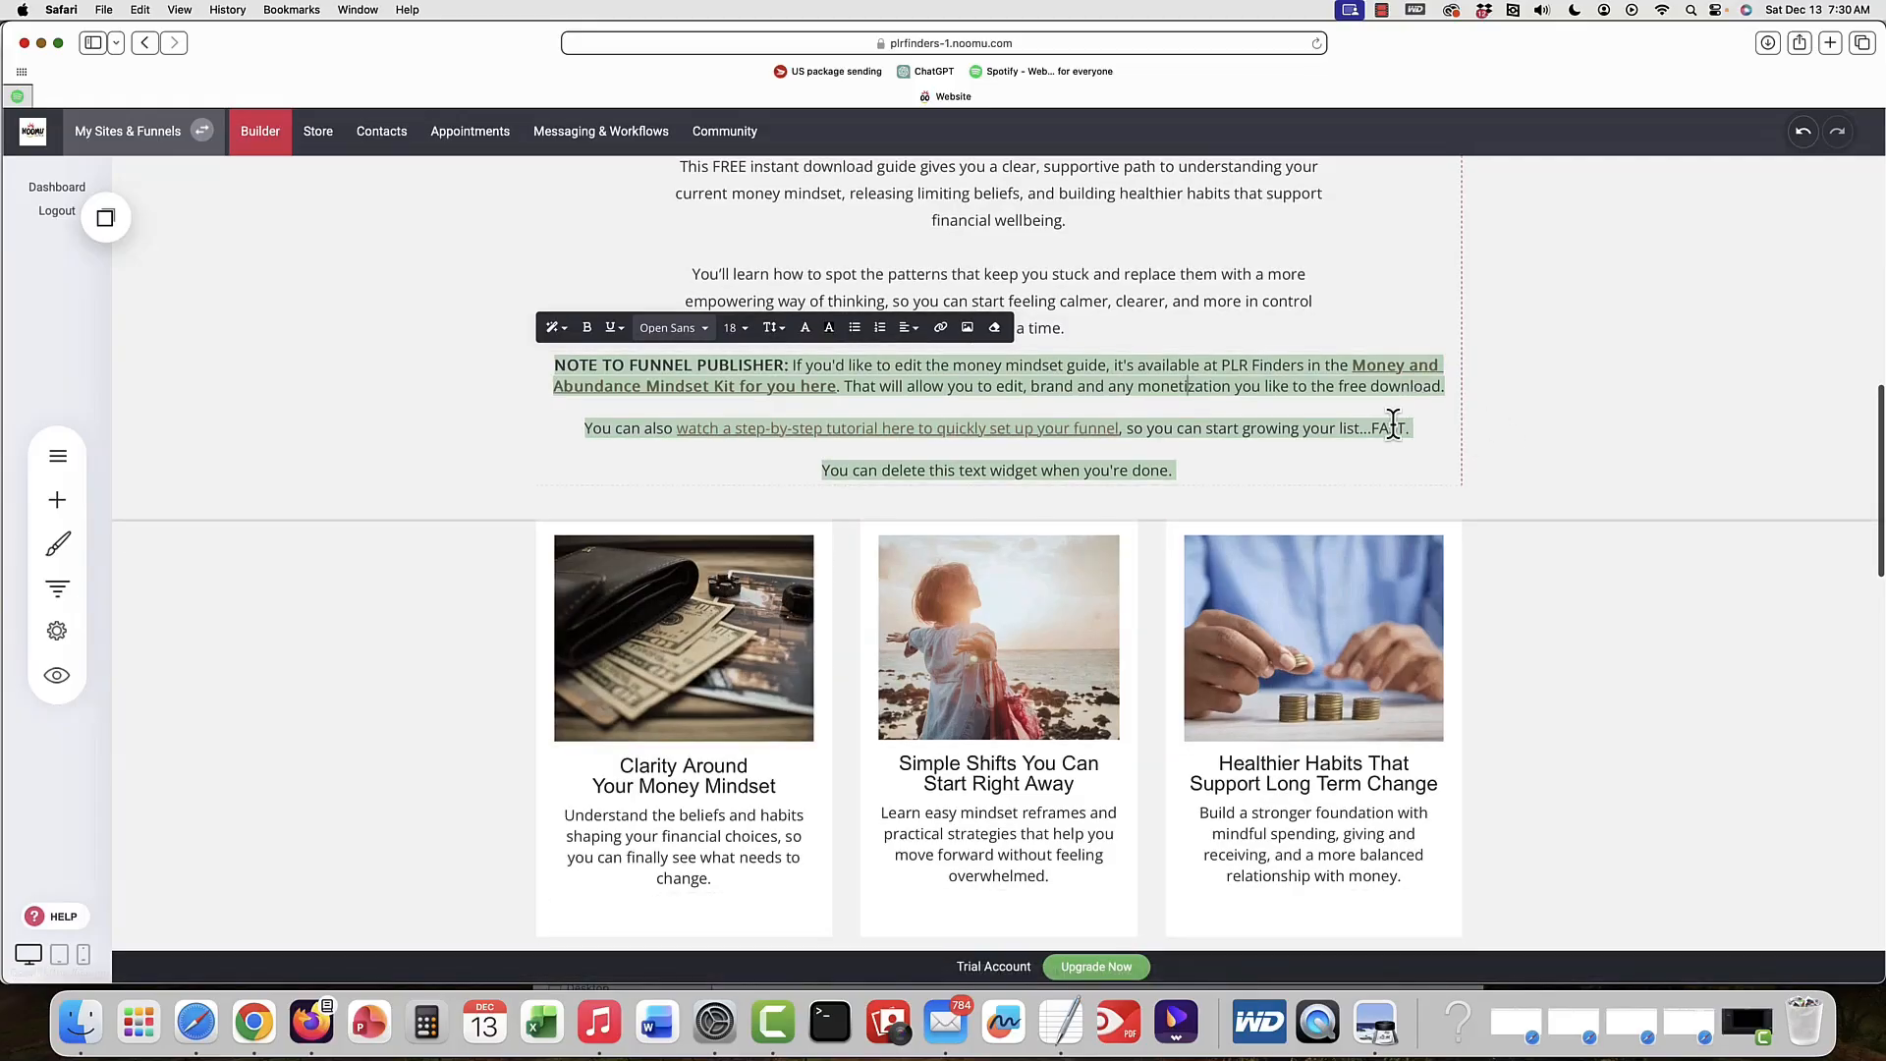
left_click(1482, 430)
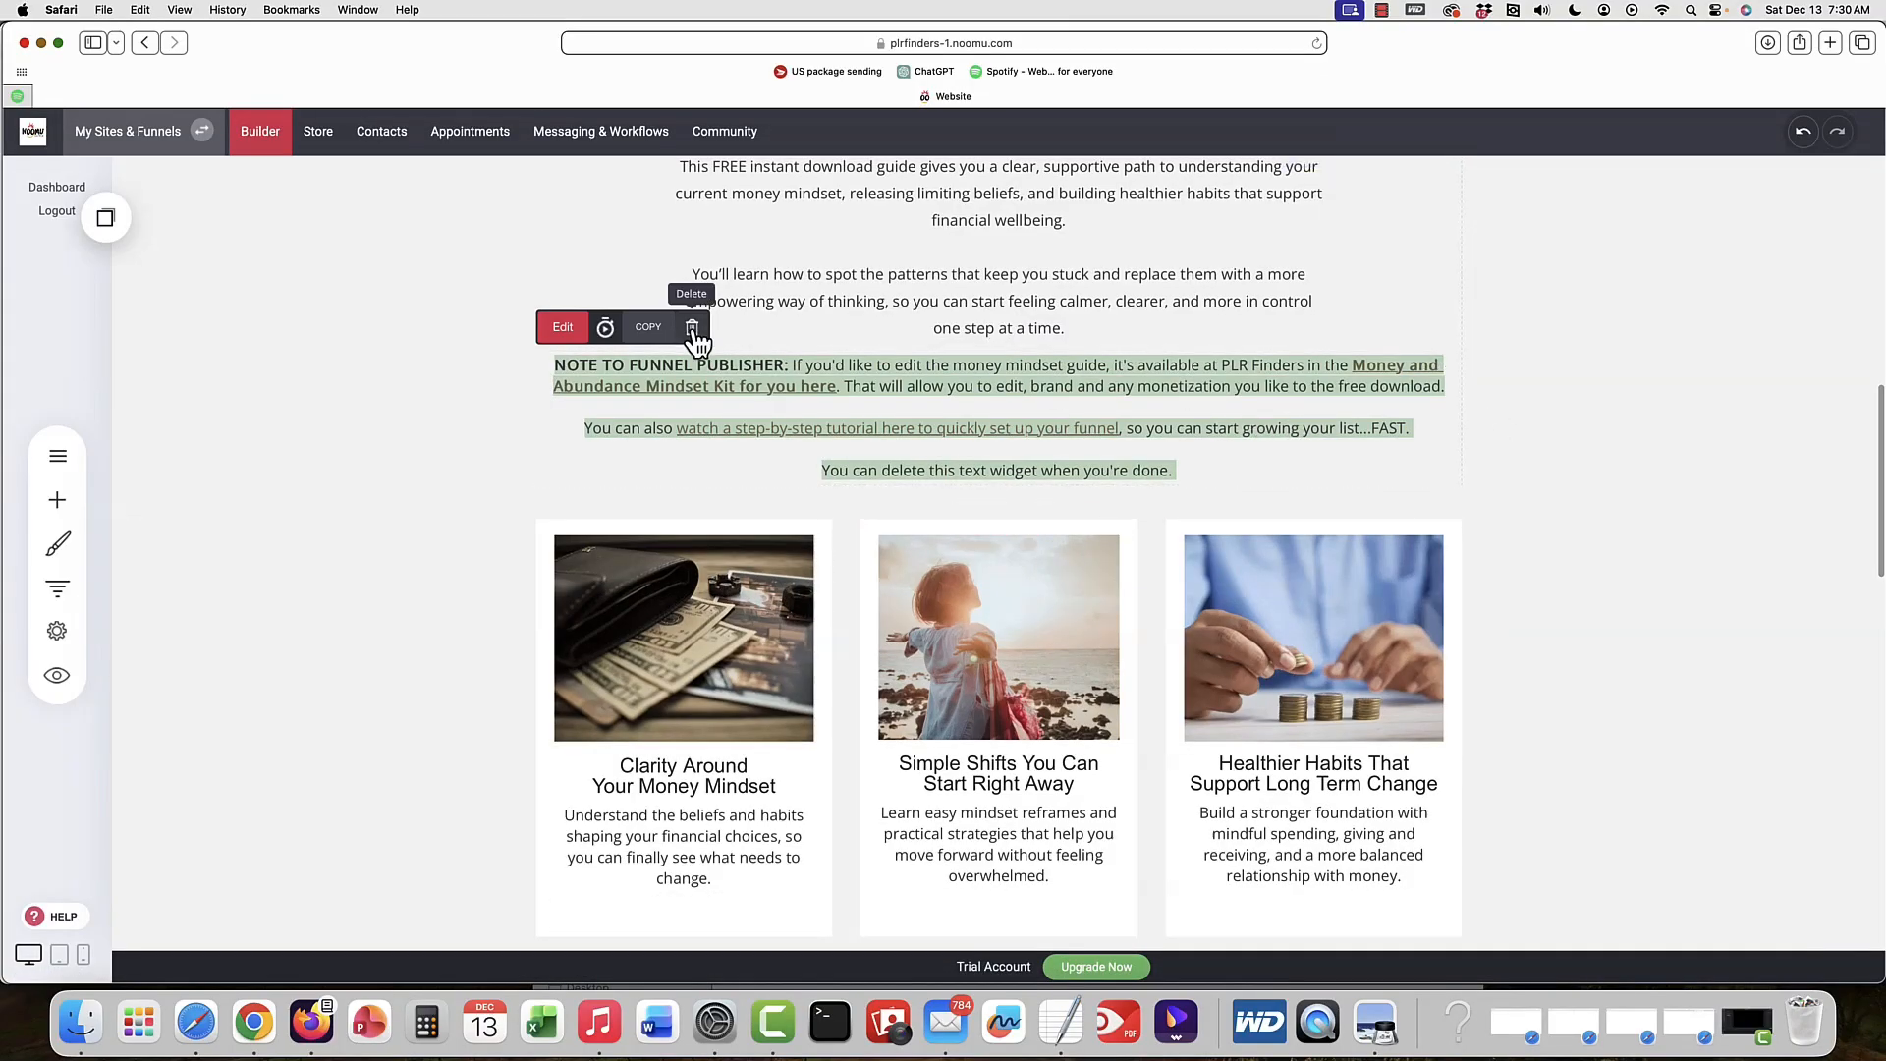
- Open the image settings of the author photo beside "Why I Made This Guide Available To You" and start choosing a replacement image
scroll(1080, 410, "down", 4)
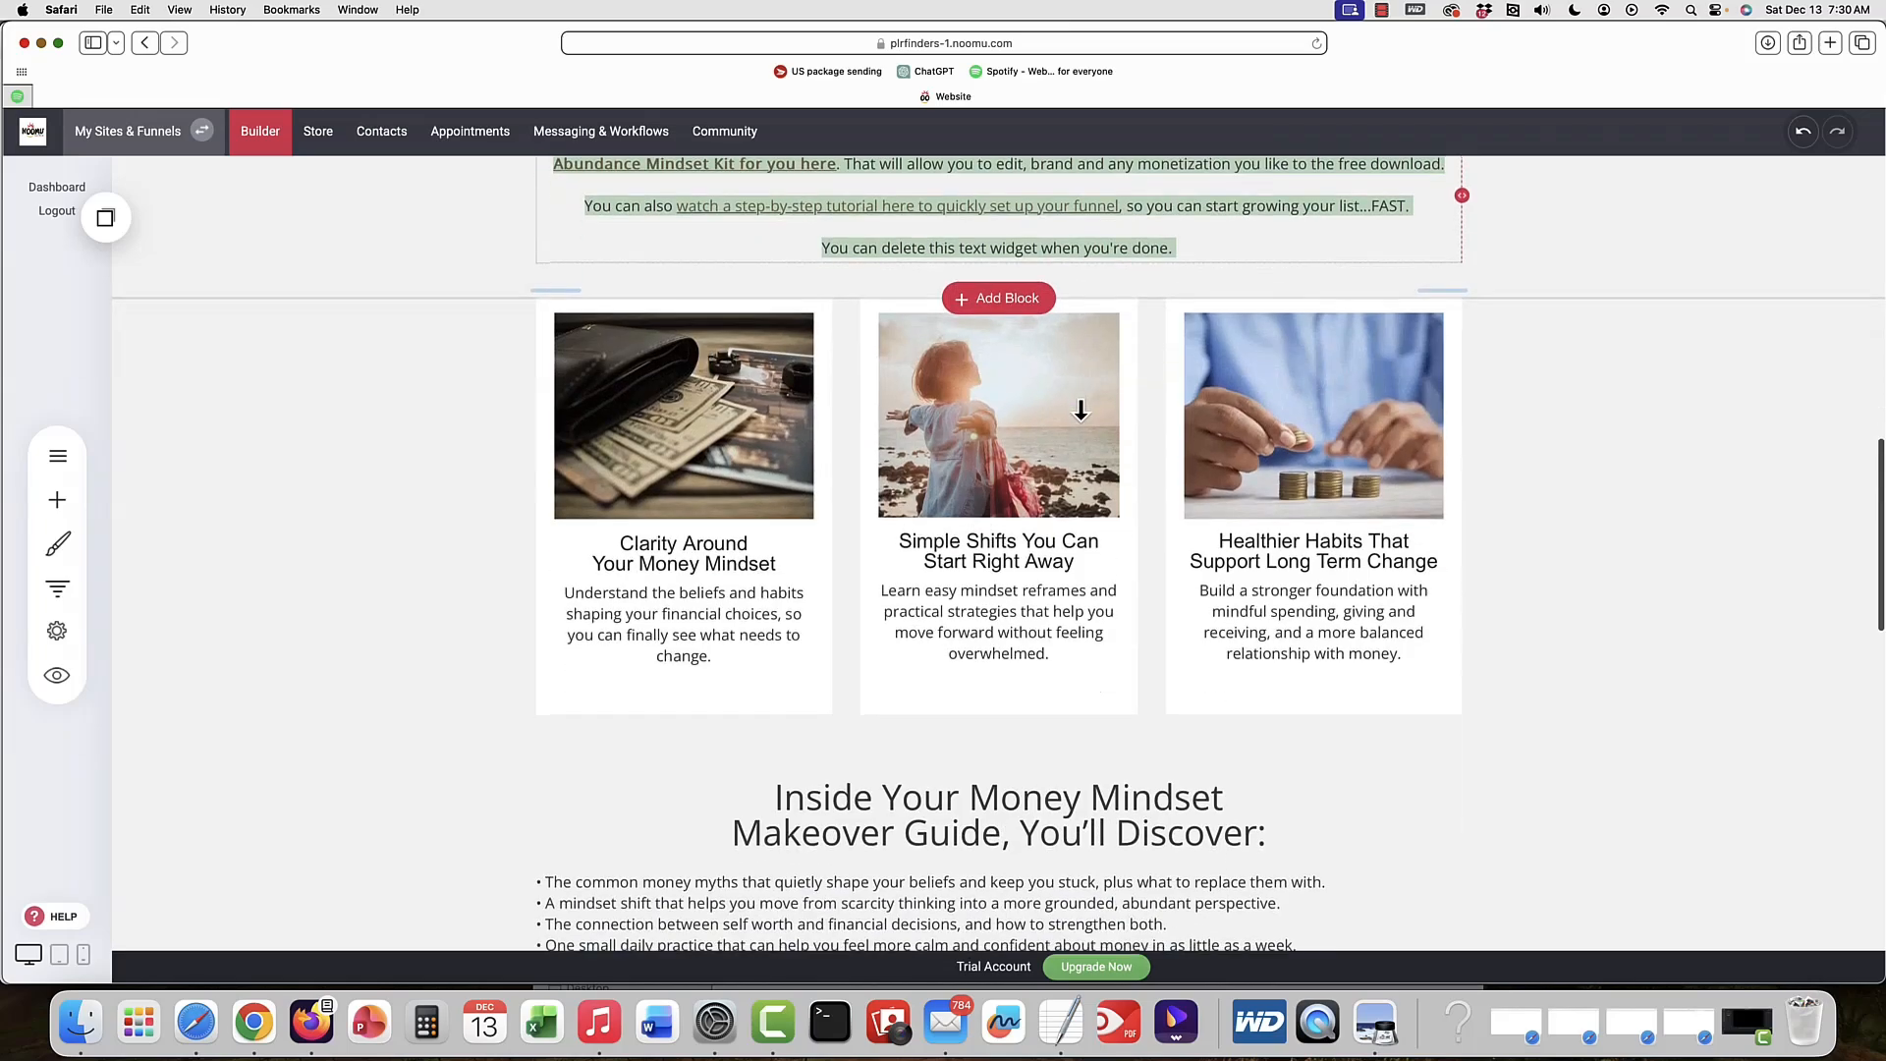
scroll(1081, 411, "down", 12)
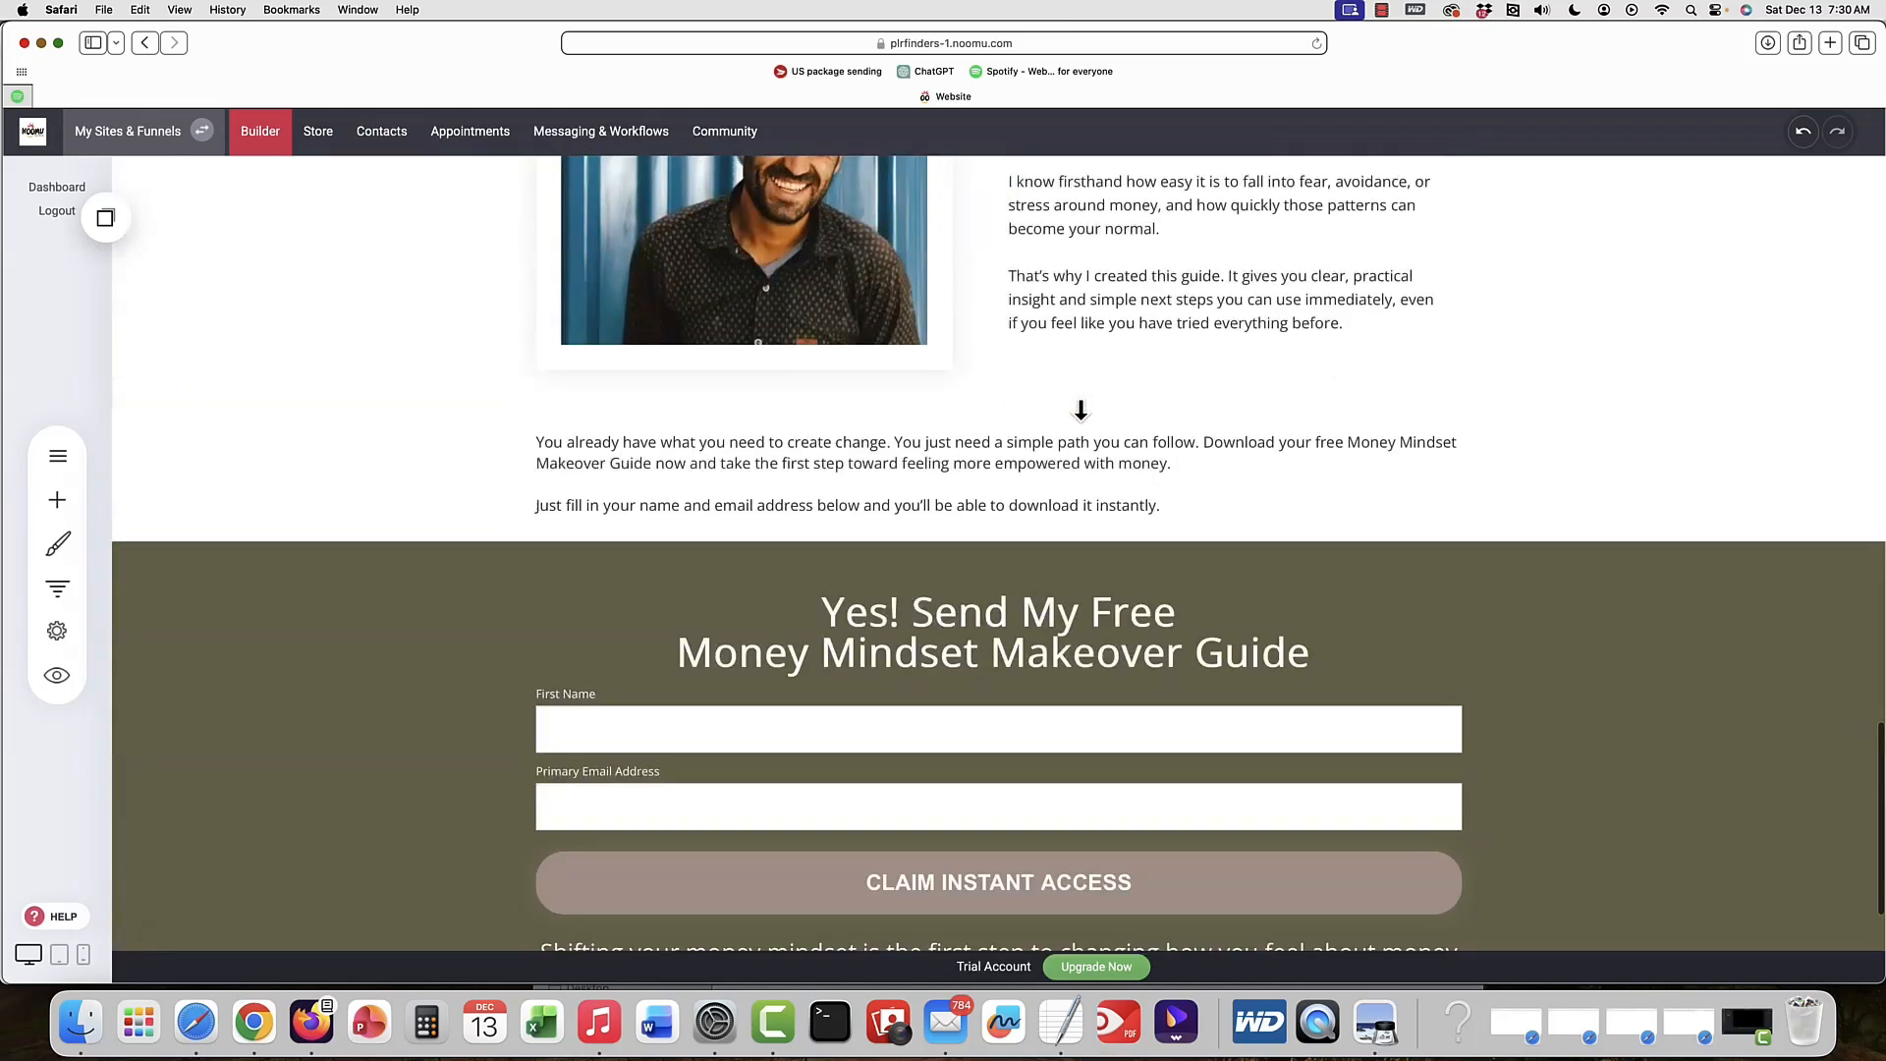
scroll(1080, 410, "up", 5)
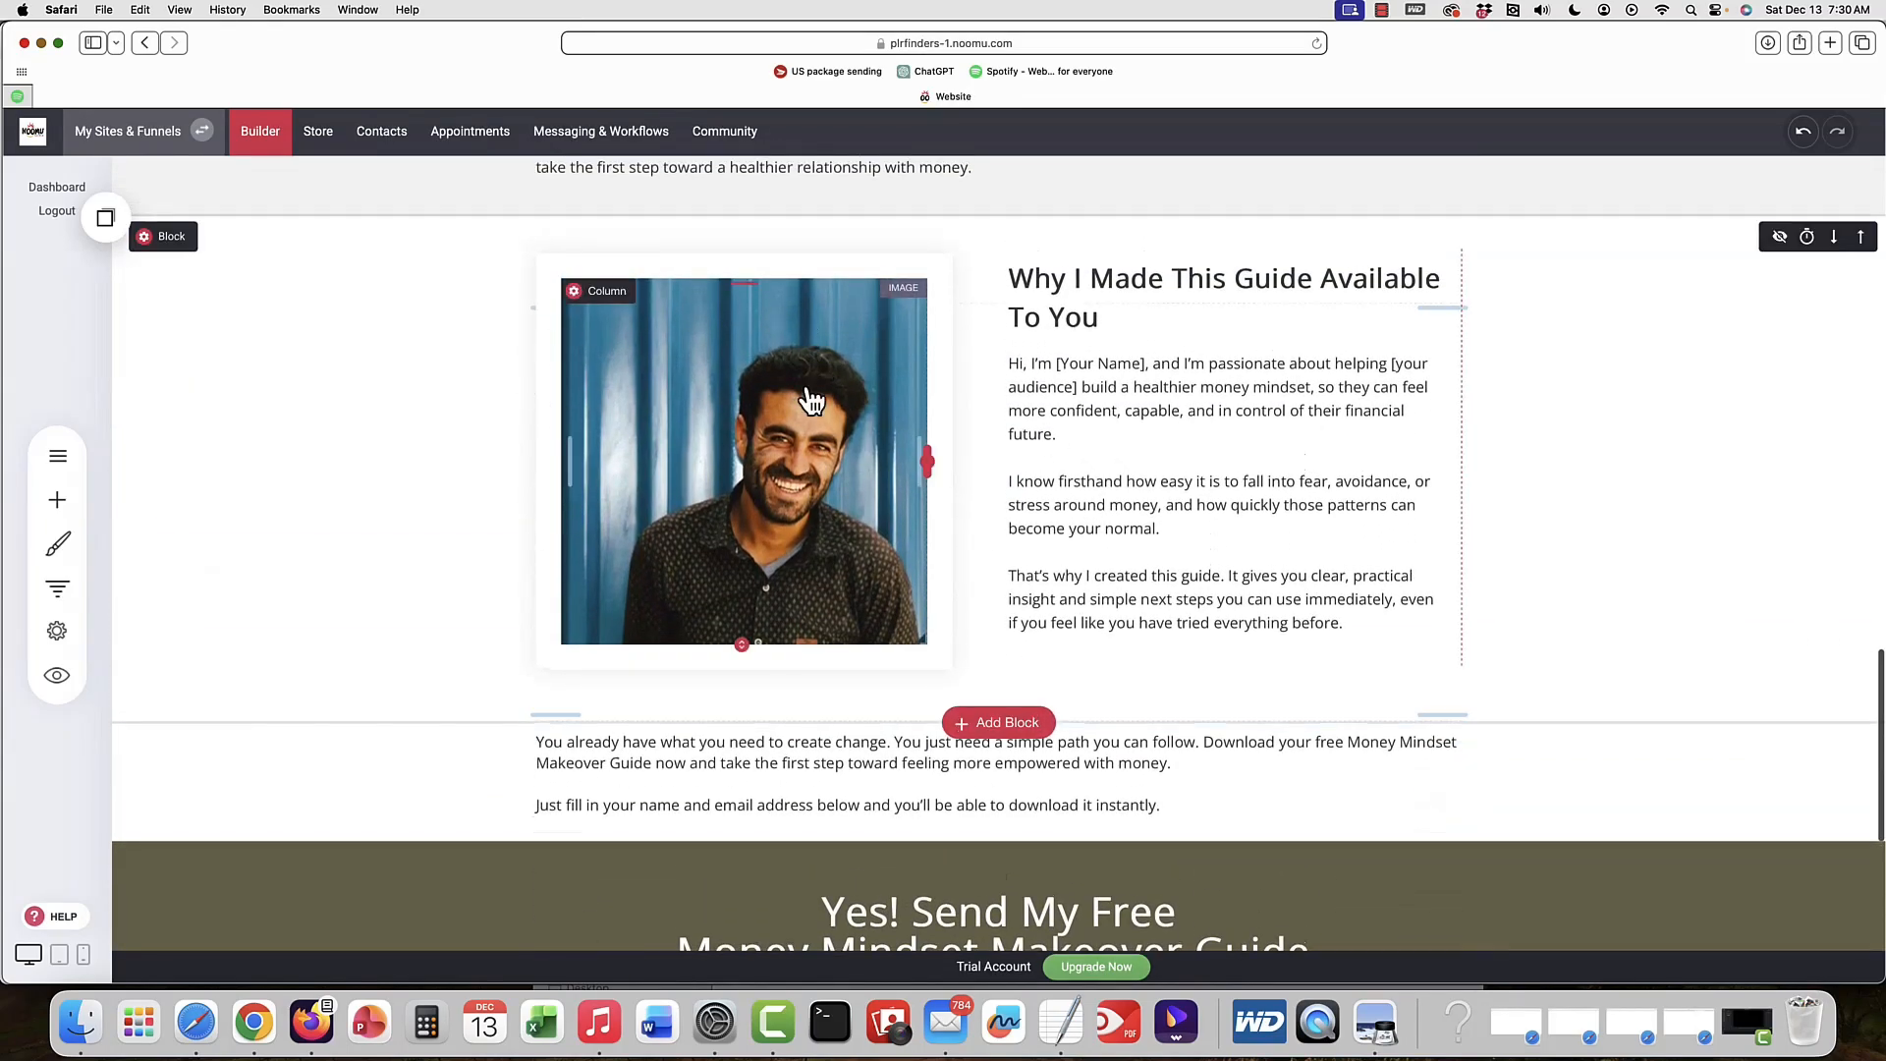
left_click(783, 461)
left_click(599, 257)
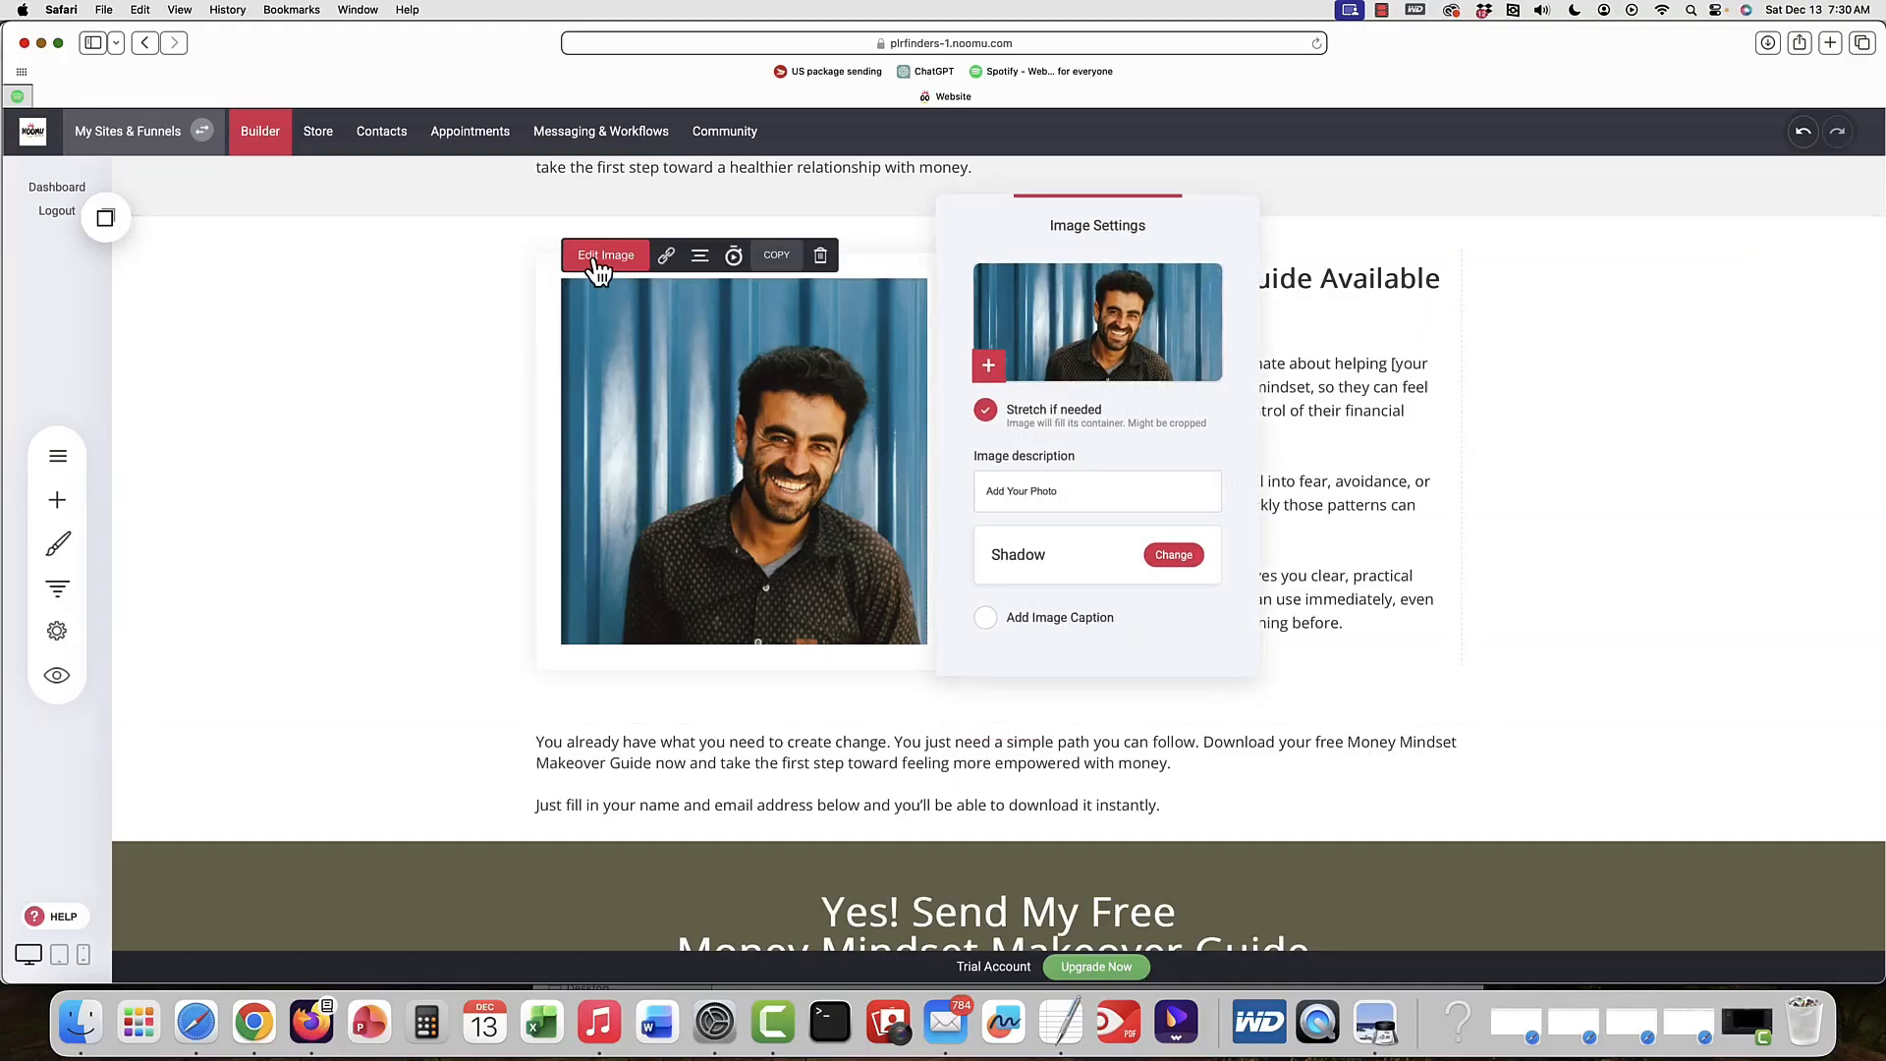
left_click(1095, 352)
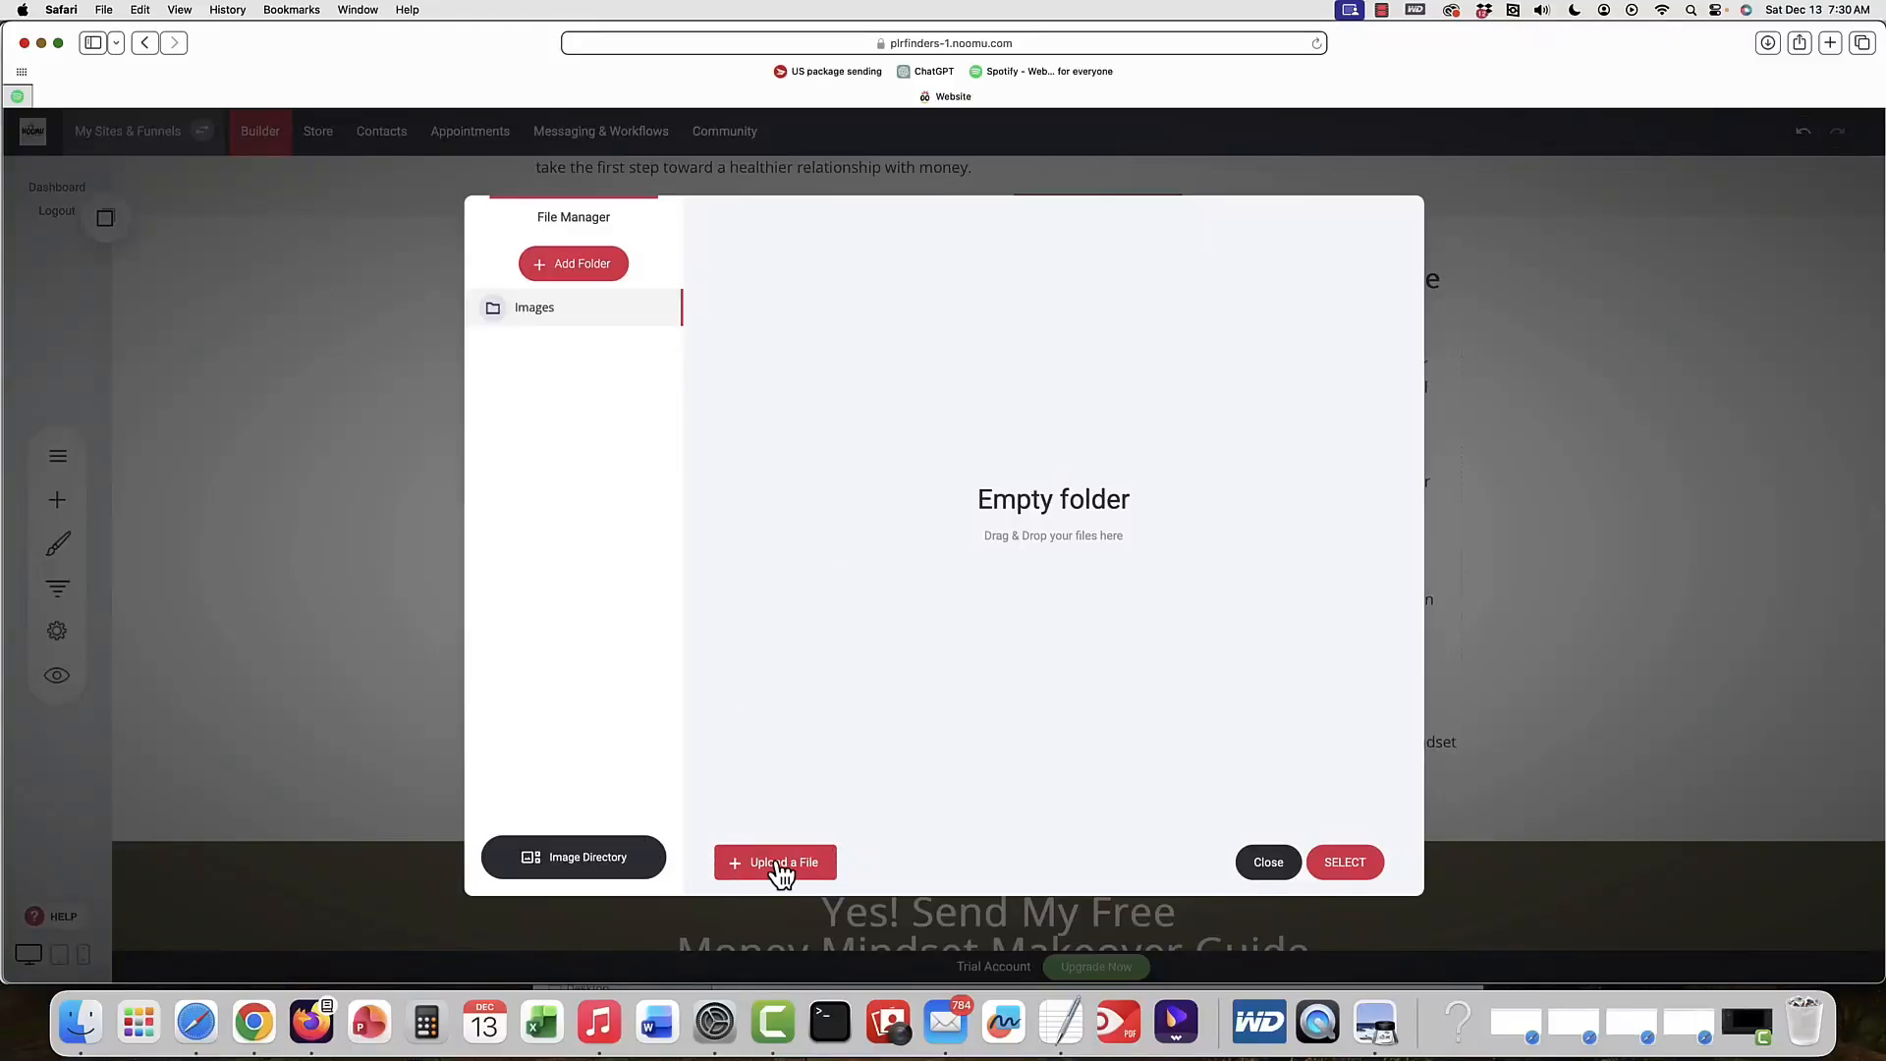
- Search the Unsplash image directory for "money", browse the pictures and leave the file manager without choosing one
left_click(610, 870)
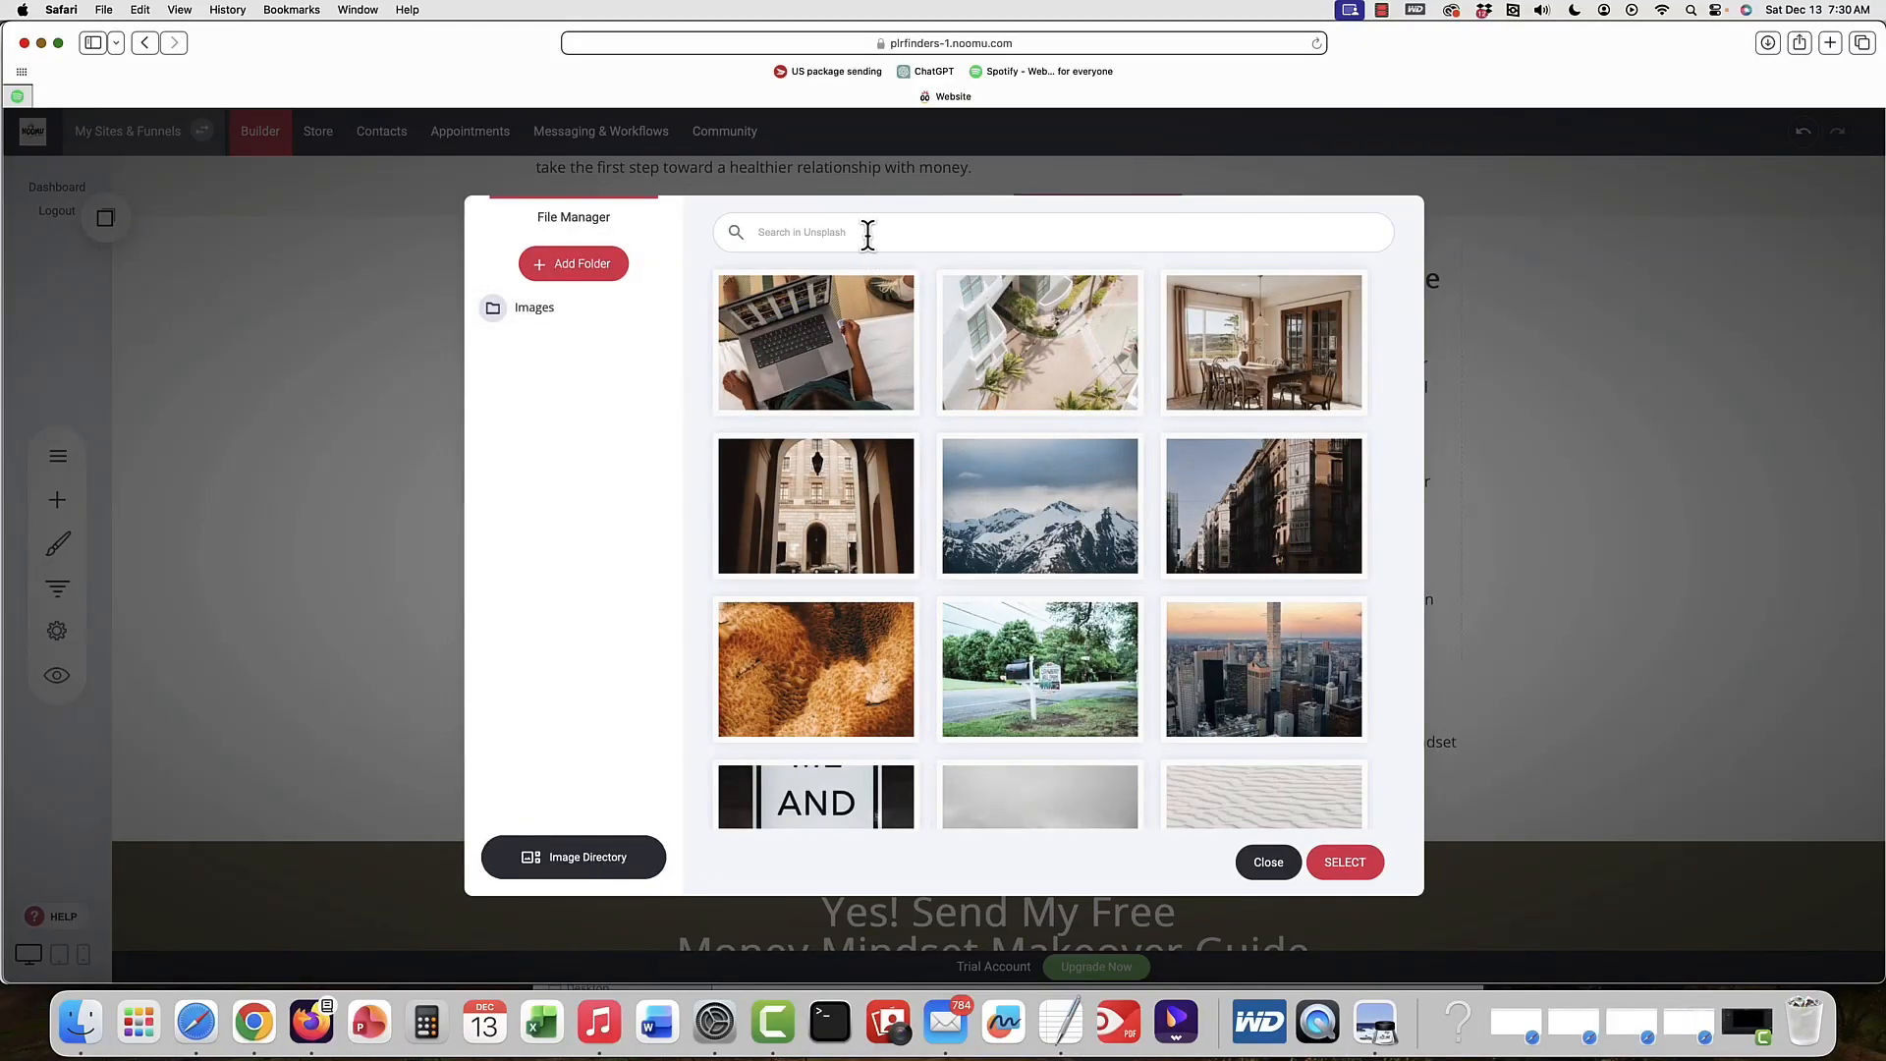
left_click(867, 232)
type("money")
scroll(1147, 476, "down", 2)
scroll(1146, 473, "down", 5)
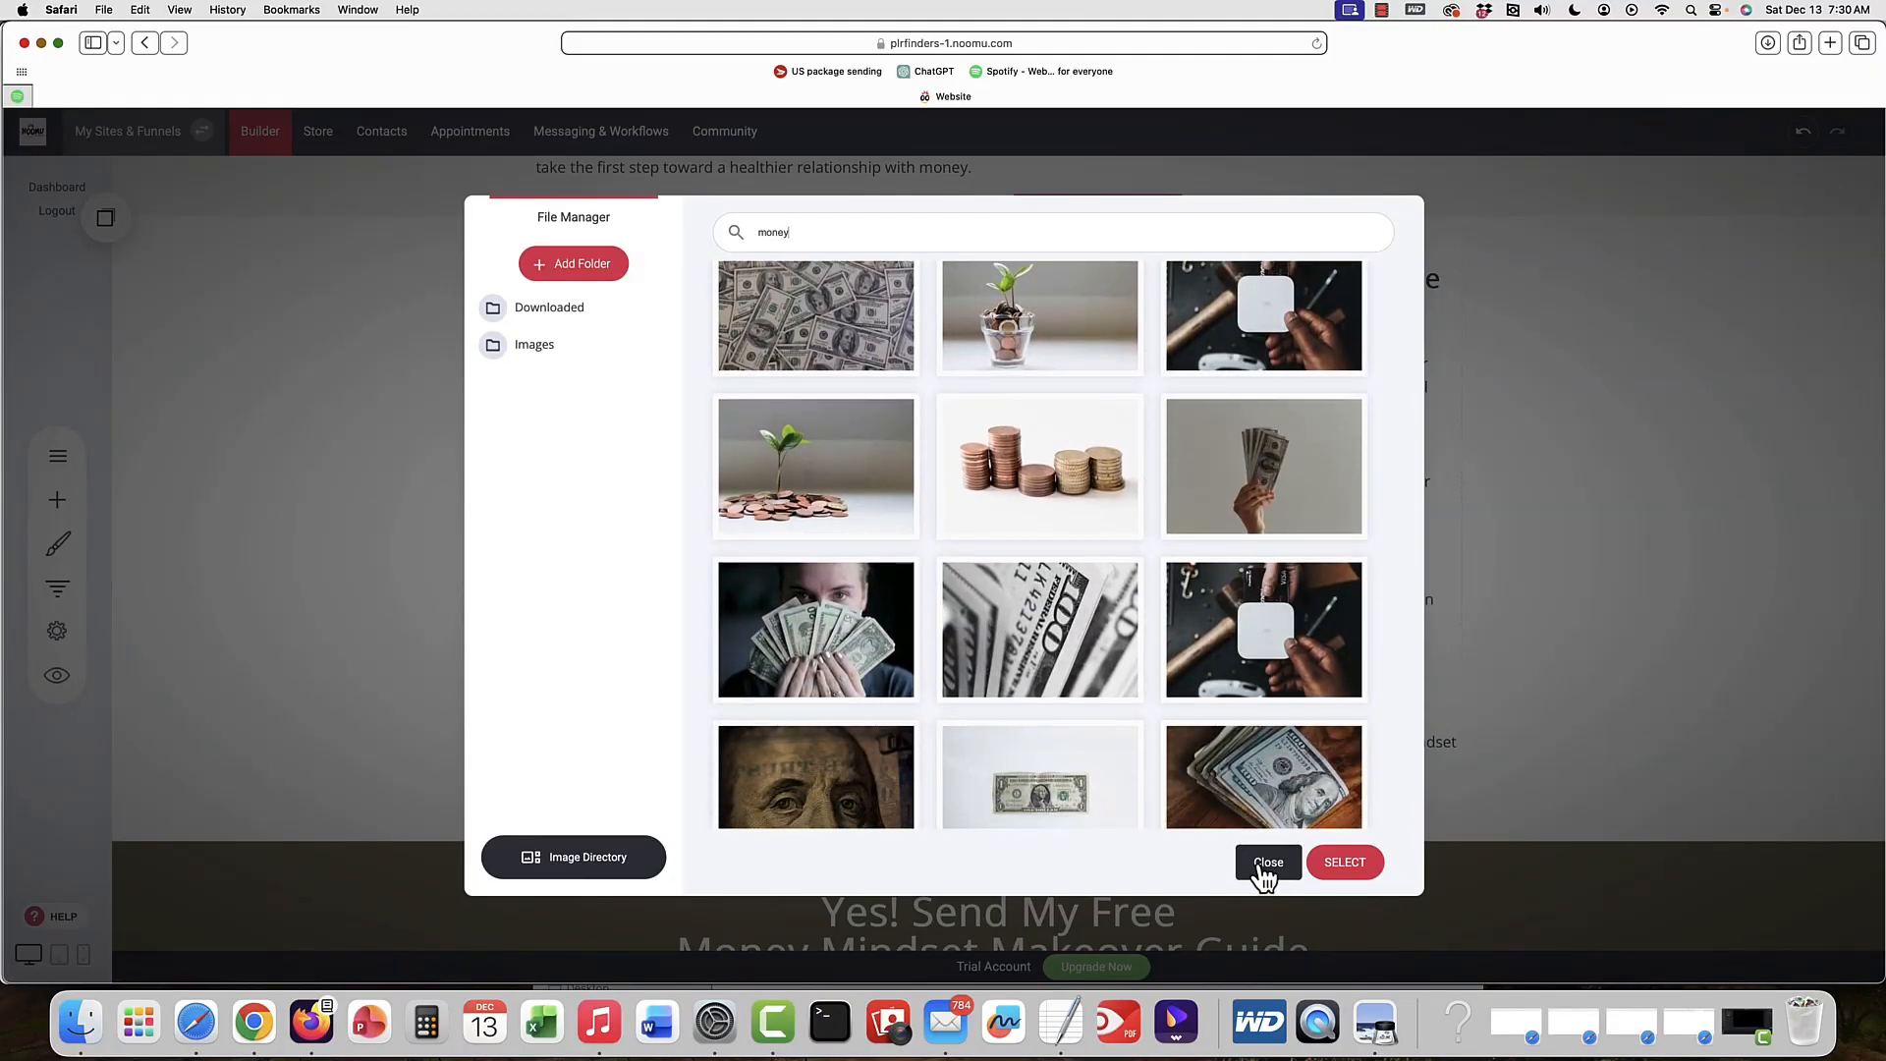
left_click(1266, 863)
- Select the author photo's image description, close its settings and open the introduction text beside the photo for editing
left_click_drag(1090, 491, 979, 485)
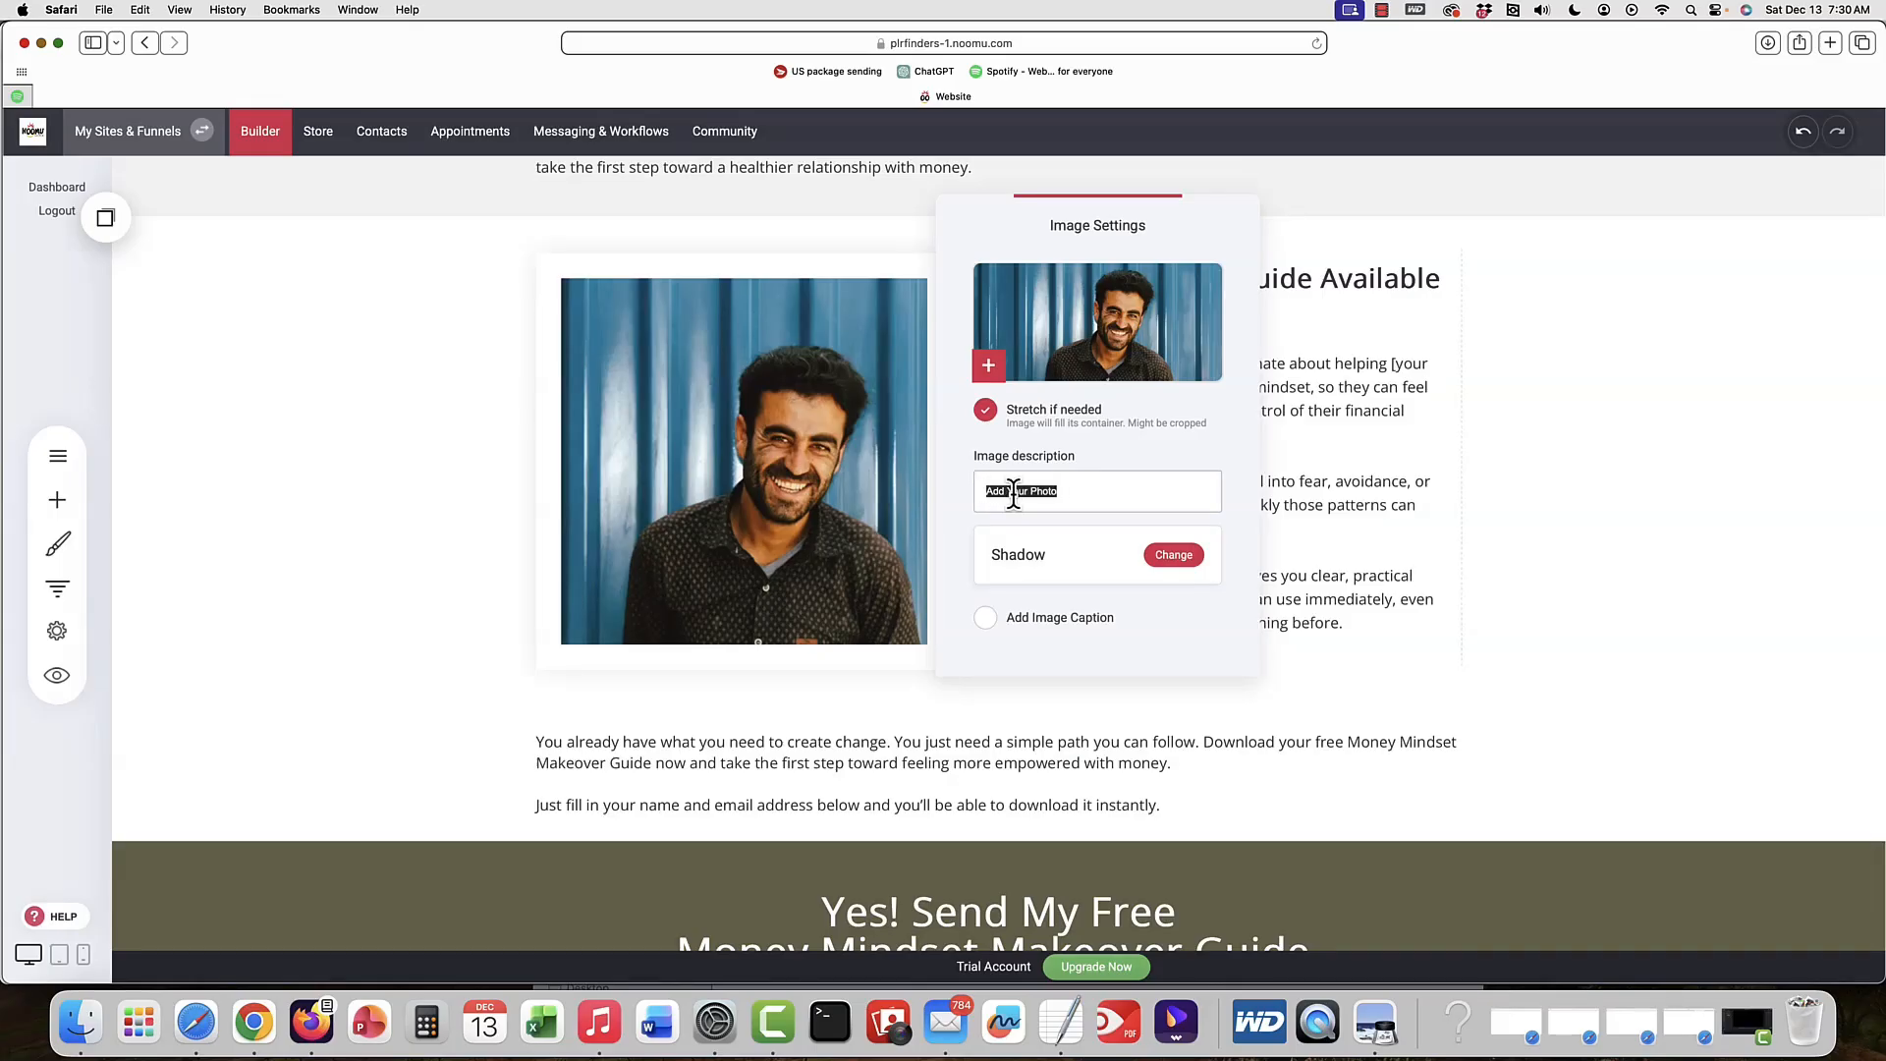
left_click(1353, 499)
left_click(1151, 363)
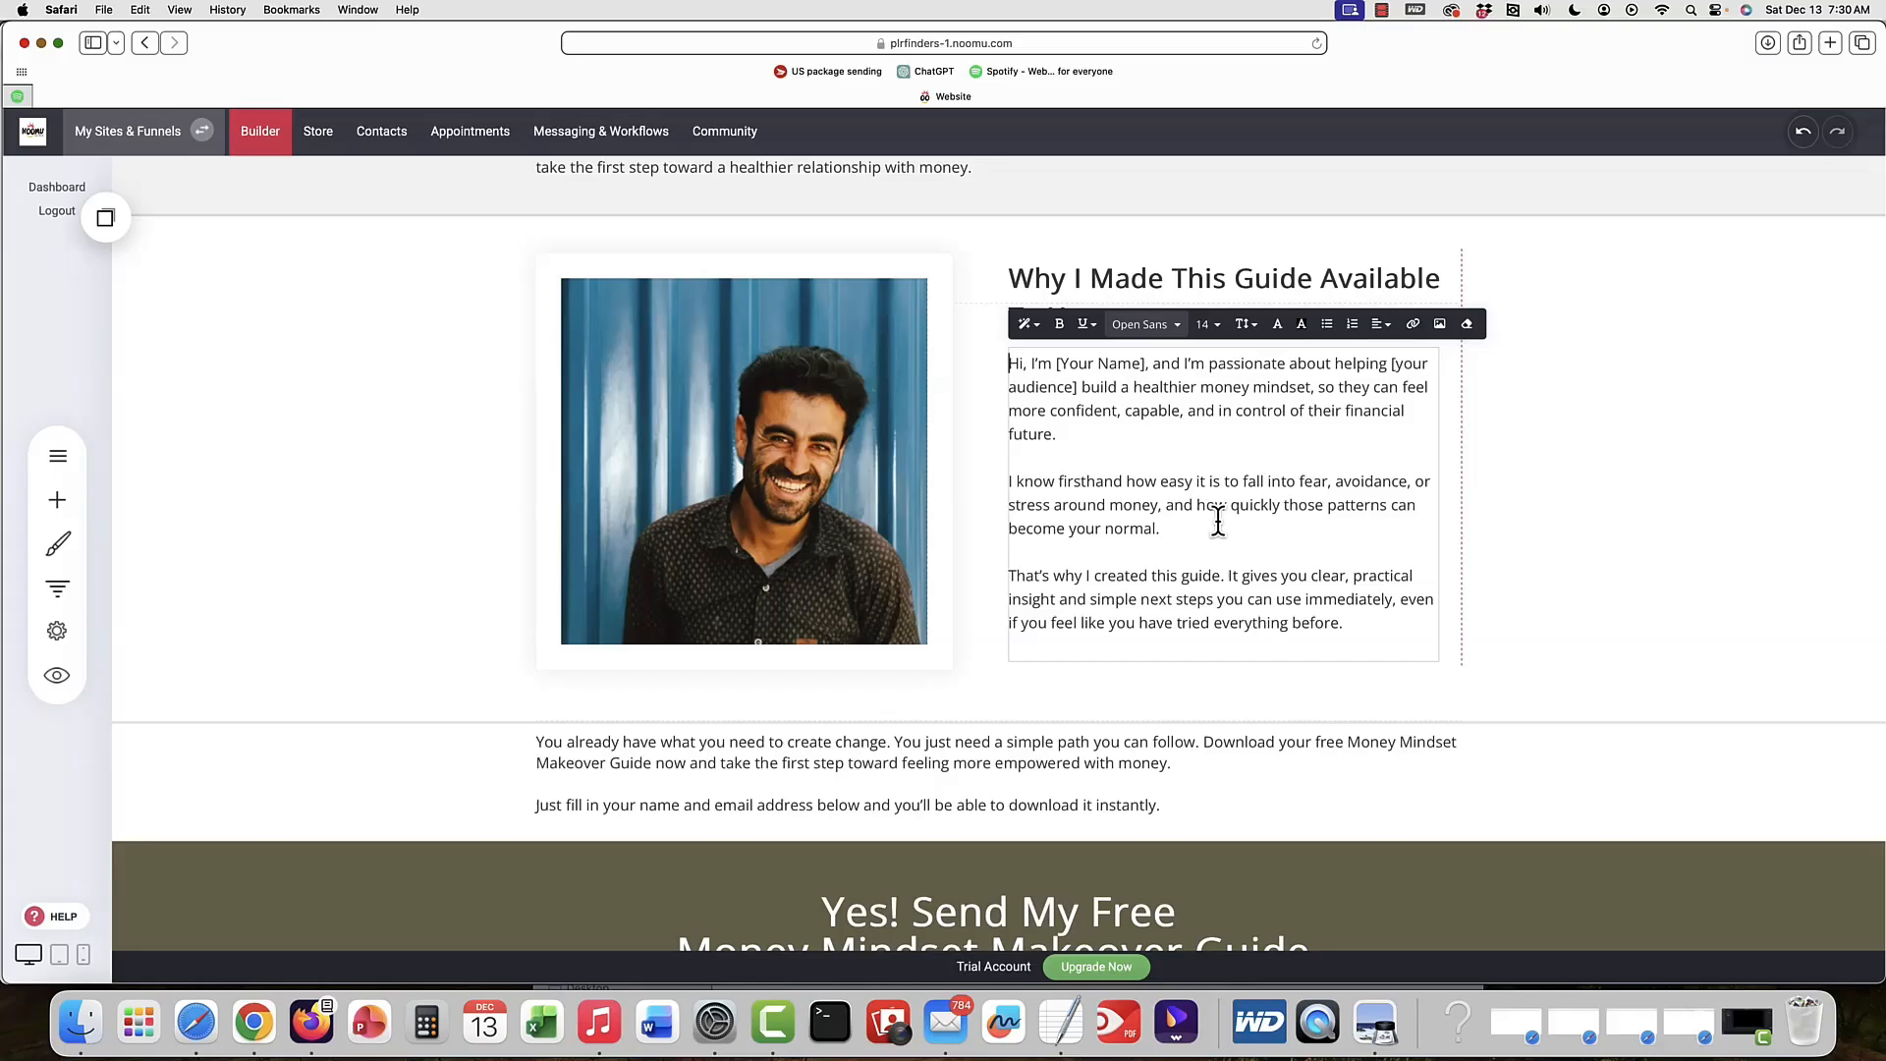
- Open the settings of the lower opt-in form and inspect its thank-you page link and email marketing list selection
scroll(1218, 520, "up", 15)
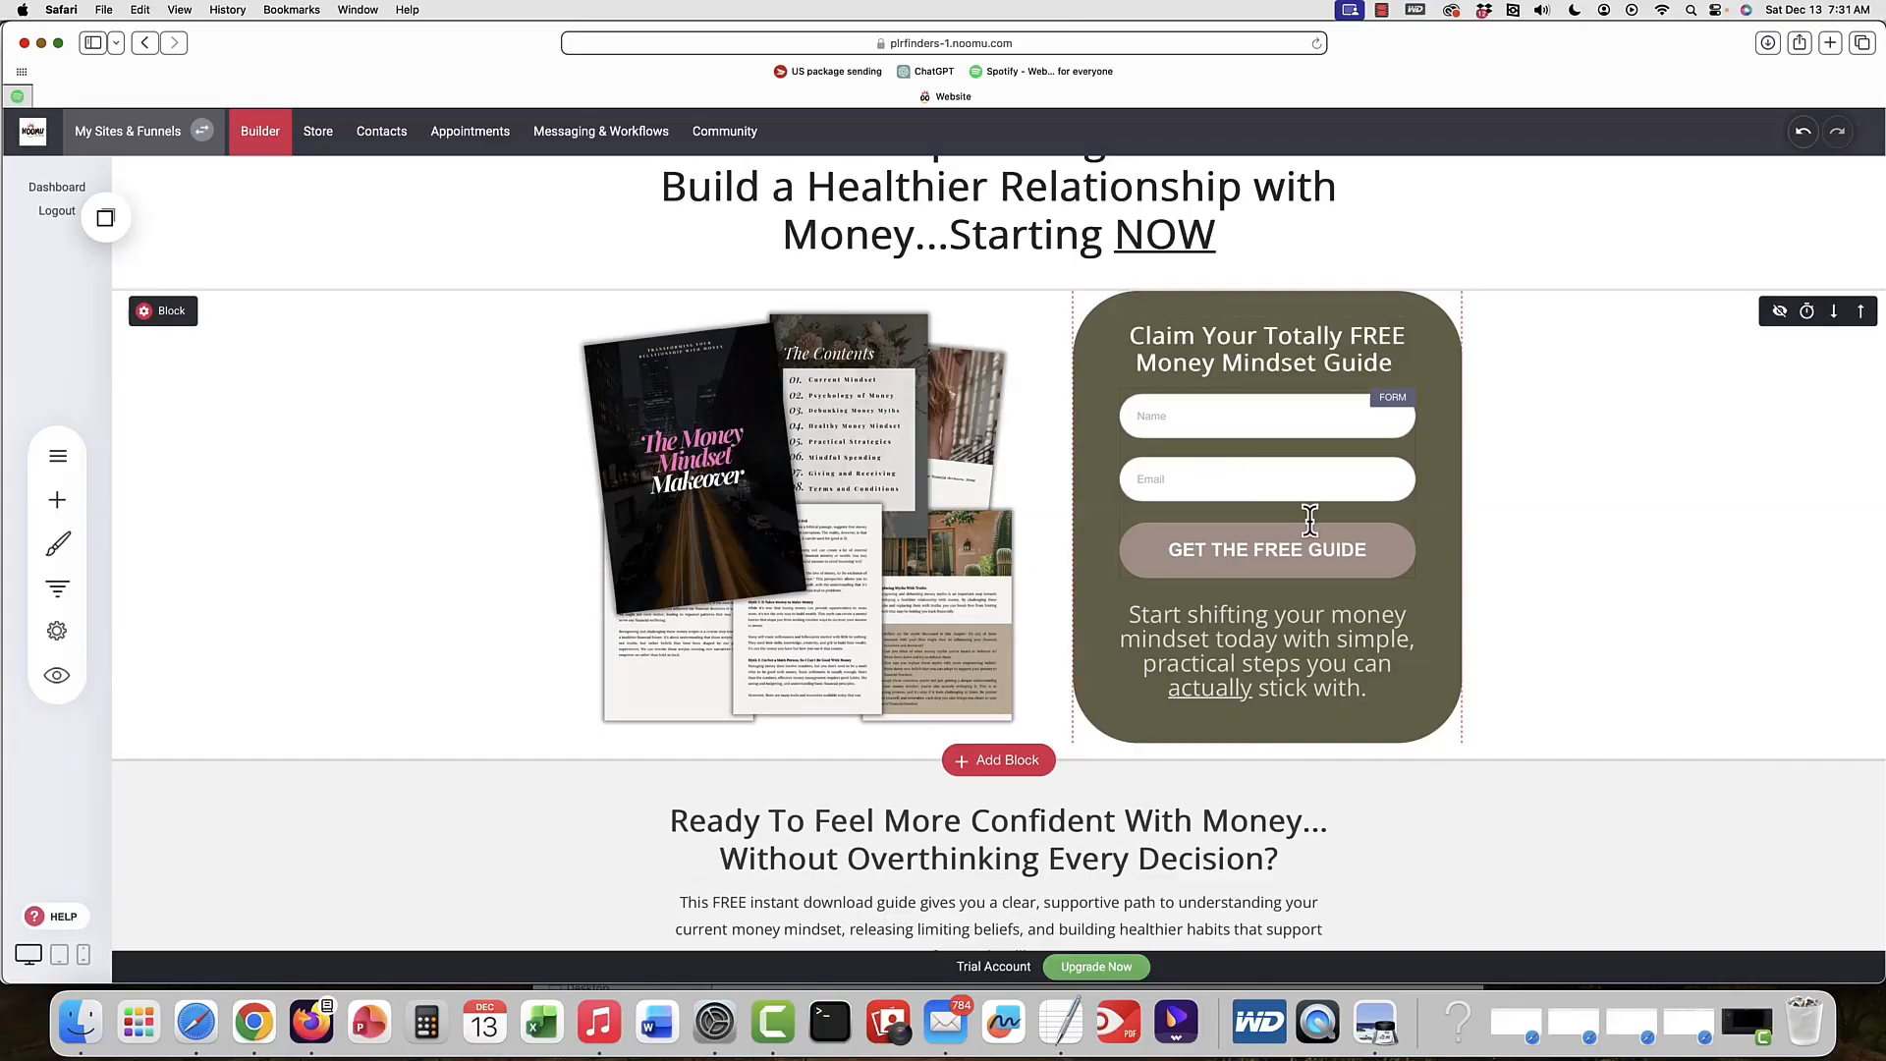
scroll(1309, 520, "down", 15)
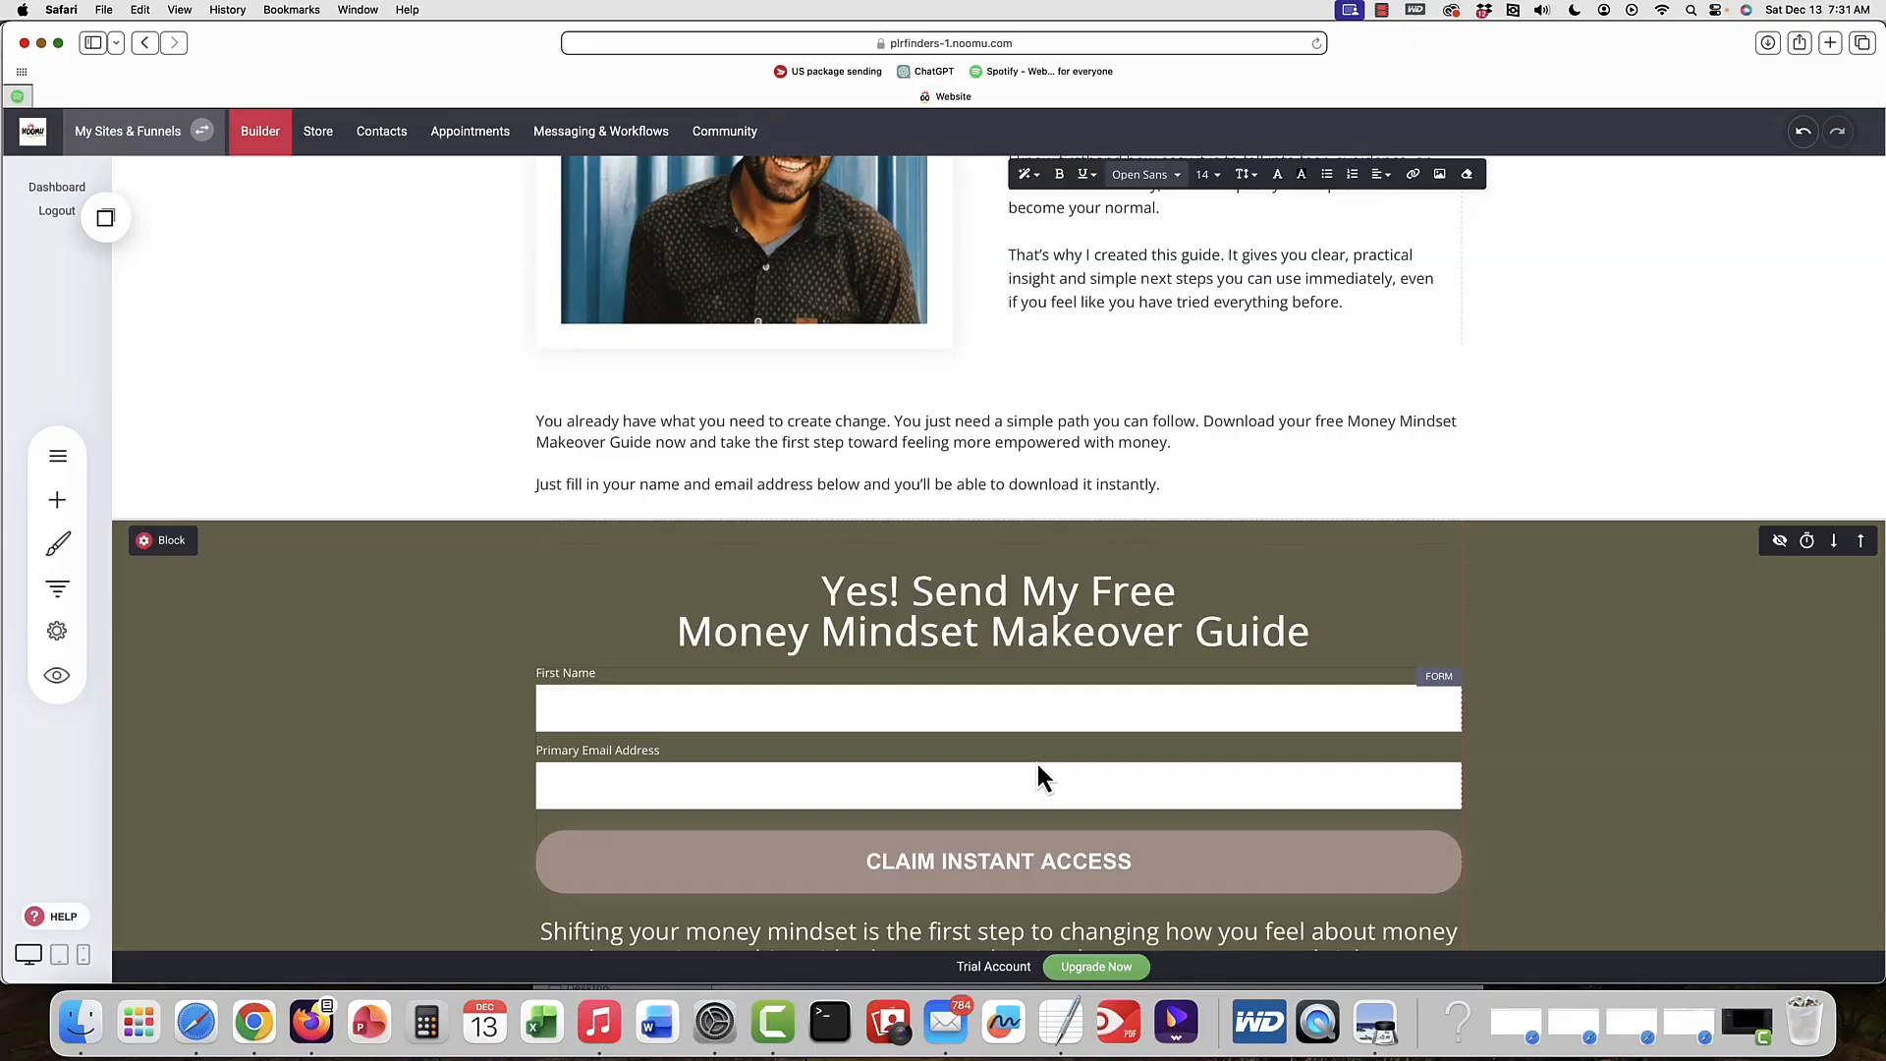
left_click(1039, 767)
left_click(636, 647)
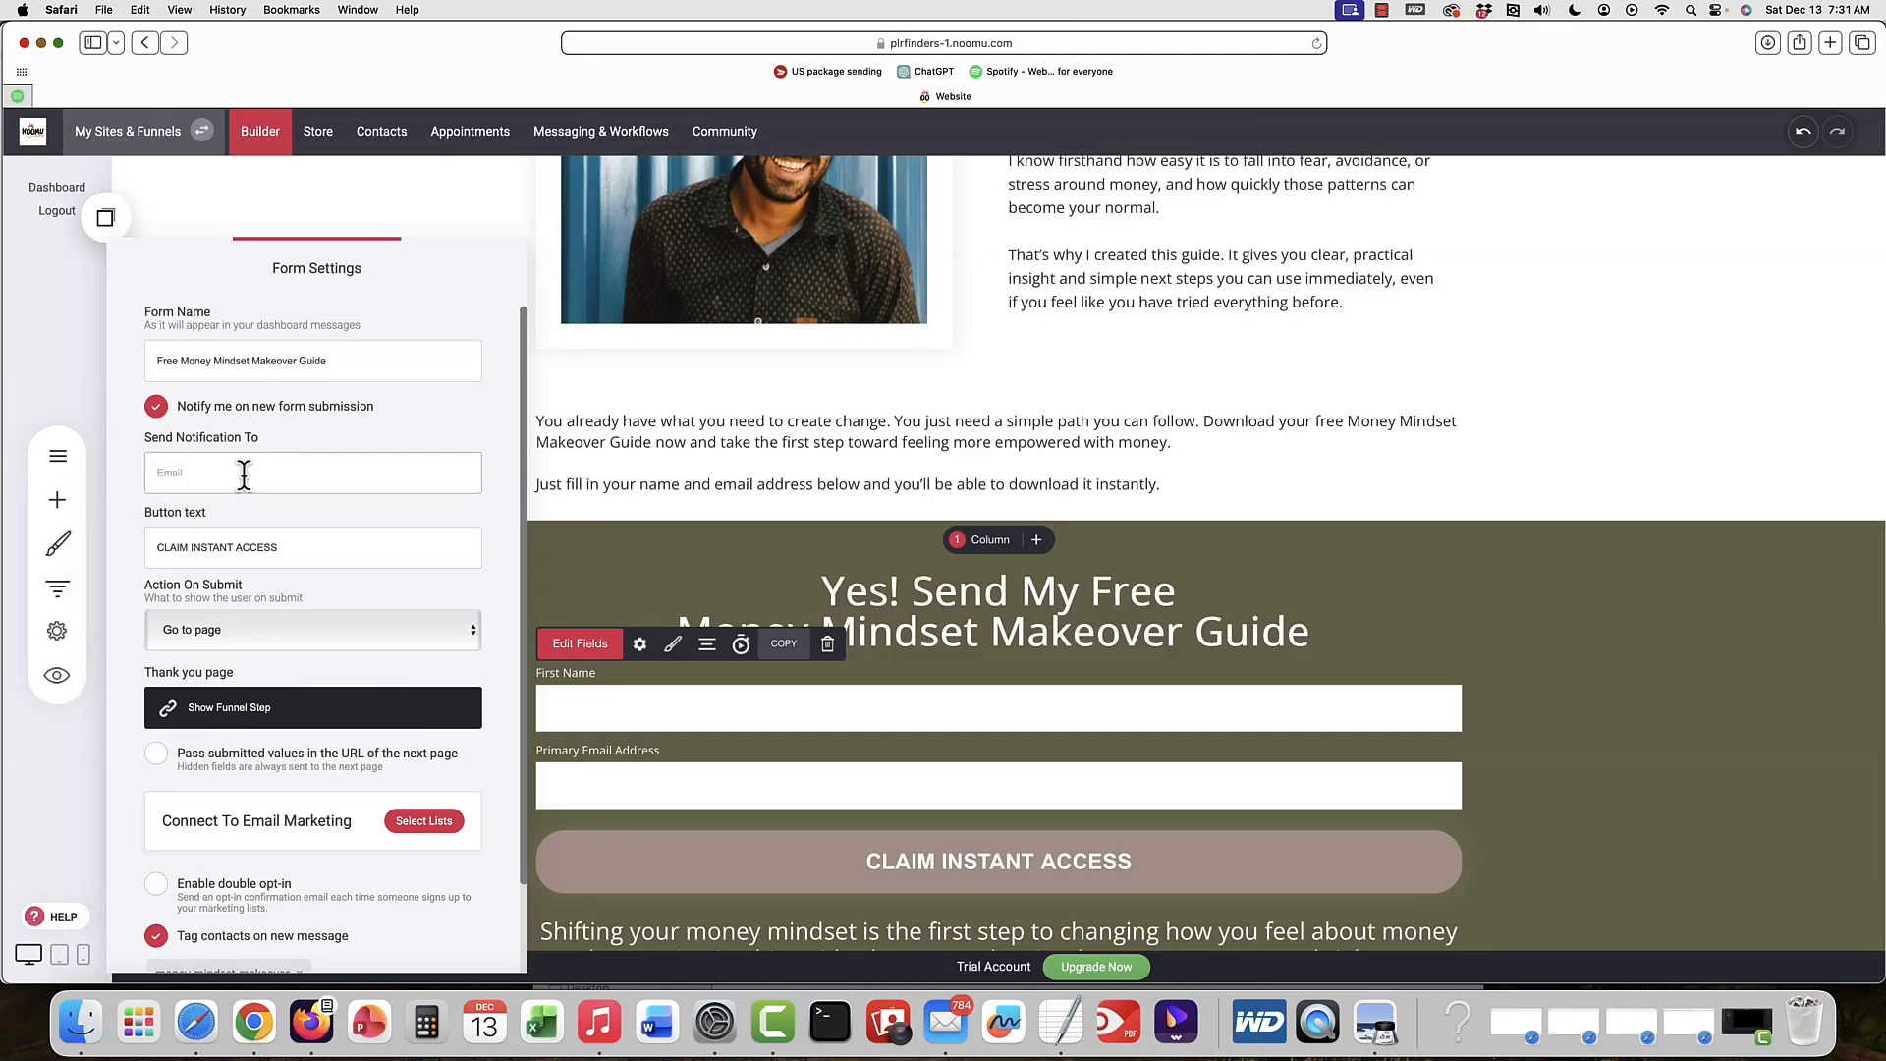
scroll(244, 476, "down", 2)
left_click(360, 609)
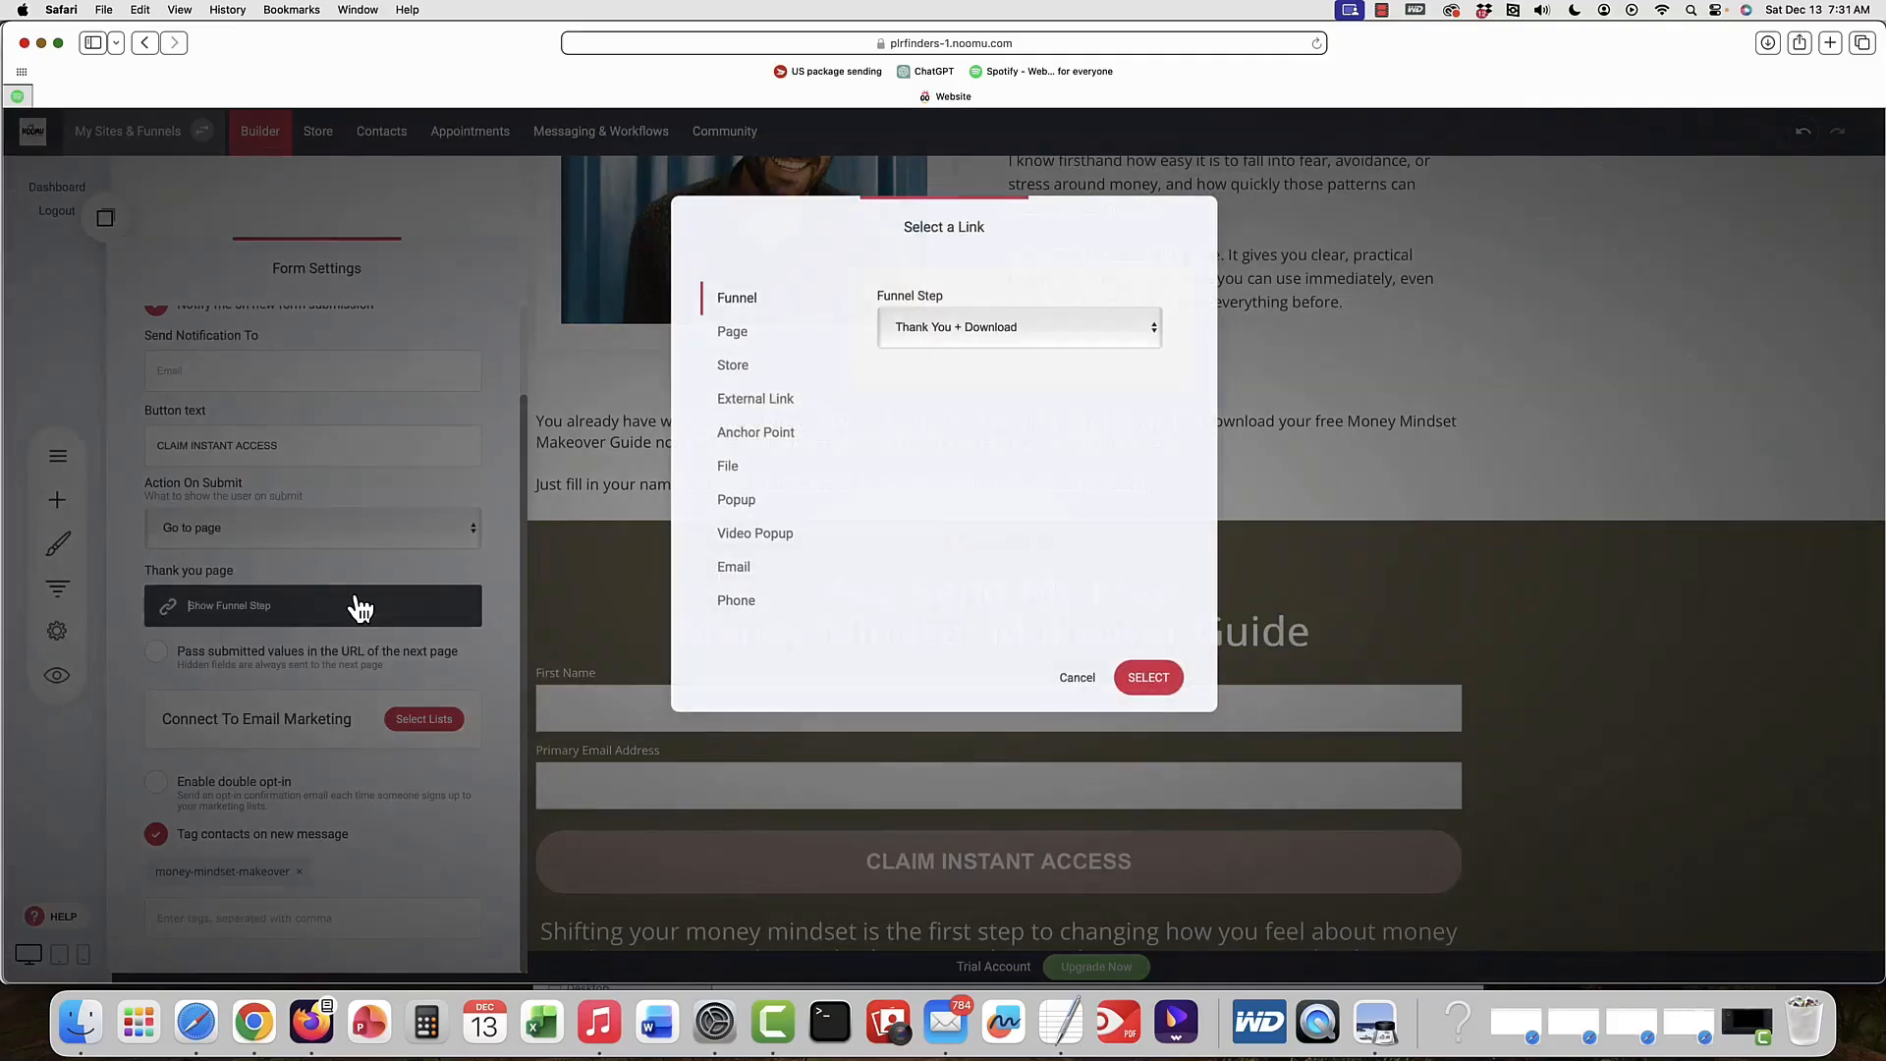
left_click(1077, 678)
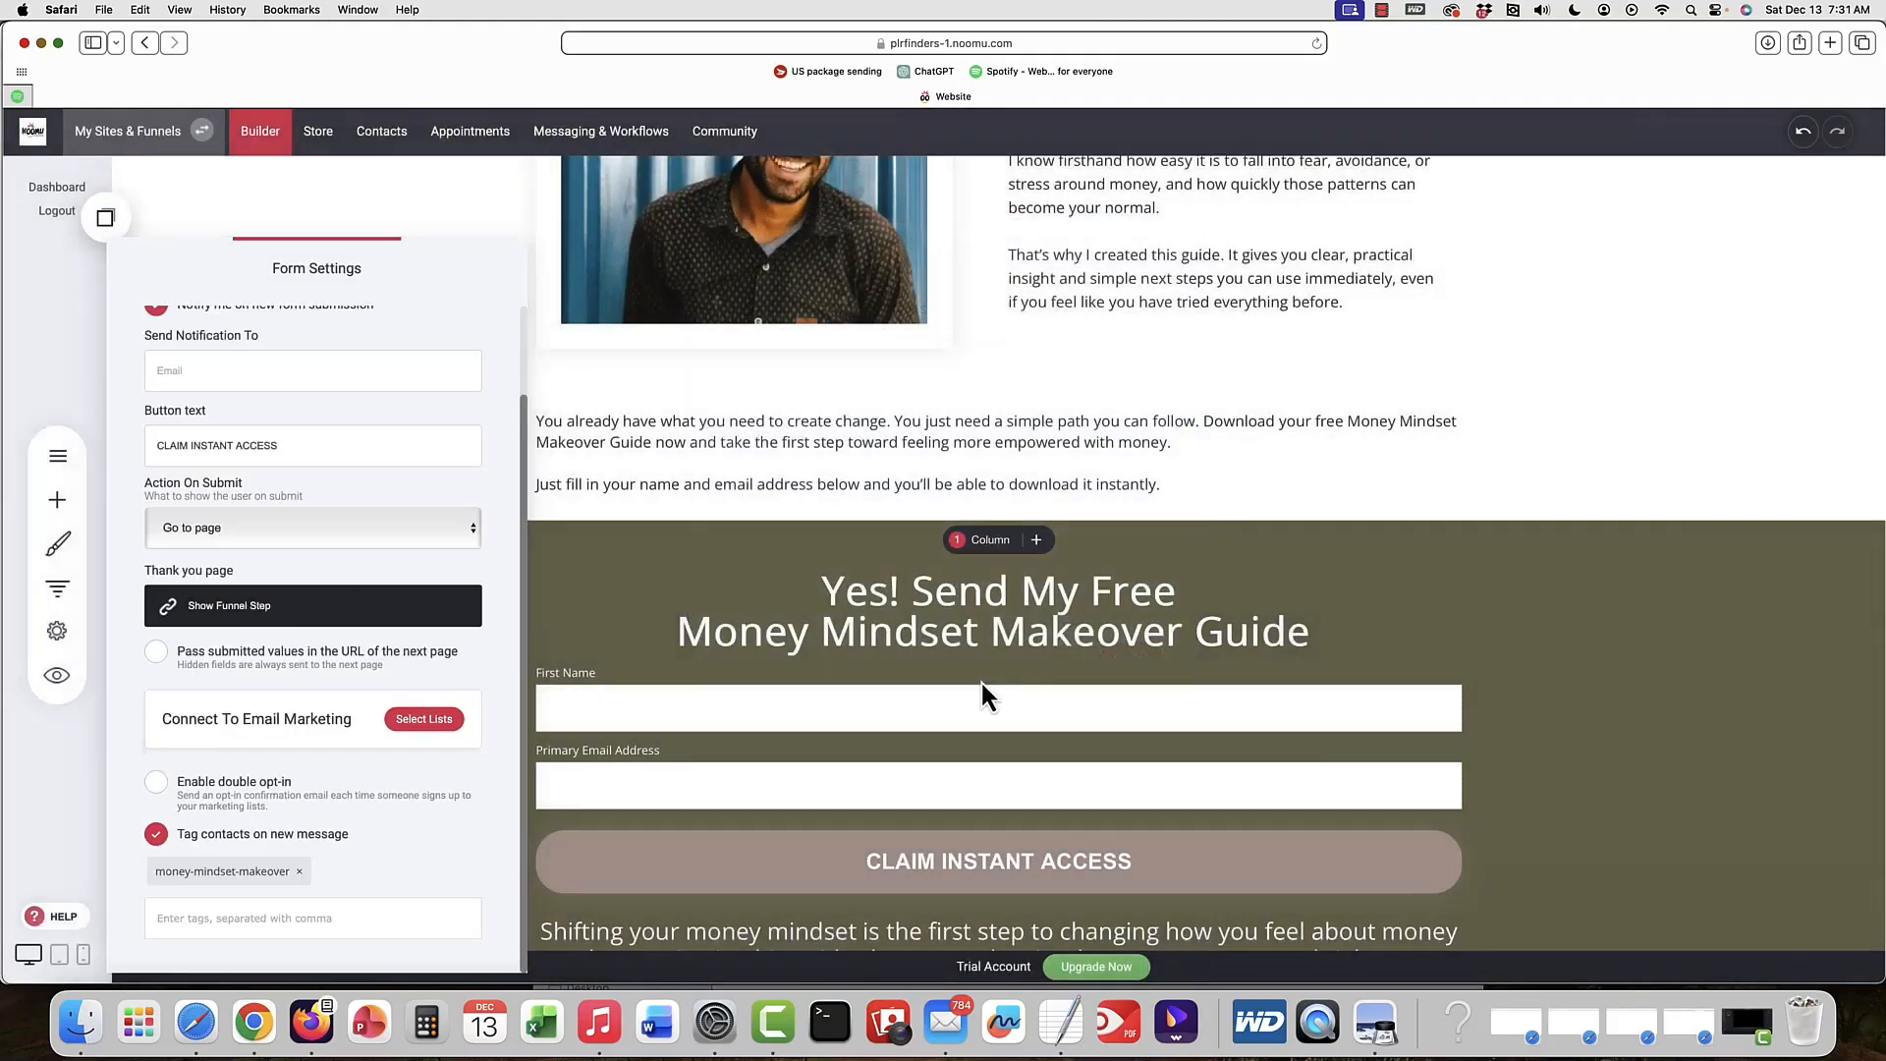
left_click(424, 720)
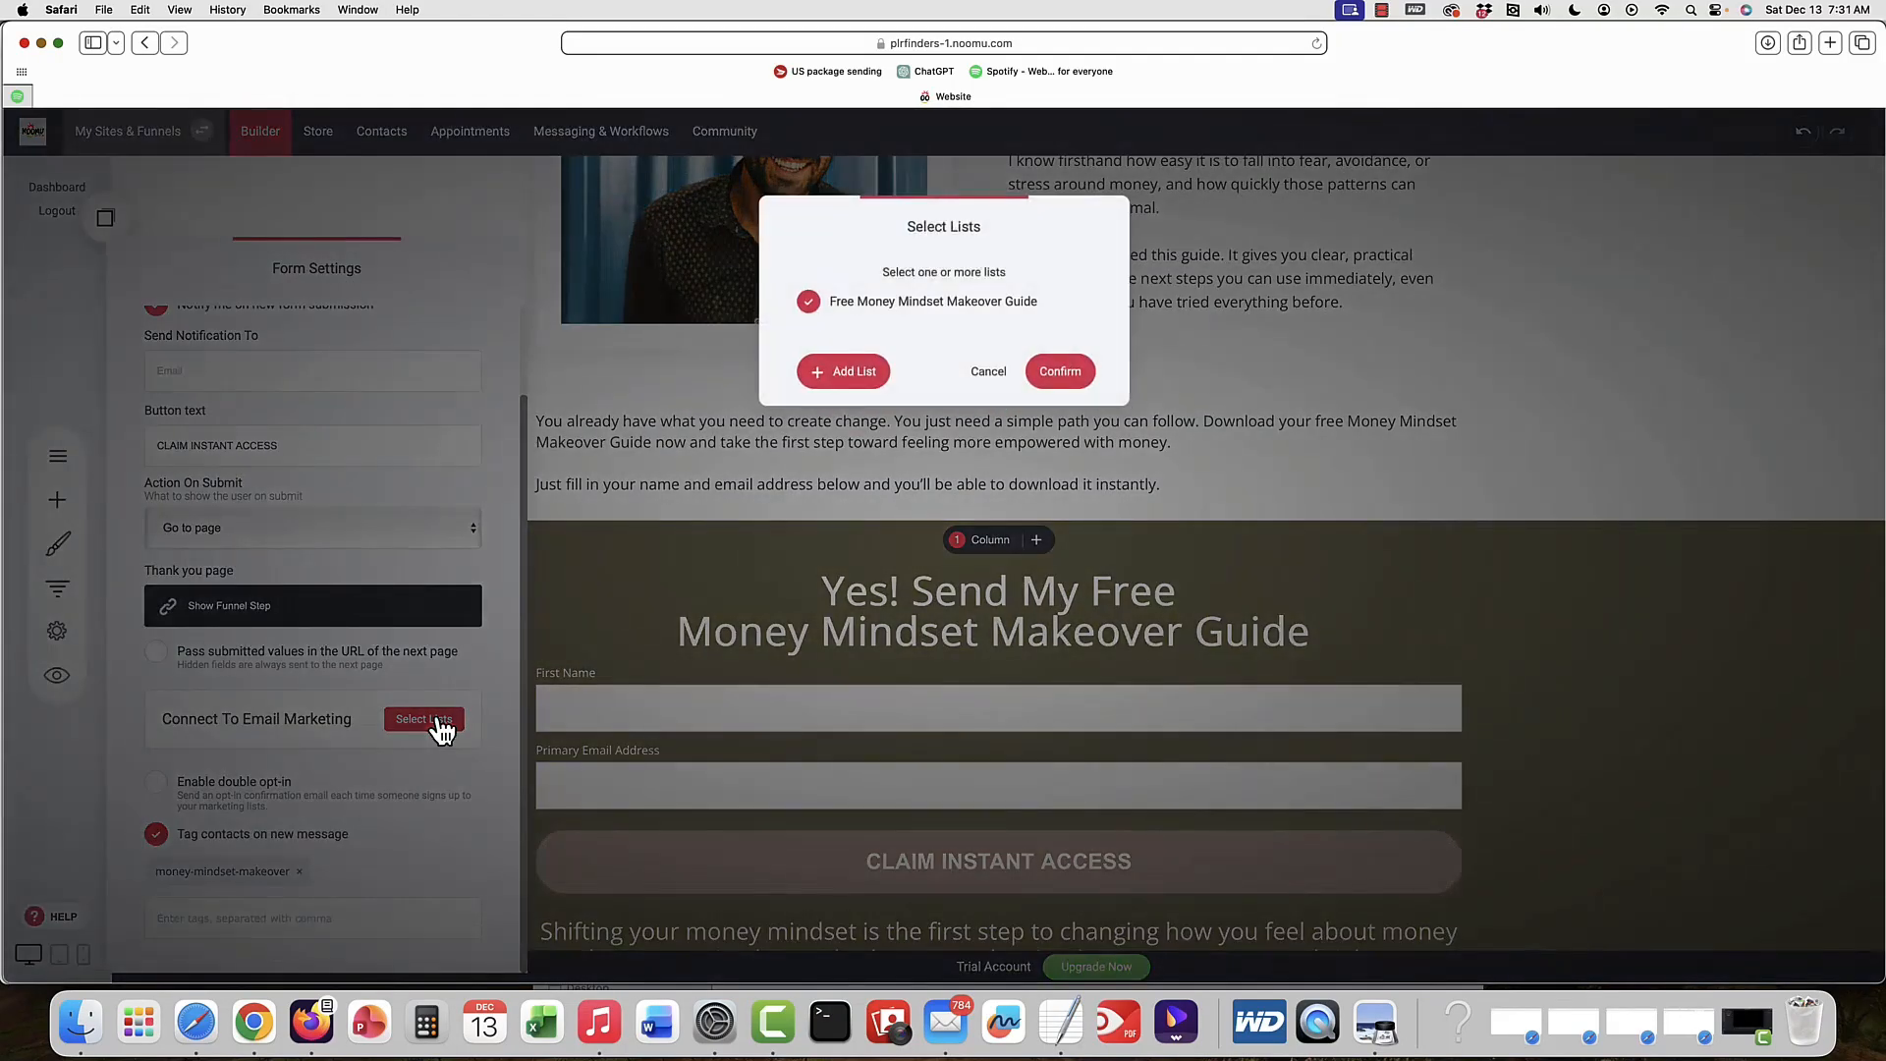
left_click(991, 376)
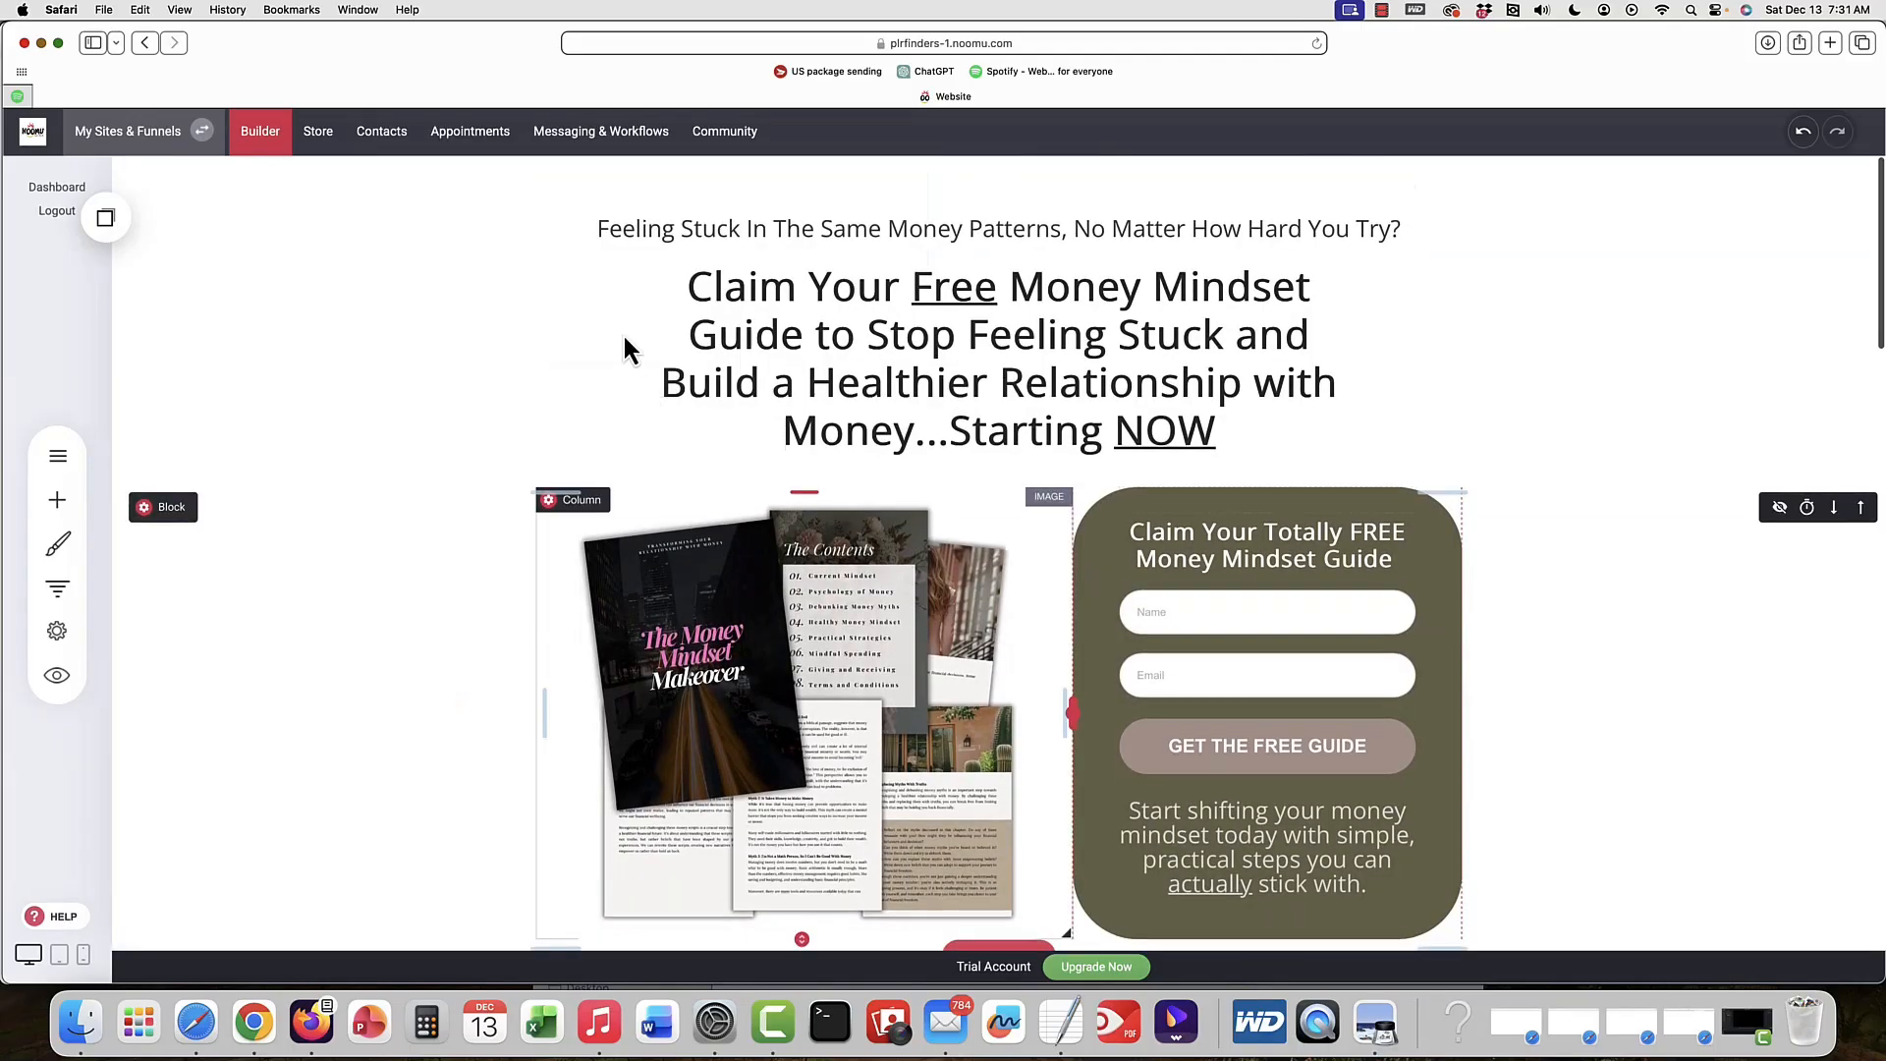
- Open the Thank You + Download page and select the placeholder heading for promoting a product or service
left_click(59, 456)
left_click(295, 378)
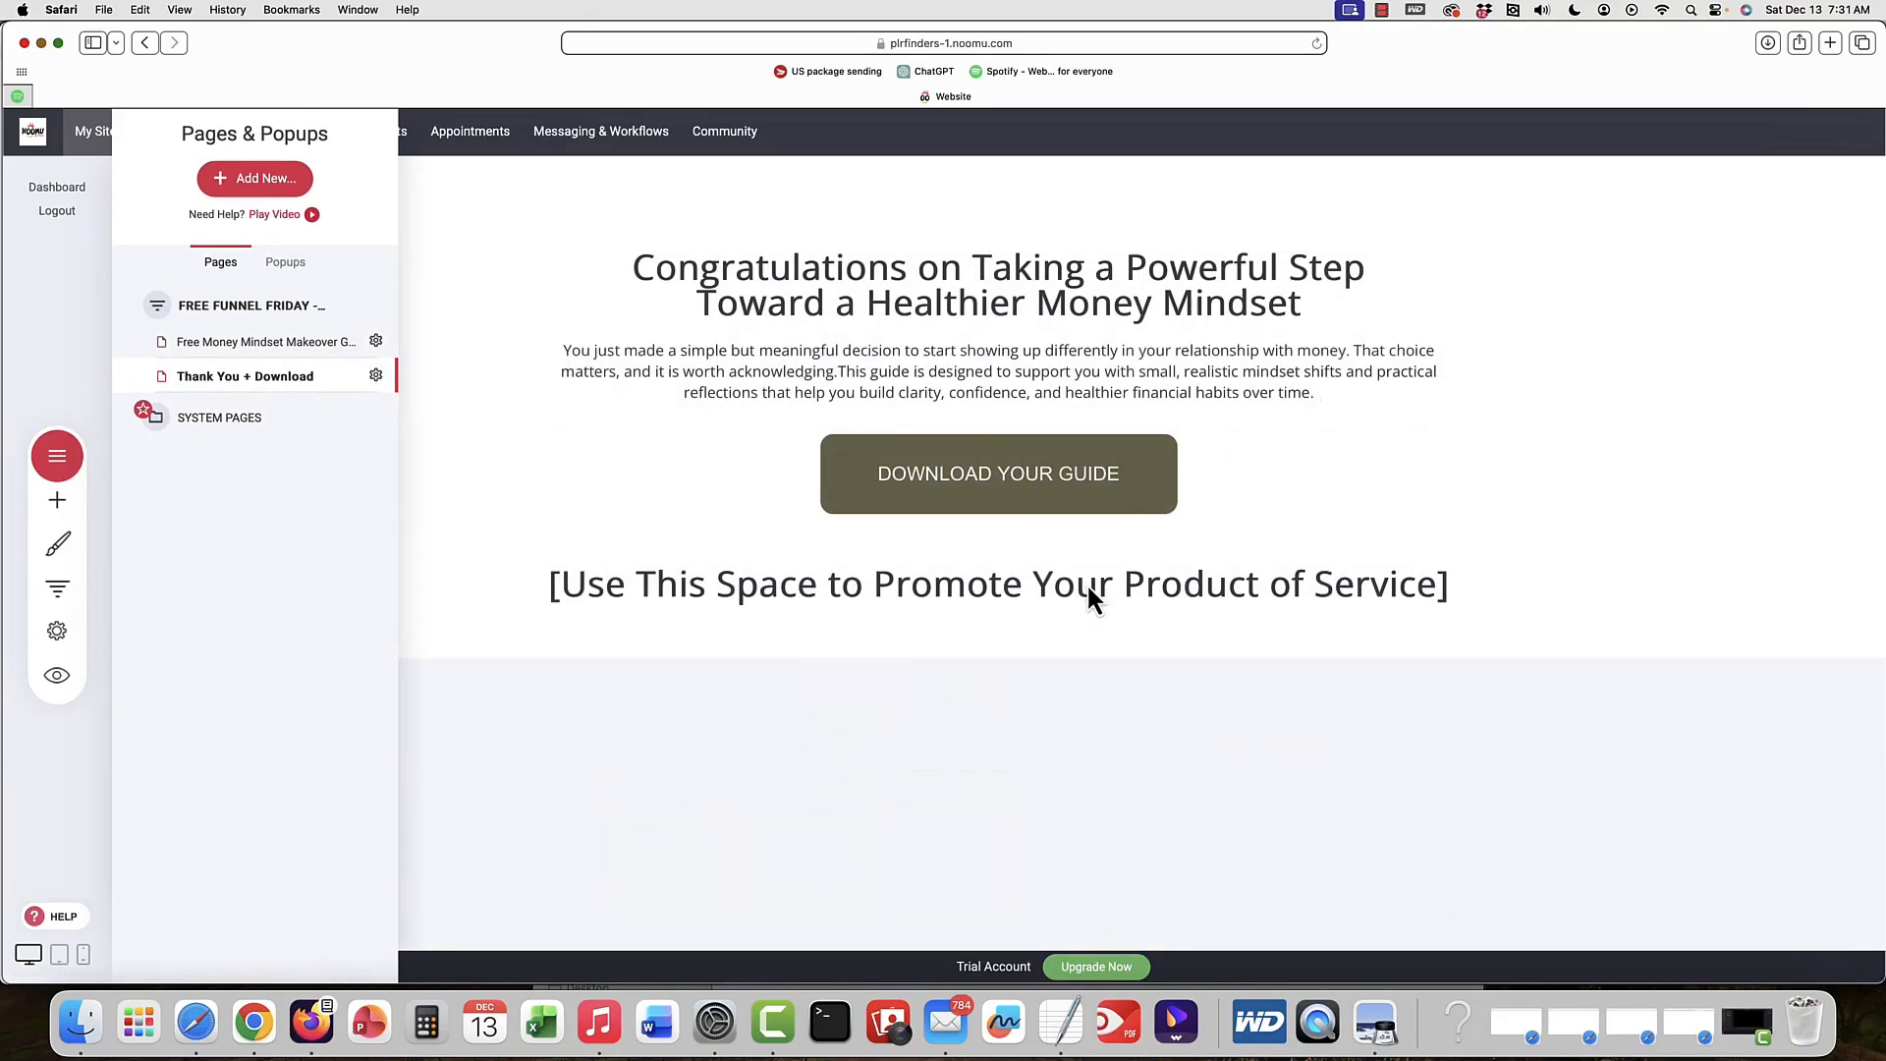
left_click(1087, 583)
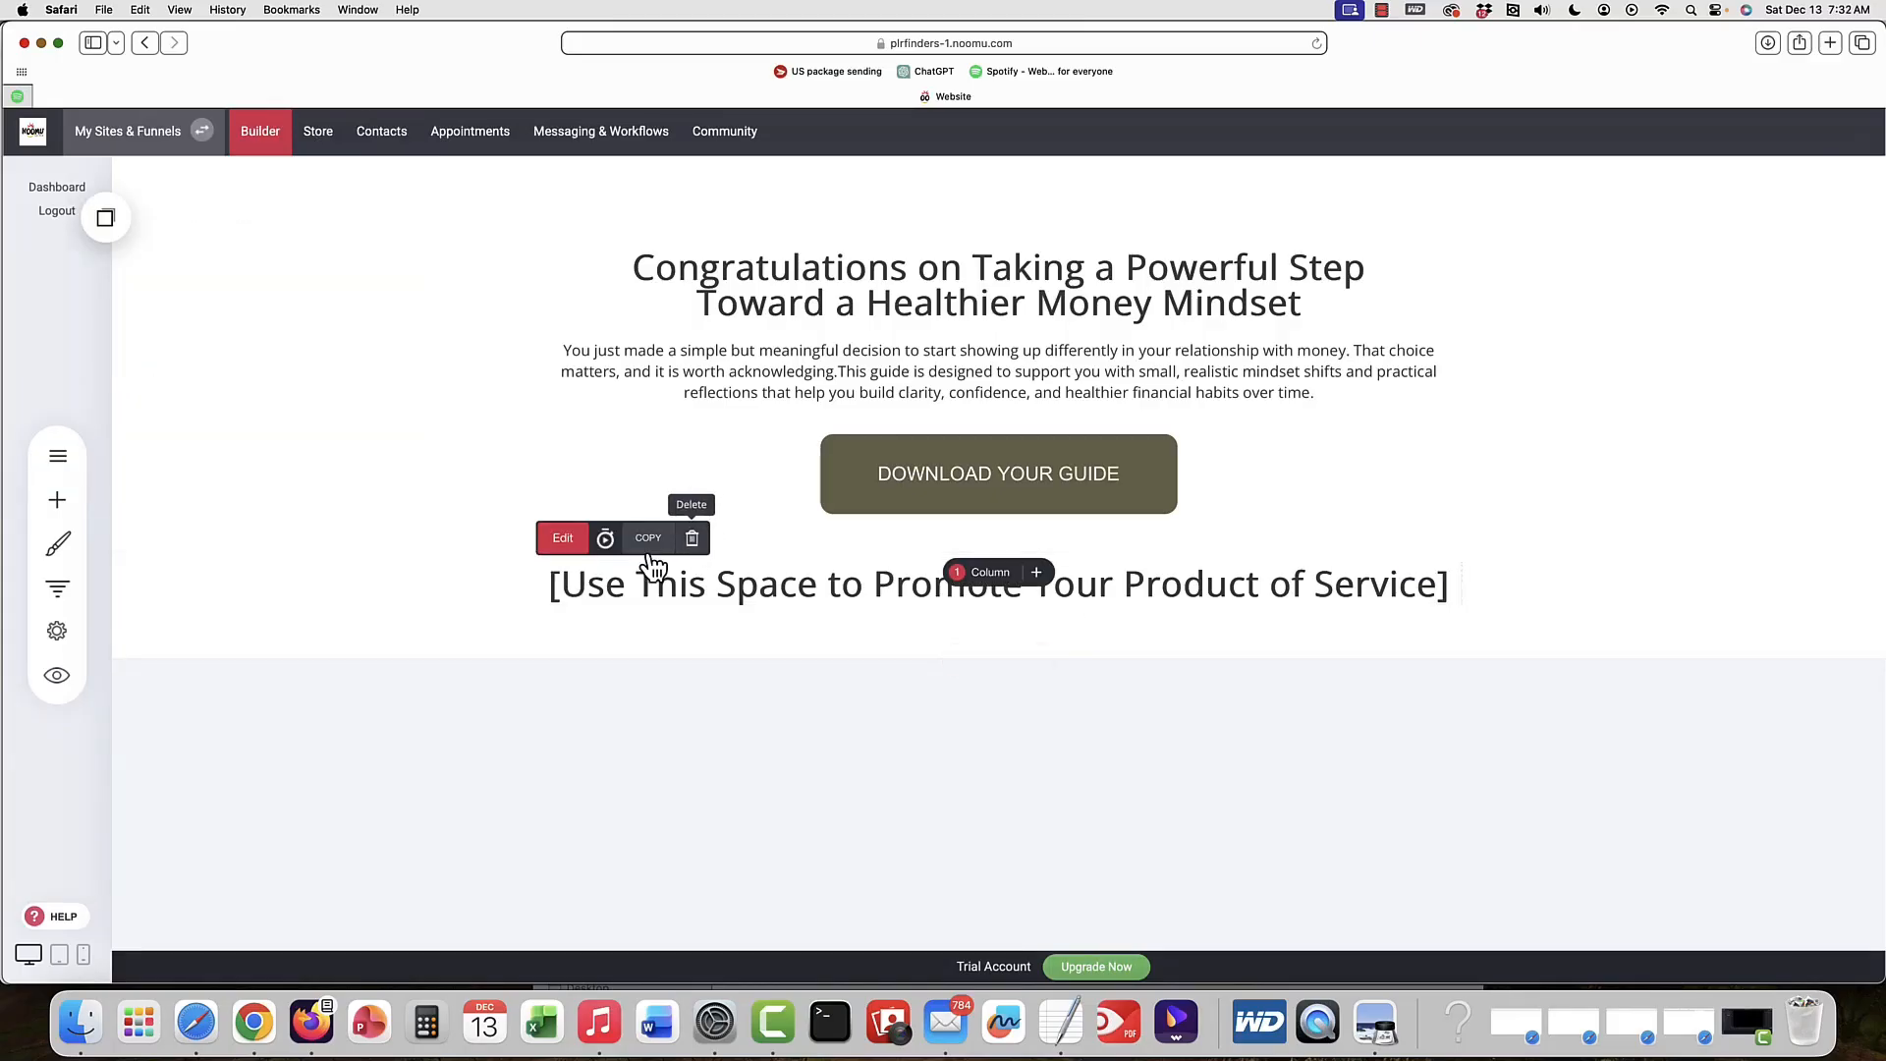
mouse_move(171, 570)
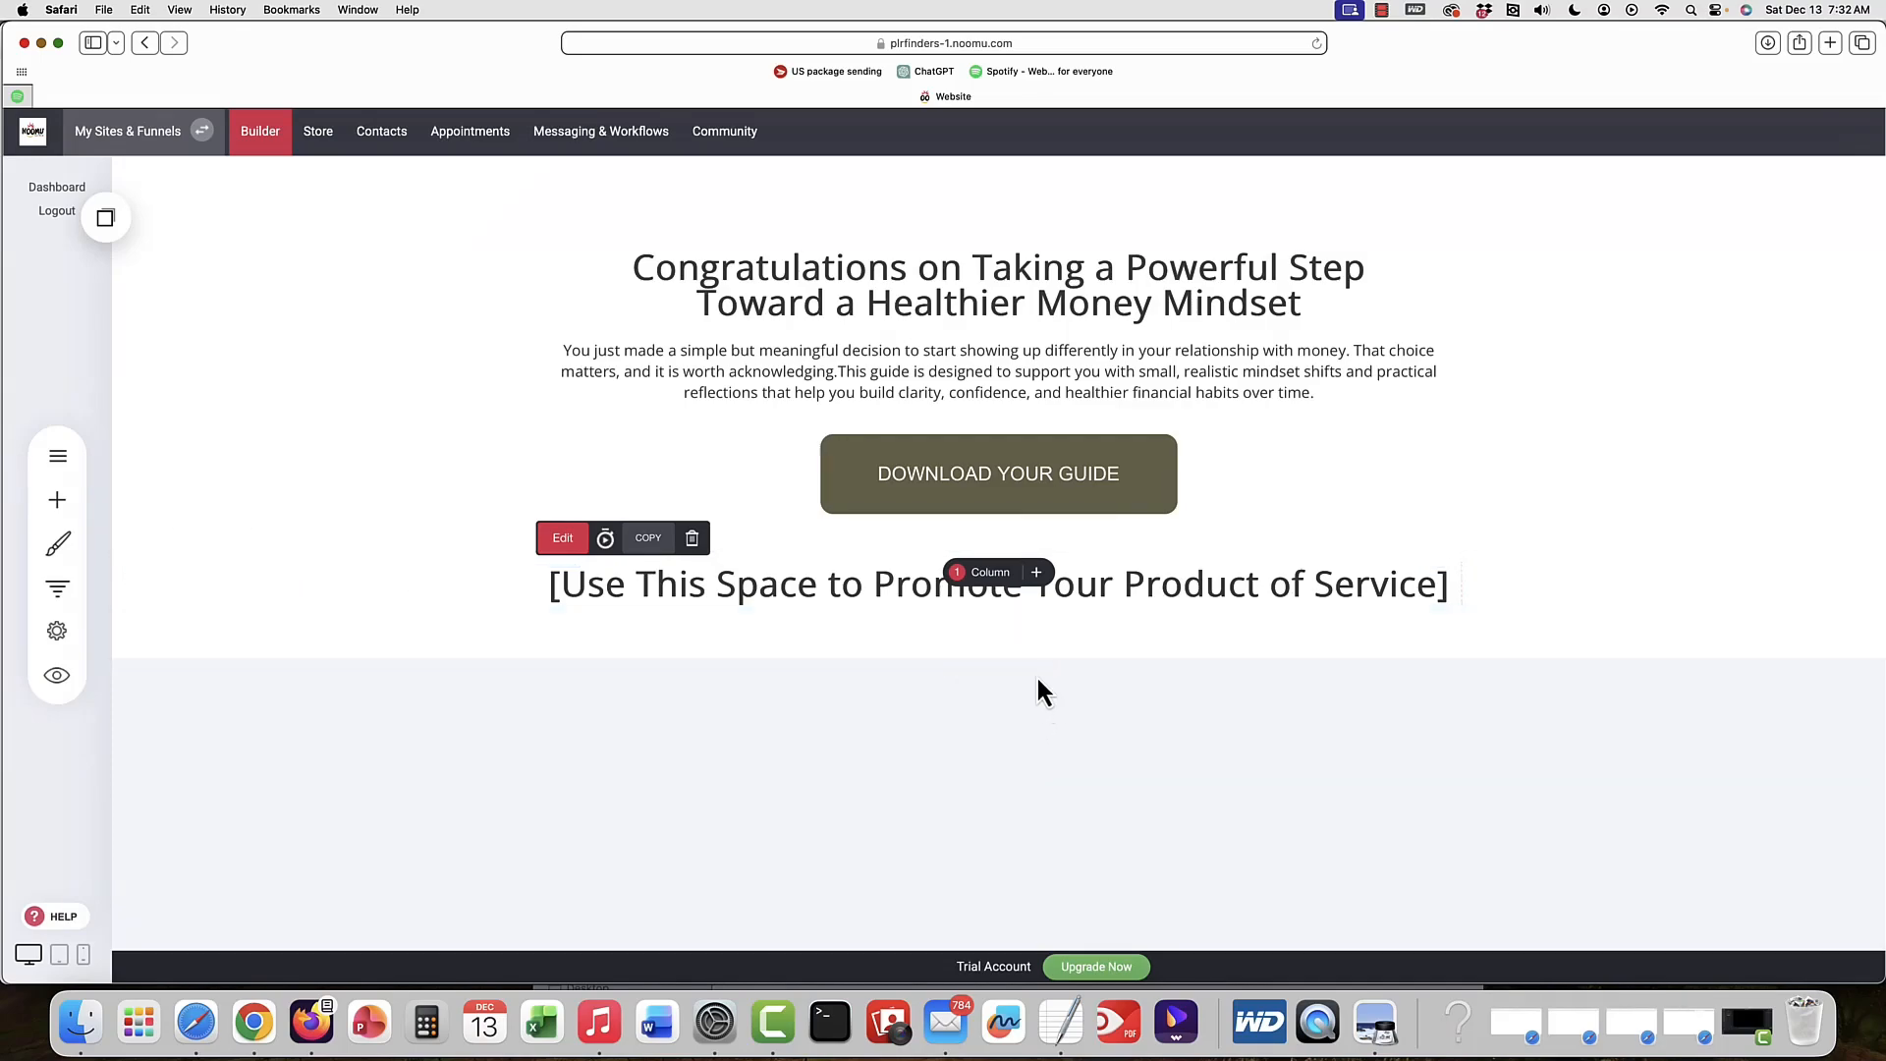
- Browse the block templates for the Thank You + Download page across categories from Services to Team & Testimonials without adding one
left_click(1019, 664)
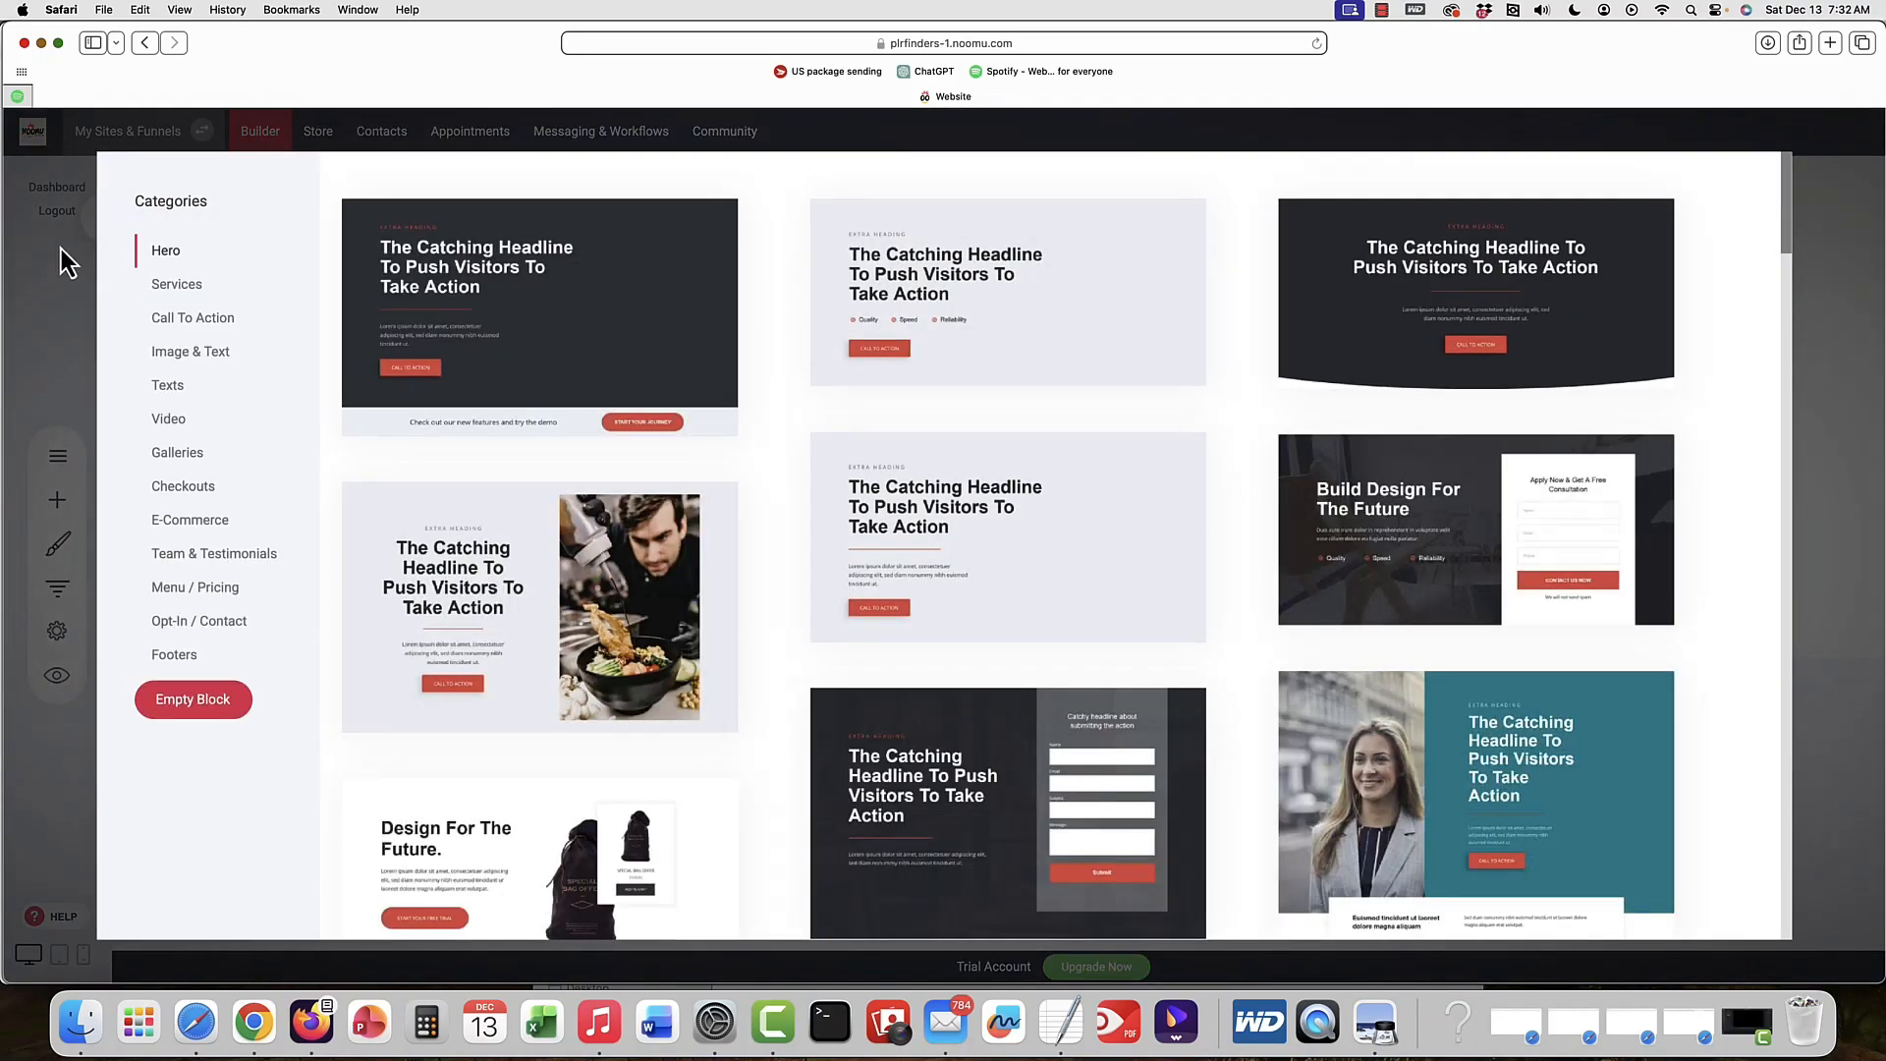
left_click(164, 295)
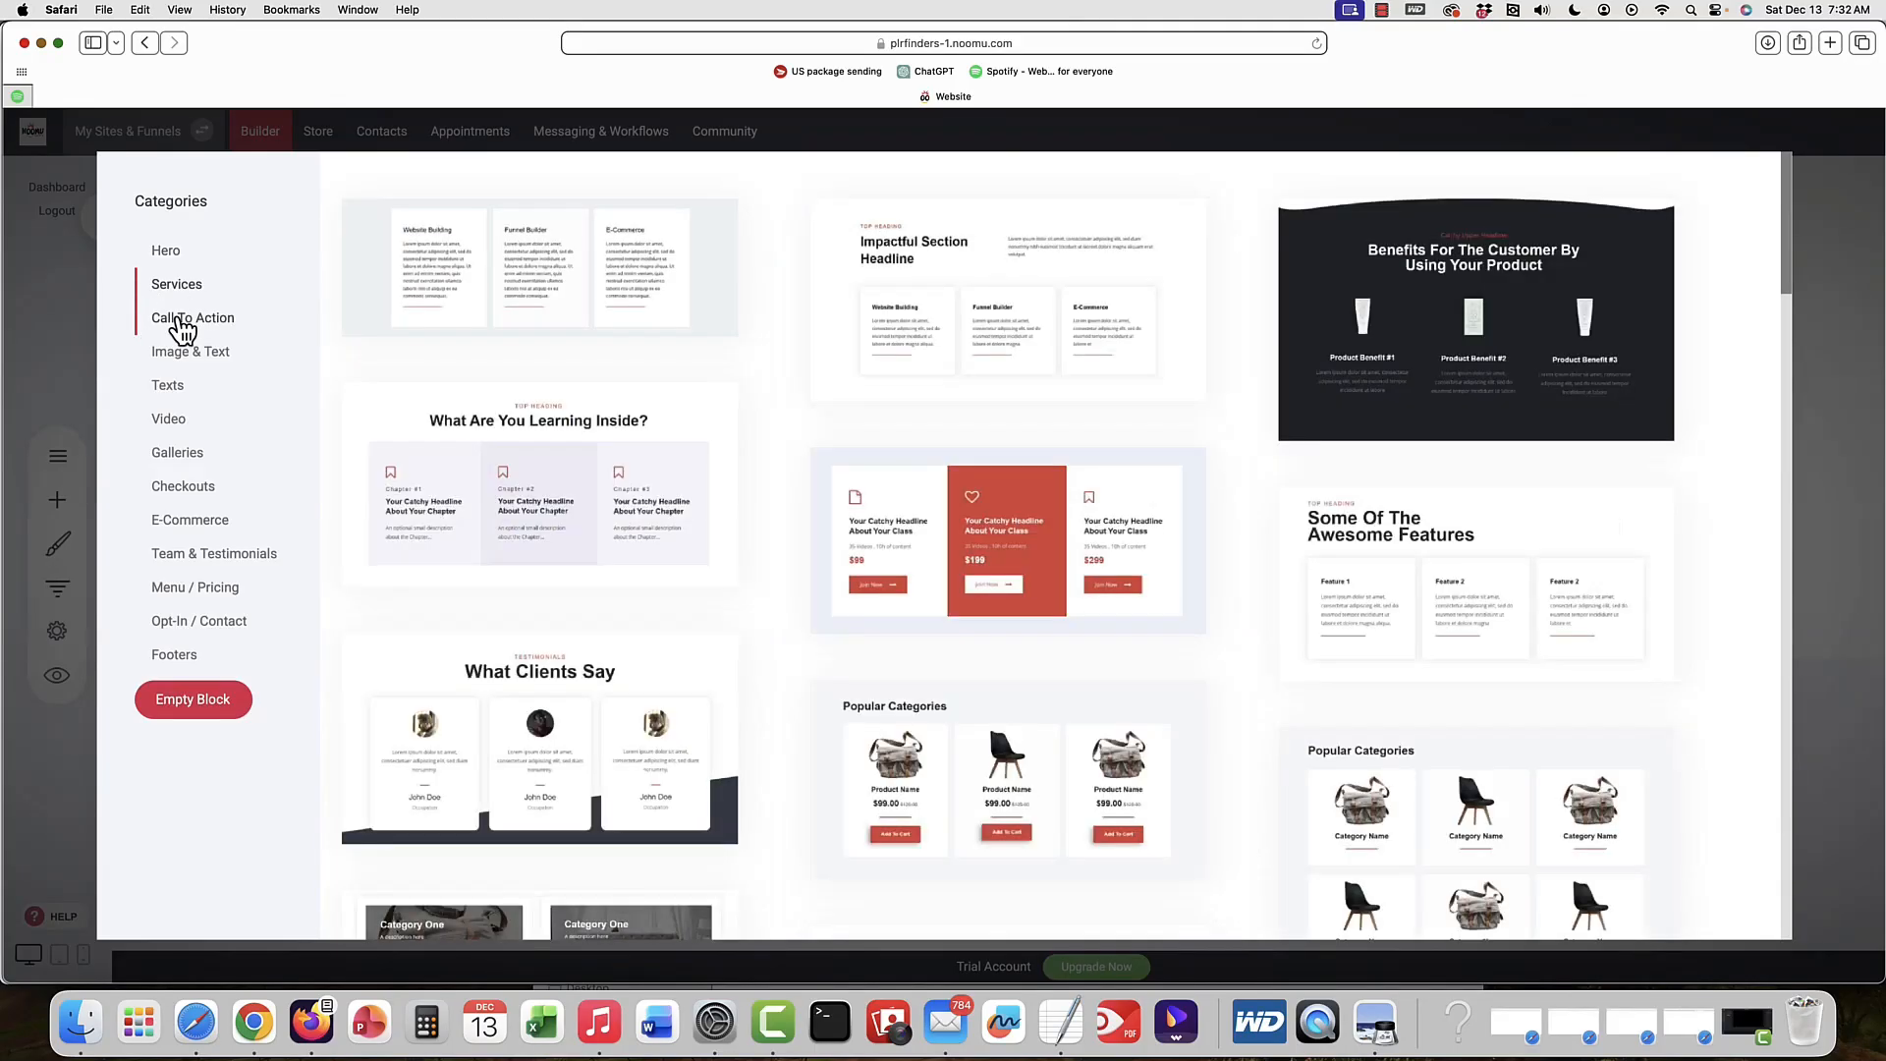
left_click(181, 320)
left_click(179, 351)
left_click(174, 391)
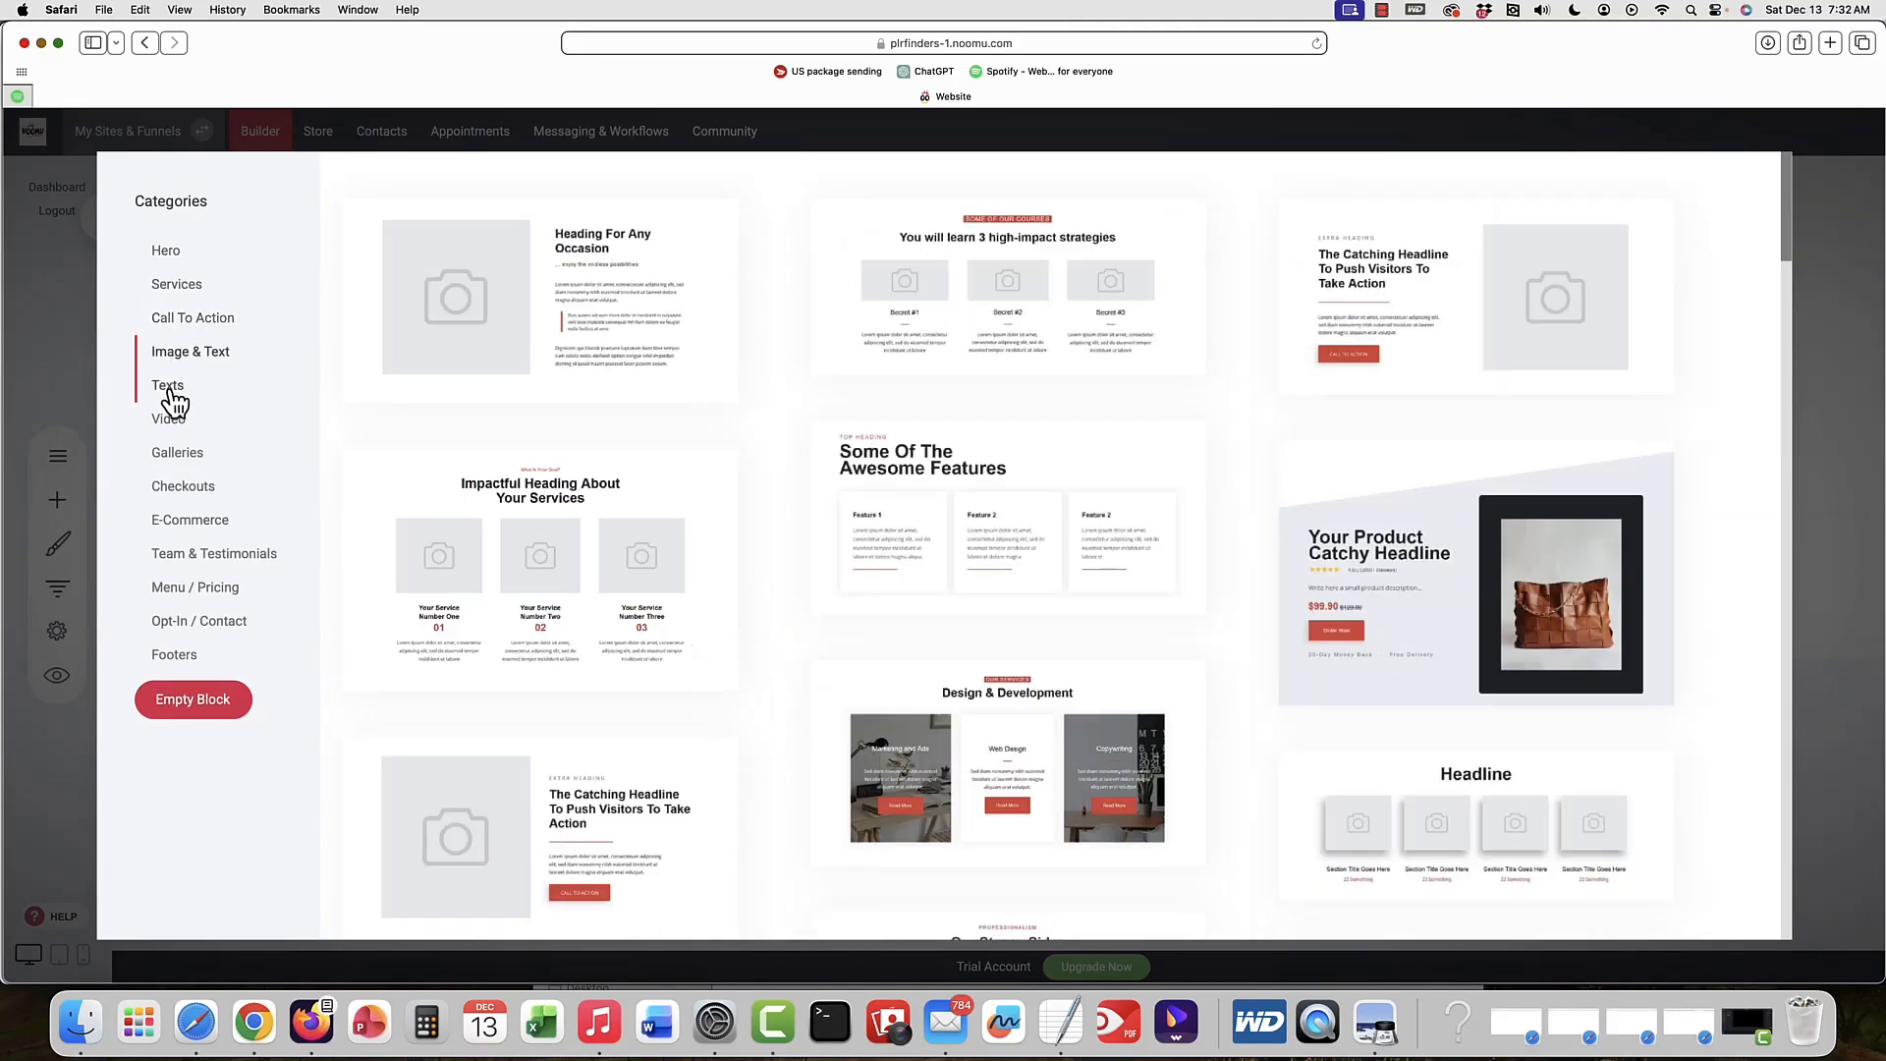
left_click(174, 453)
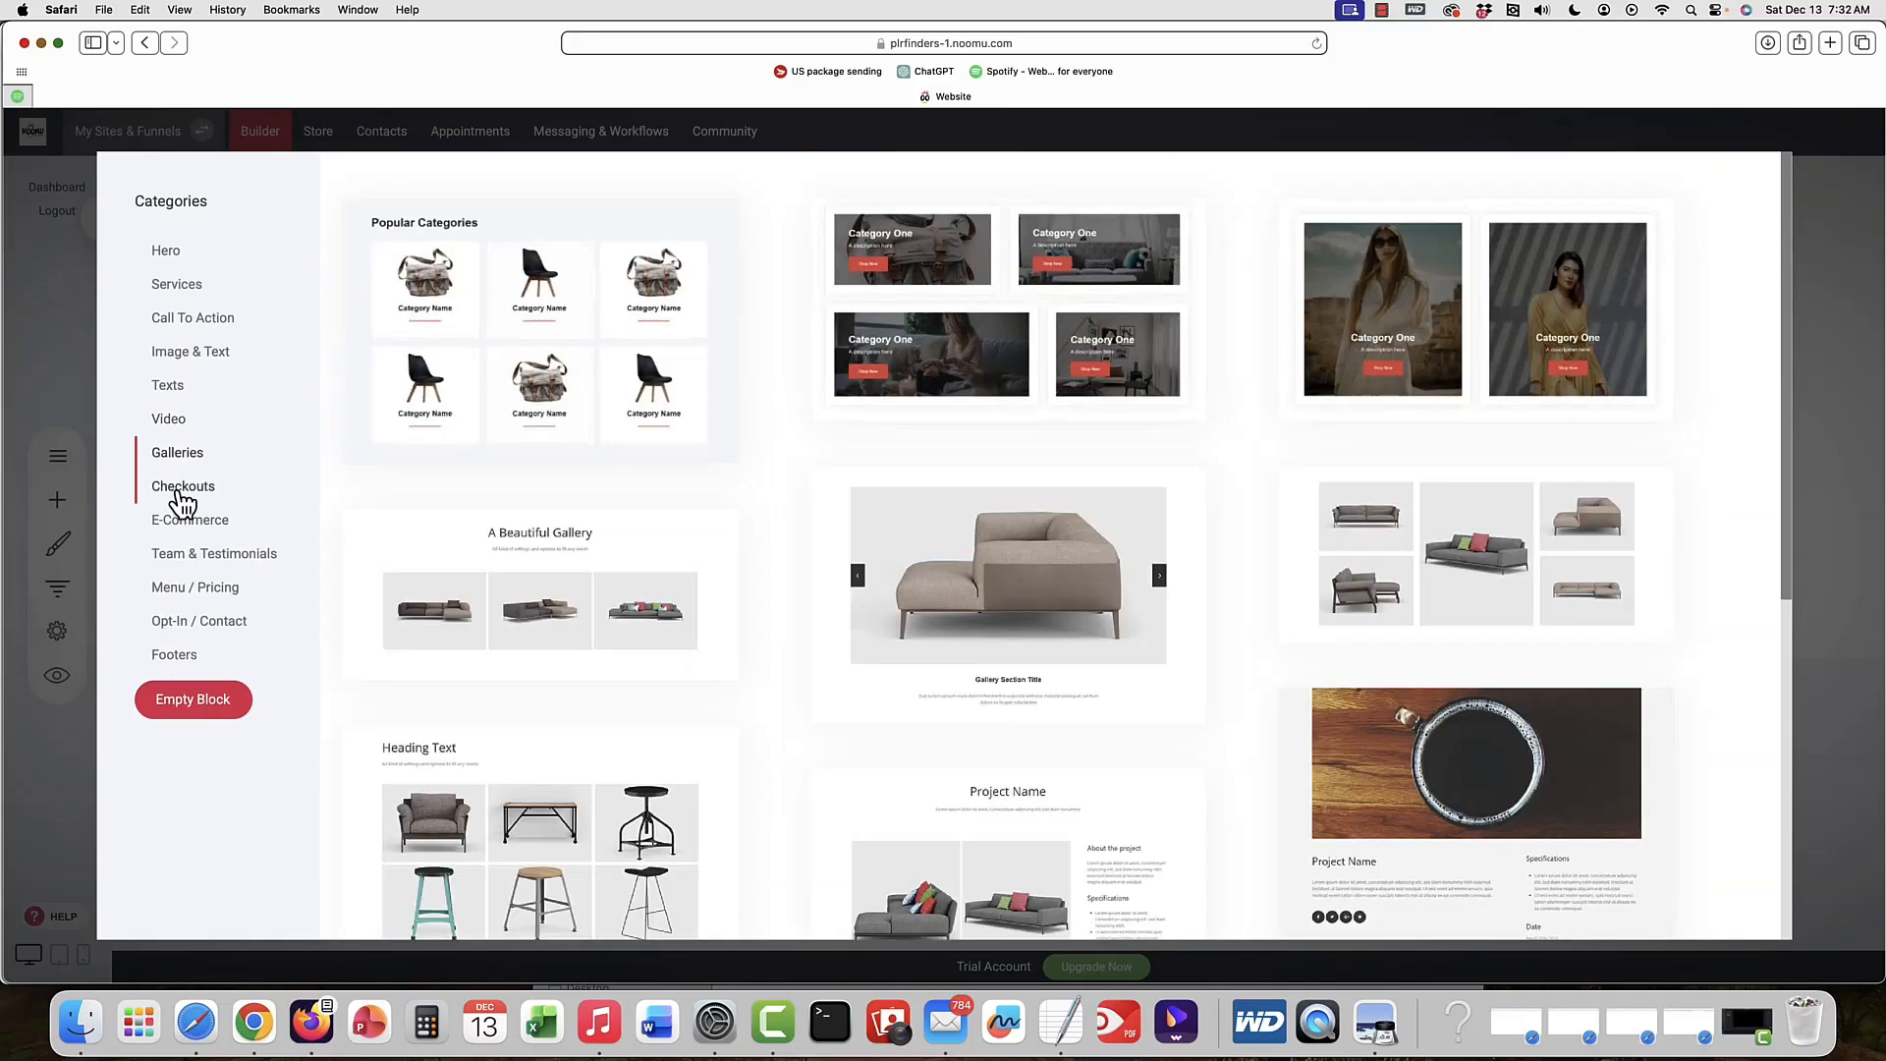
left_click(181, 488)
left_click(185, 558)
left_click(186, 521)
left_click(314, 142)
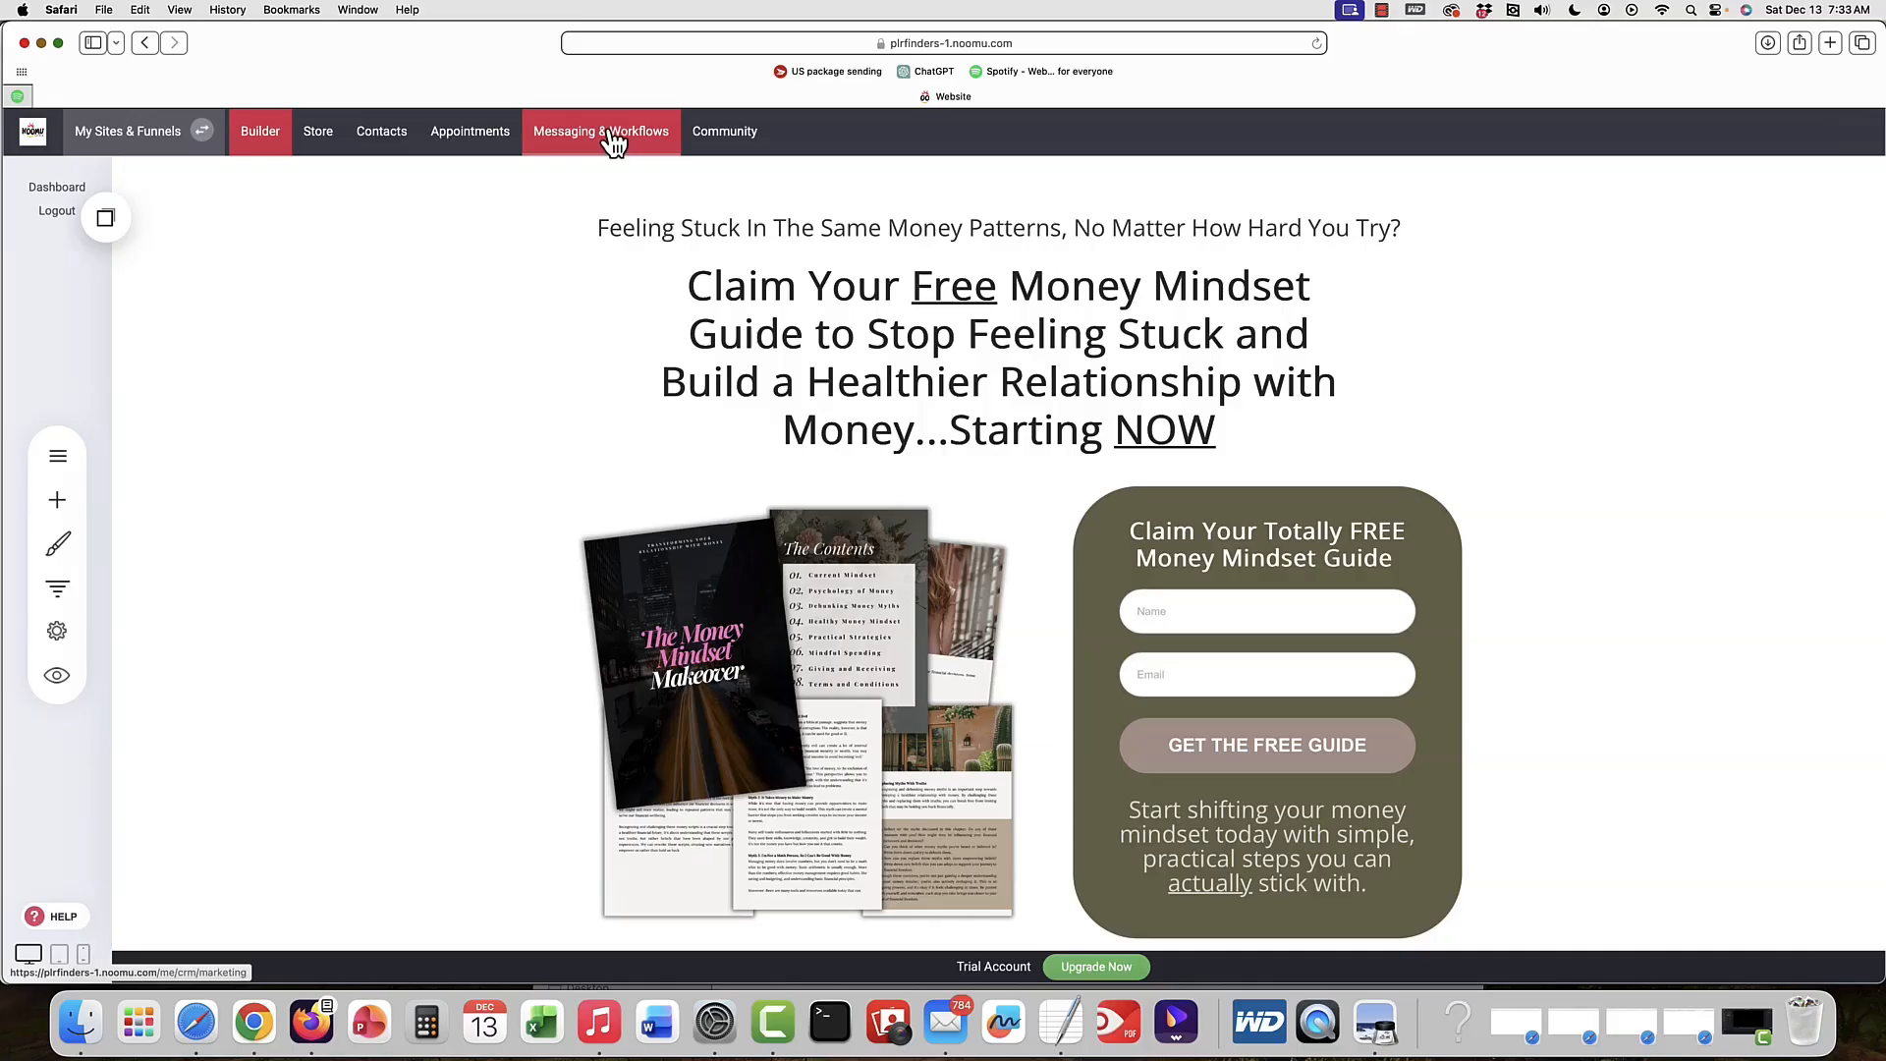
- Try moving the Free Funnel Friday - Money Mindset Makeover funnel to a website in this project, cancel, and return to the opt-in page
left_click(135, 145)
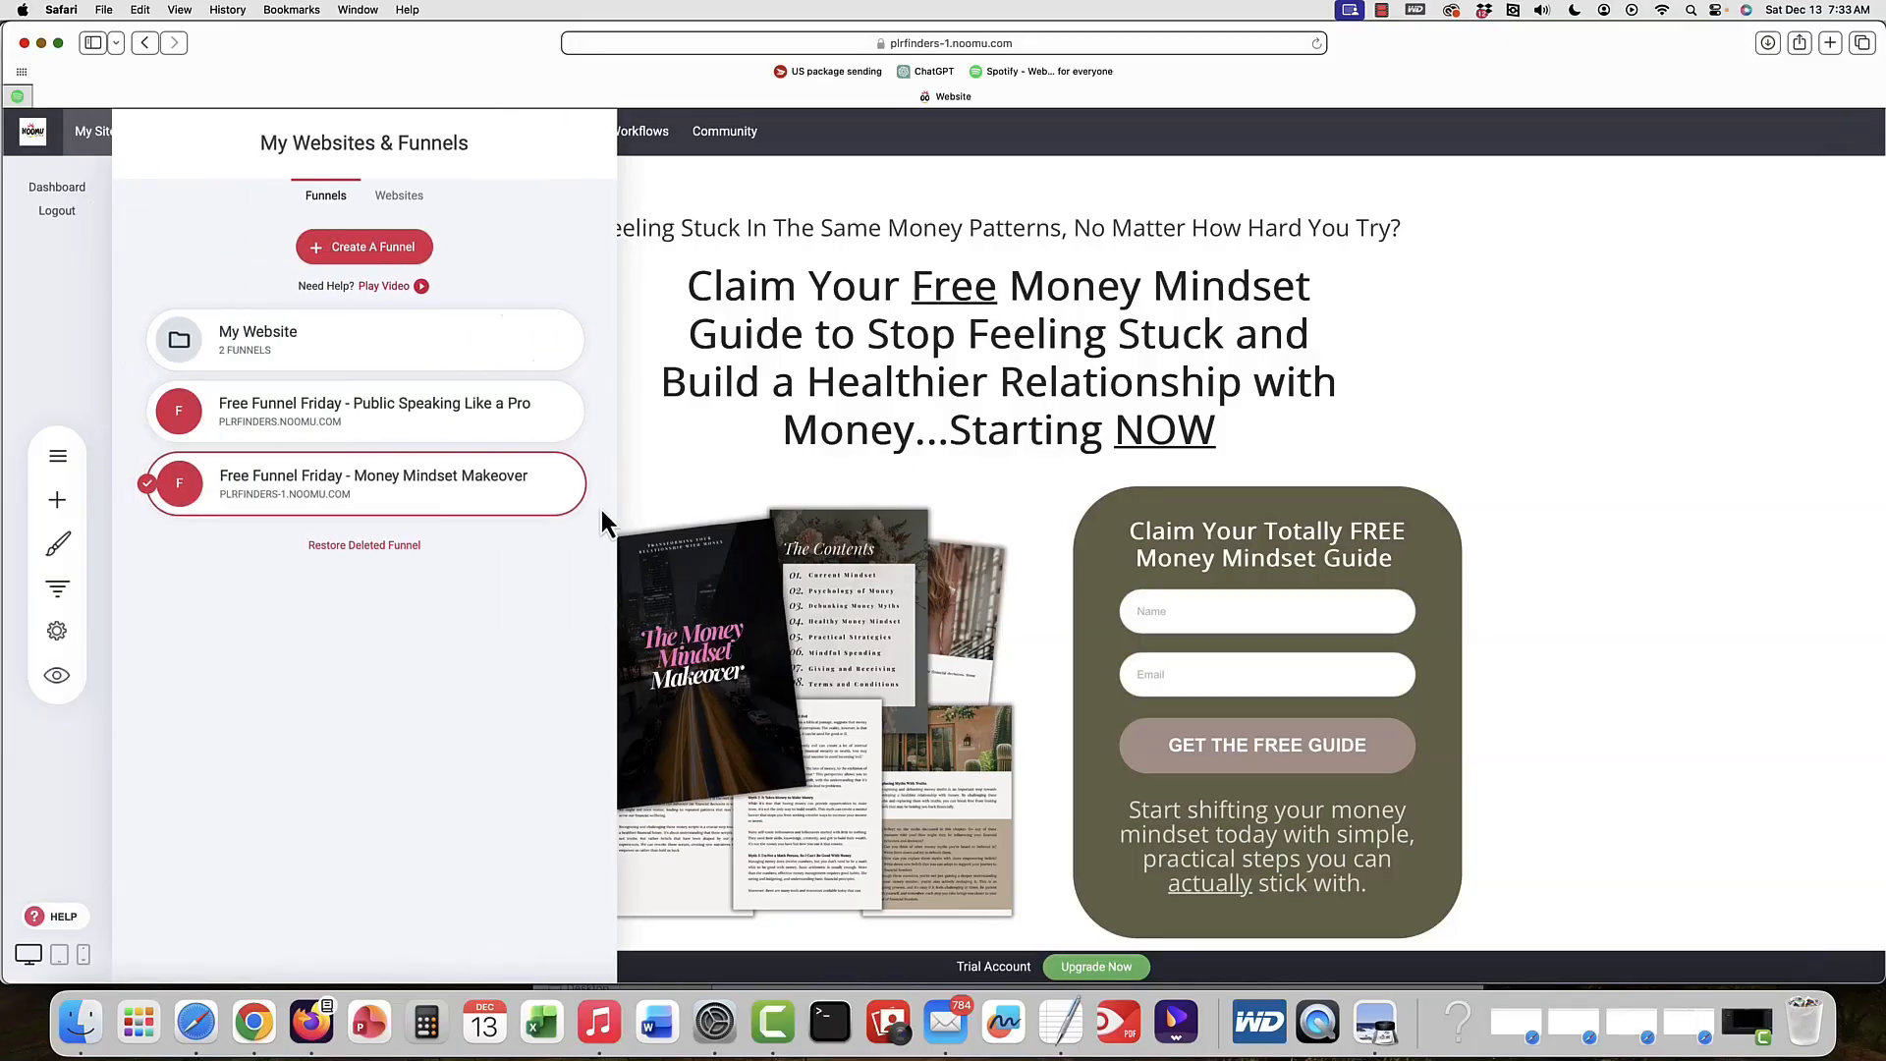
mouse_move(553, 490)
left_click(552, 486)
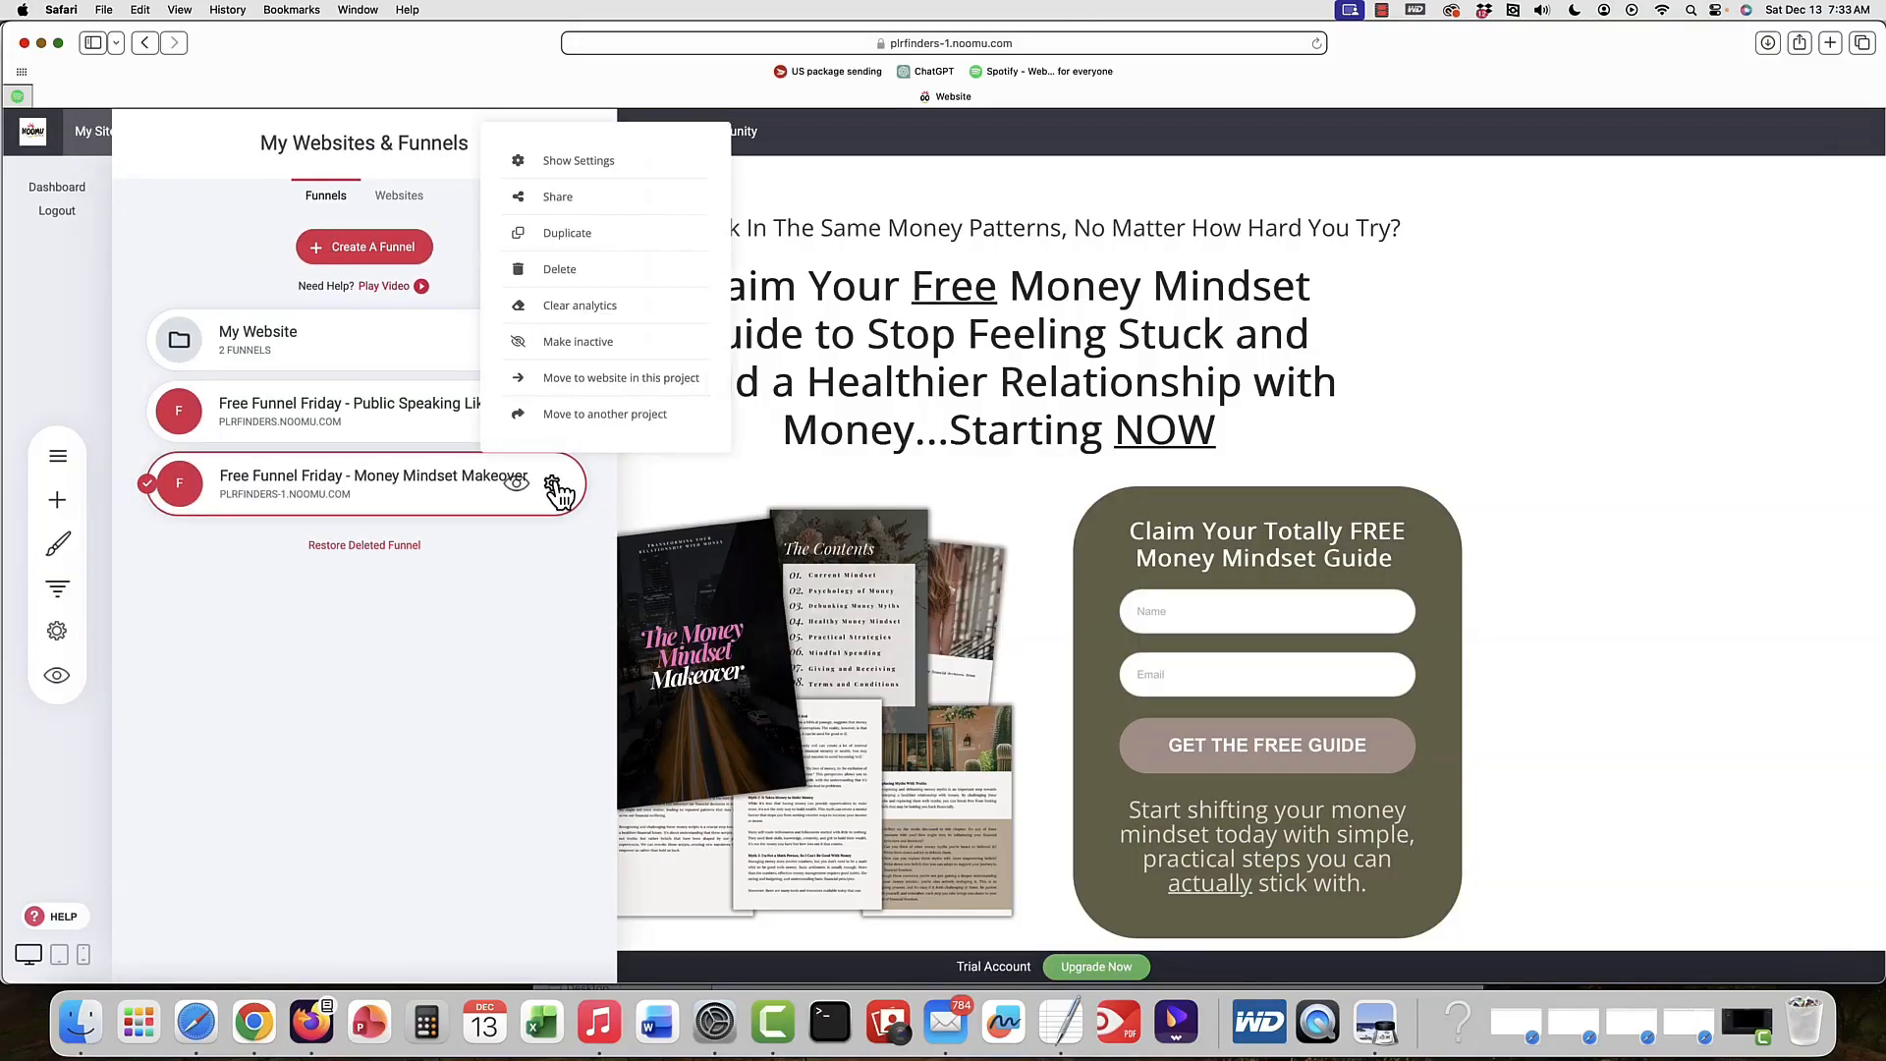
left_click(609, 379)
left_click(970, 312)
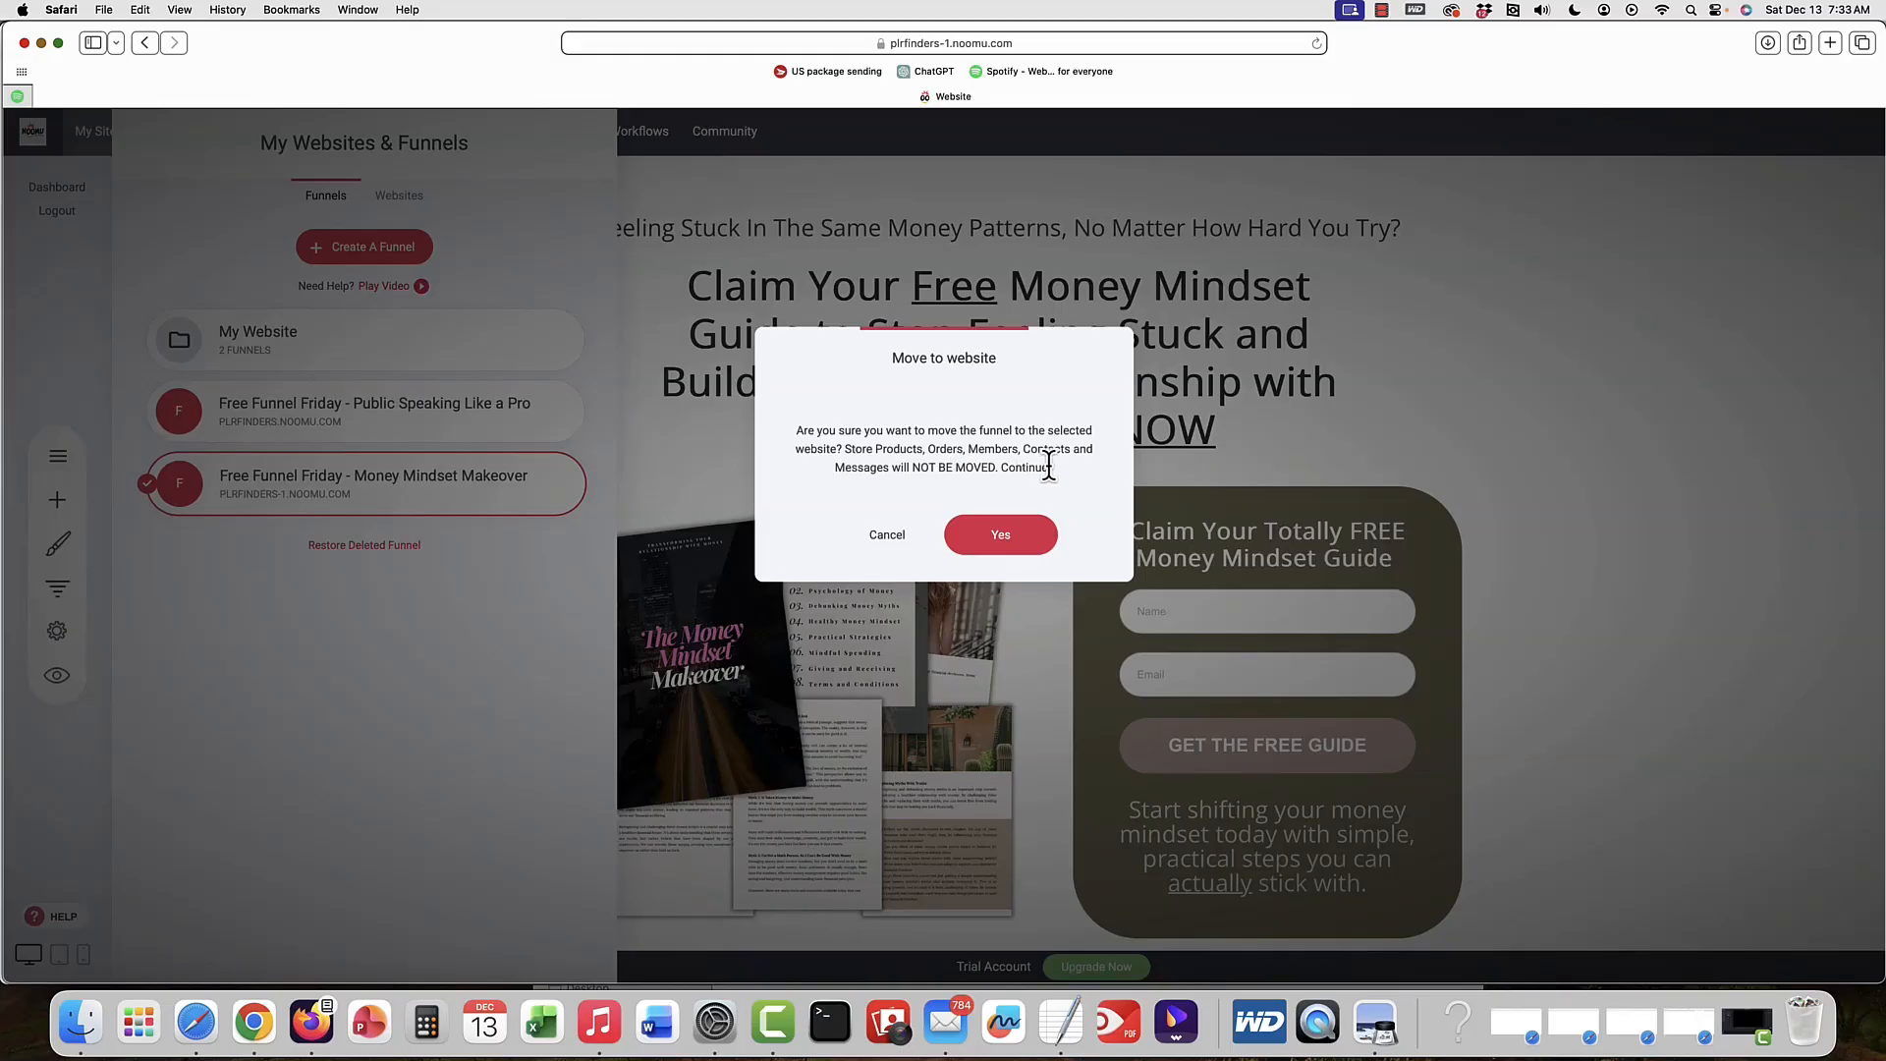
left_click(889, 535)
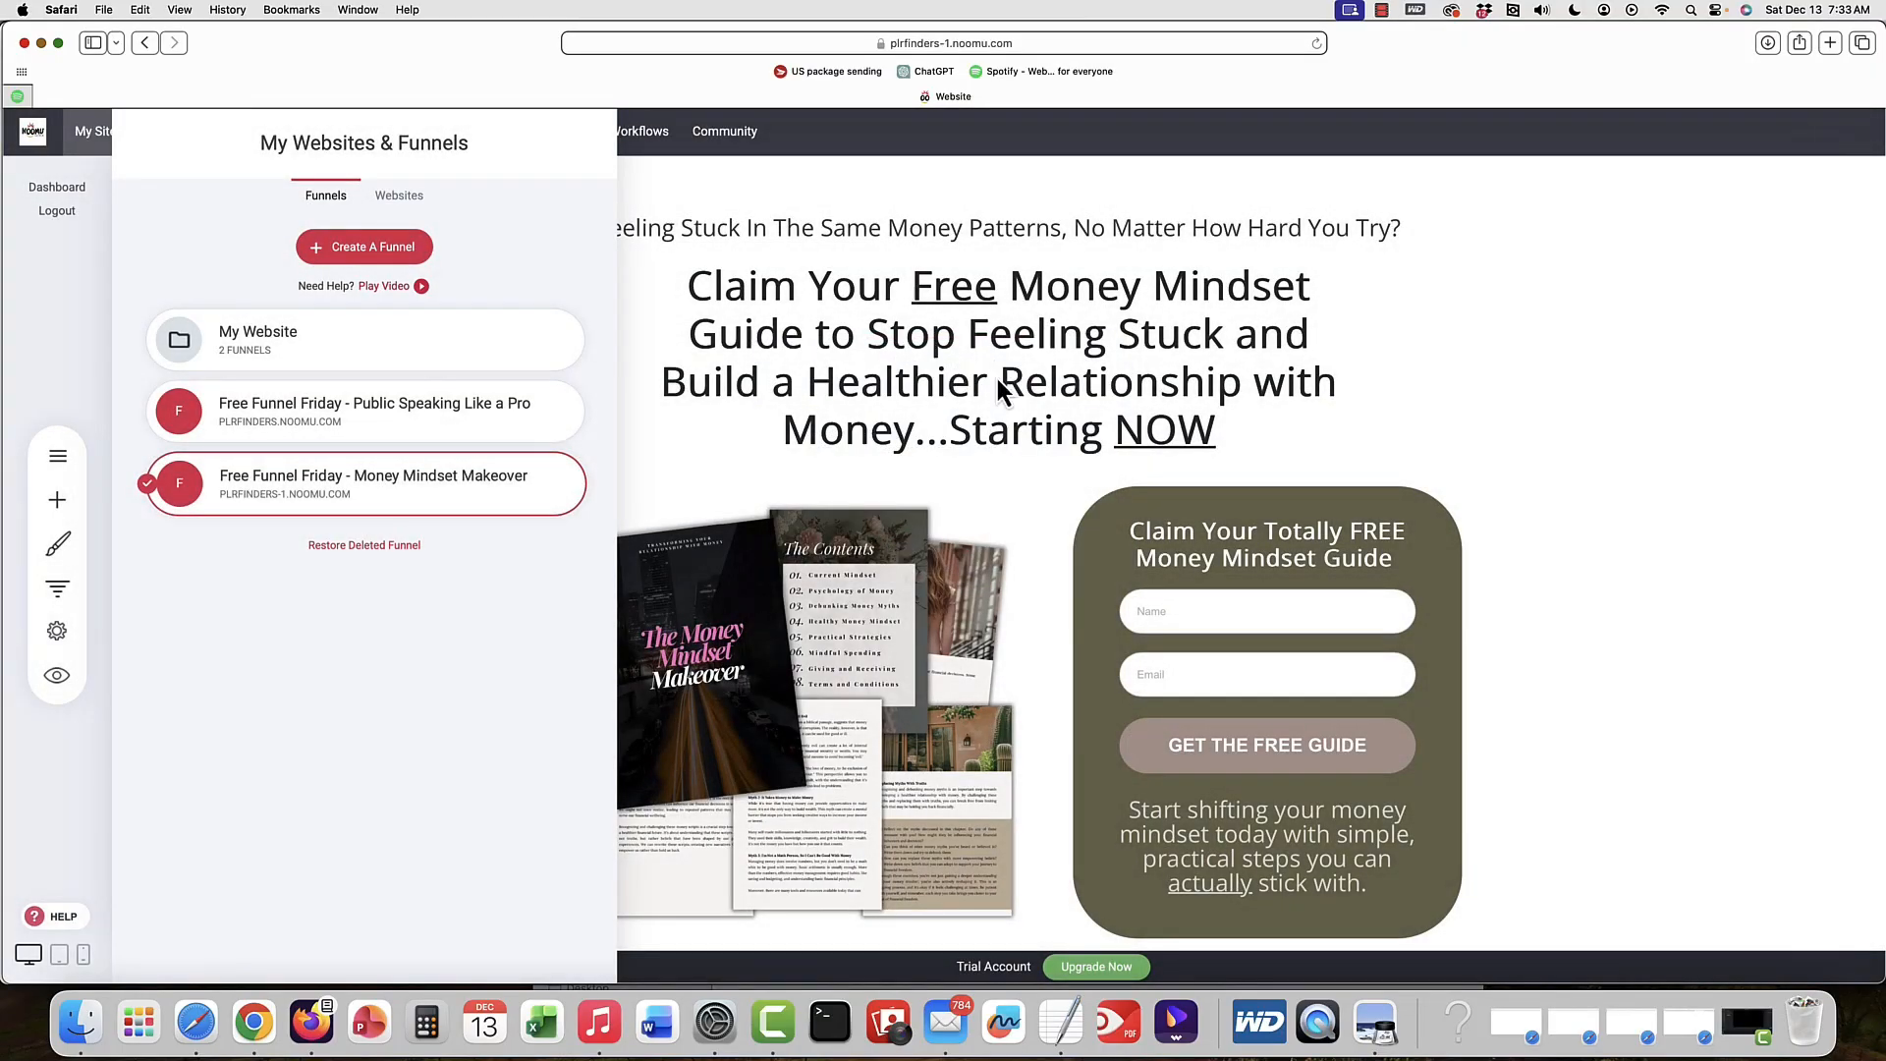
scroll(1022, 404, "down", 1)
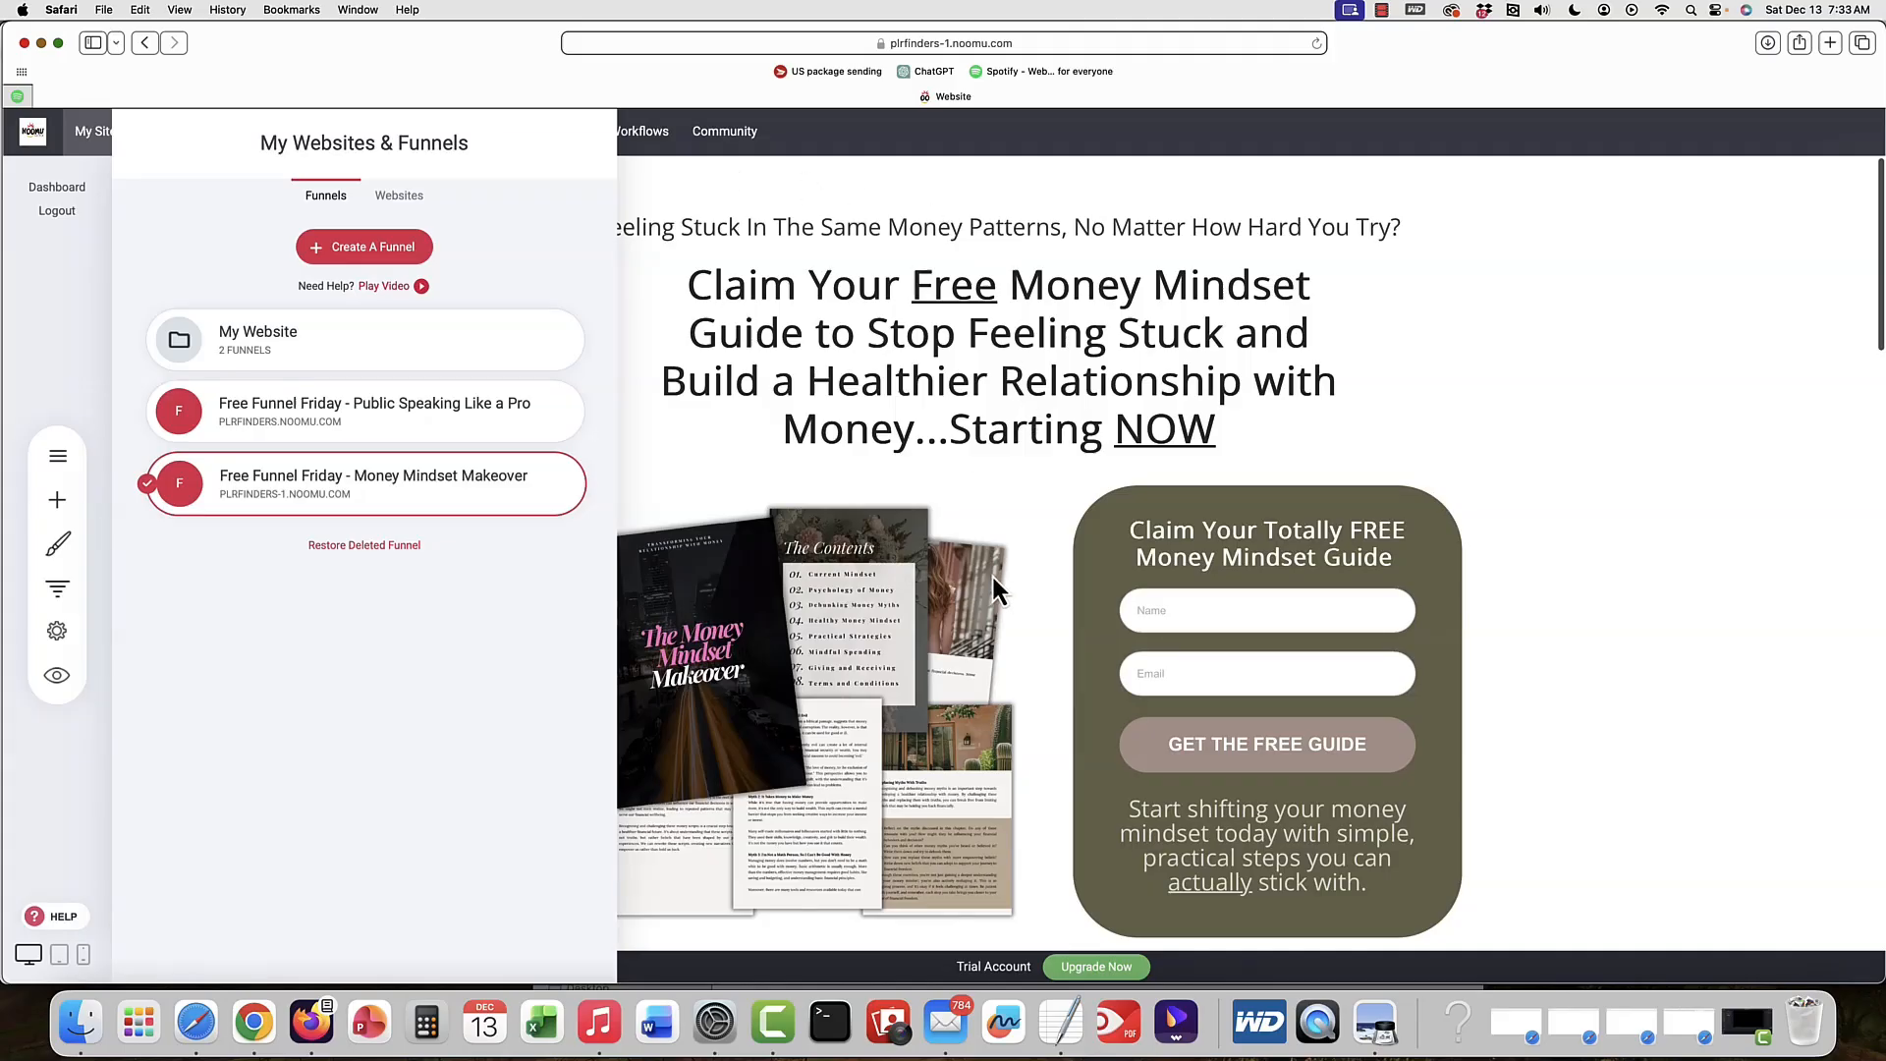
left_click(1094, 332)
left_click(1097, 340)
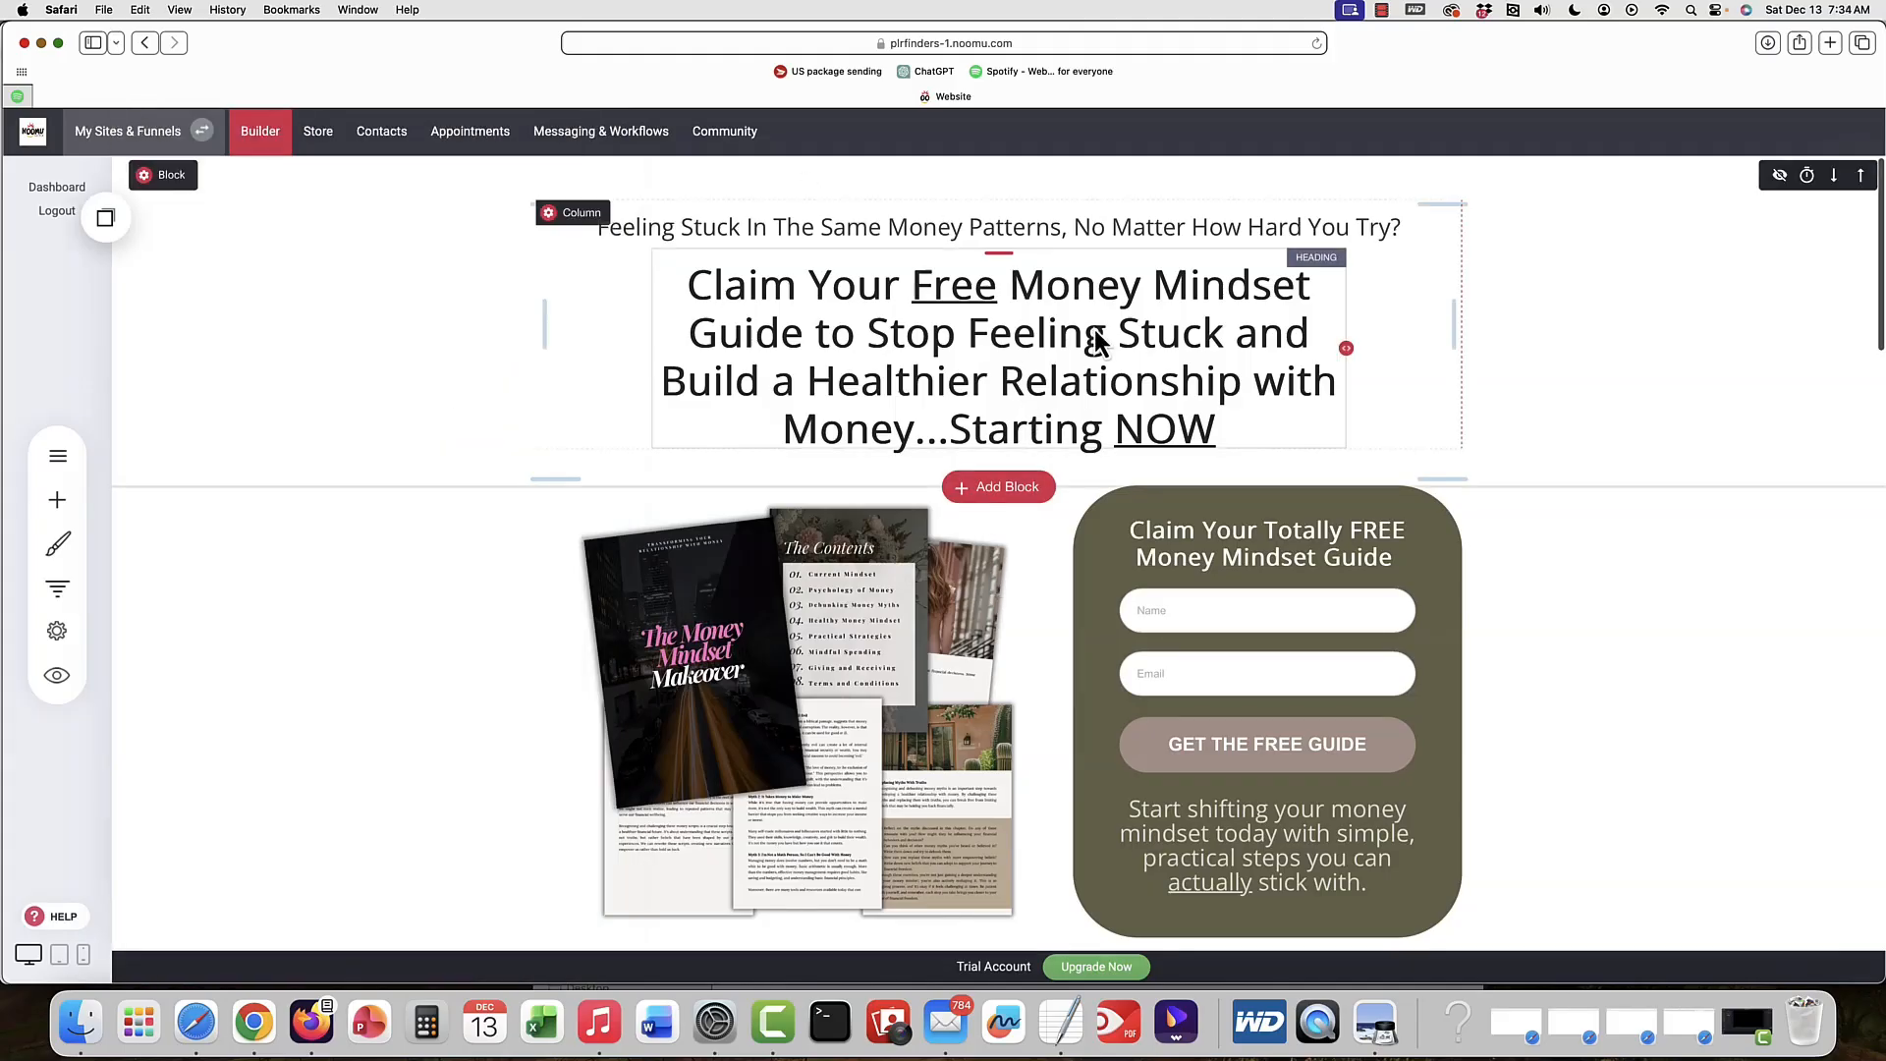
scroll(1097, 339, "down", 1)
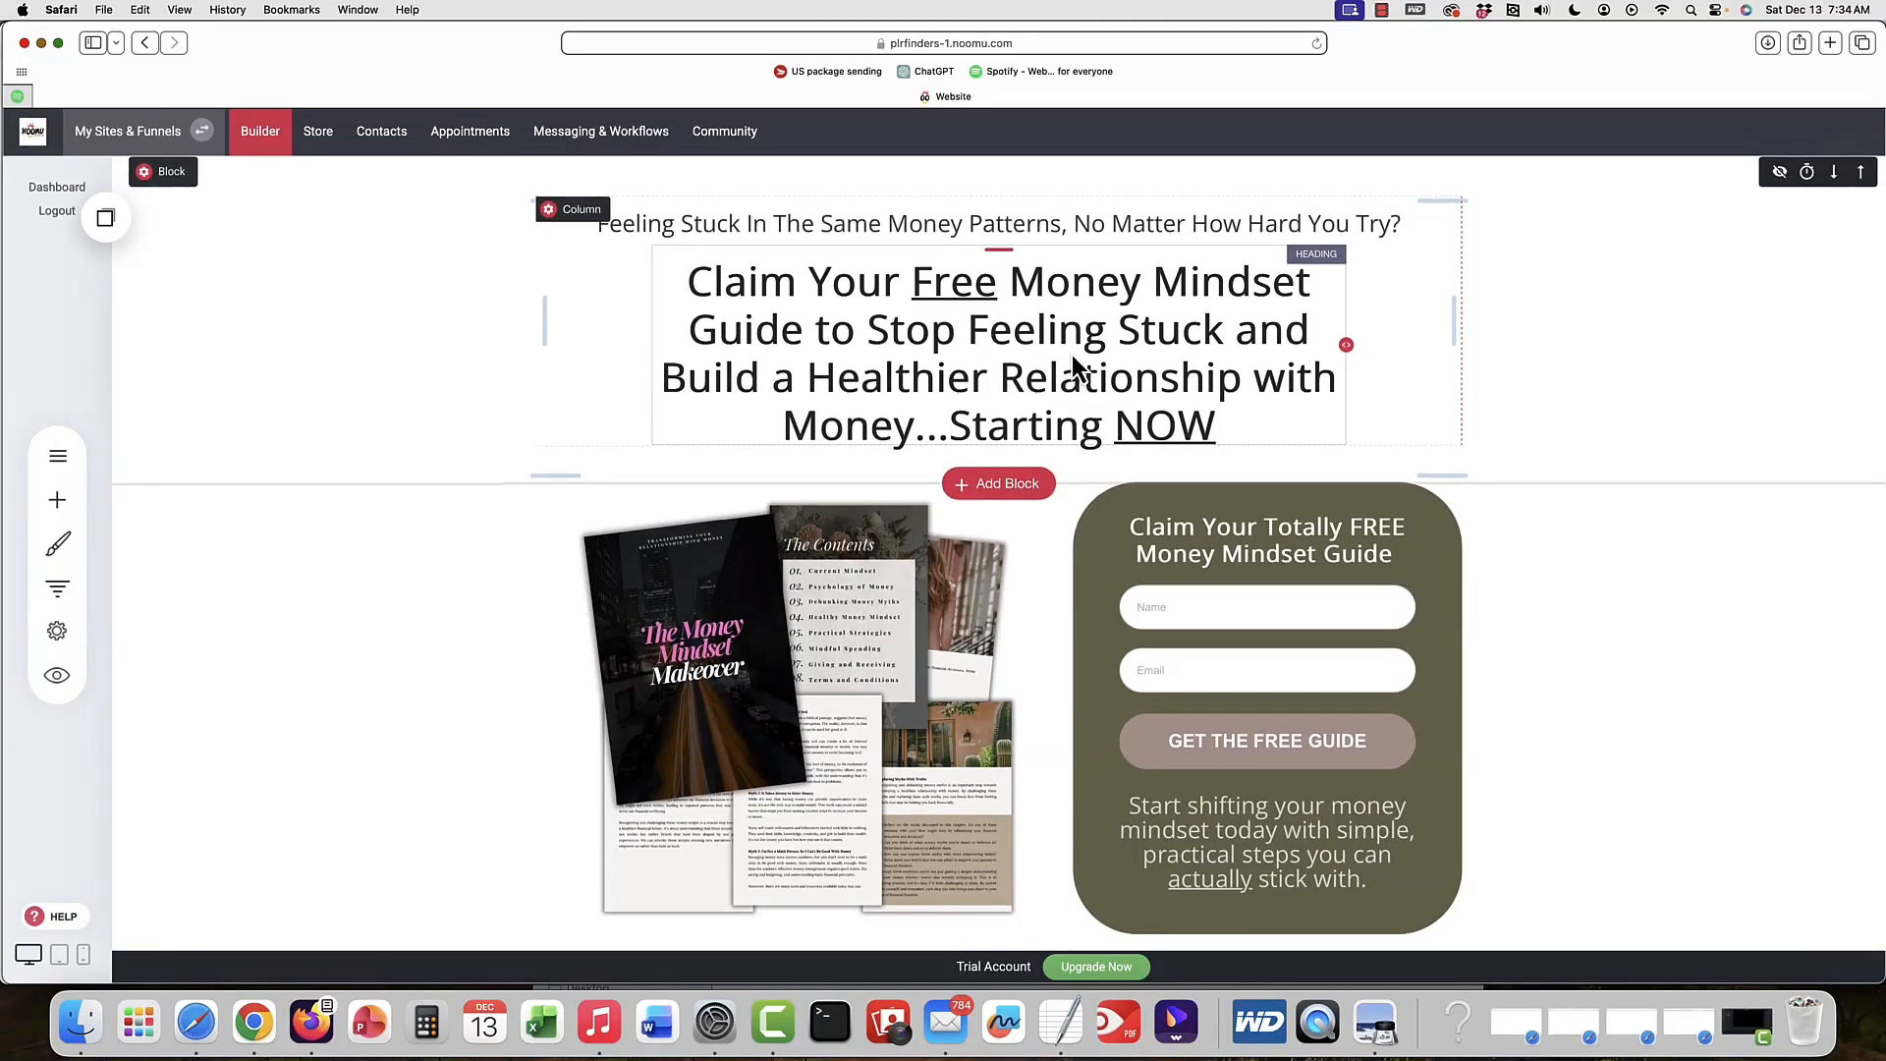
- Open the Free Money Mindset Makeover Guide automation from the messaging workflows and inspect what triggers it
left_click(615, 141)
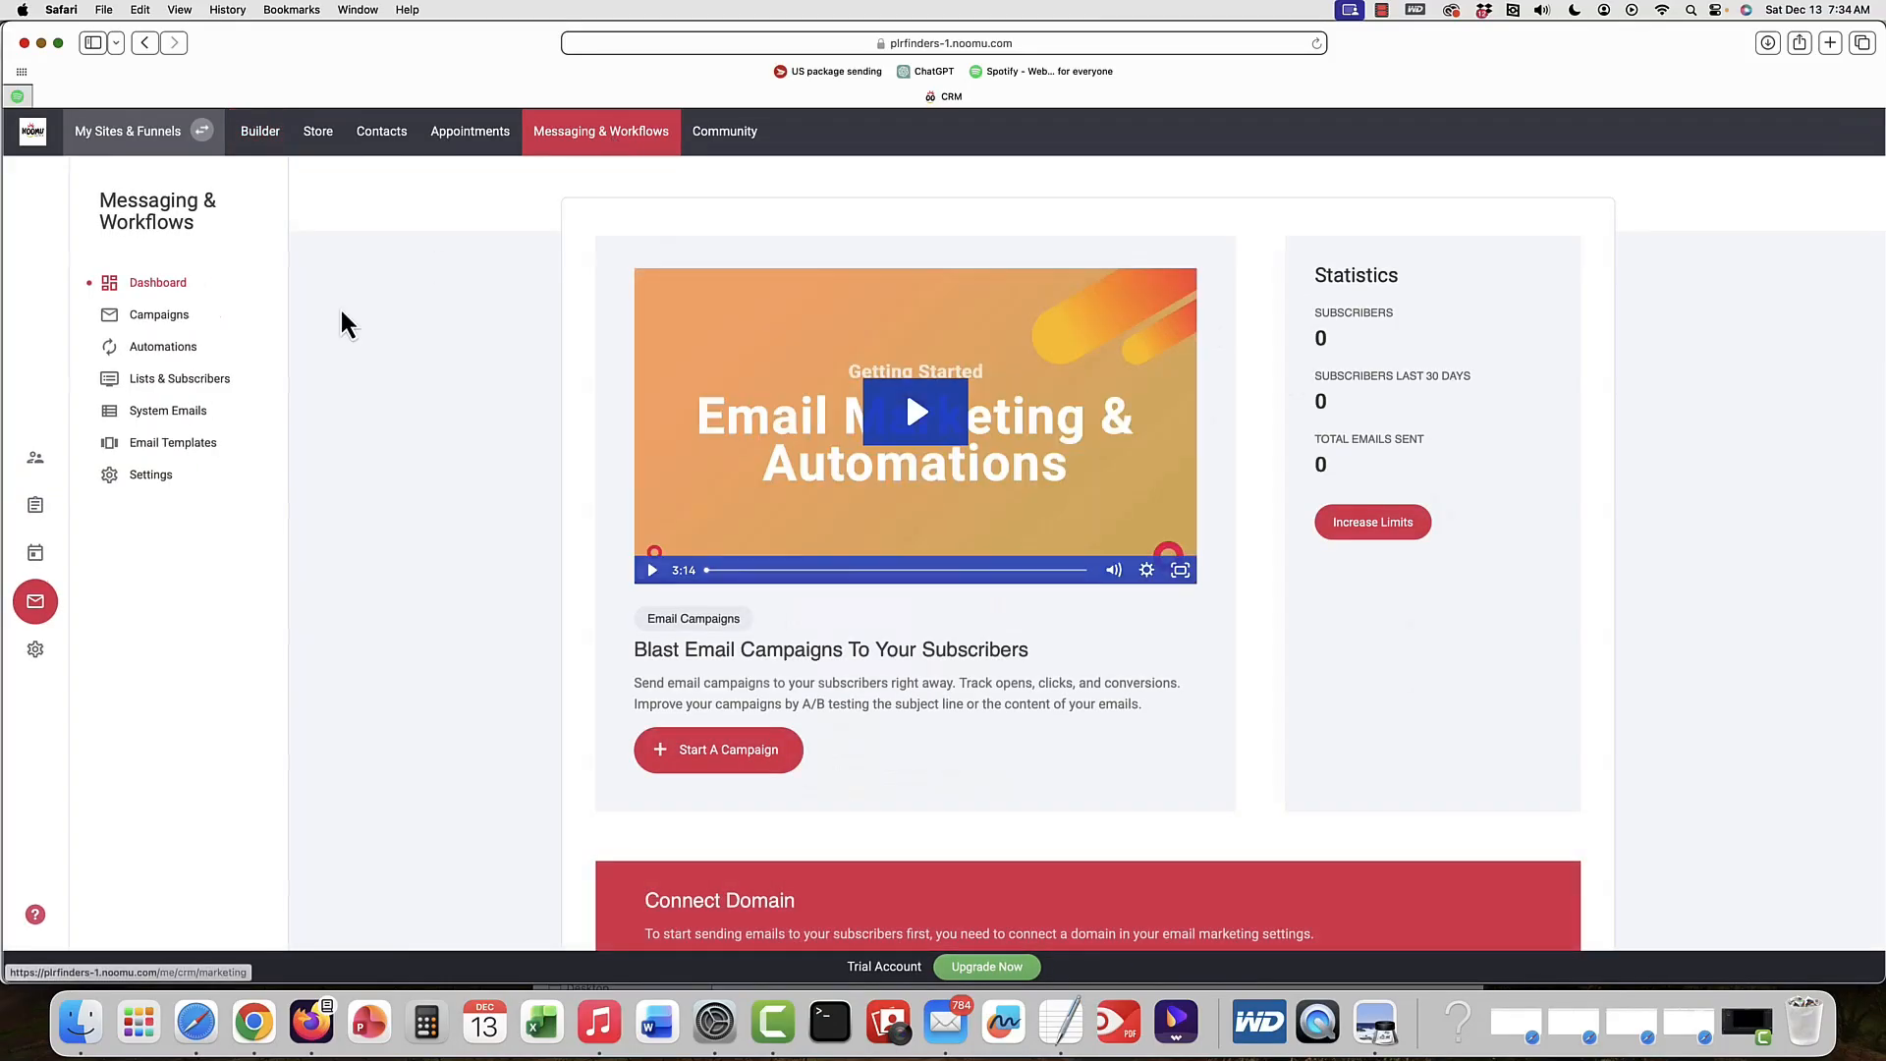
left_click(165, 349)
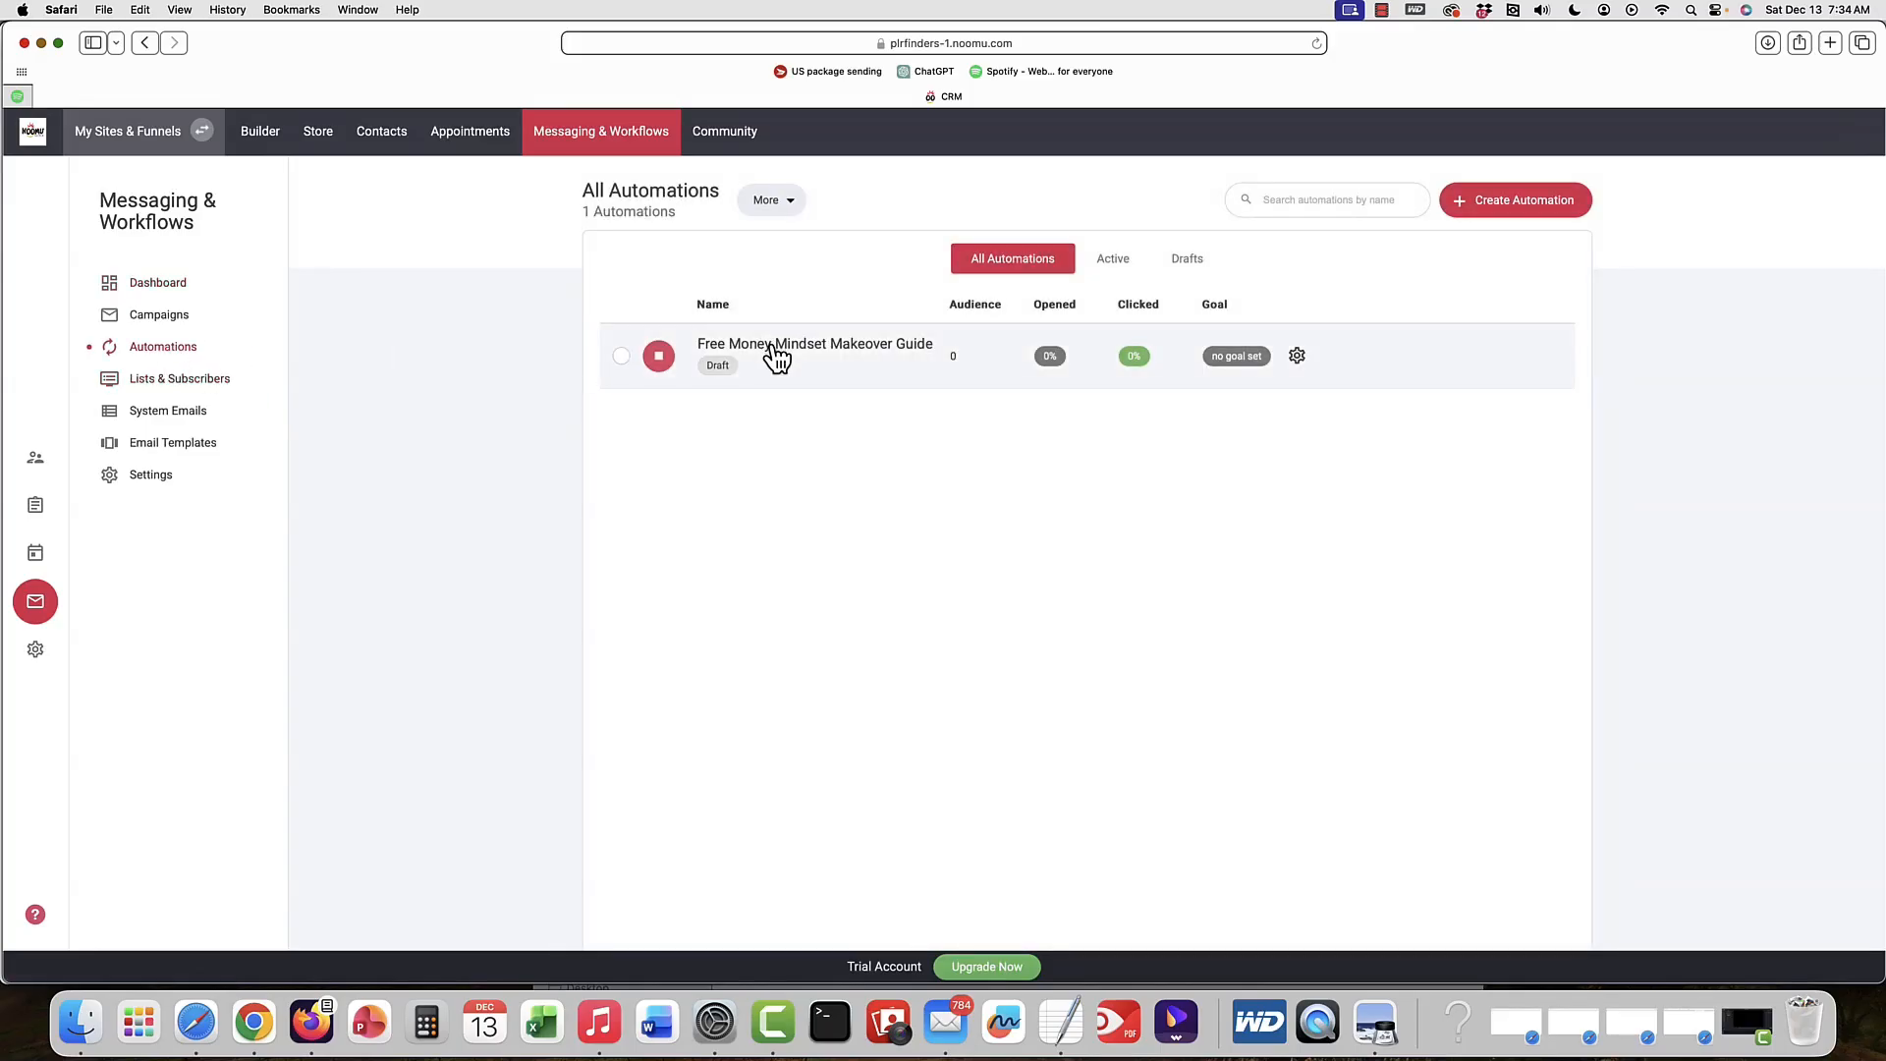
left_click(776, 357)
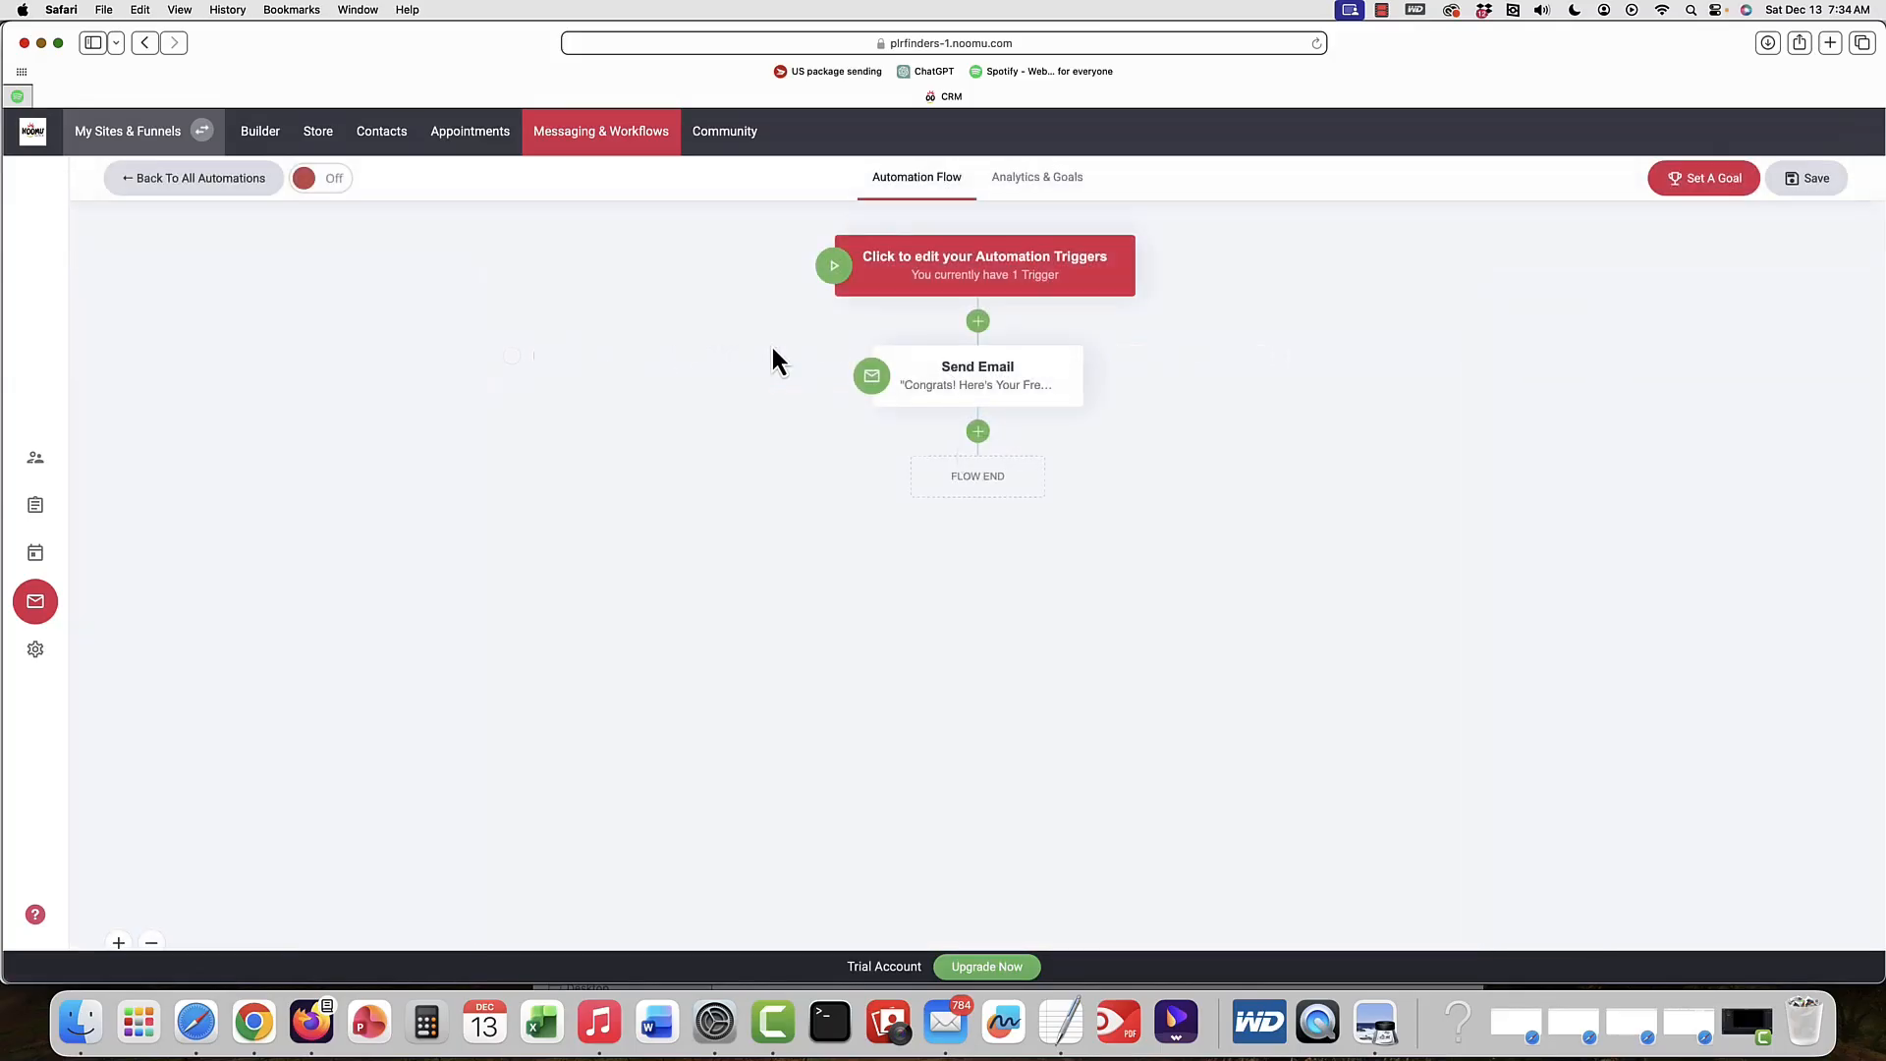
left_click(972, 280)
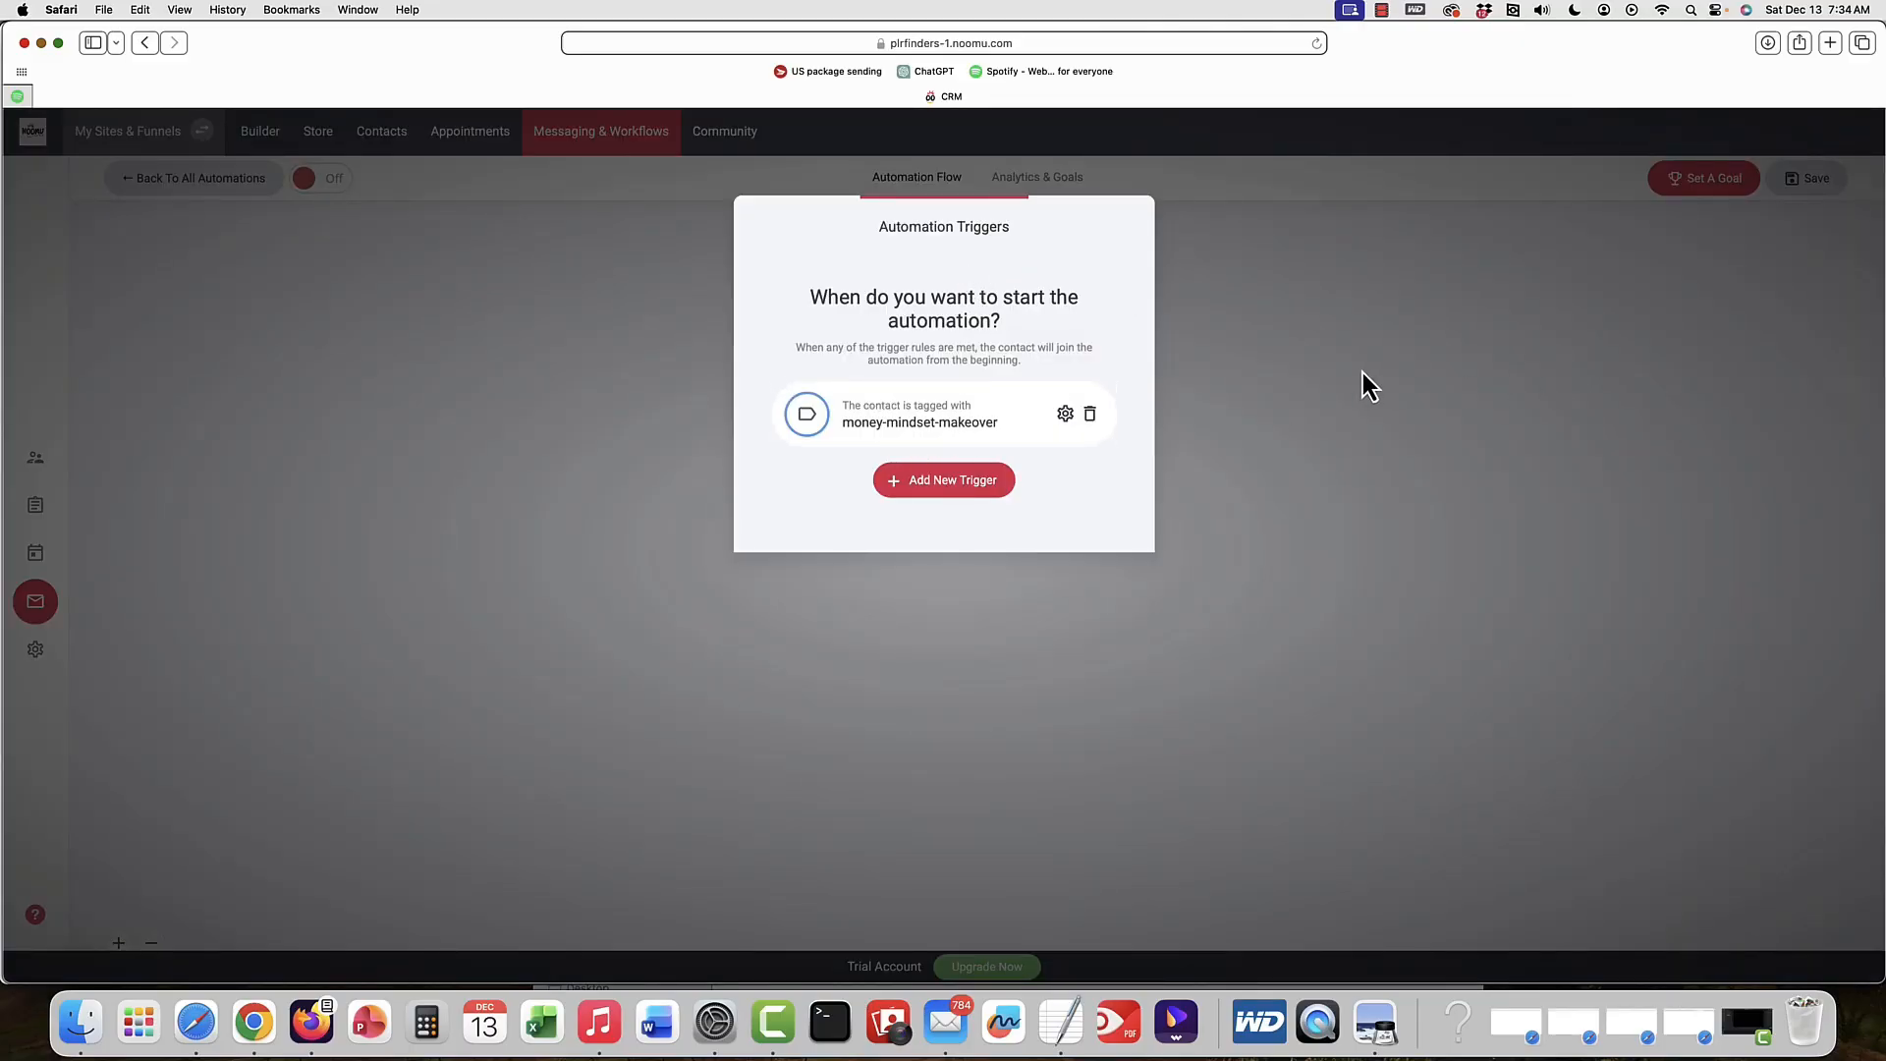
- Close the automation triggers and open the email of the Send Email step in the email editor
left_click(1288, 397)
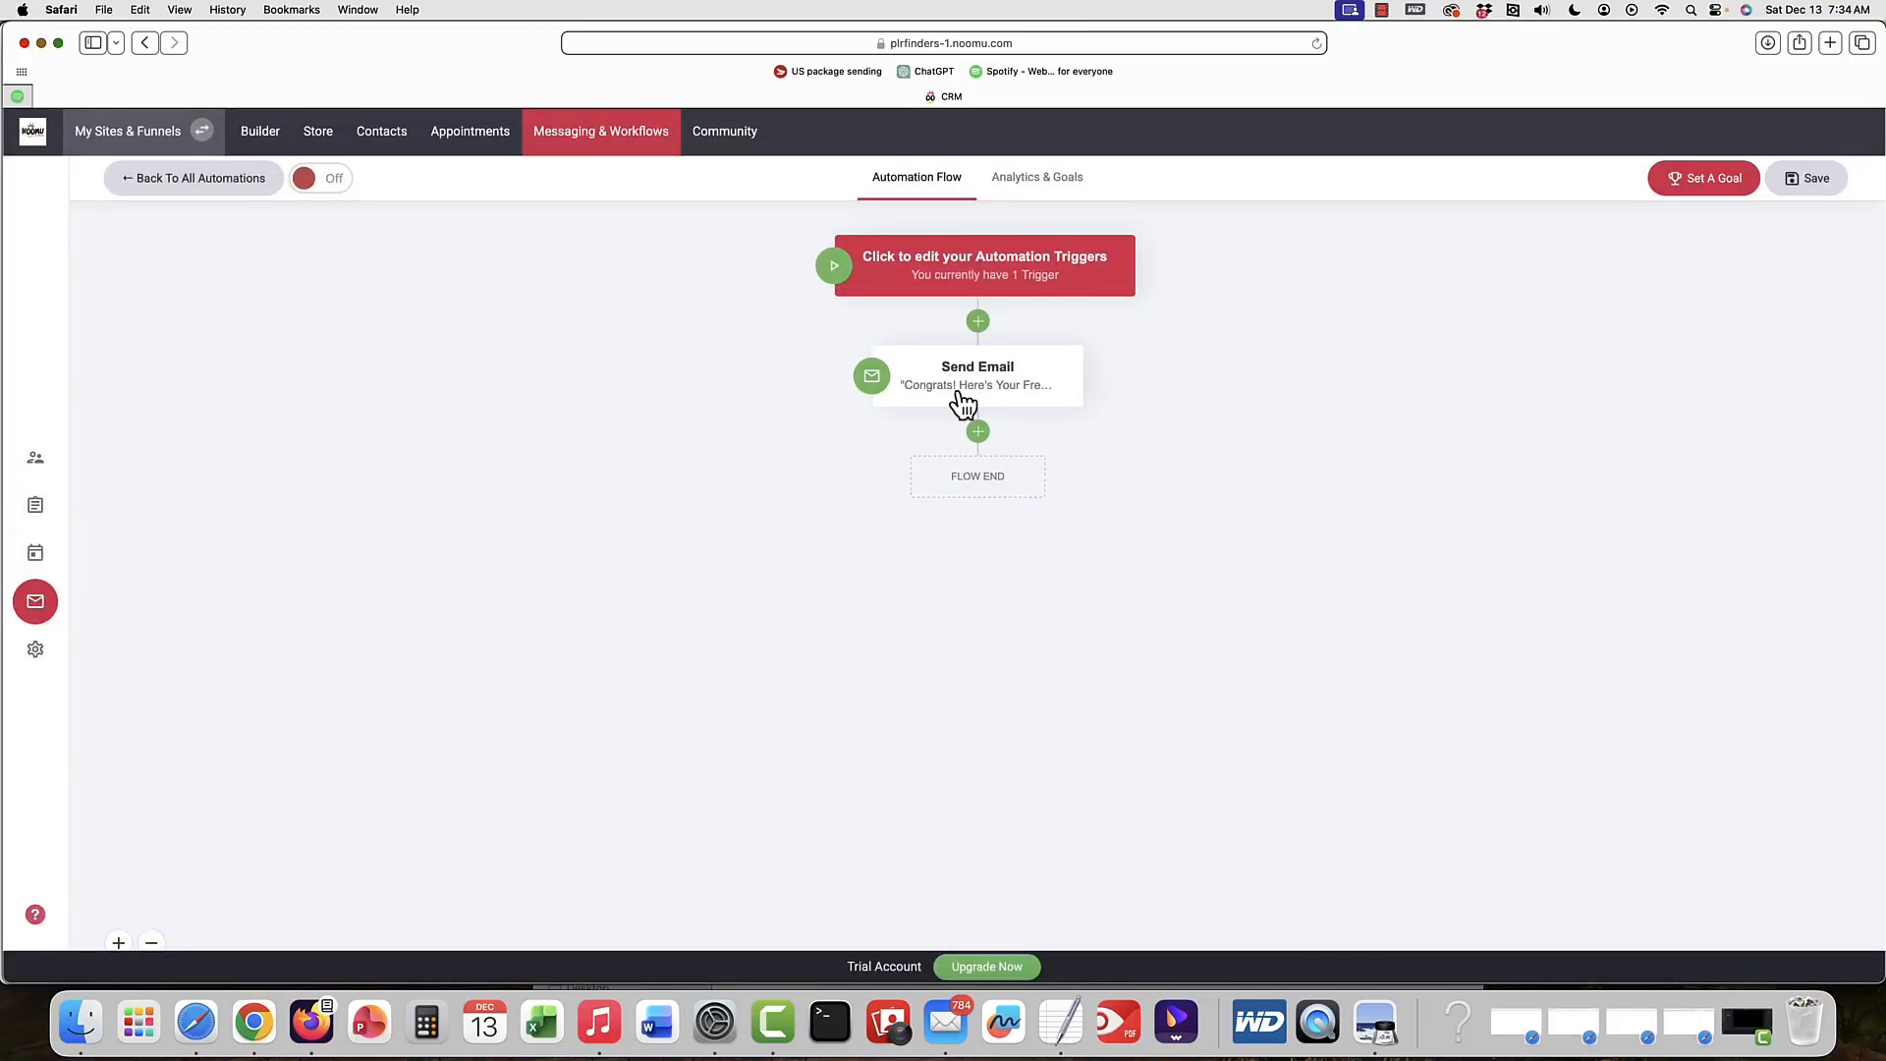
mouse_move(964, 402)
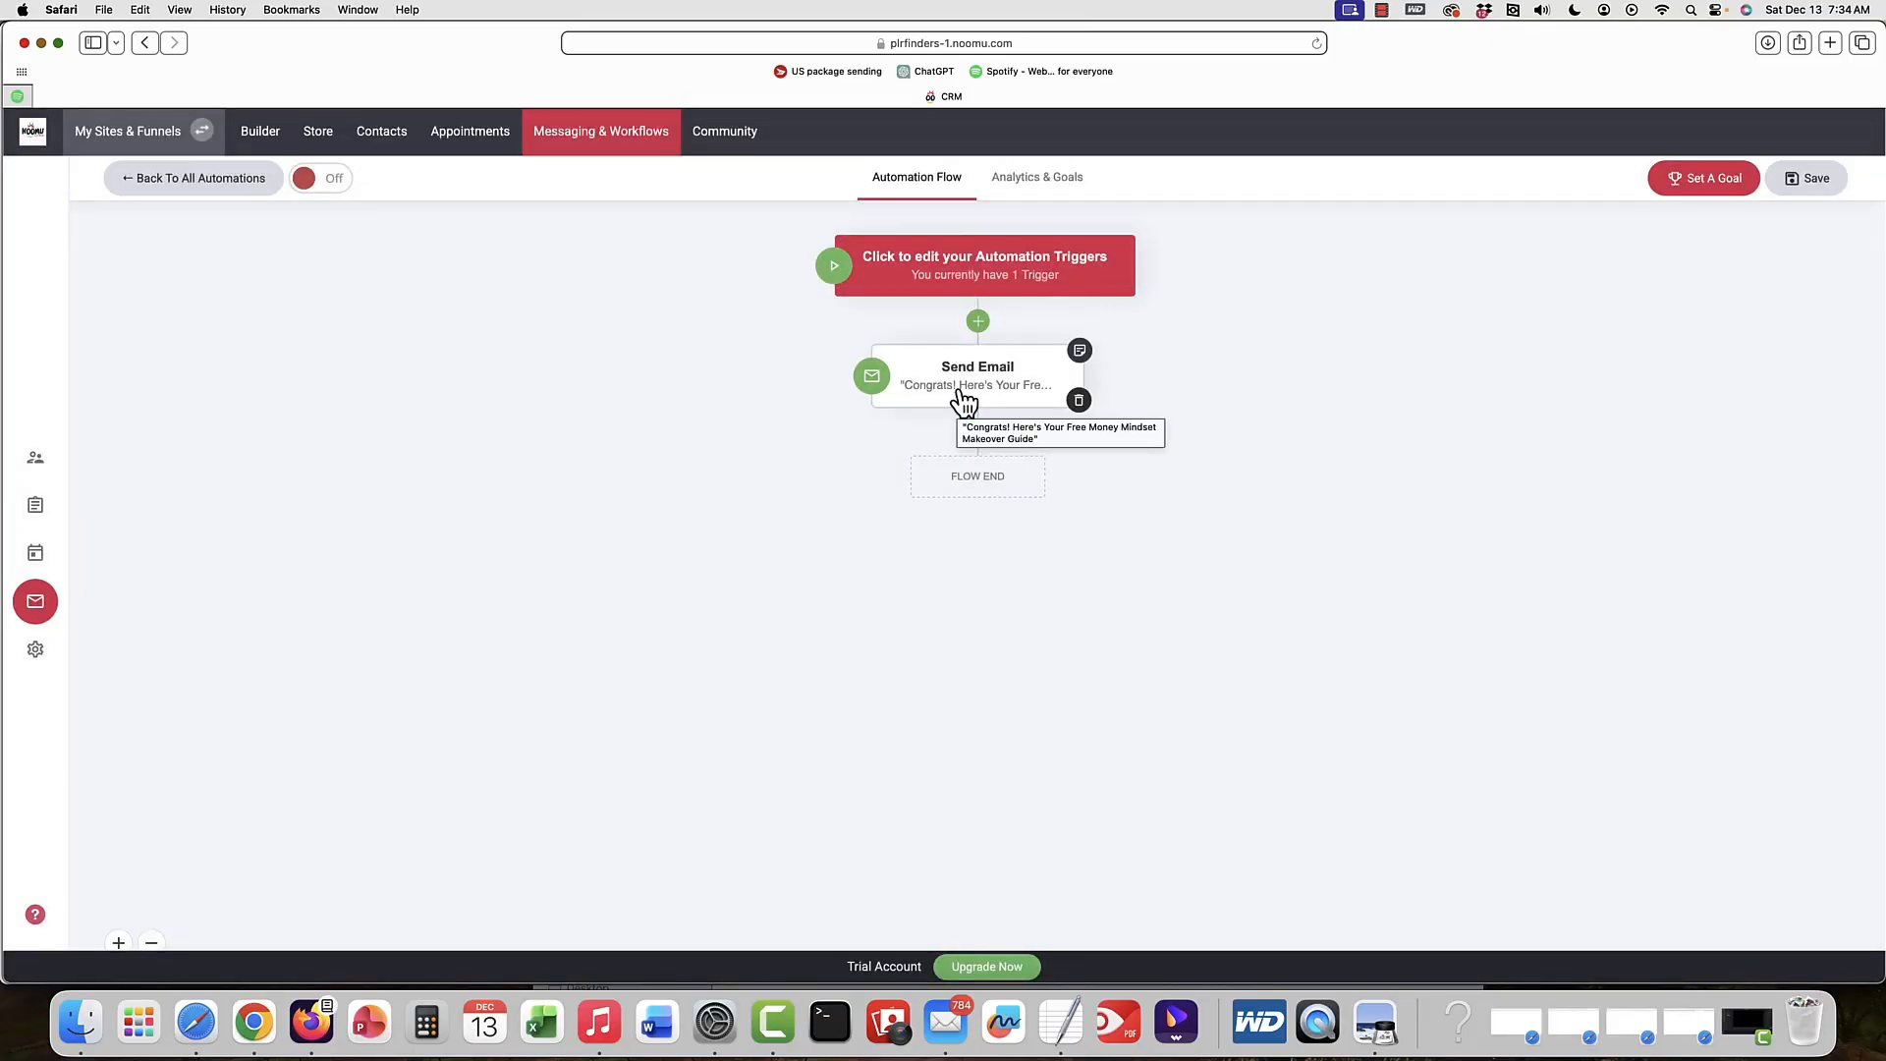
left_click(964, 403)
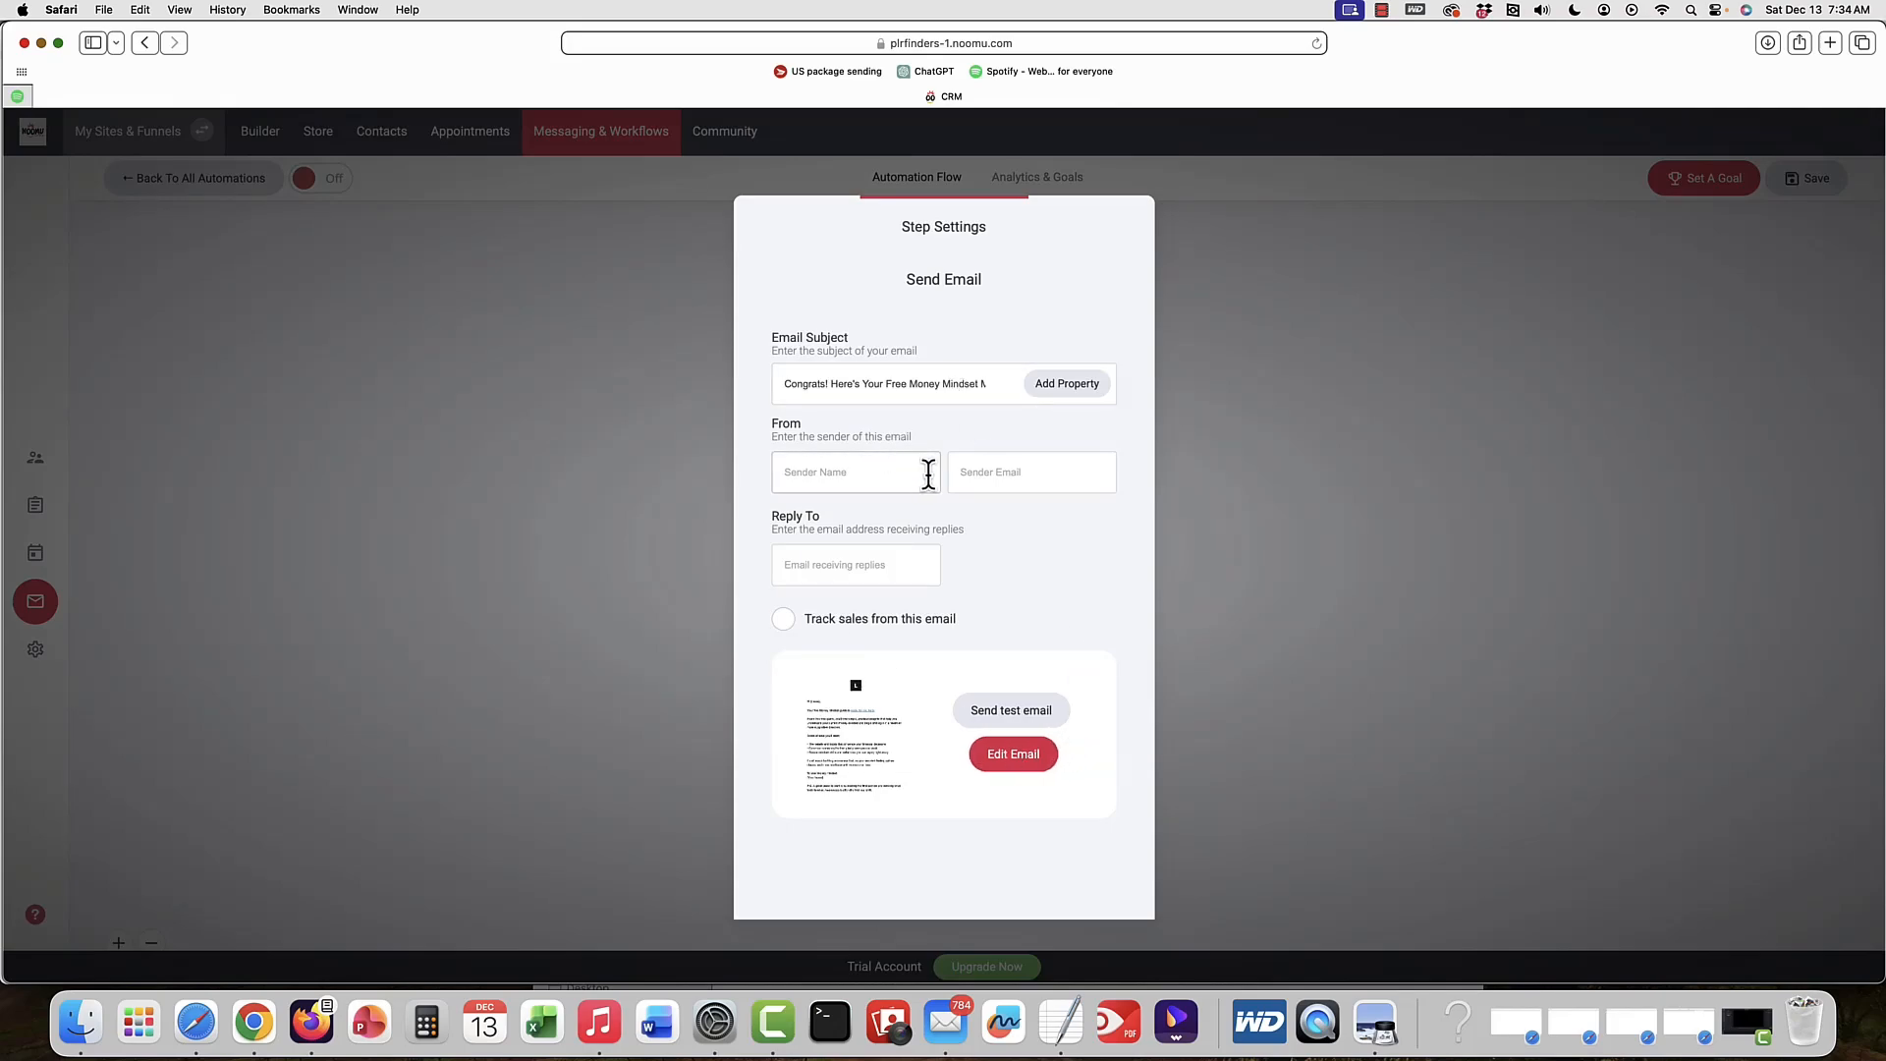
left_click(1019, 771)
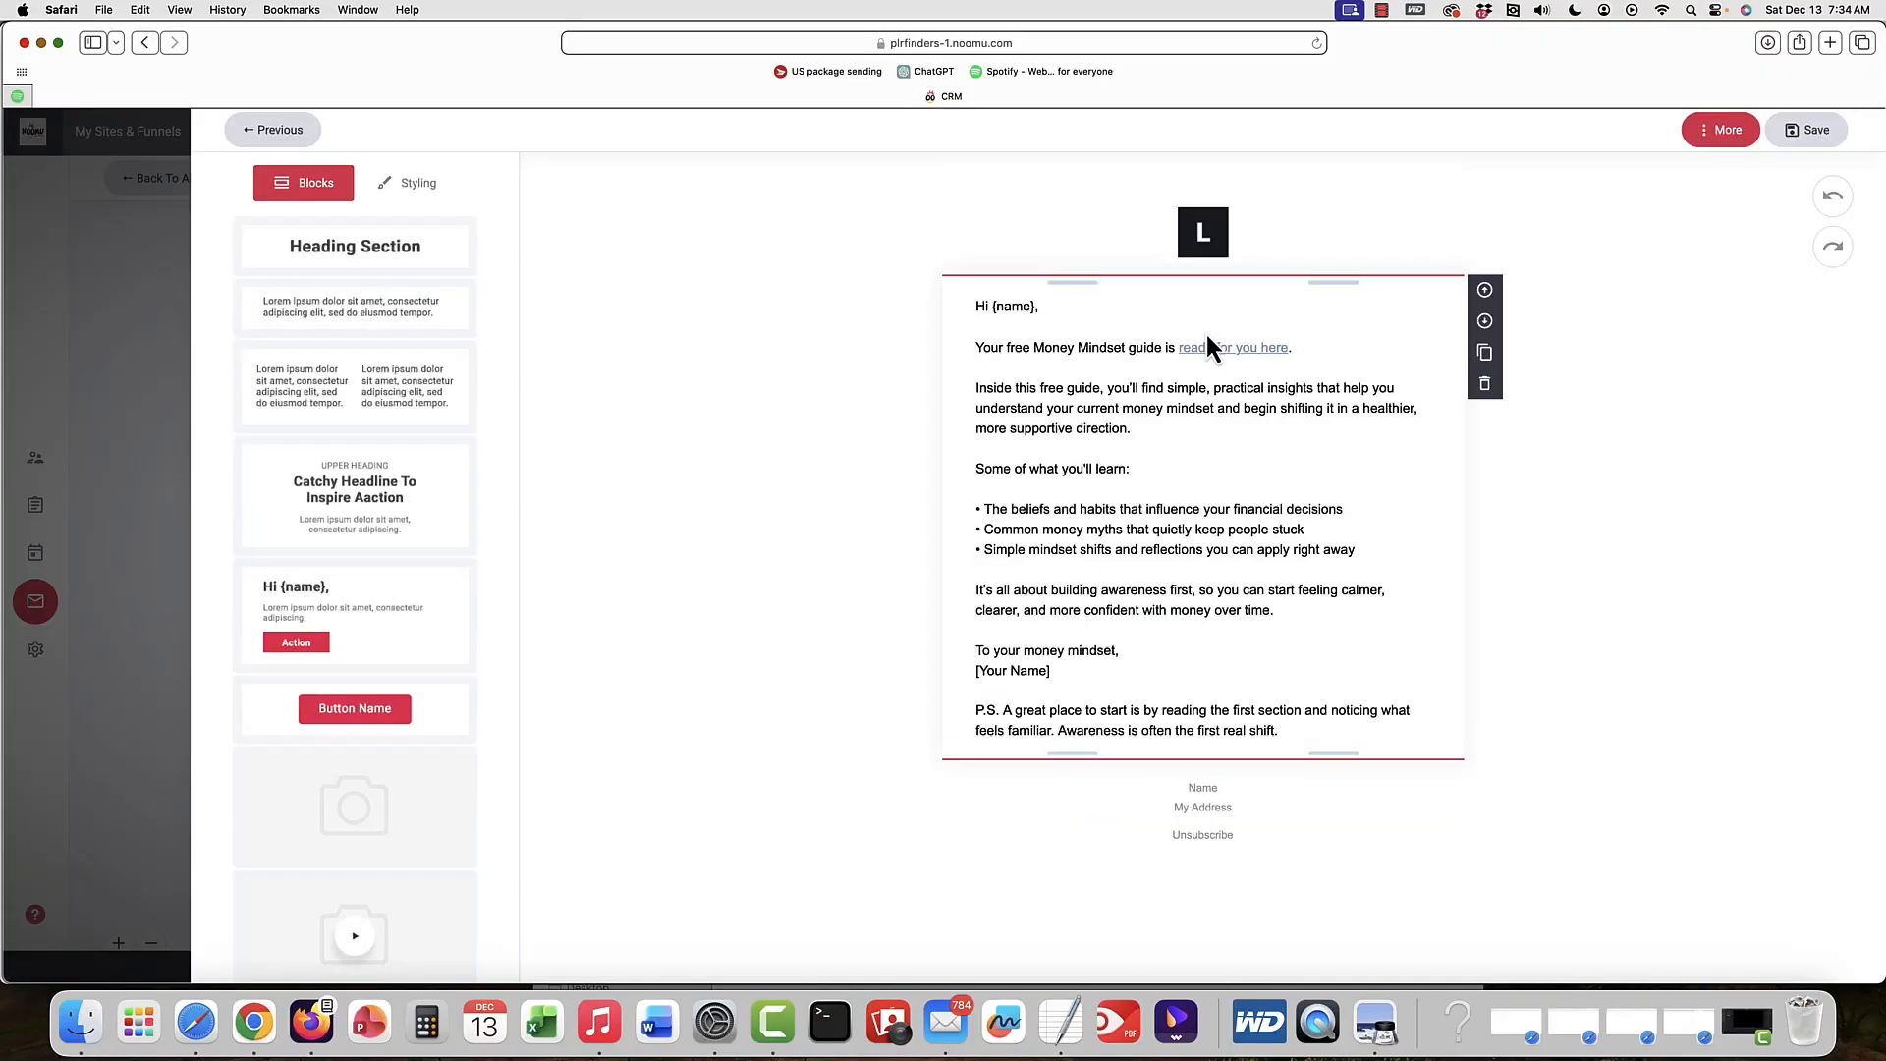
- Inspect the "ready for you here" download link in the email body and select the [Your Name] placeholder in the sign-off
left_click(1204, 355)
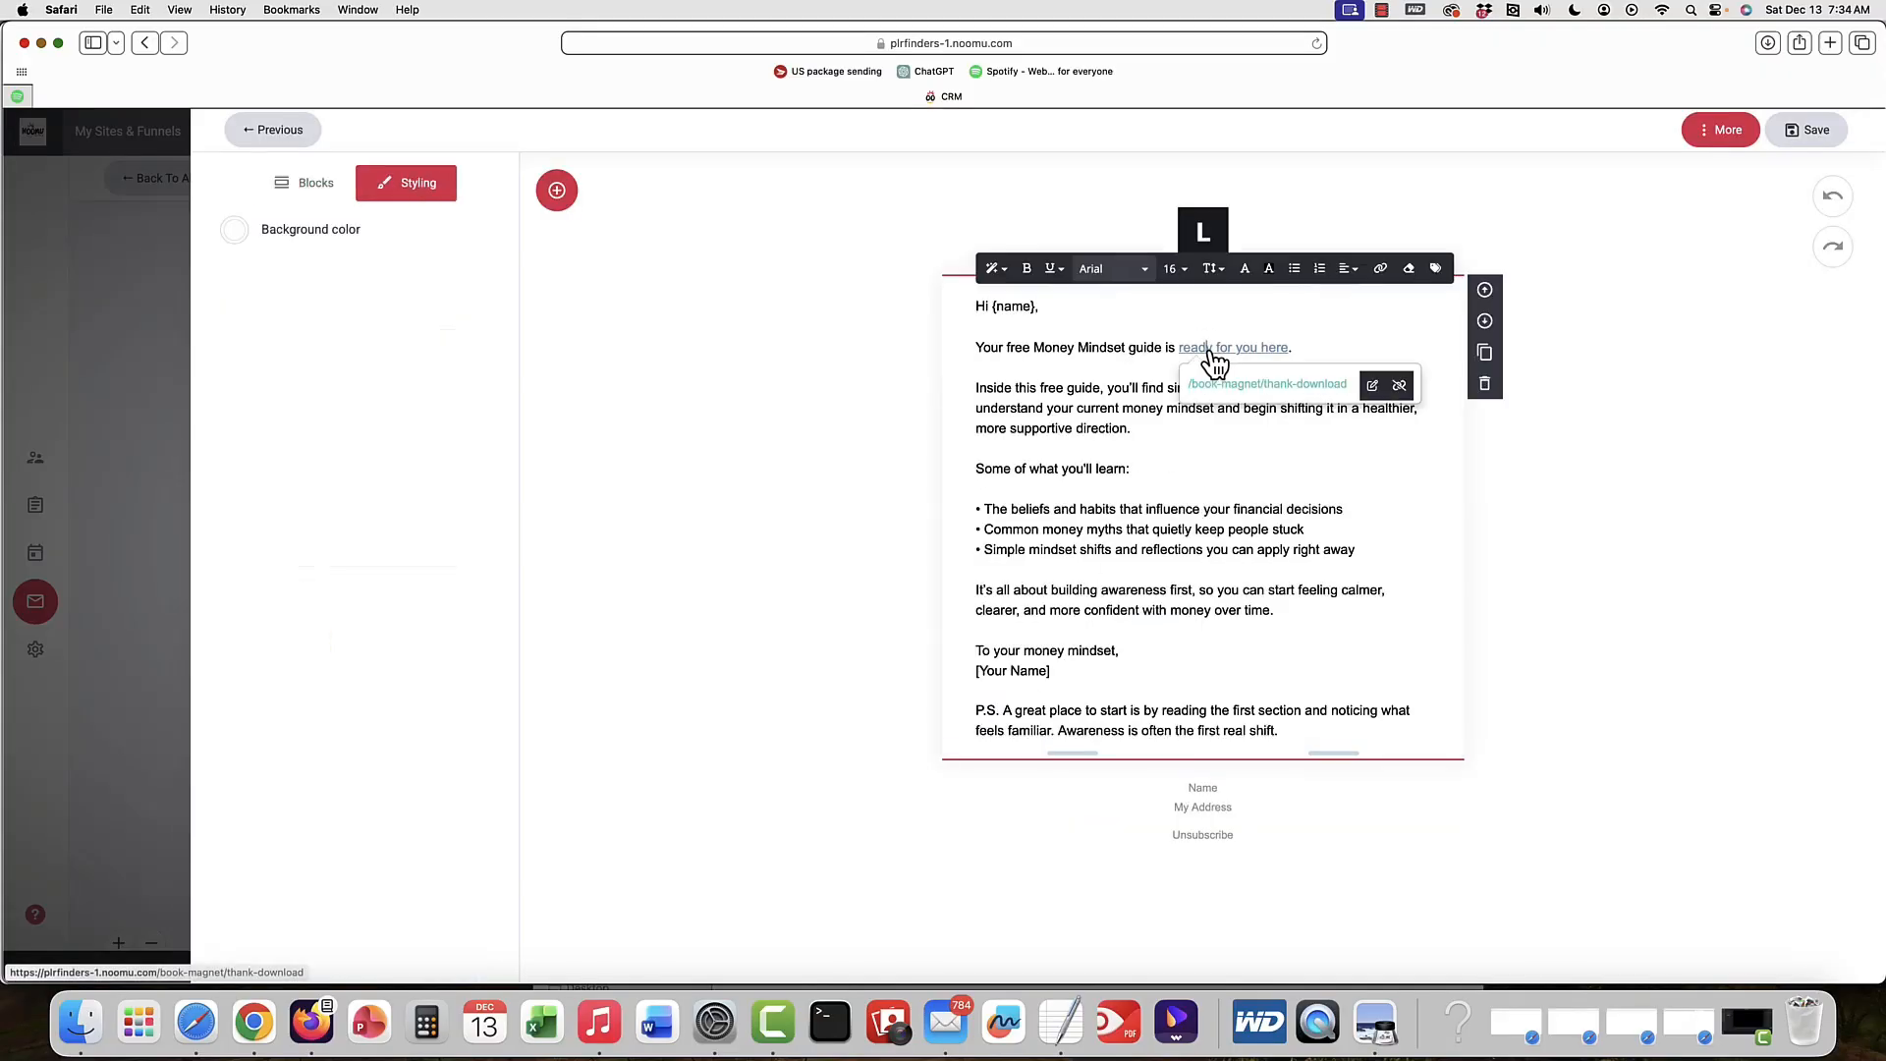
left_click(1065, 352)
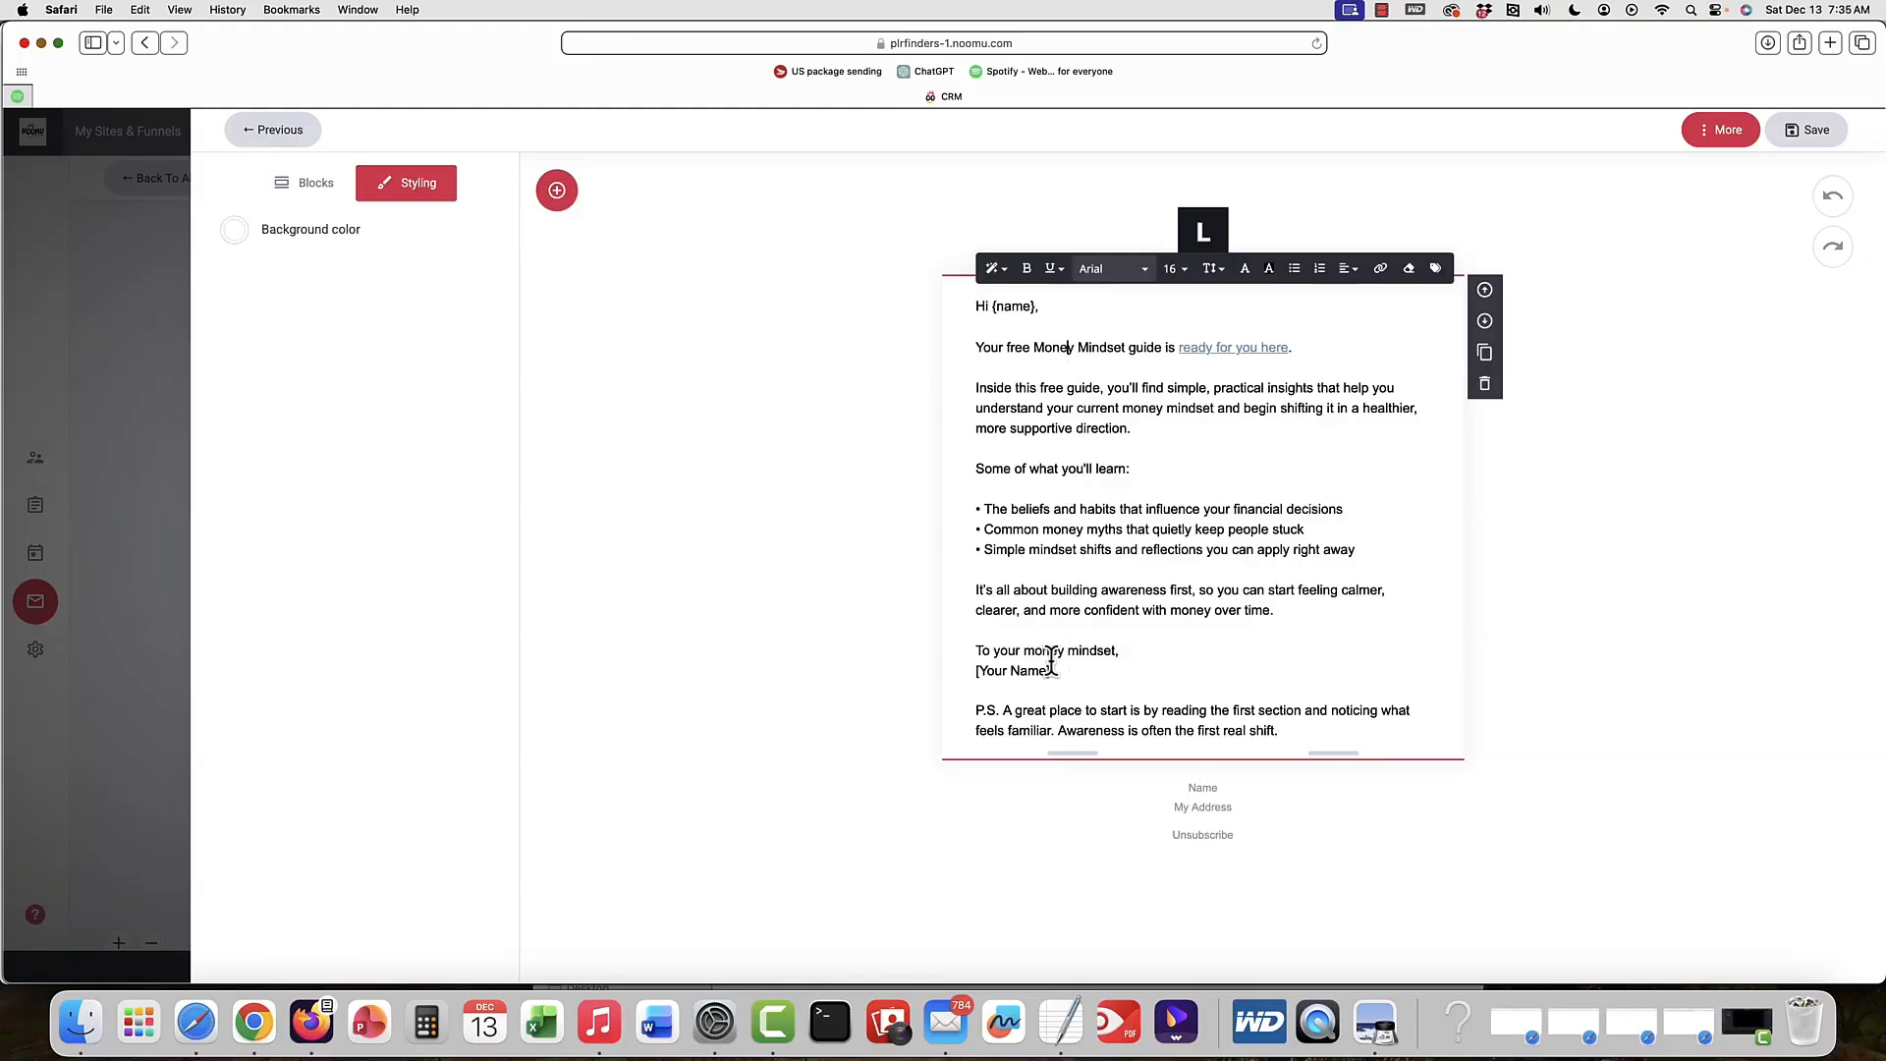
left_click_drag(978, 670, 956, 668)
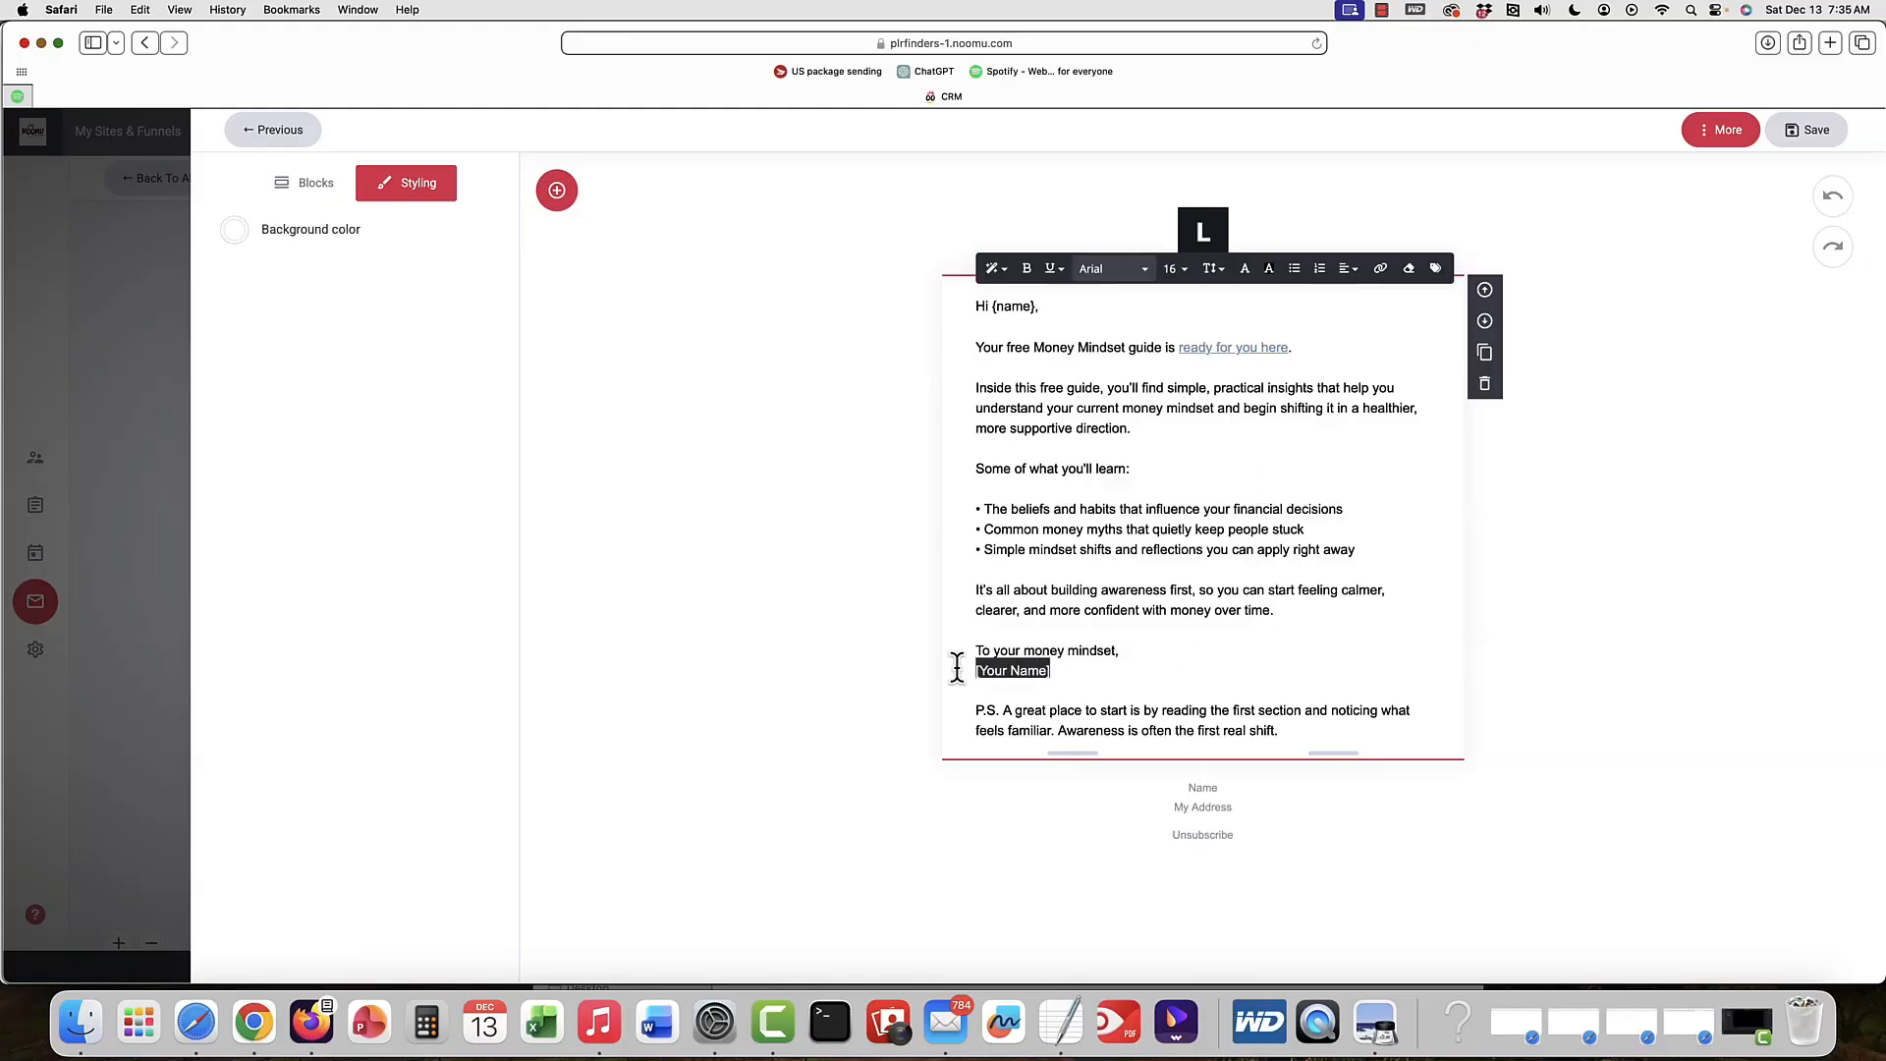
- Select the email's logo and open the file manager for its image, closing it without choosing a file
left_click(1204, 234)
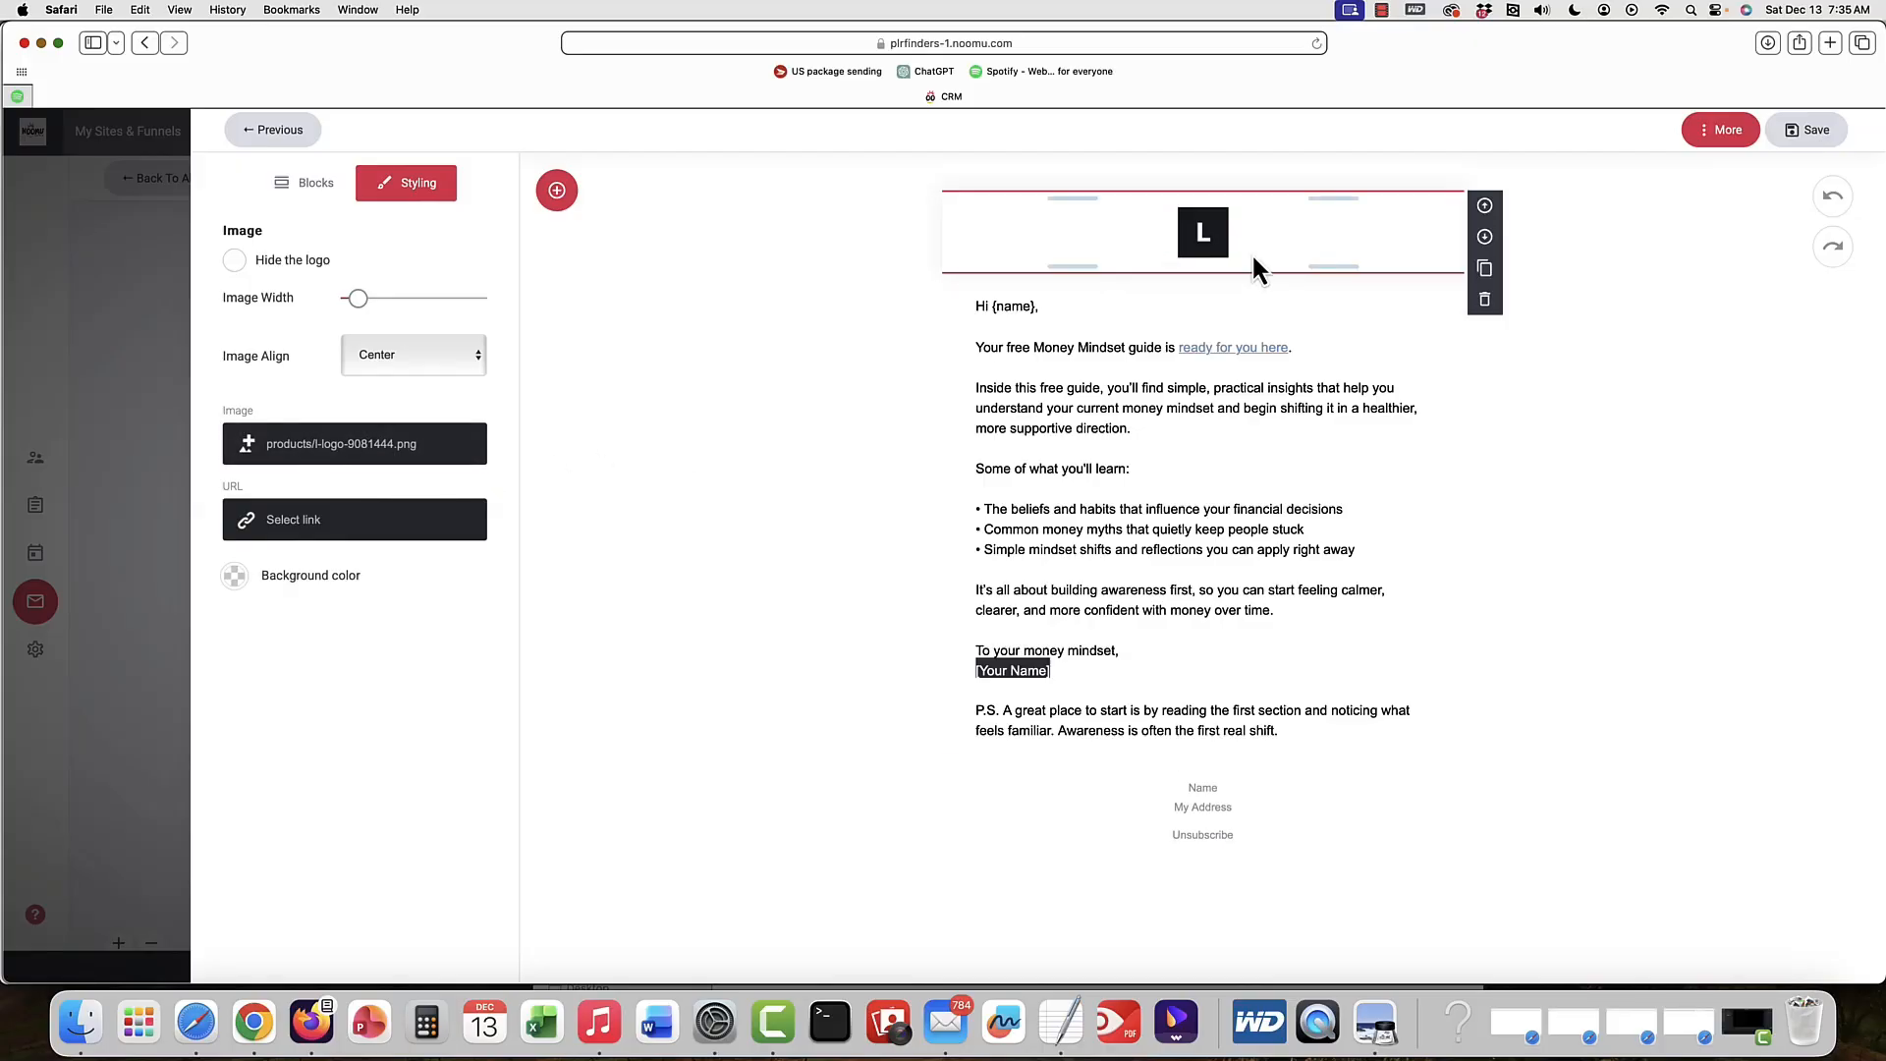
left_click(397, 446)
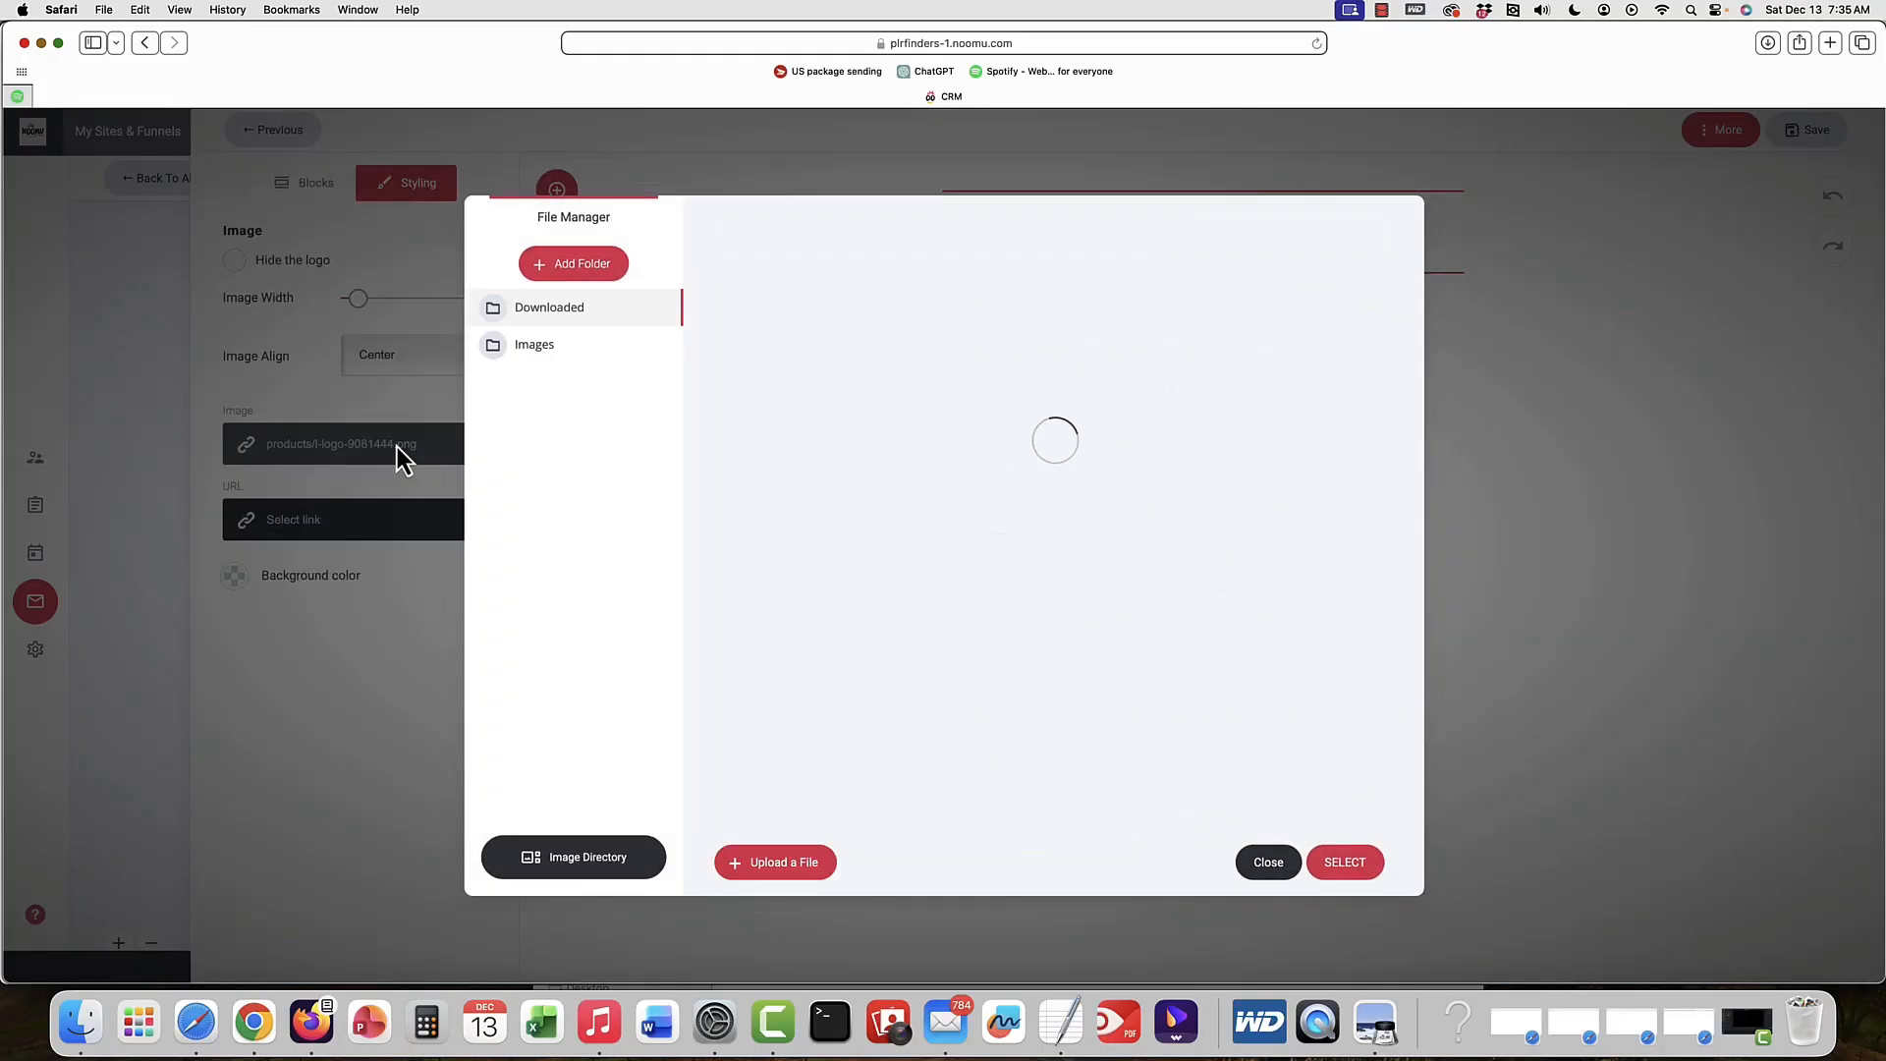
left_click(1266, 868)
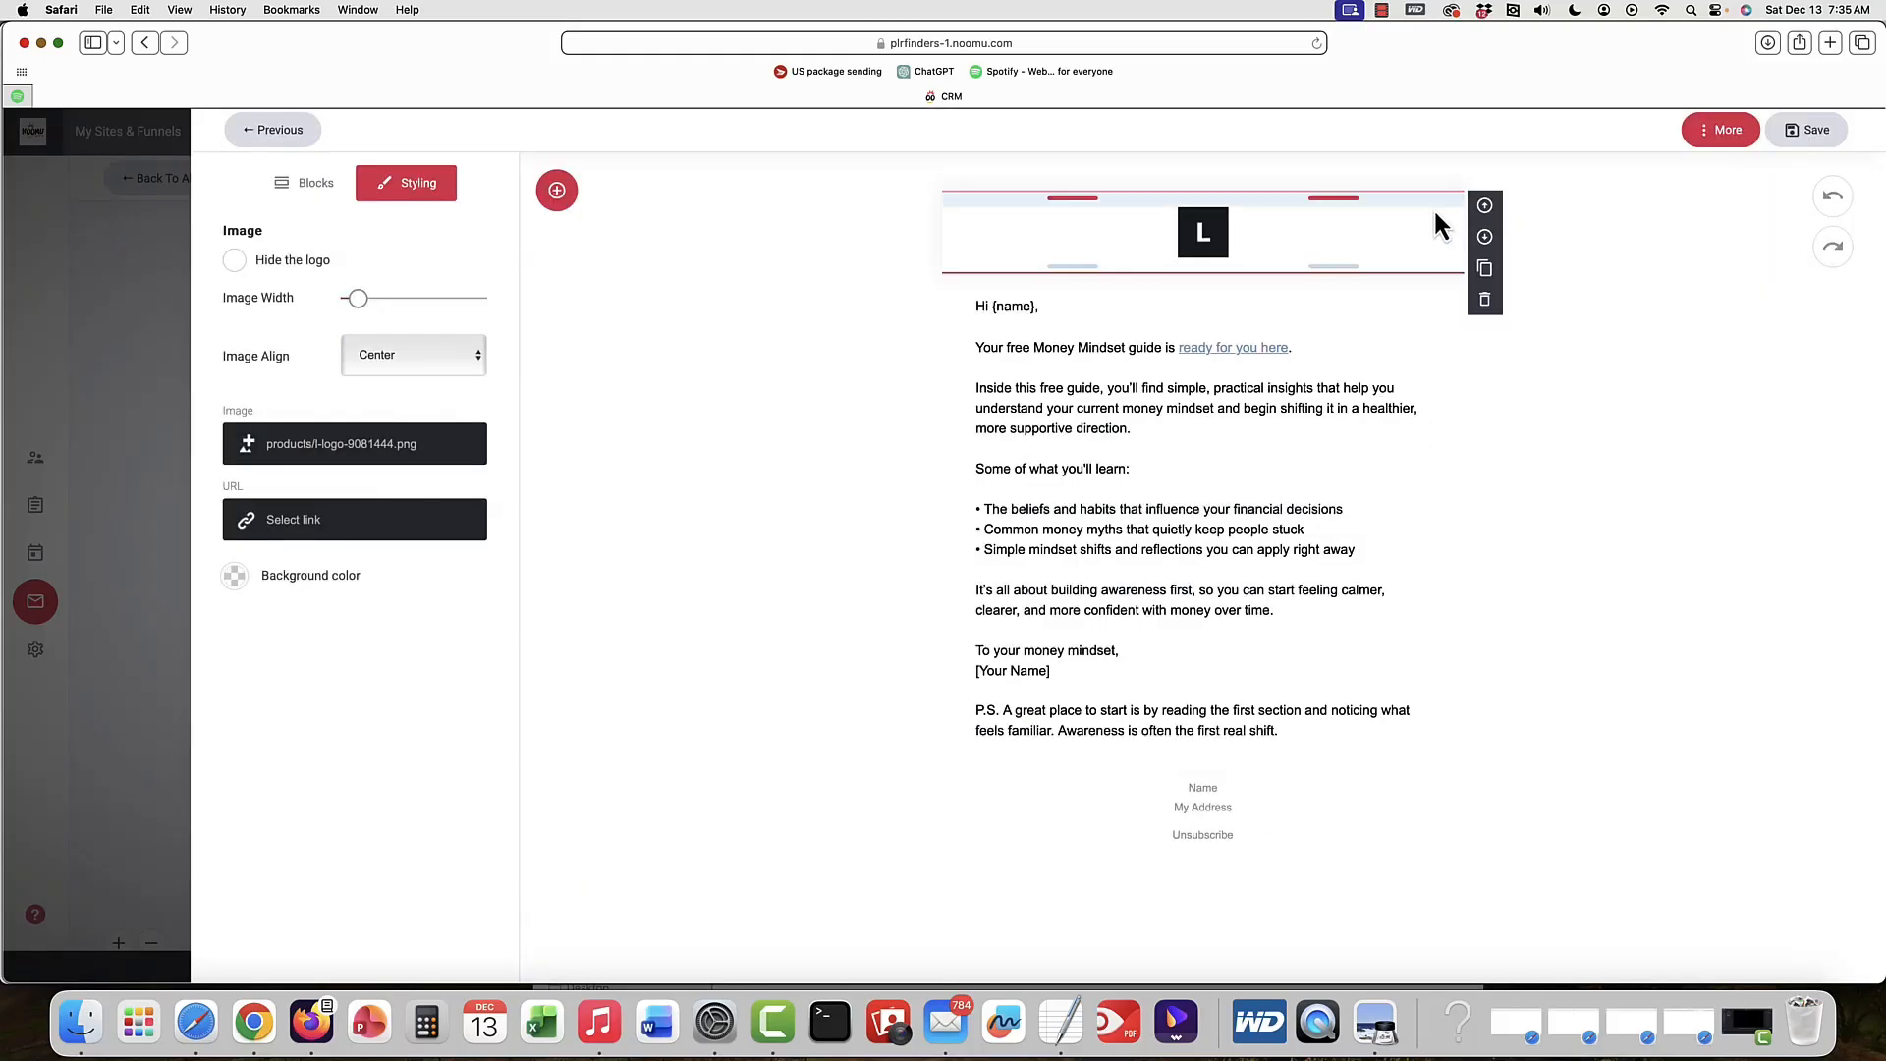
- Check the additional template, preview and test options for the email, and return to the automation flow without changes
left_click(1289, 439)
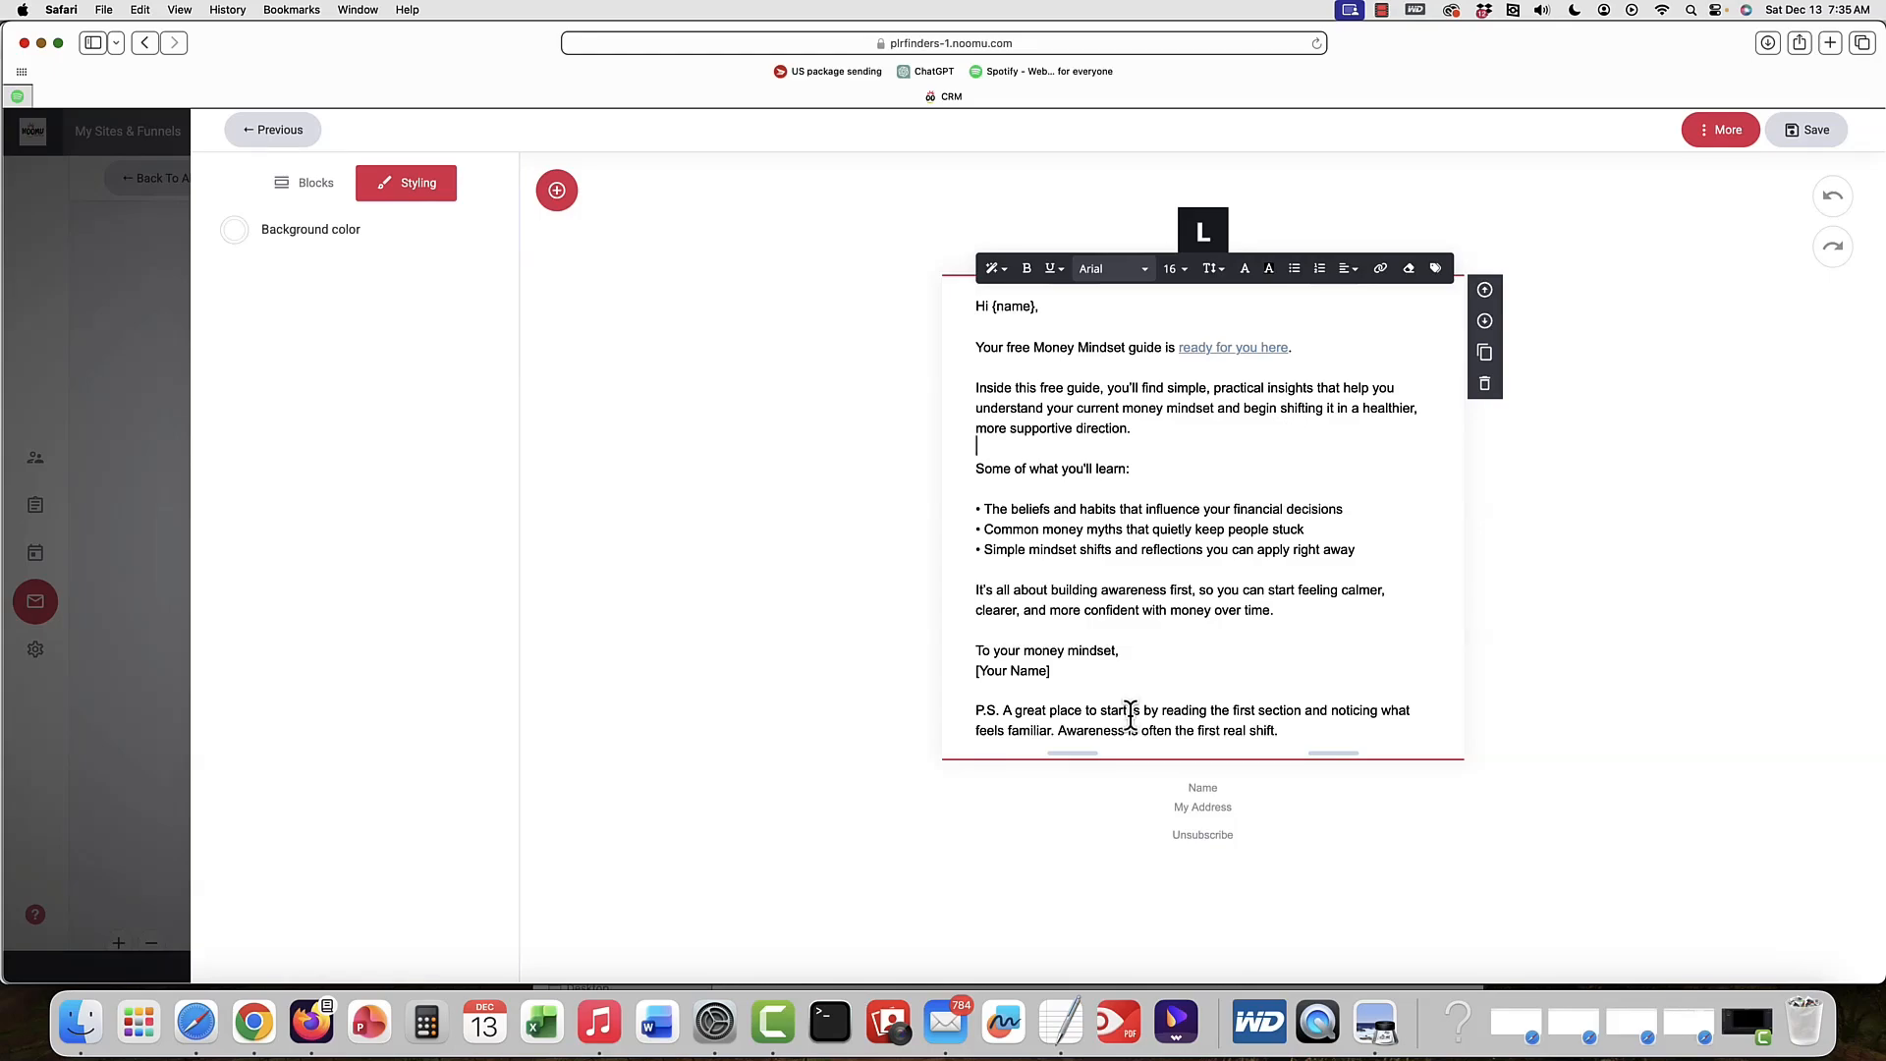
left_click(1726, 140)
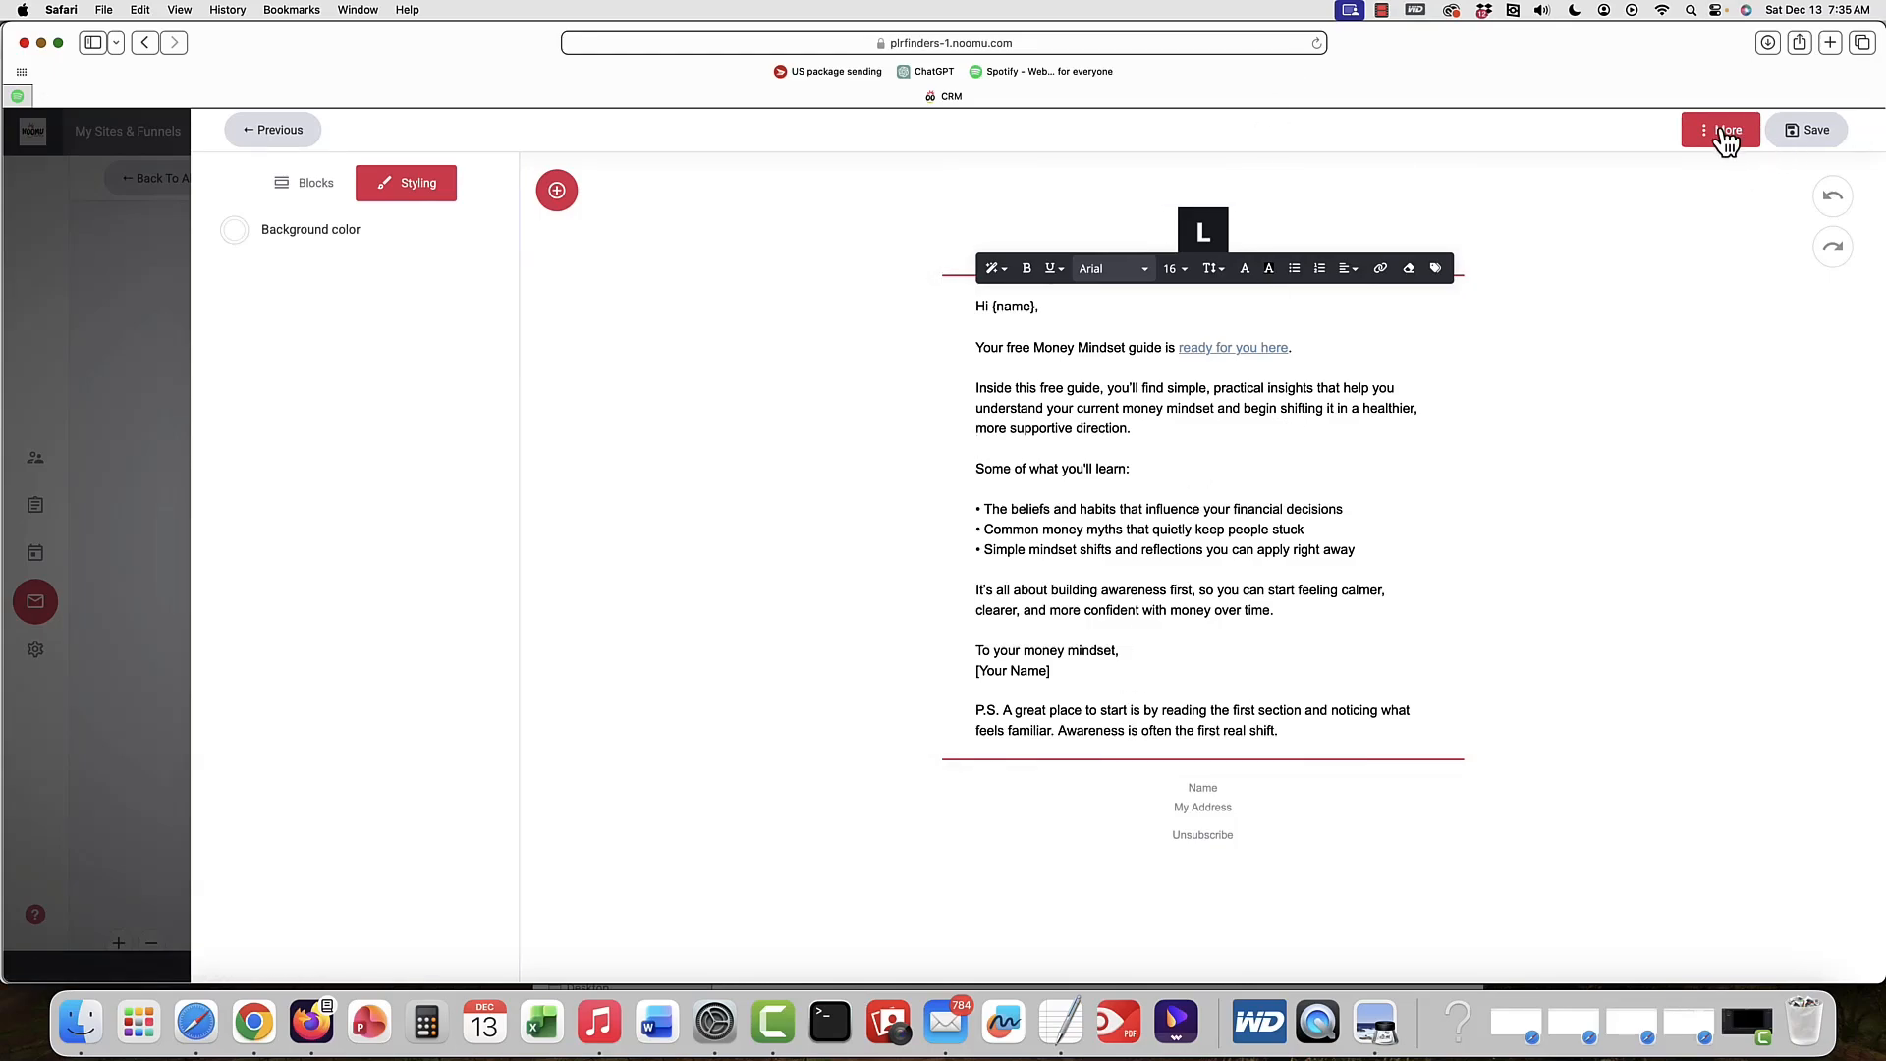
left_click(1726, 139)
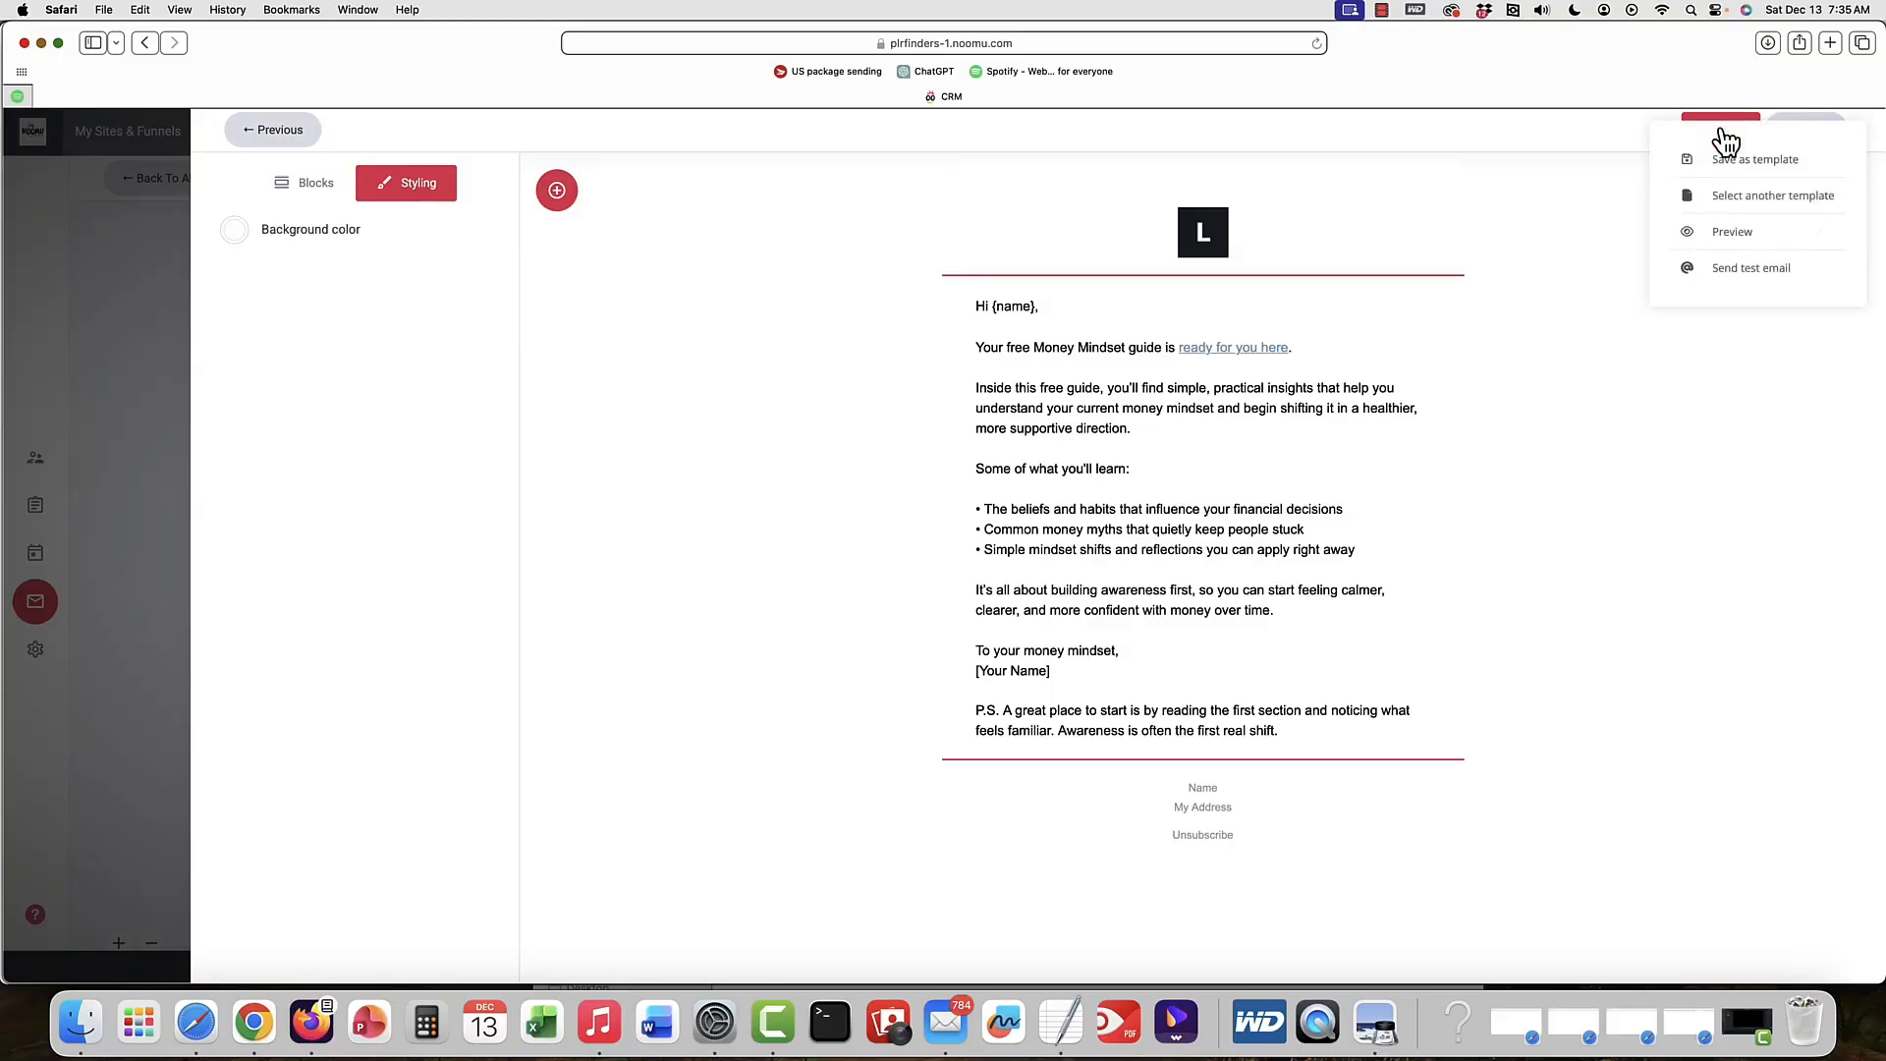
left_click(1470, 507)
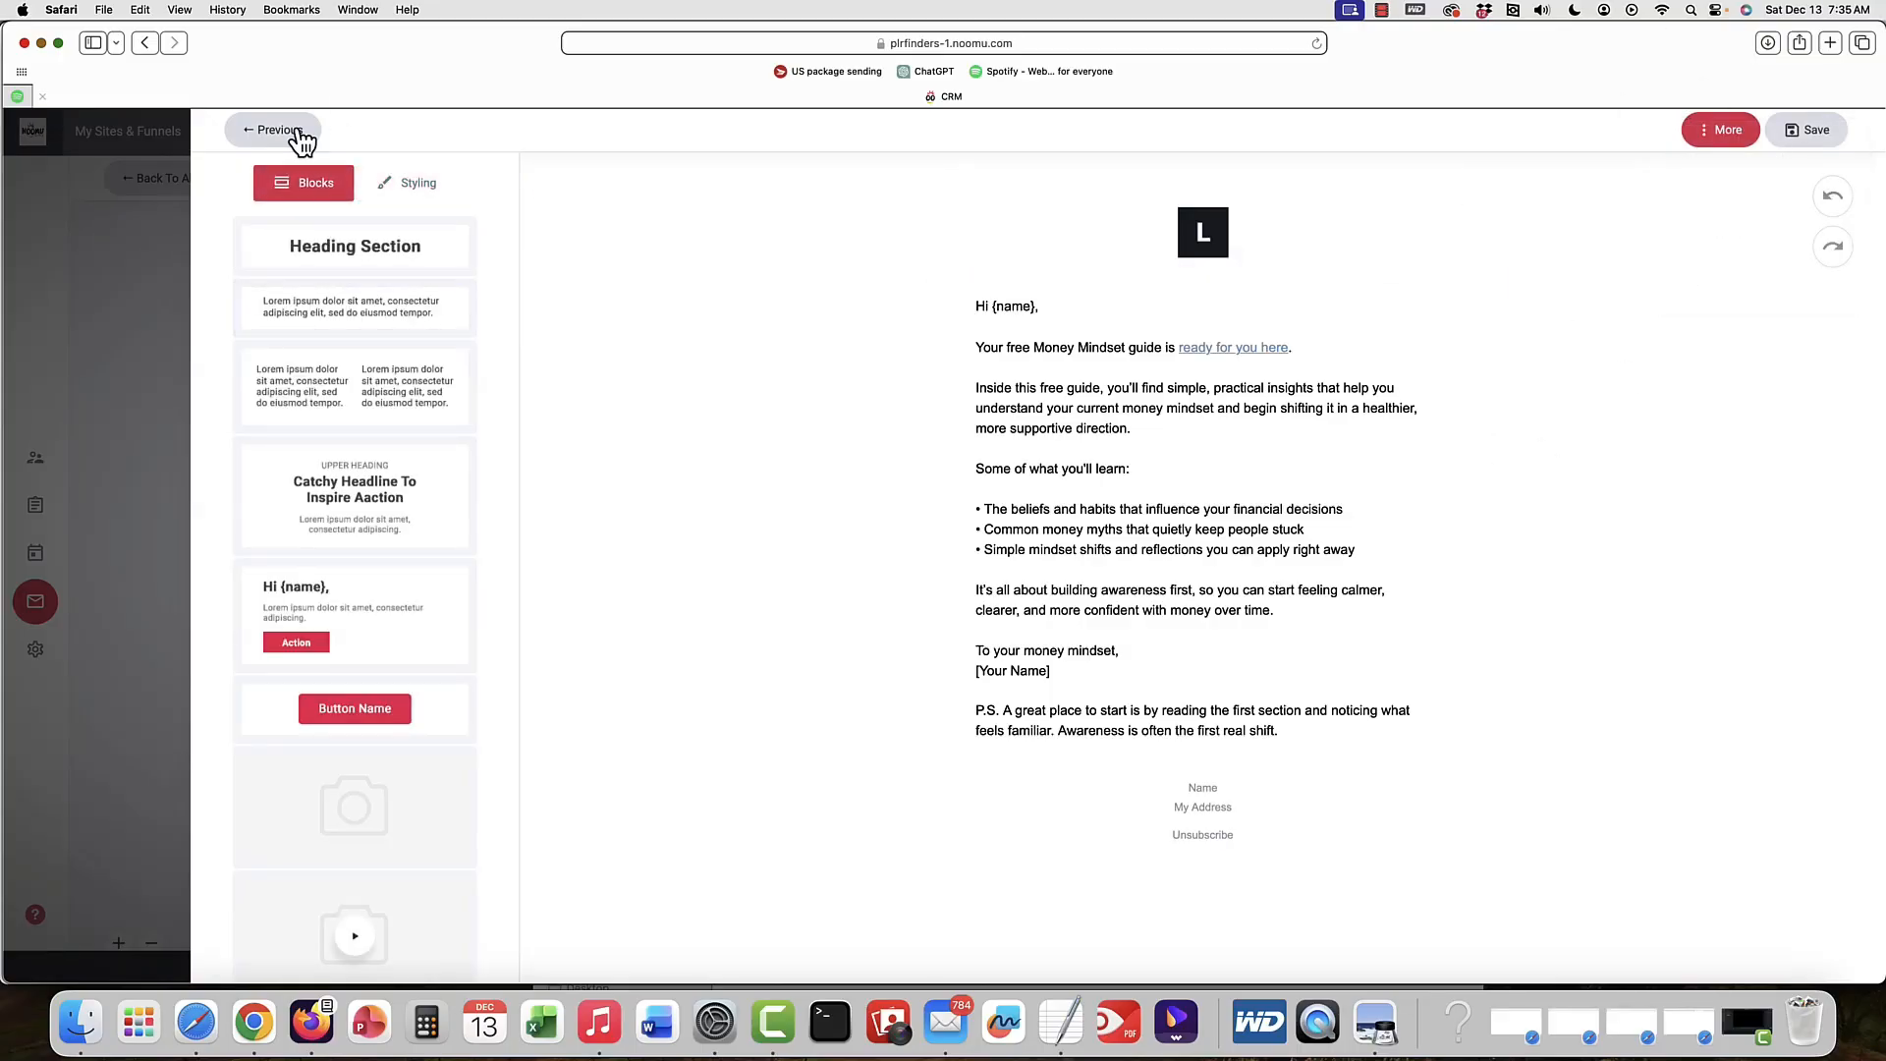
left_click(279, 137)
left_click(1468, 463)
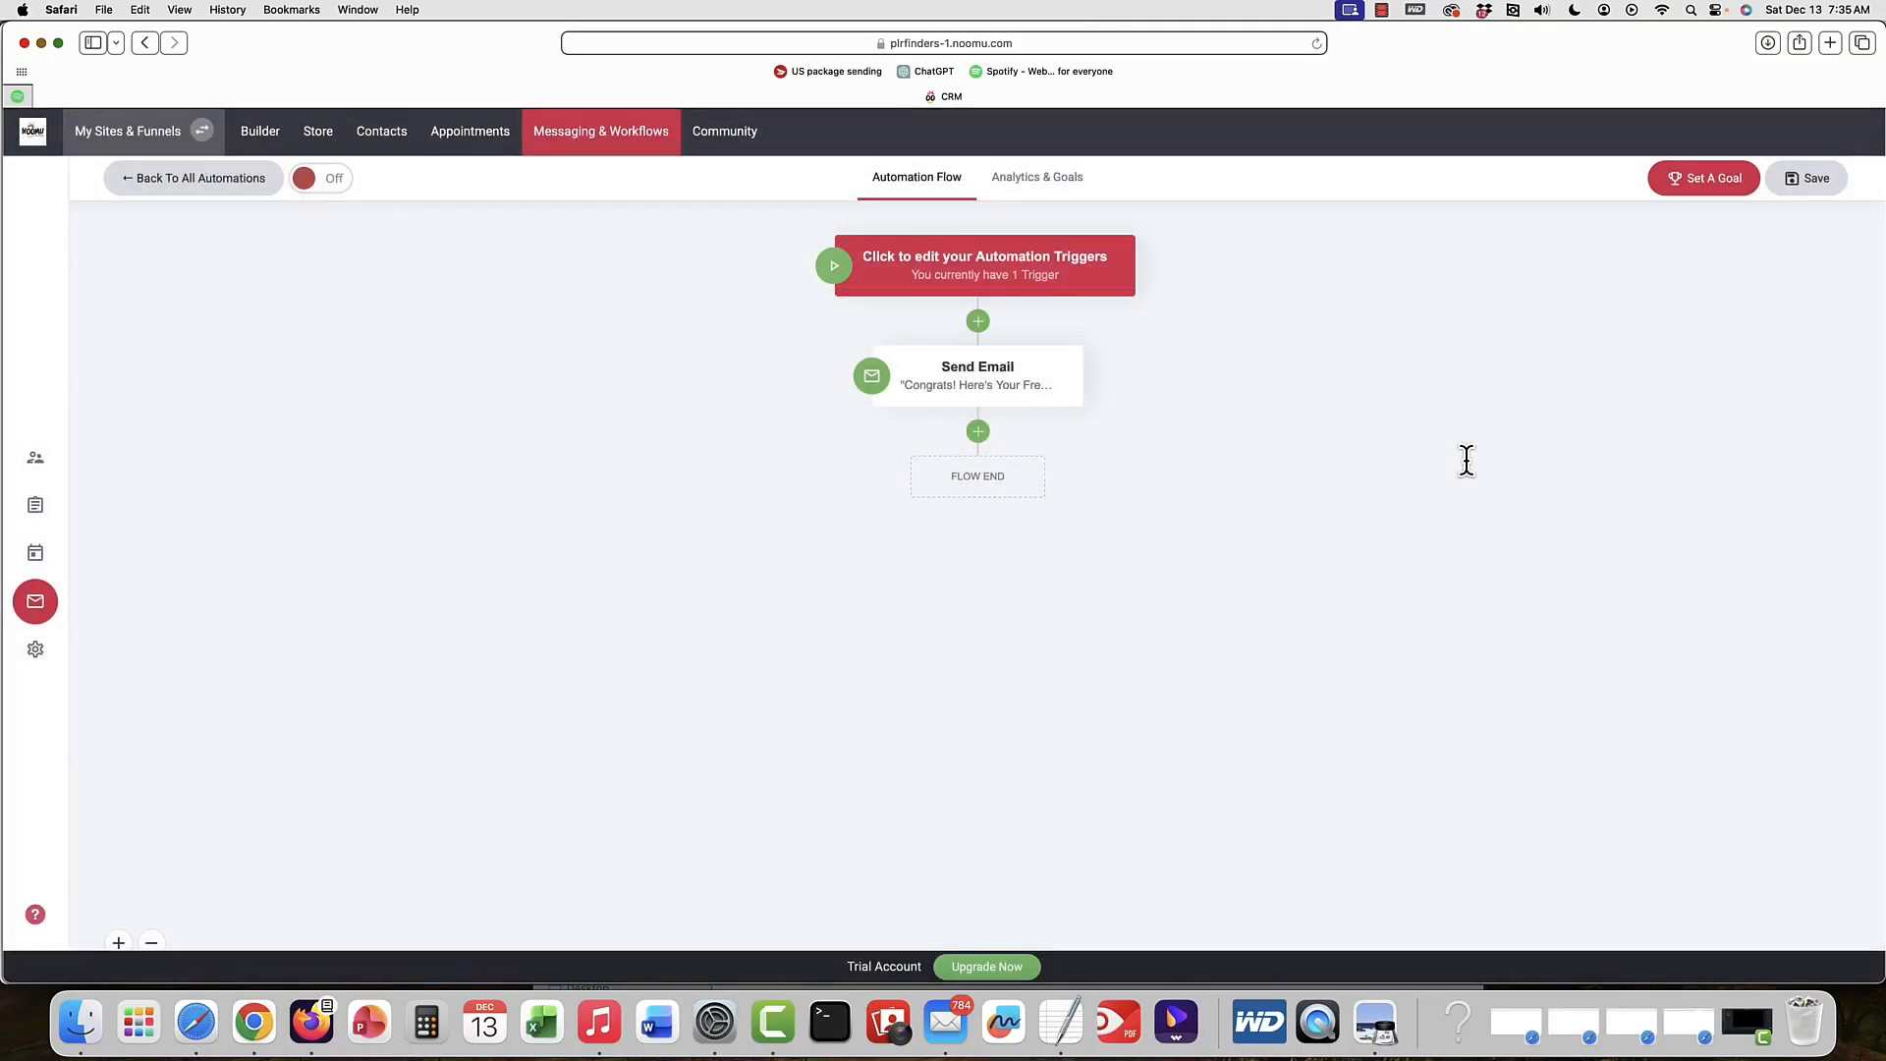
- Leave the automation and review the verified domains and brand details in the messaging settings
left_click(157, 179)
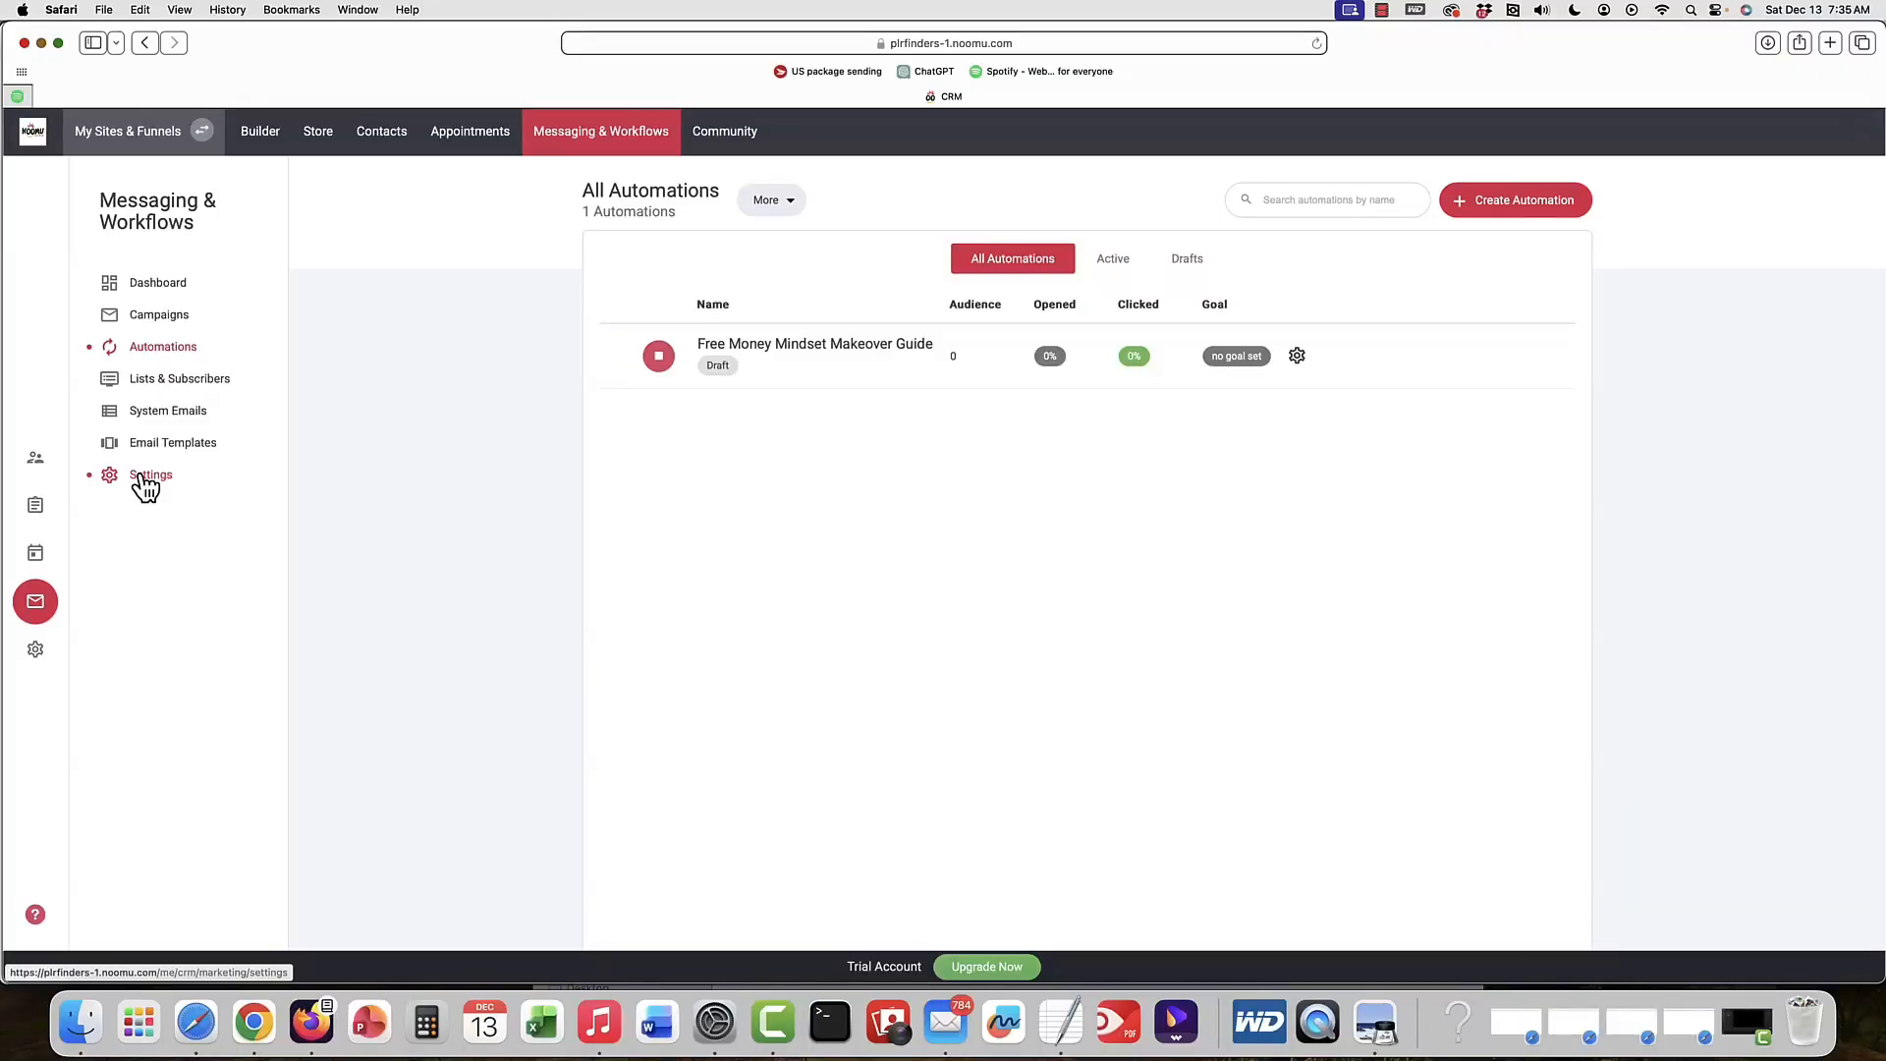
left_click(140, 476)
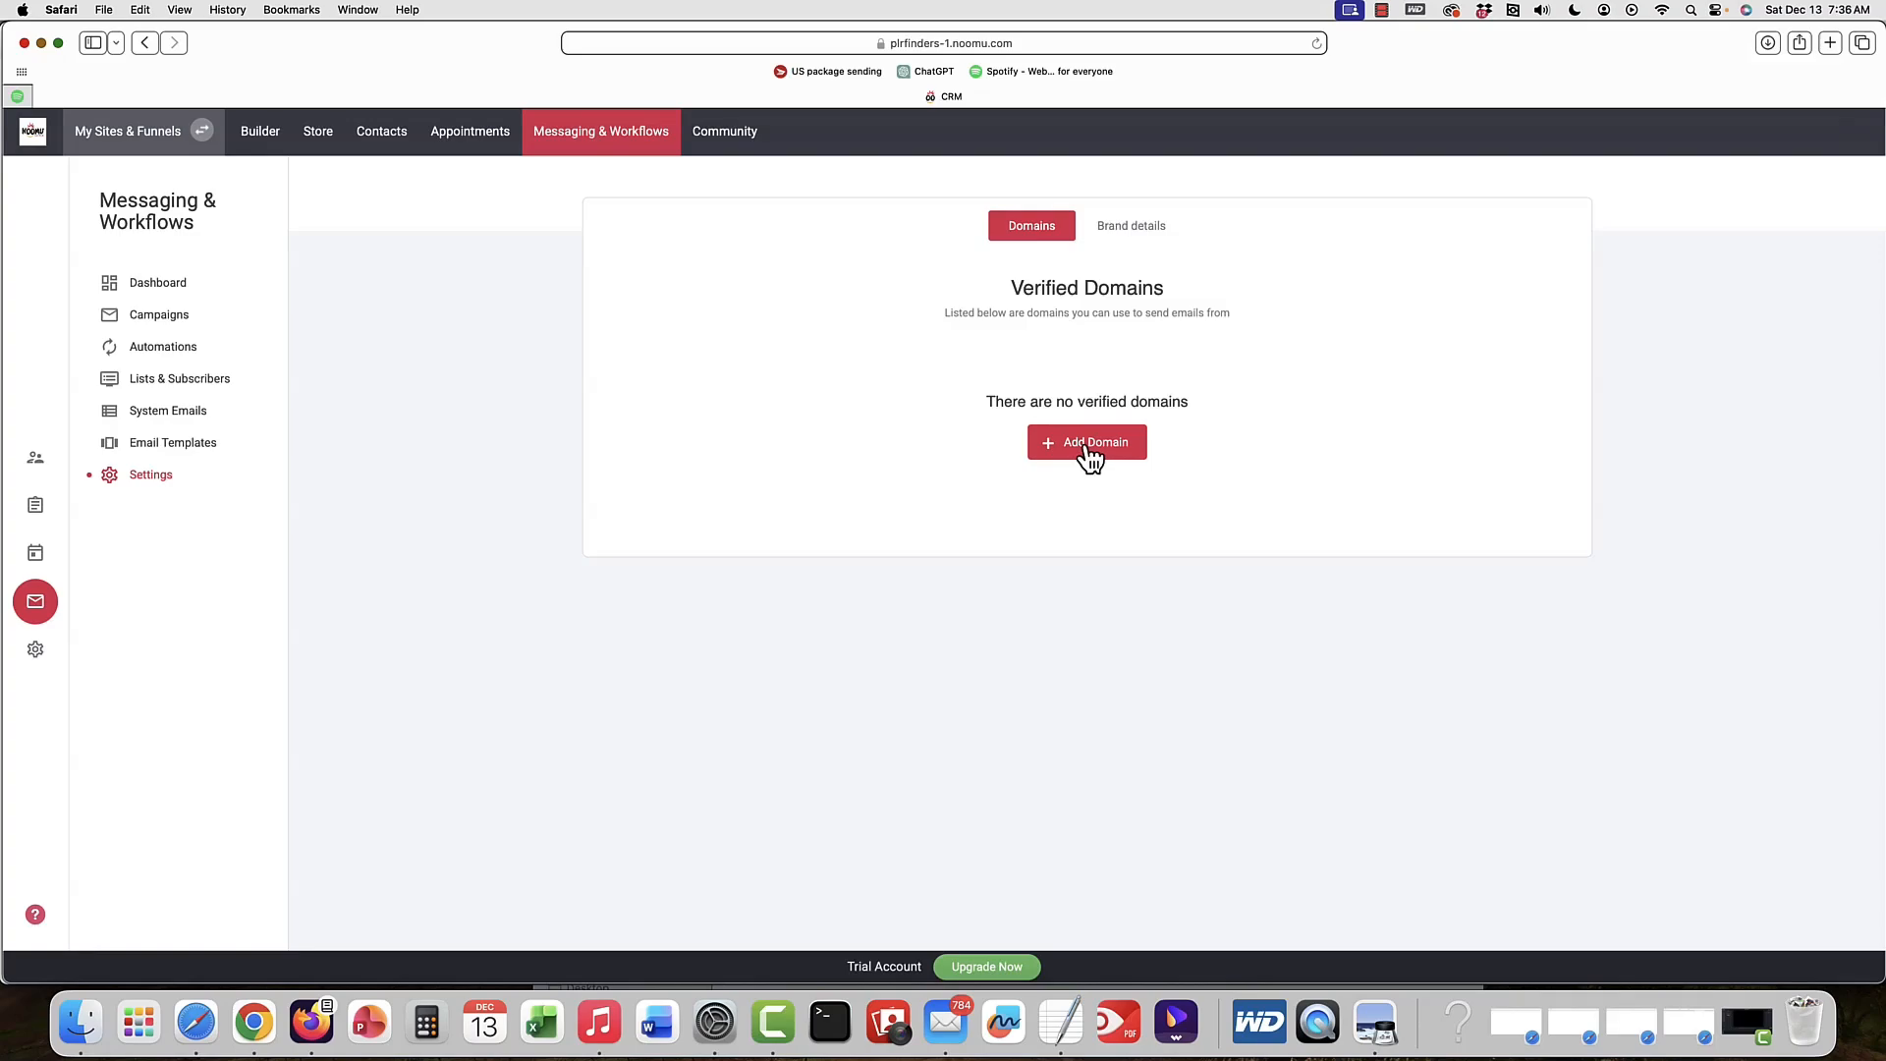
left_click(1134, 233)
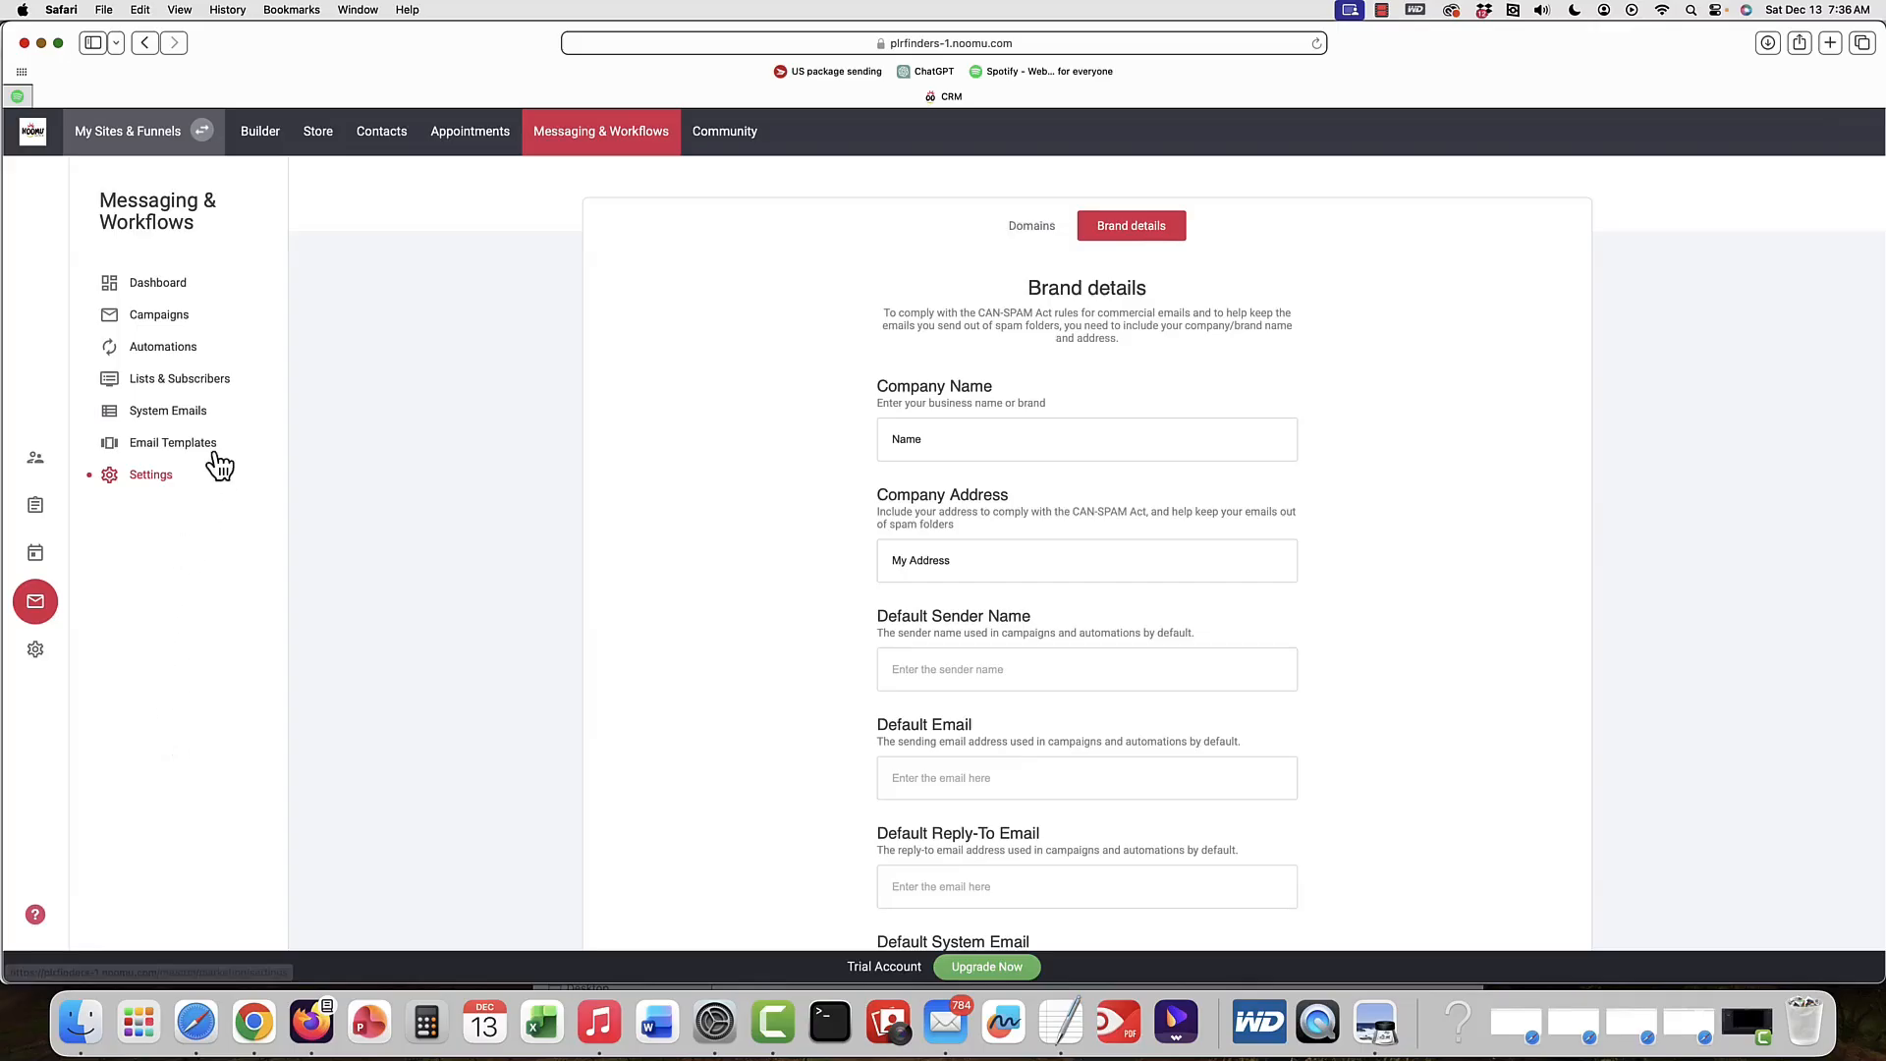
- Return to the automations list and check the available actions for the Free Money Mindset Makeover Guide automation
left_click(173, 349)
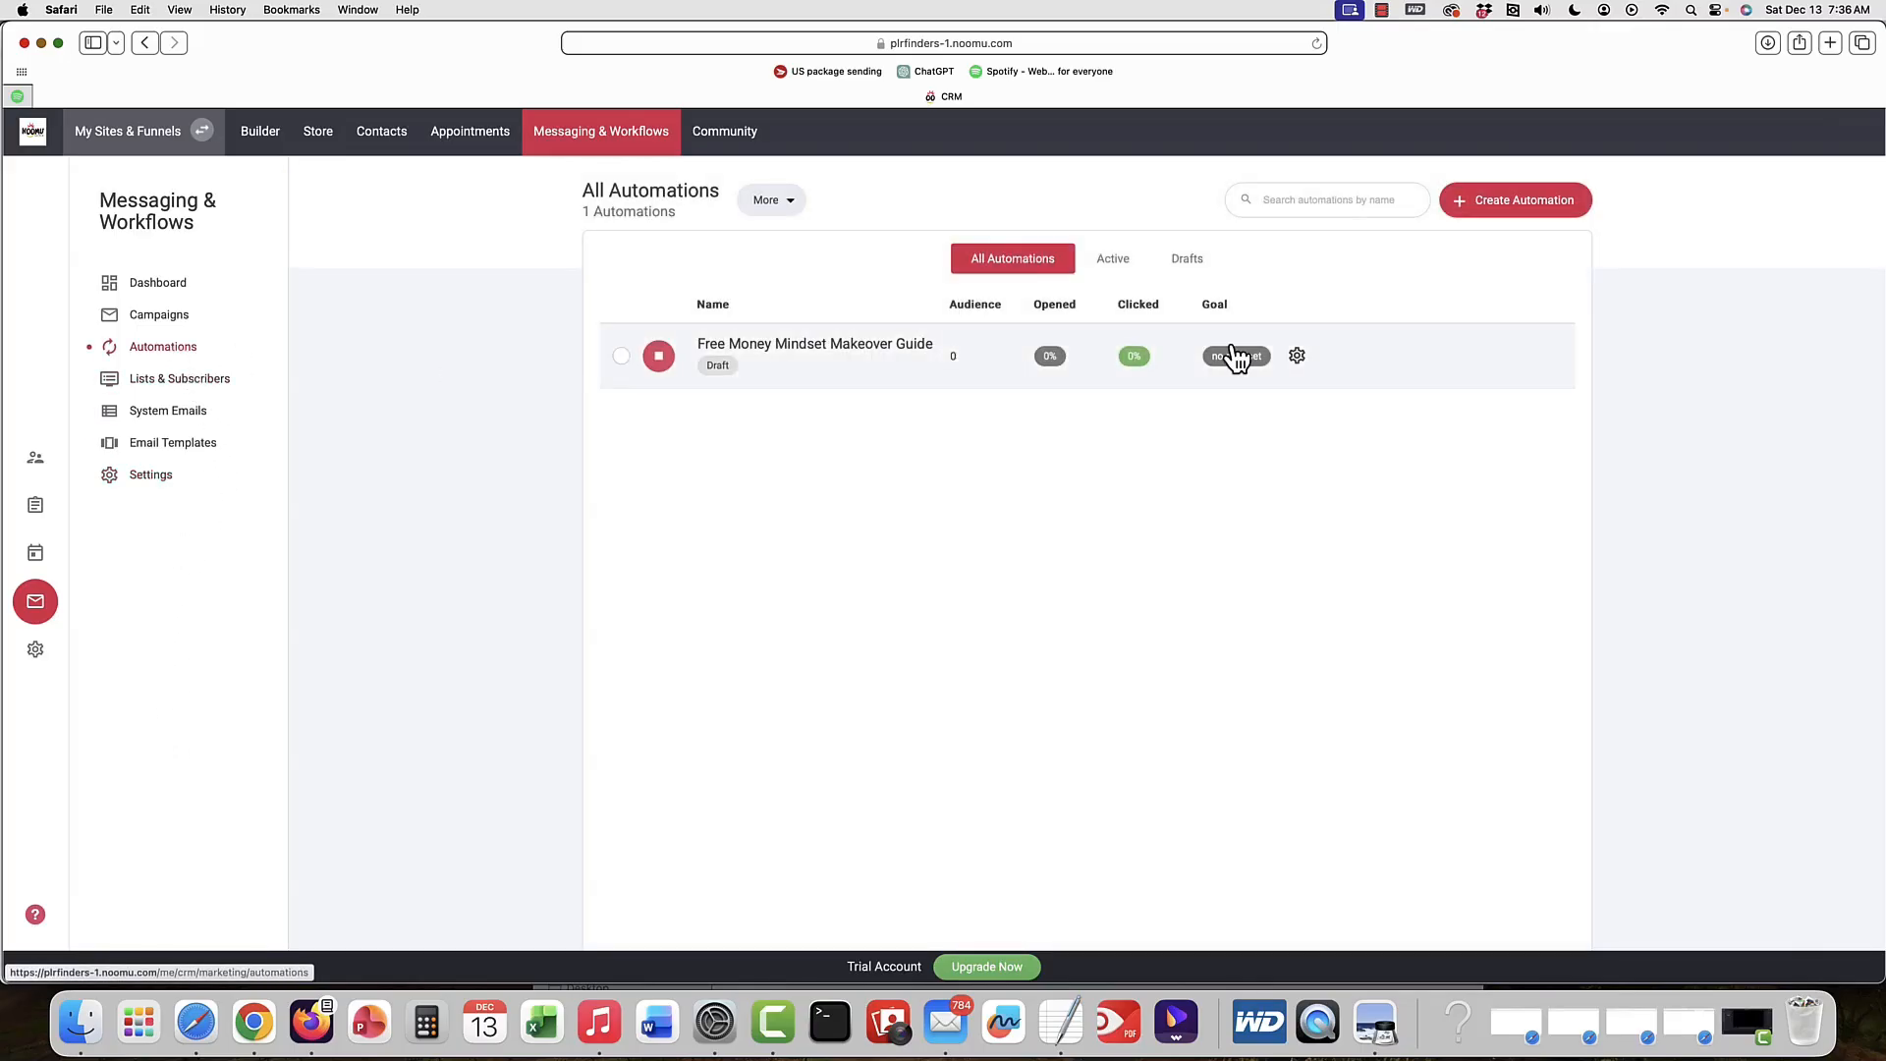
left_click(1297, 358)
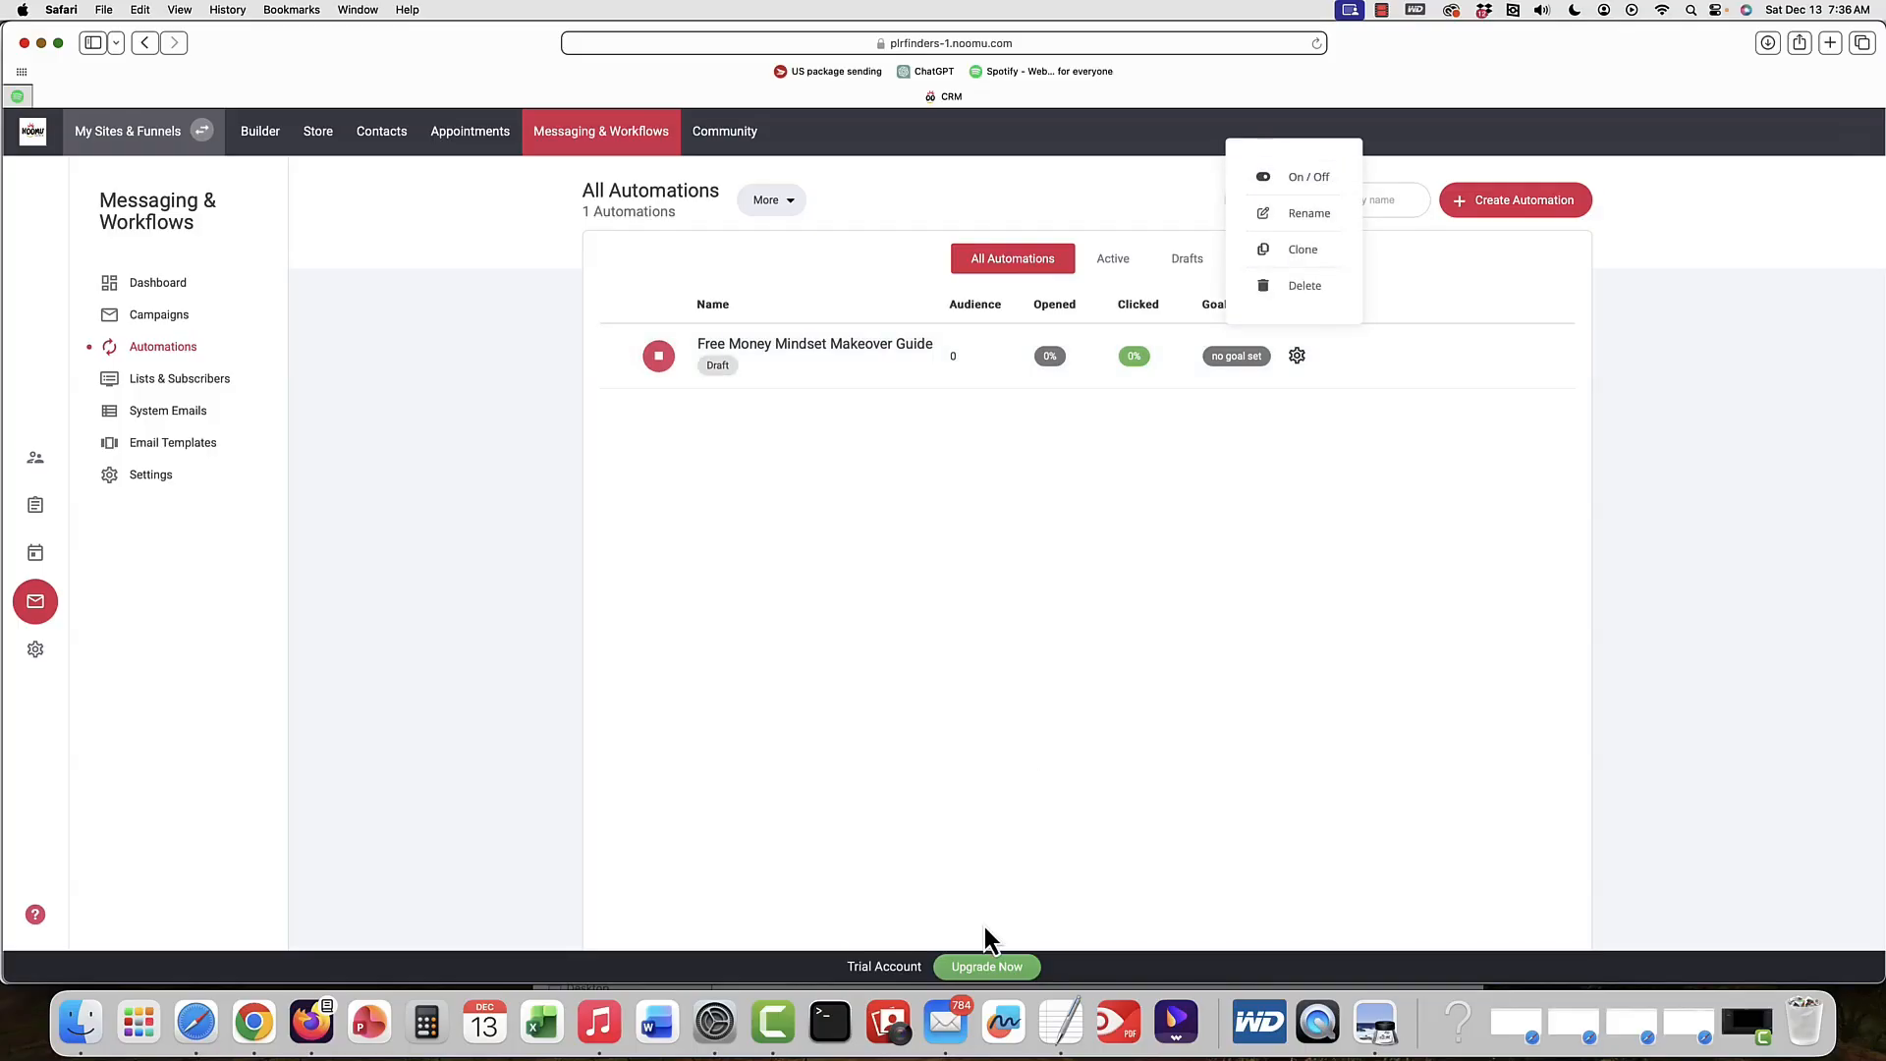
left_click(1051, 820)
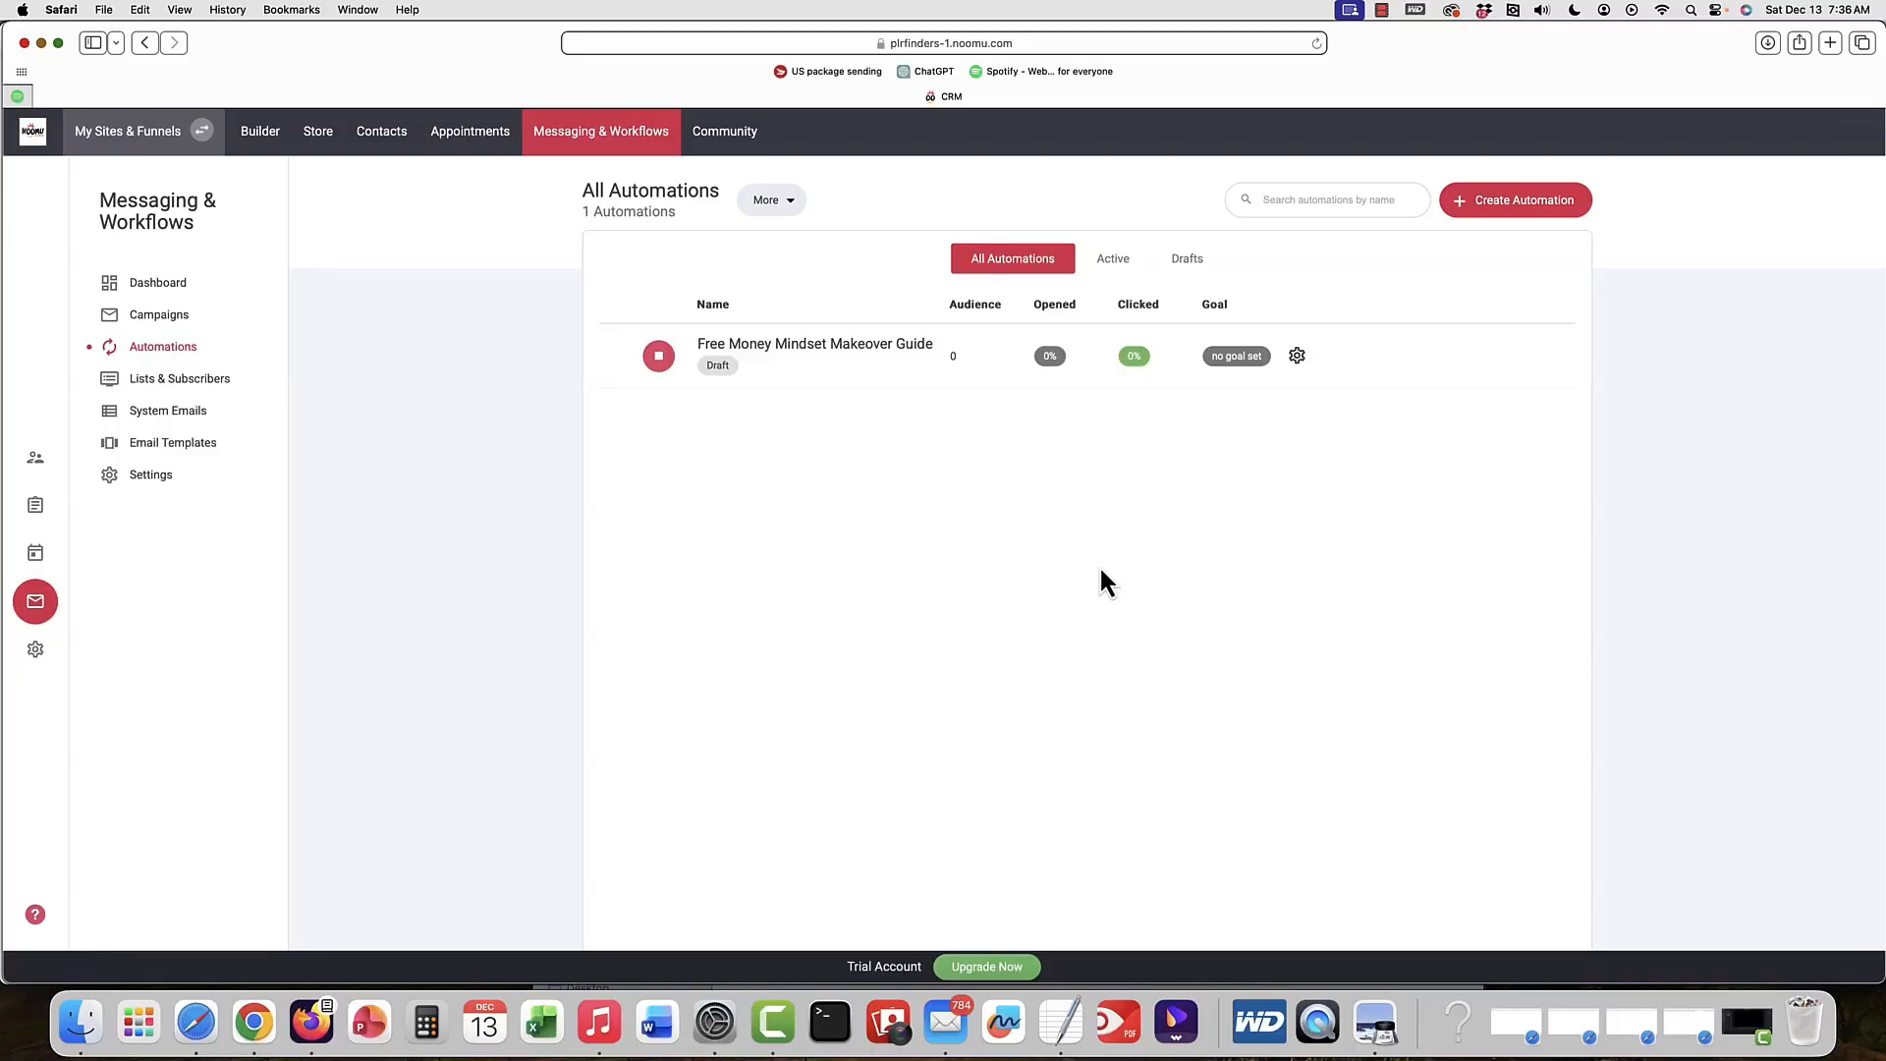
- Open the website builder and review the opt-in page from the funnel publisher note to the "Why I Made This Guide" section
left_click(264, 134)
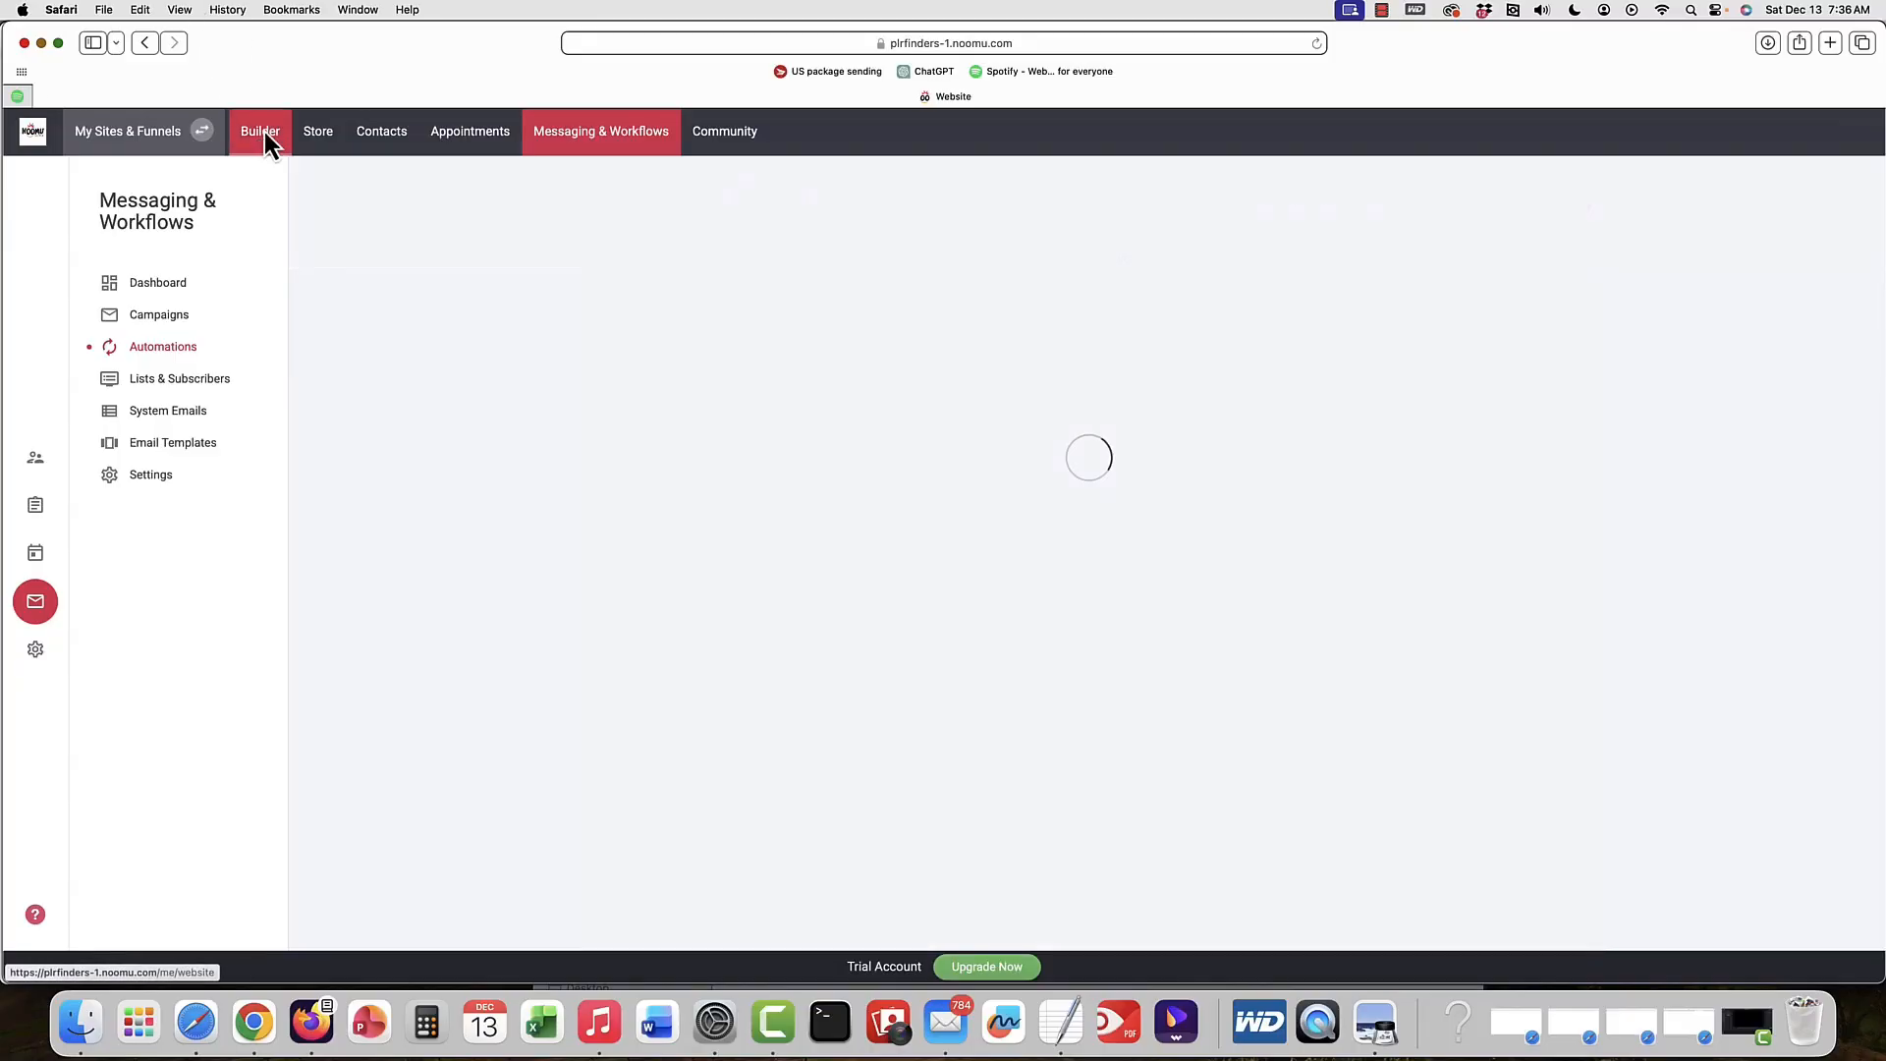
scroll(1070, 646, "down", 7)
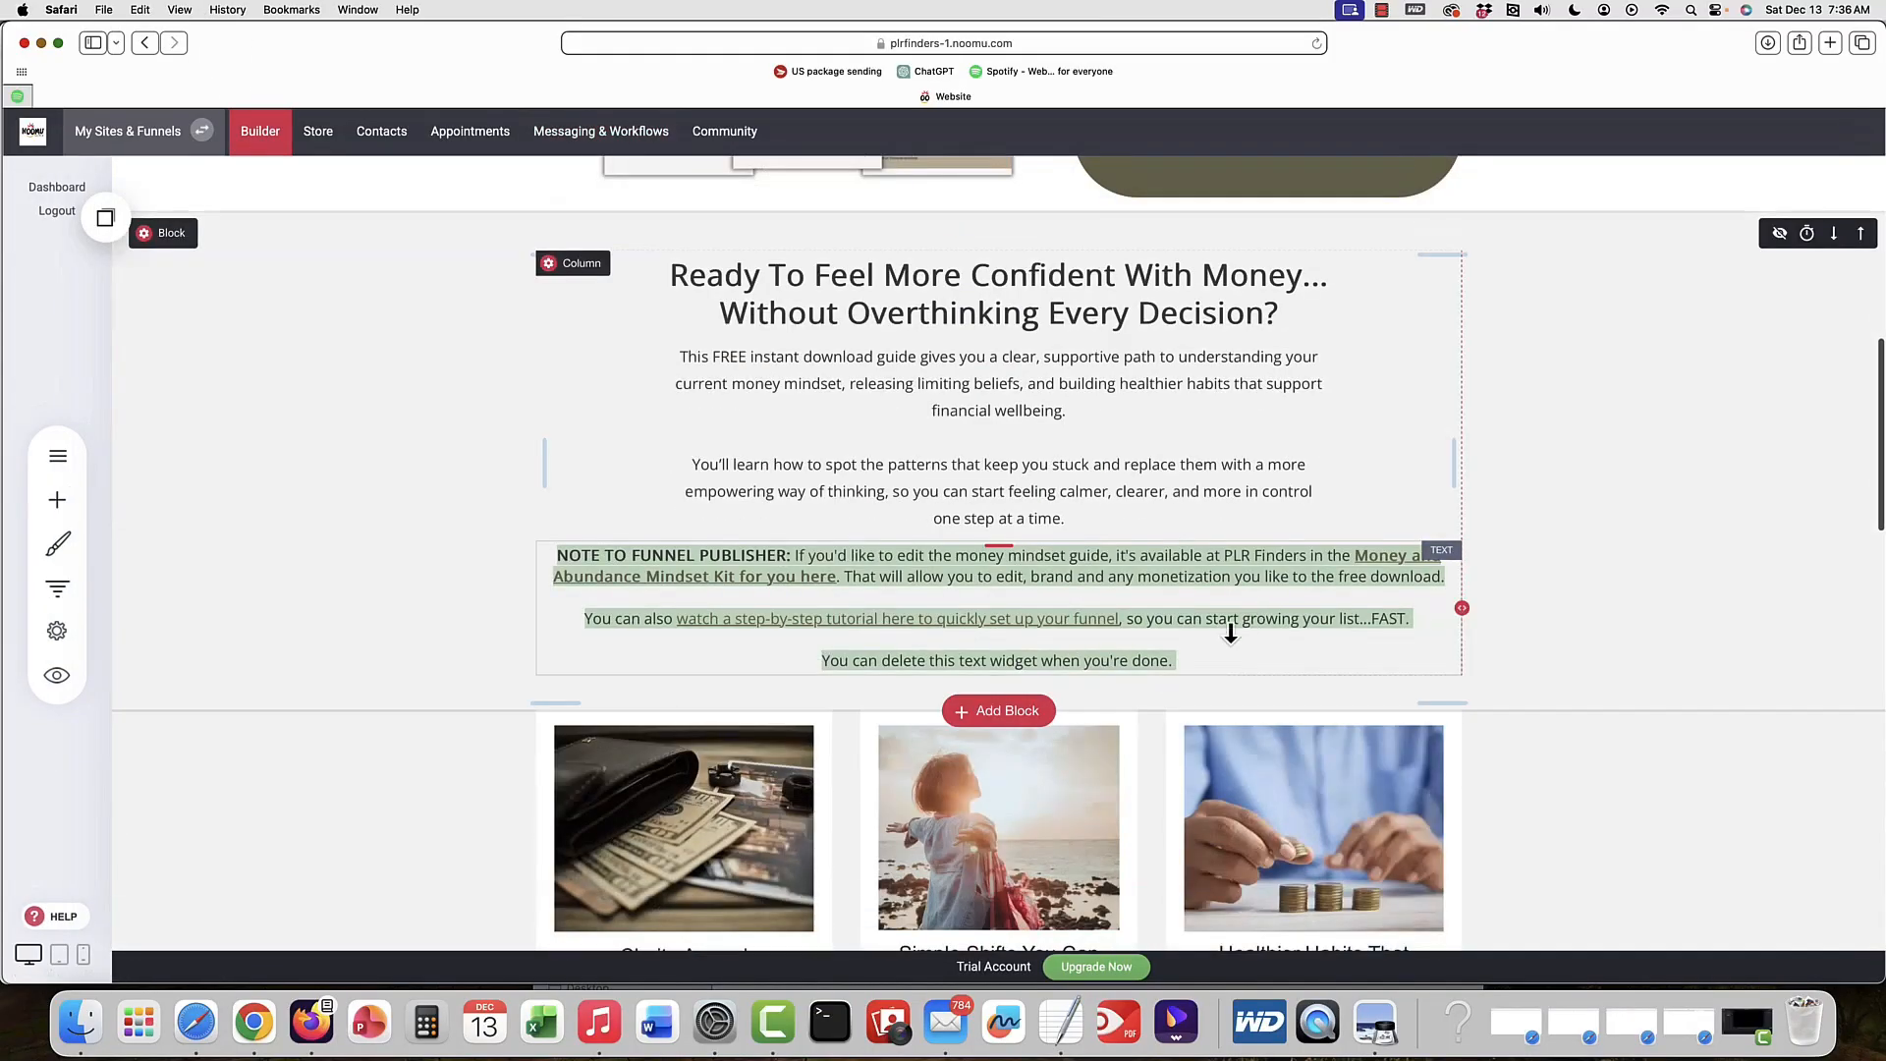
scroll(842, 599, "down", 2)
scroll(842, 597, "down", 12)
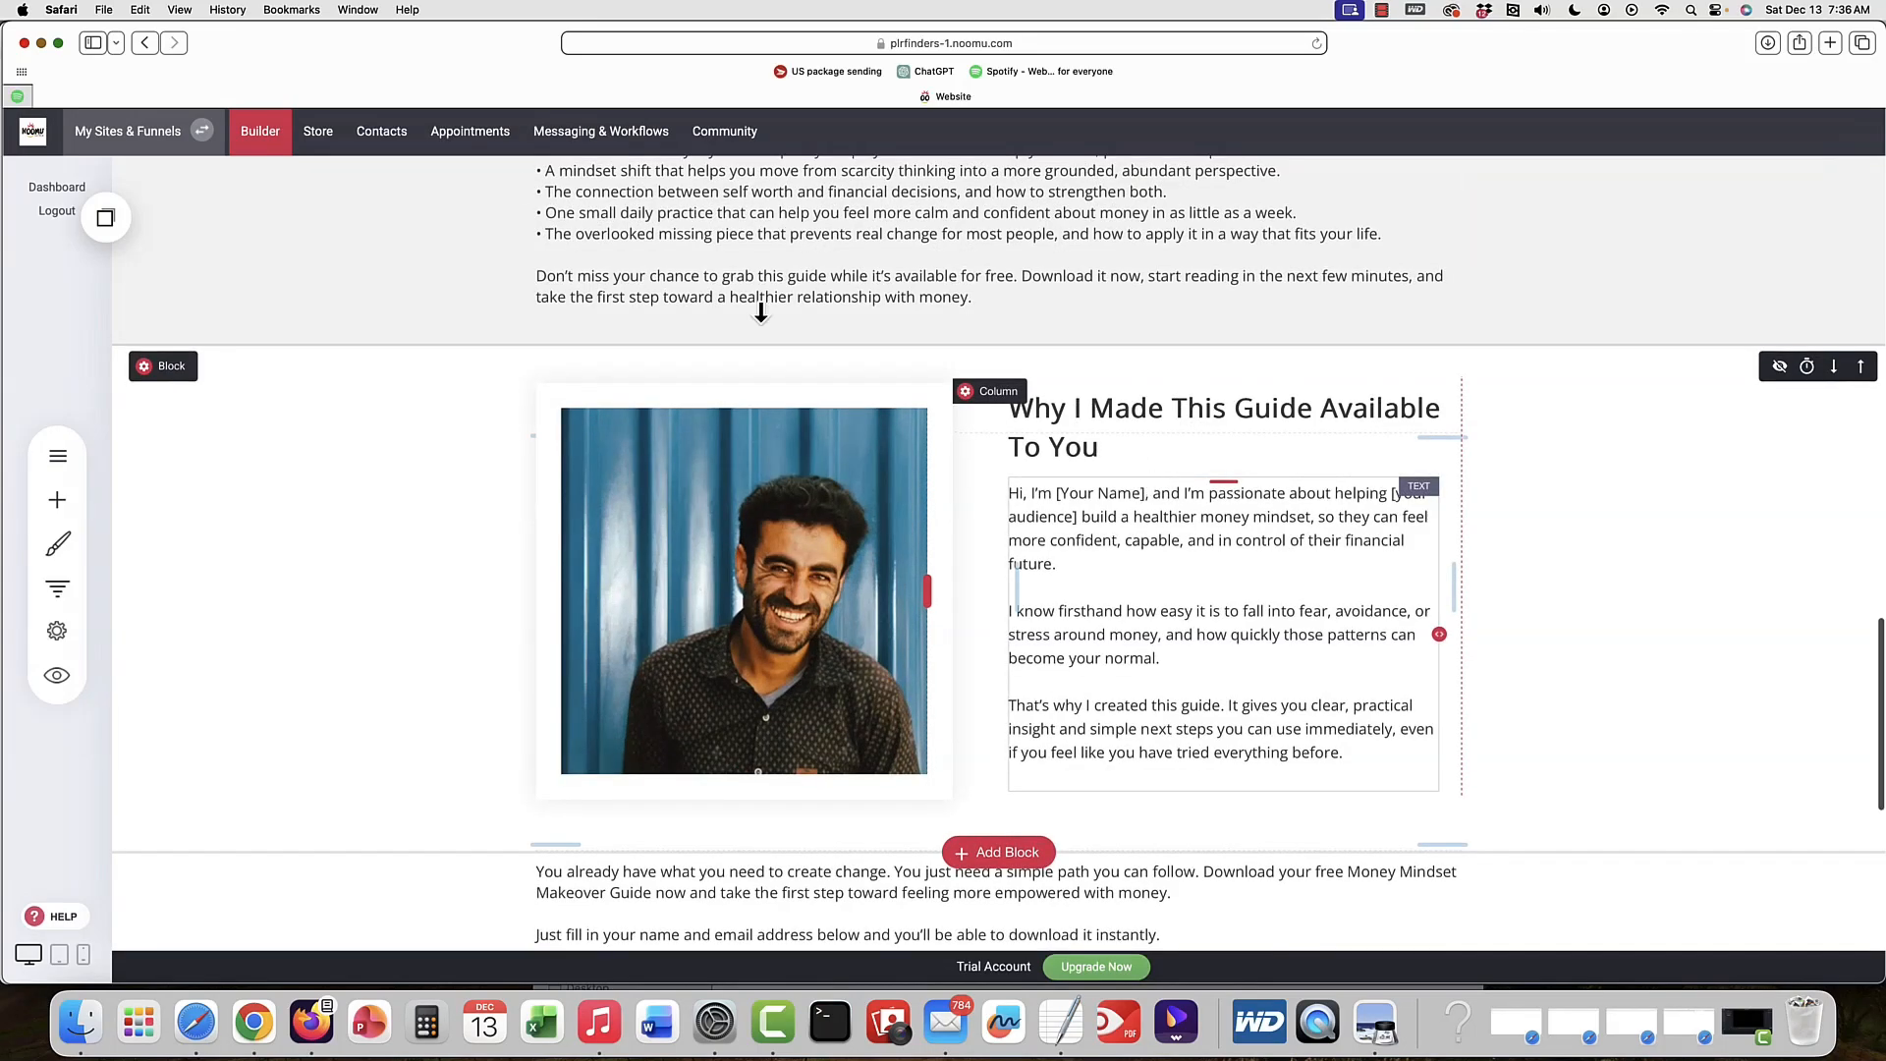
- Open the Thank You + Download page and select the placeholder heading about promoting a product or service
left_click(55, 457)
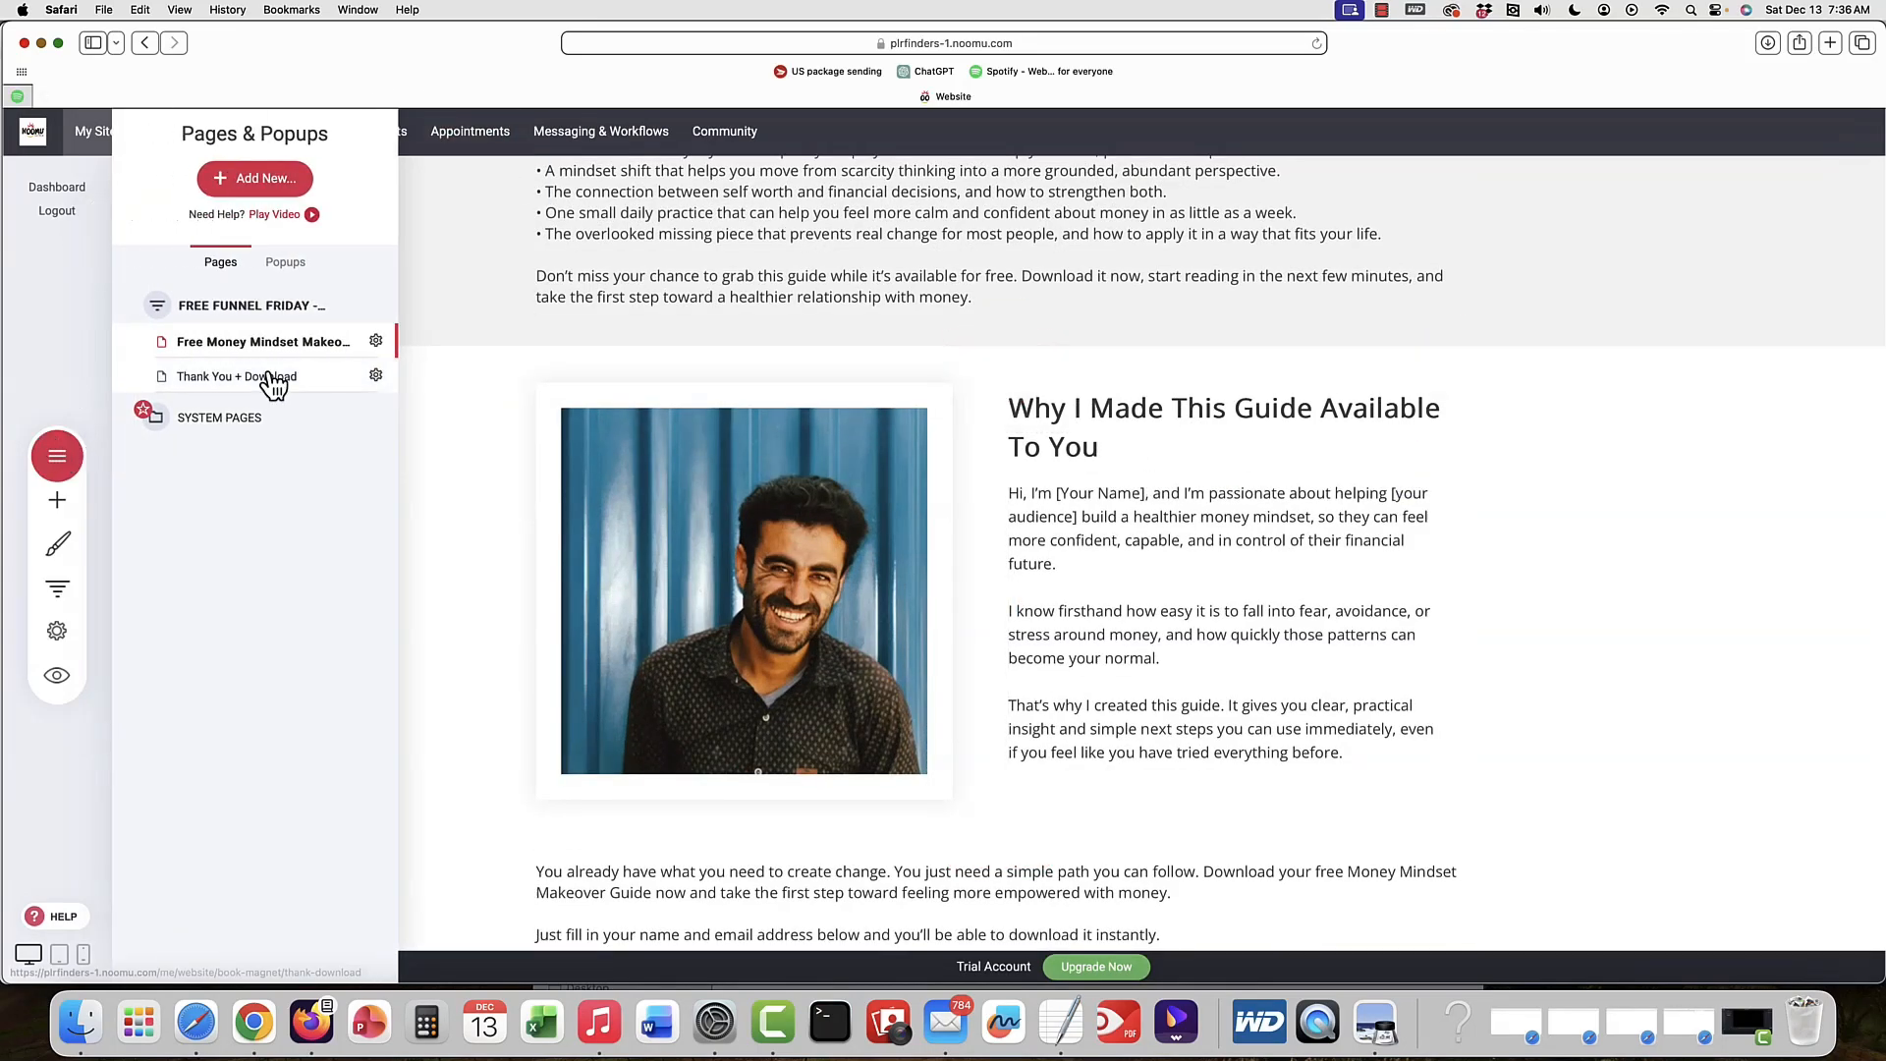
left_click(275, 373)
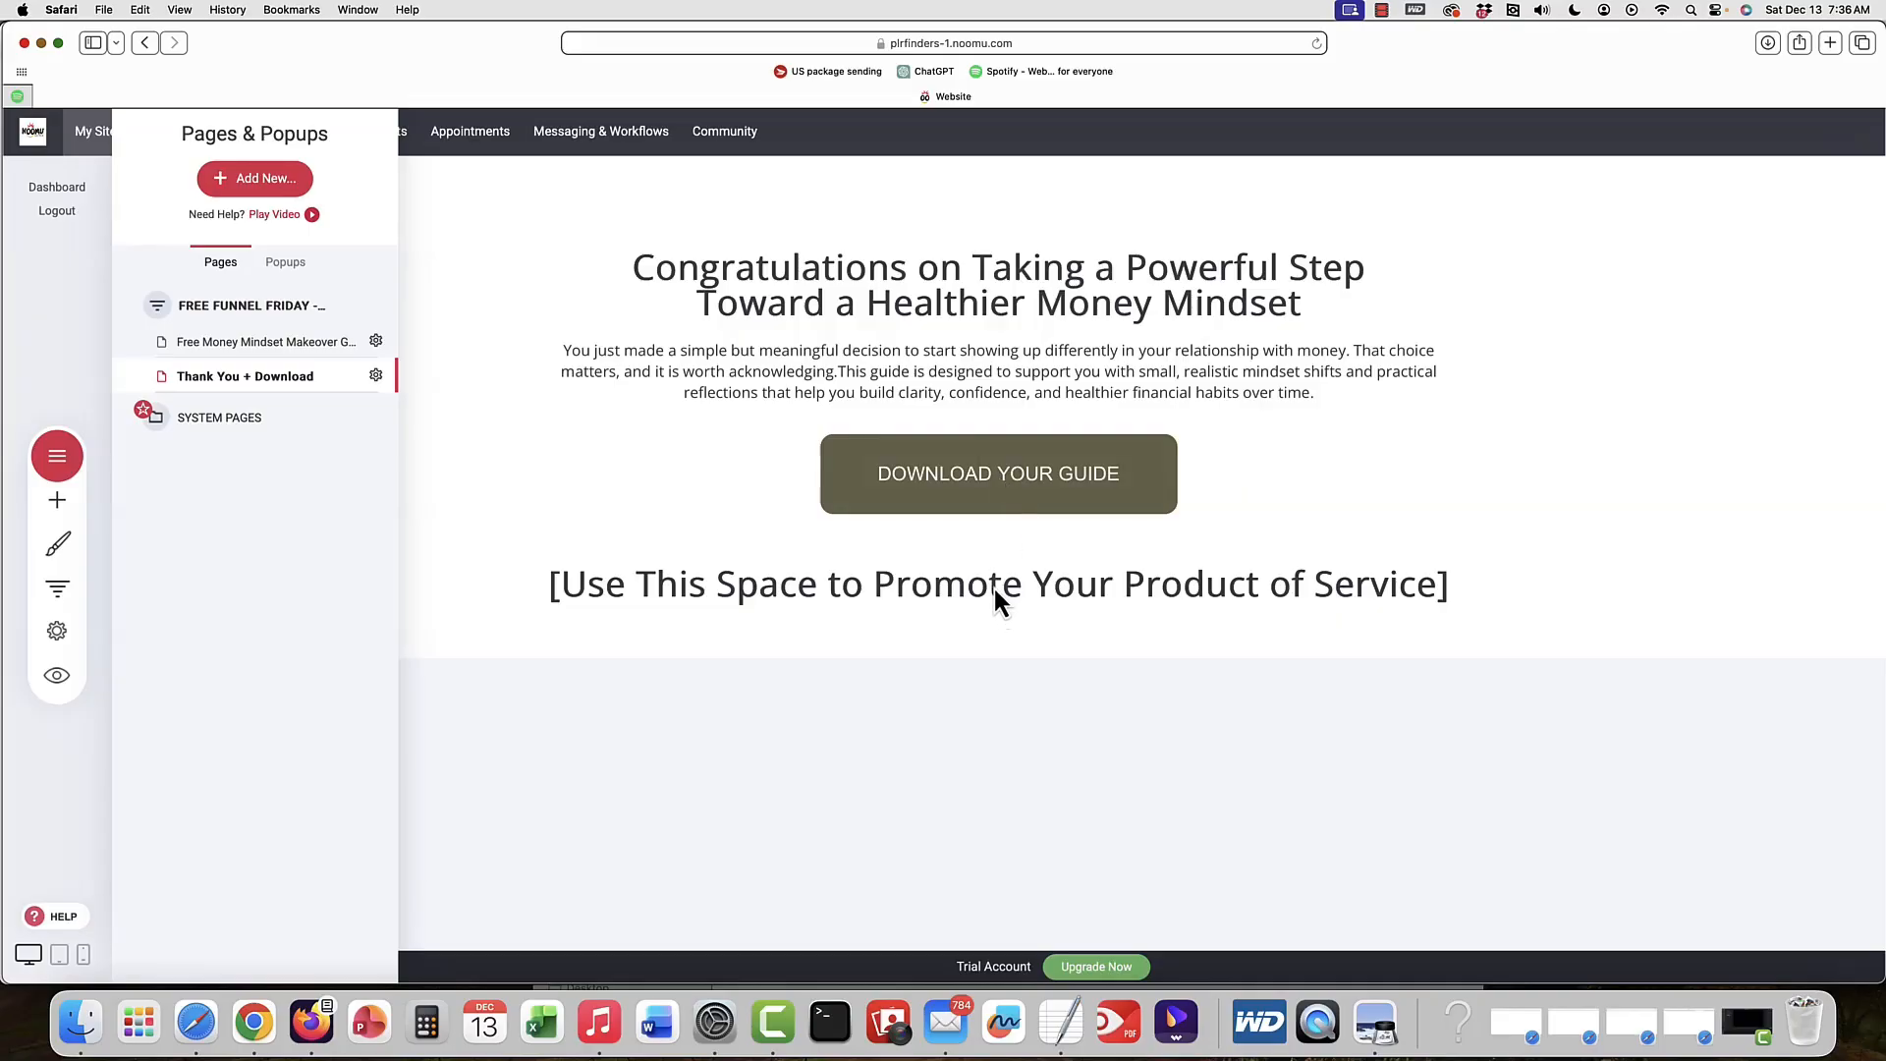
left_click(994, 588)
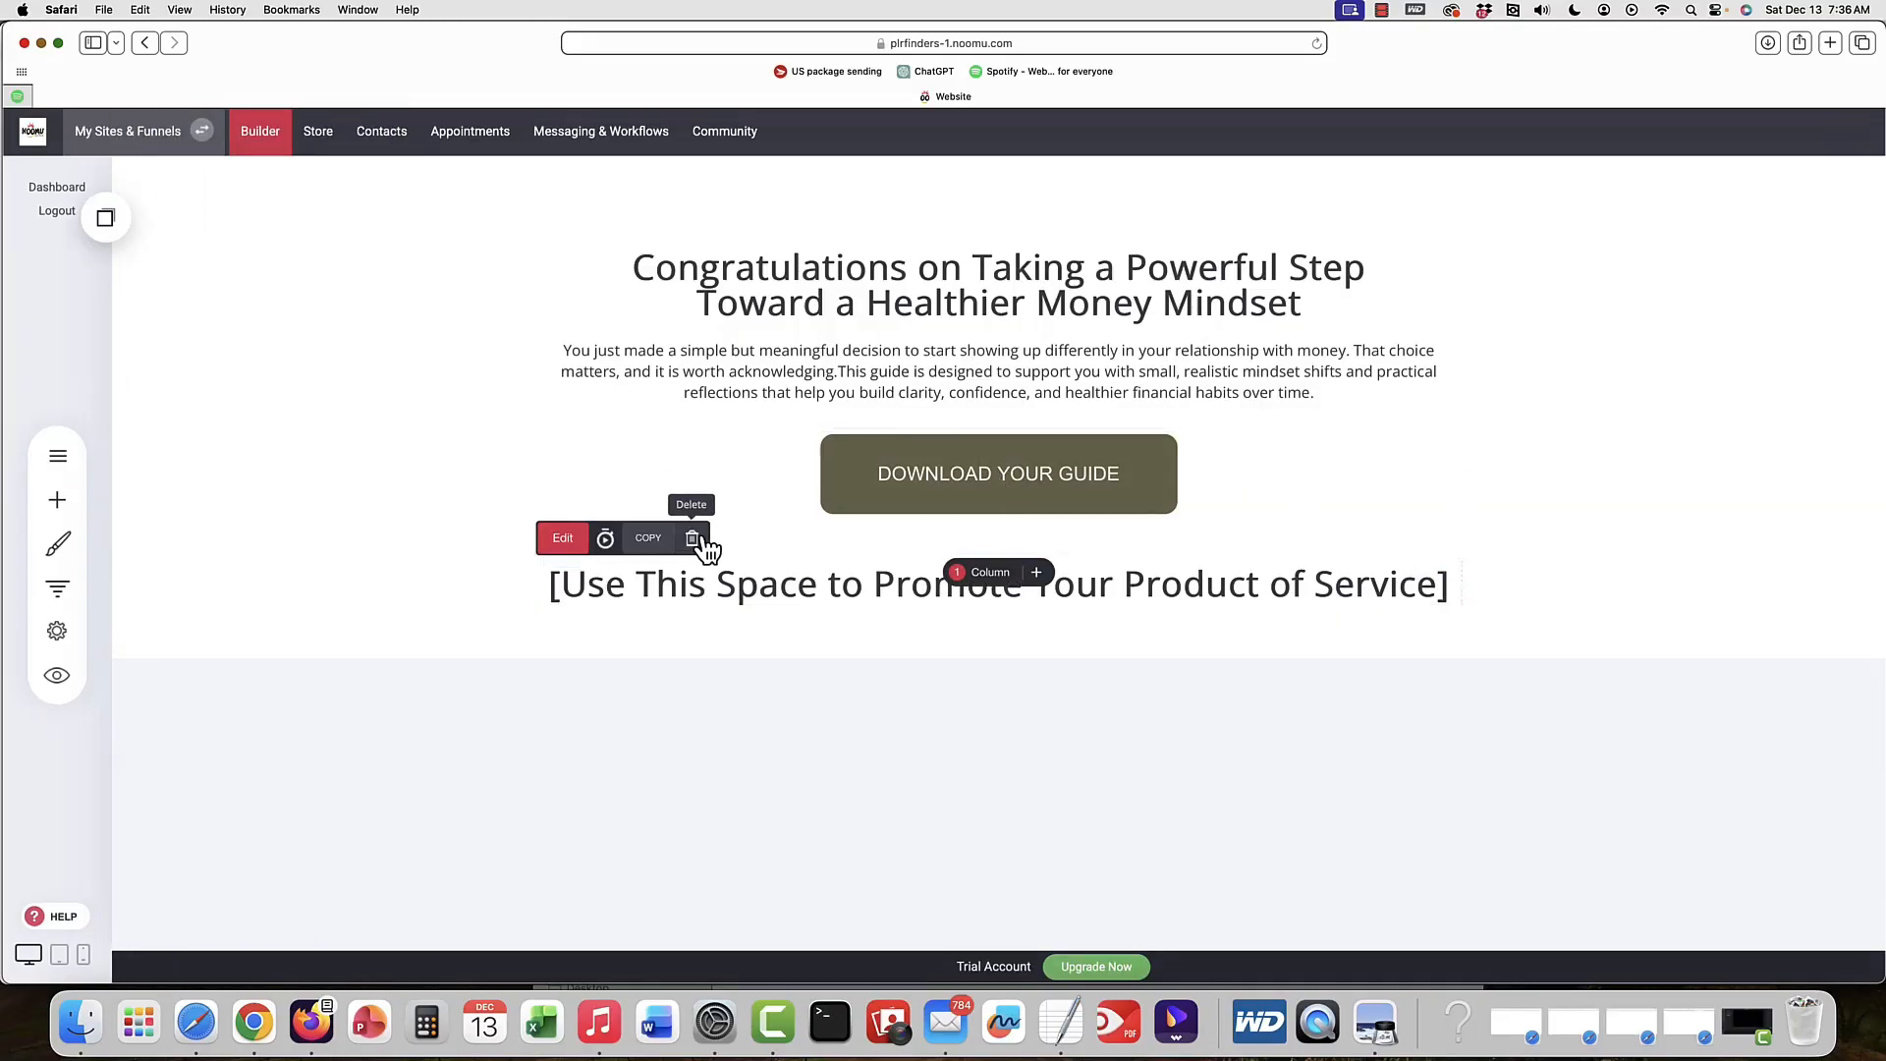
- Revisit the email inside the Free Money Mindset Makeover Guide automation and go back to the automations list
left_click(617, 134)
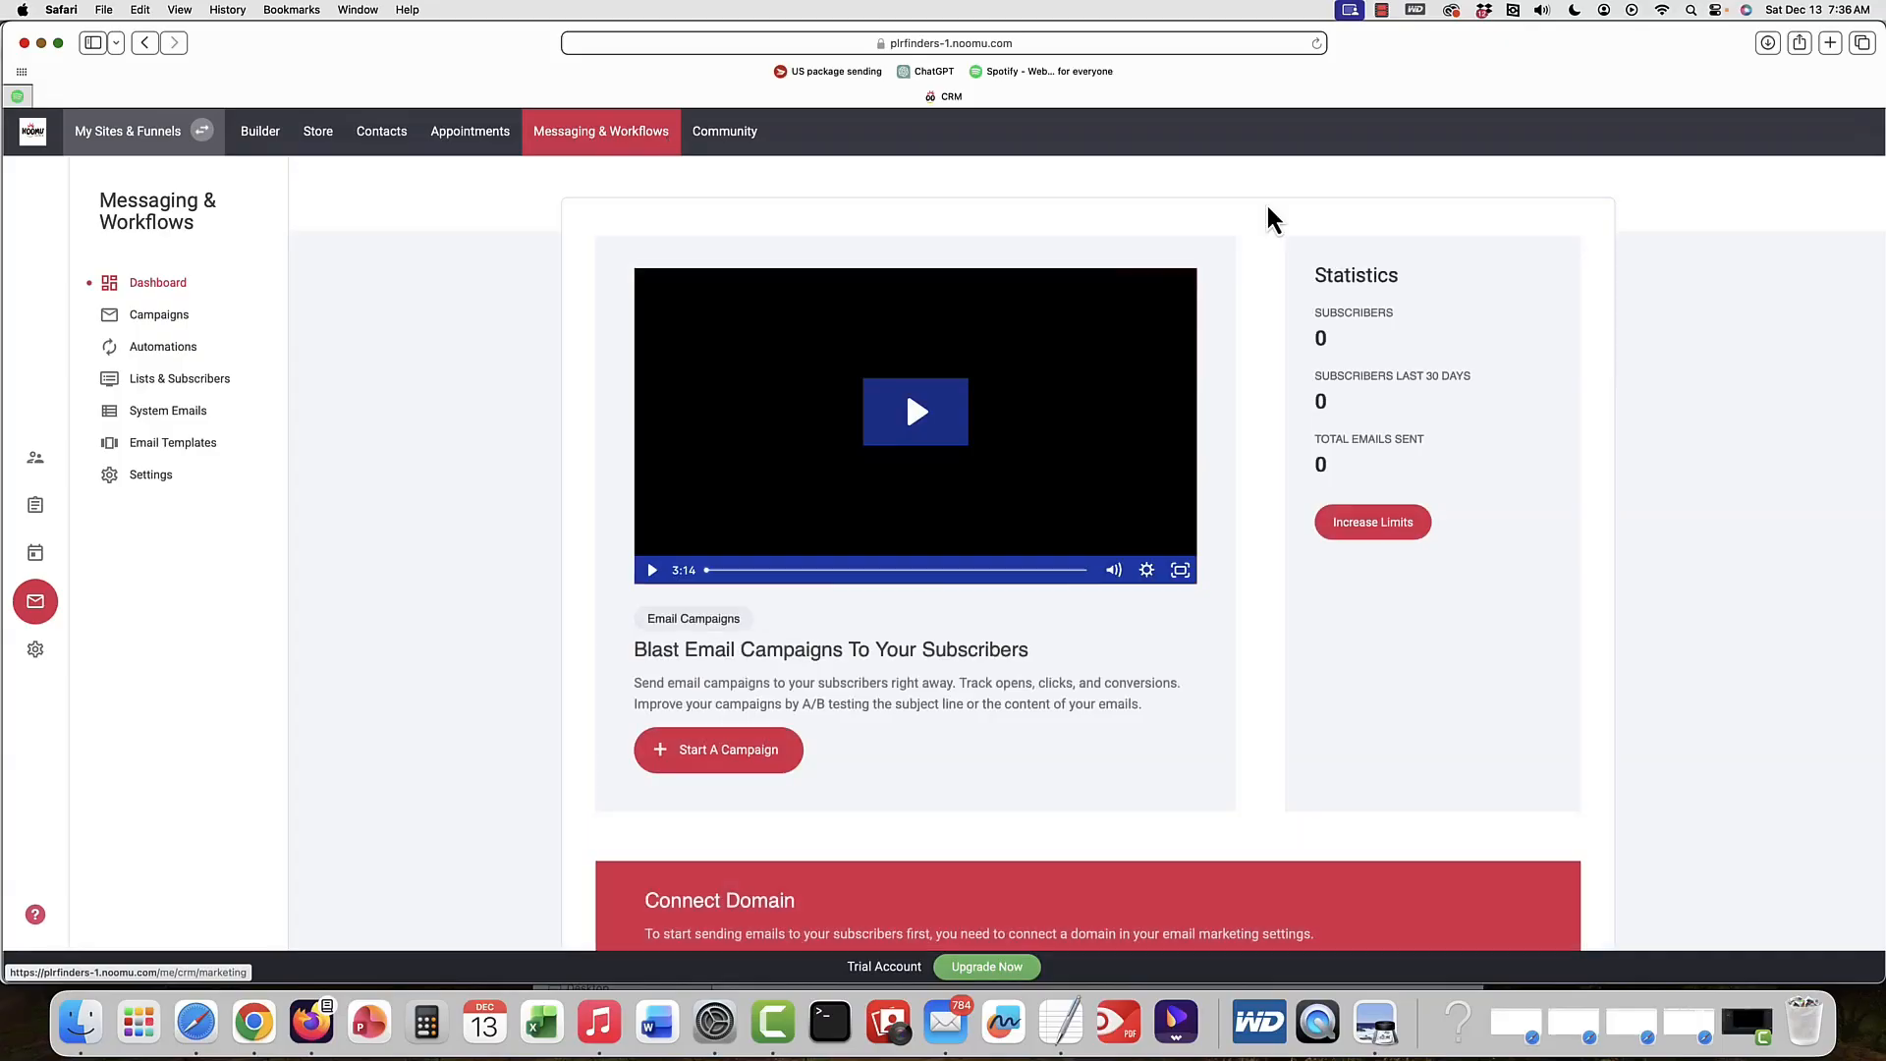
left_click(185, 346)
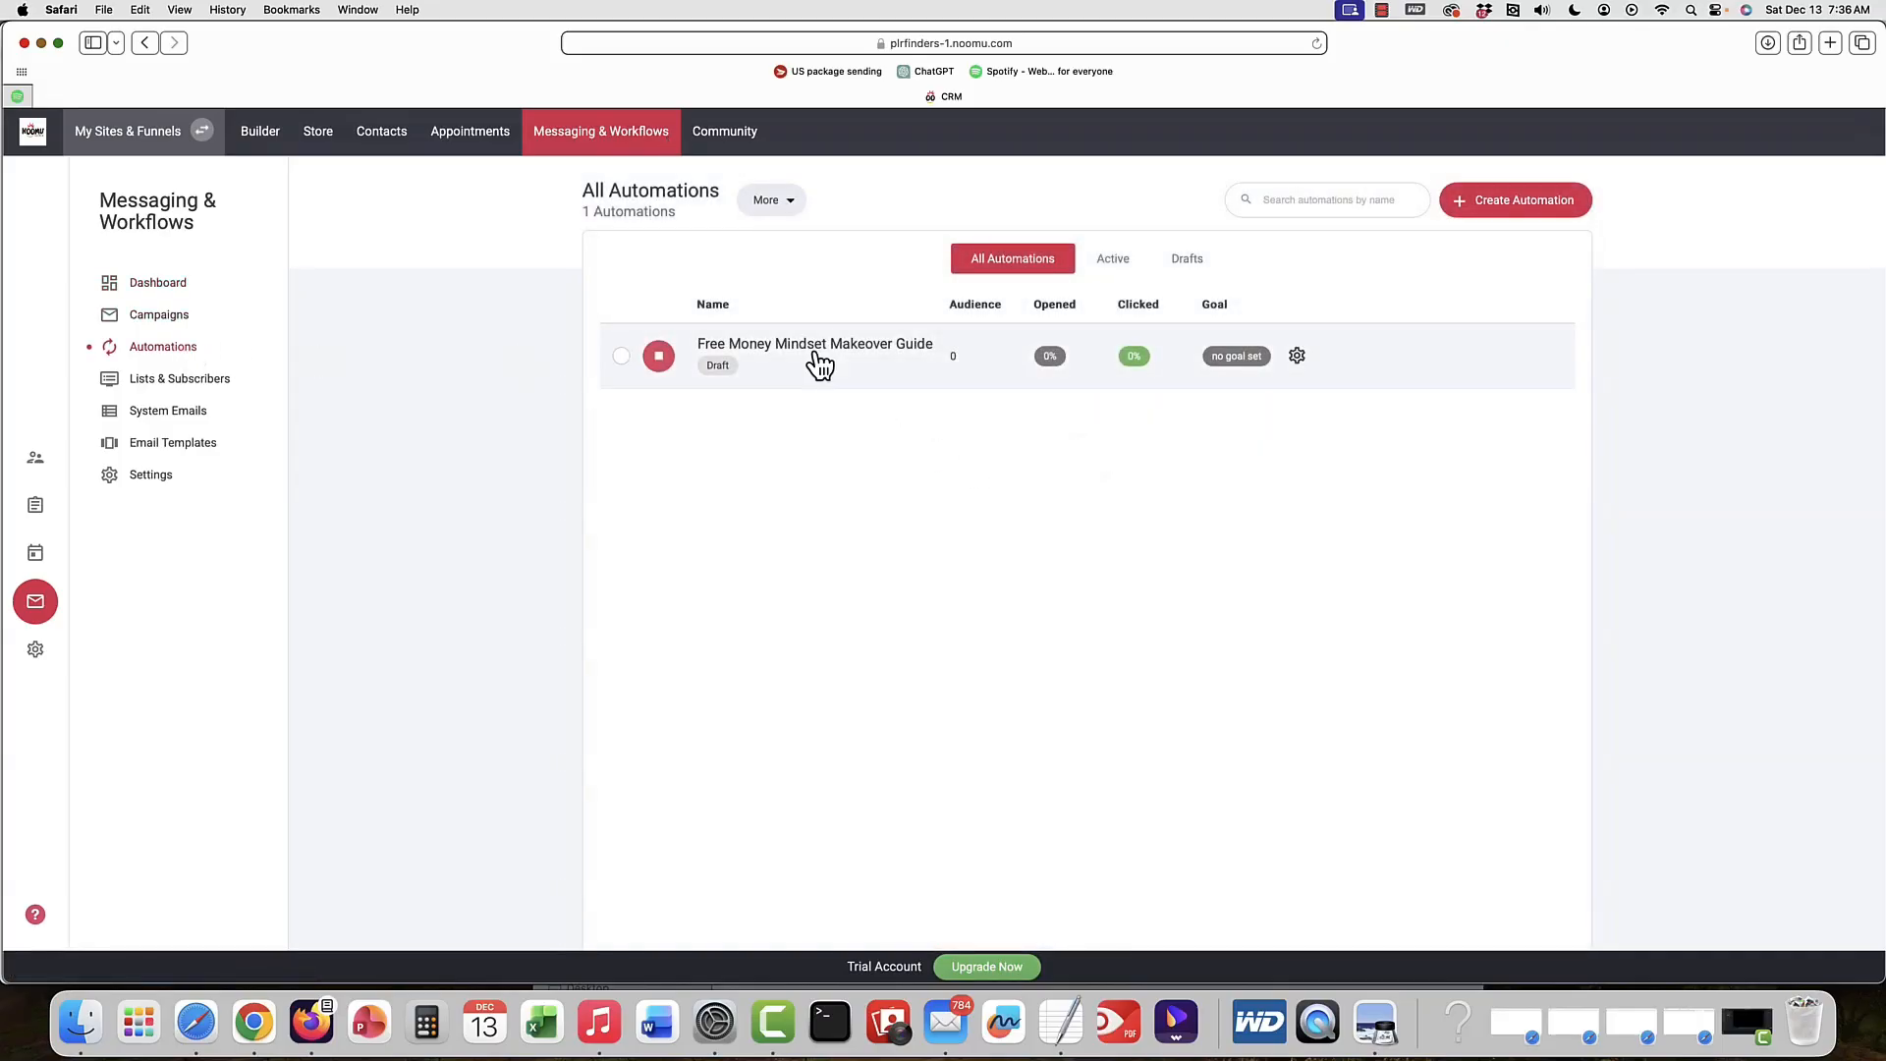
left_click(815, 356)
left_click(987, 755)
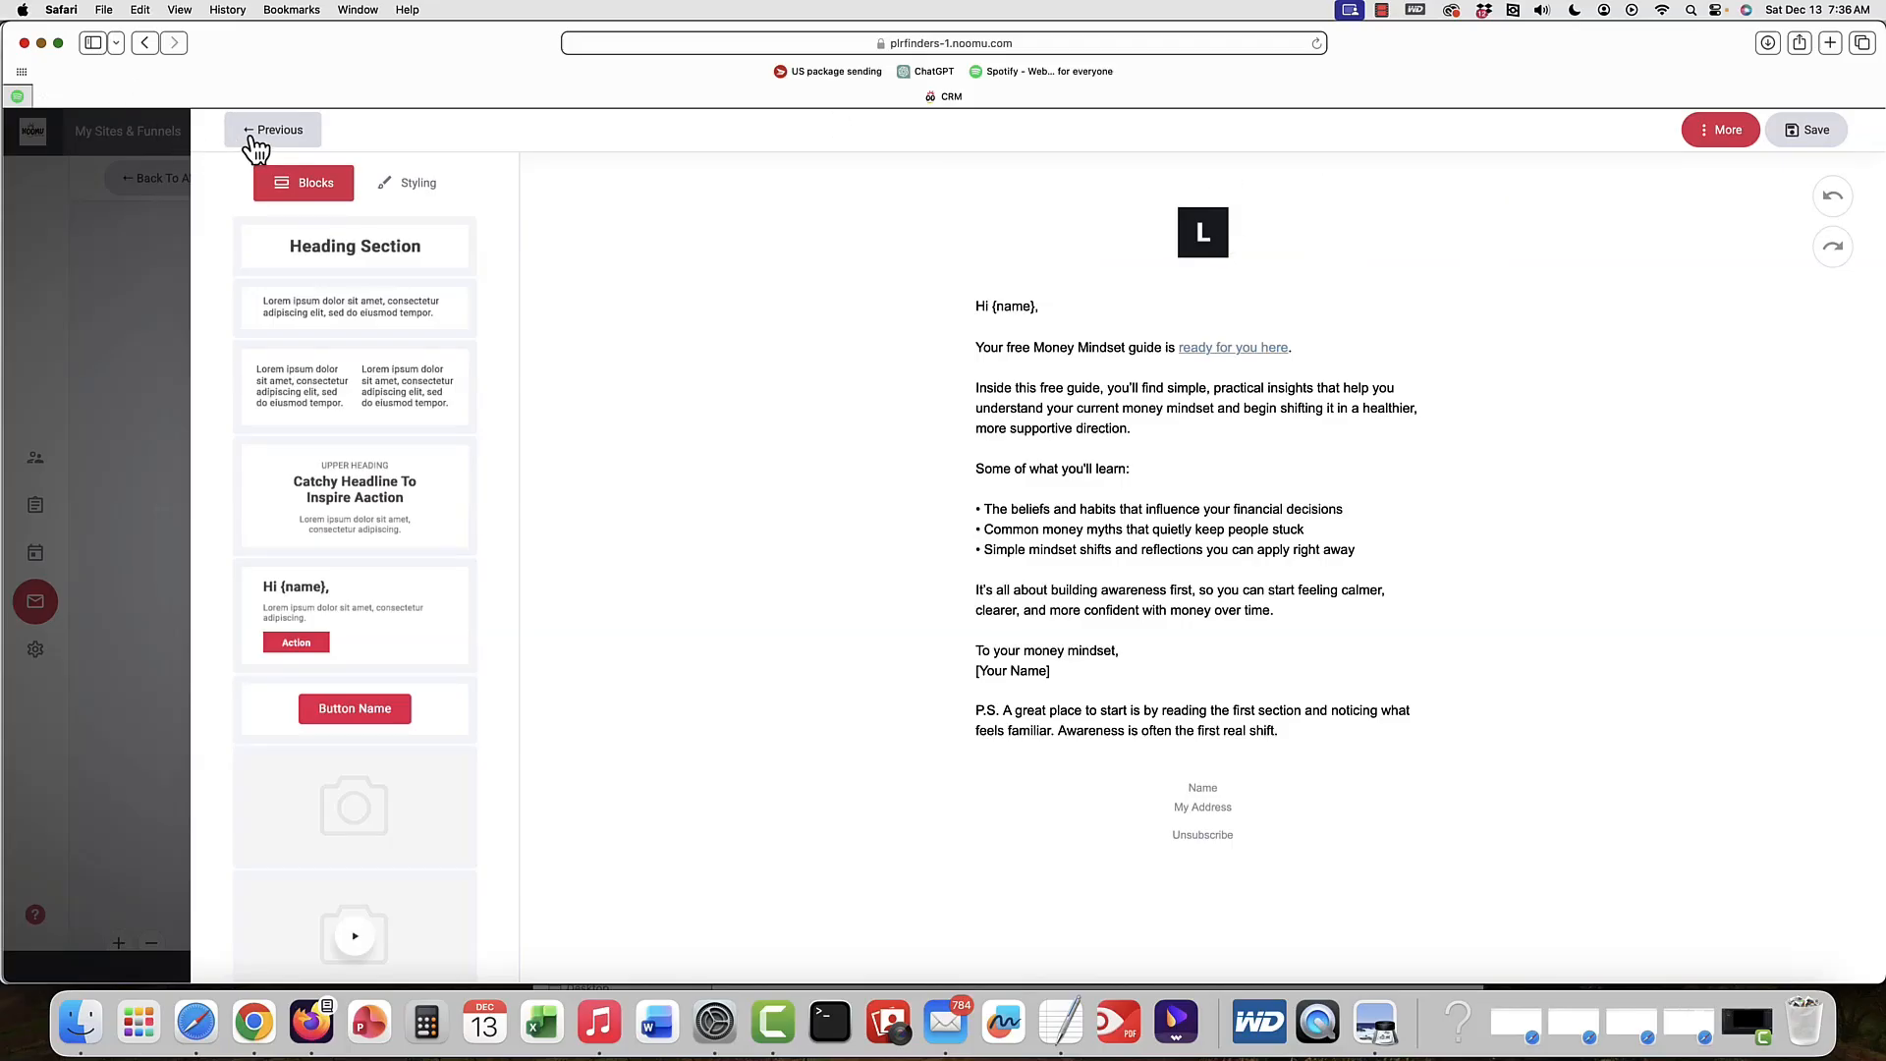
left_click(254, 139)
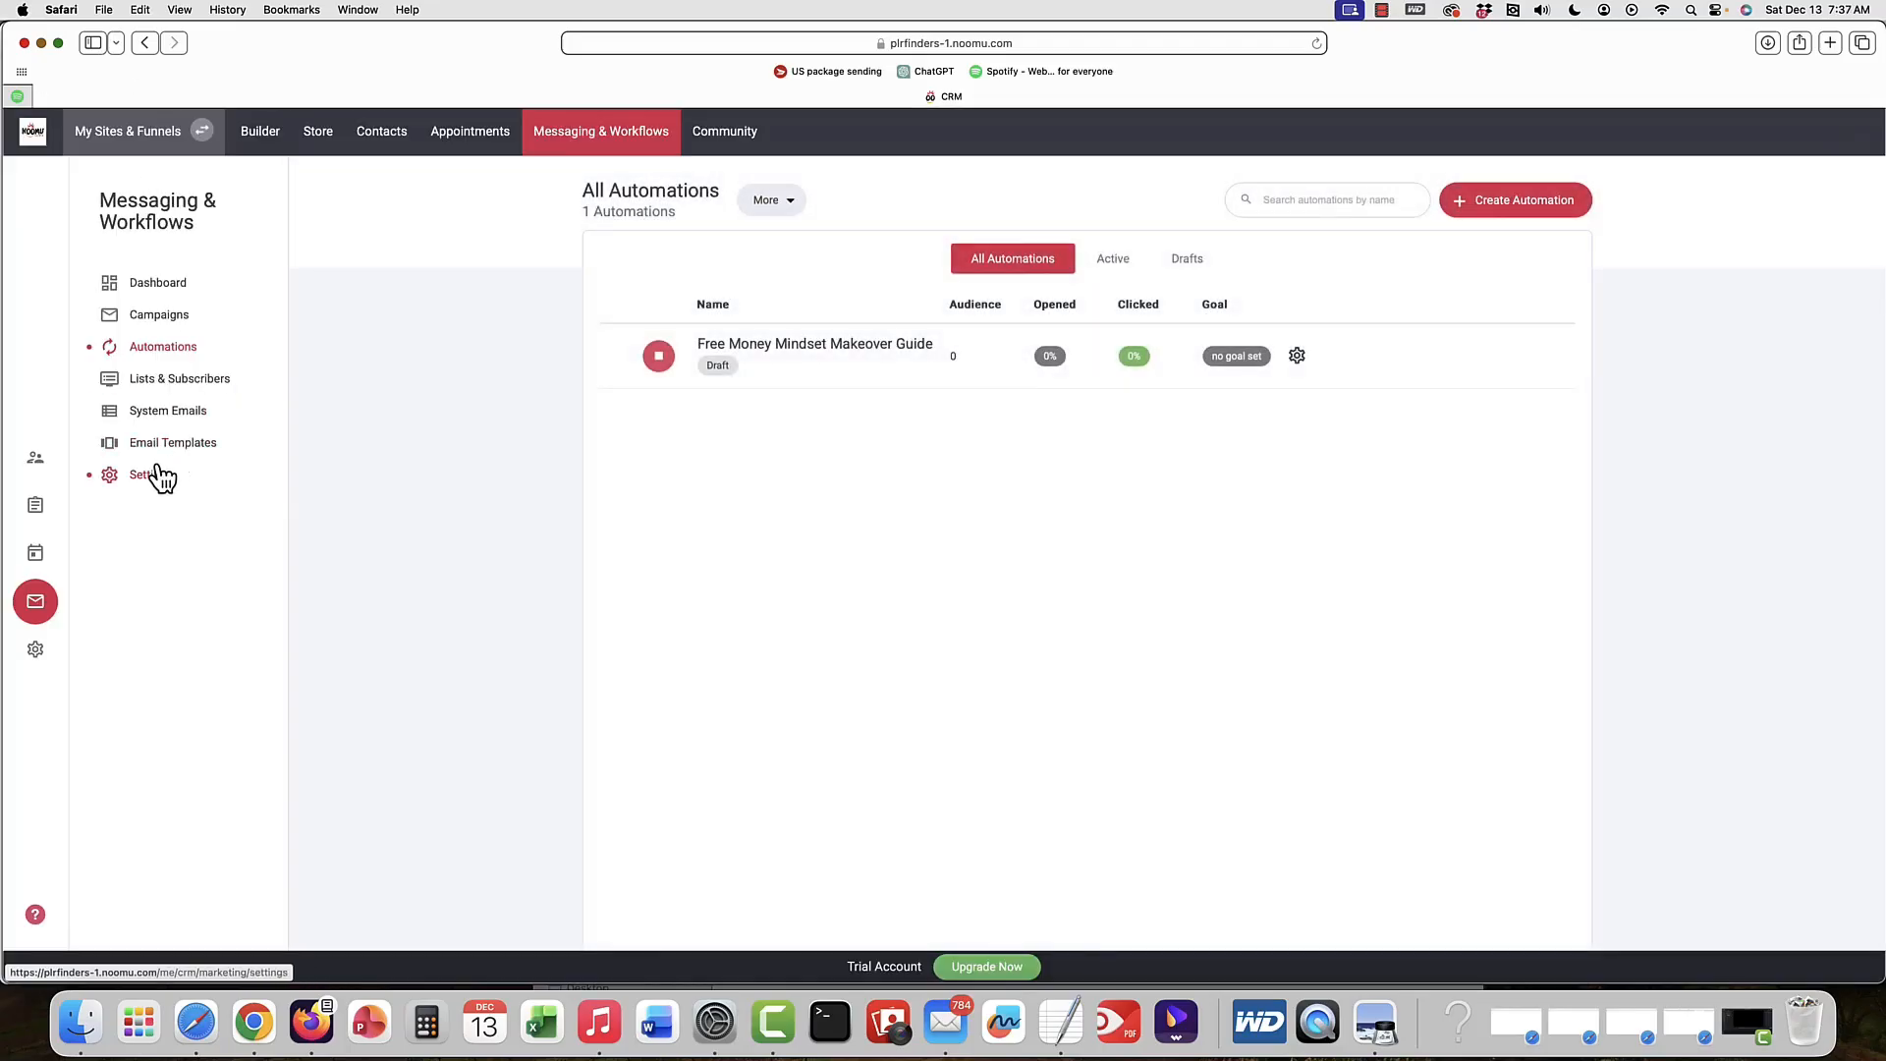
- Recheck the sending domains and brand details settings, and show the actions for the Free Money Mindset Makeover Guide automation
left_click(157, 476)
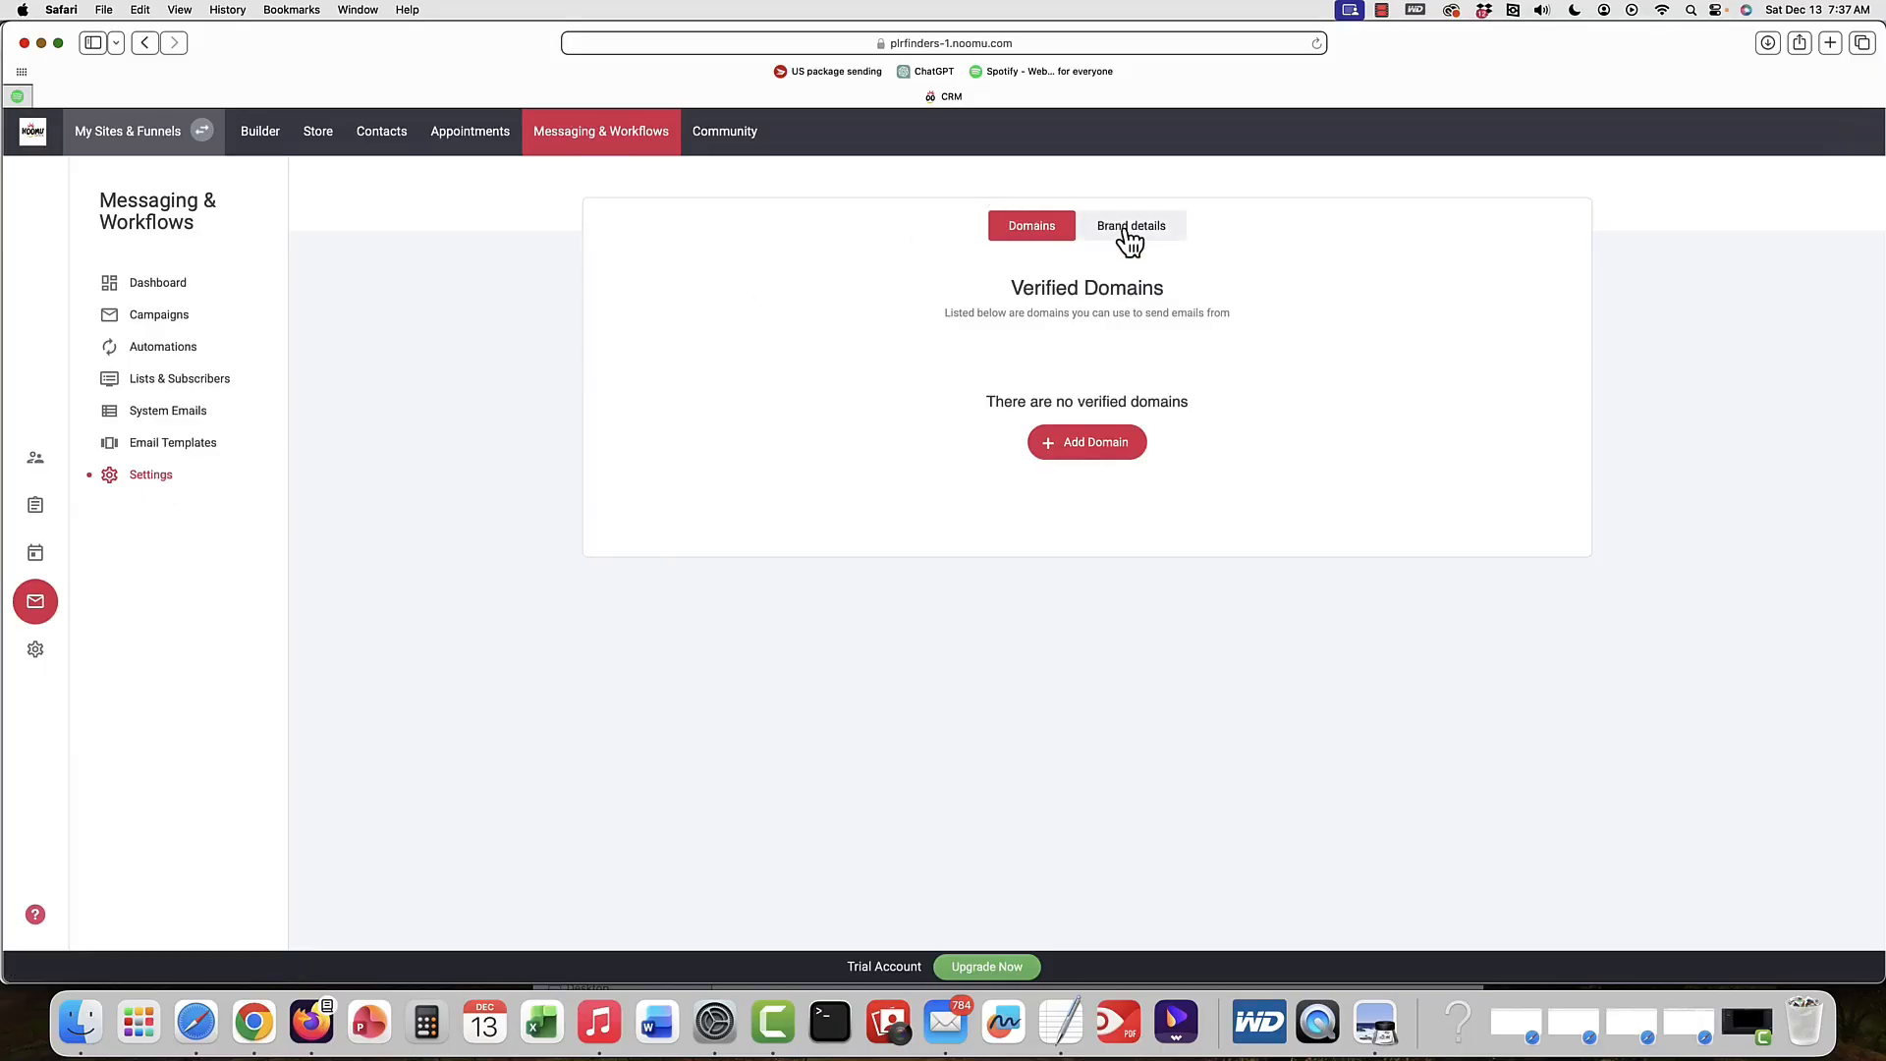
left_click(1135, 226)
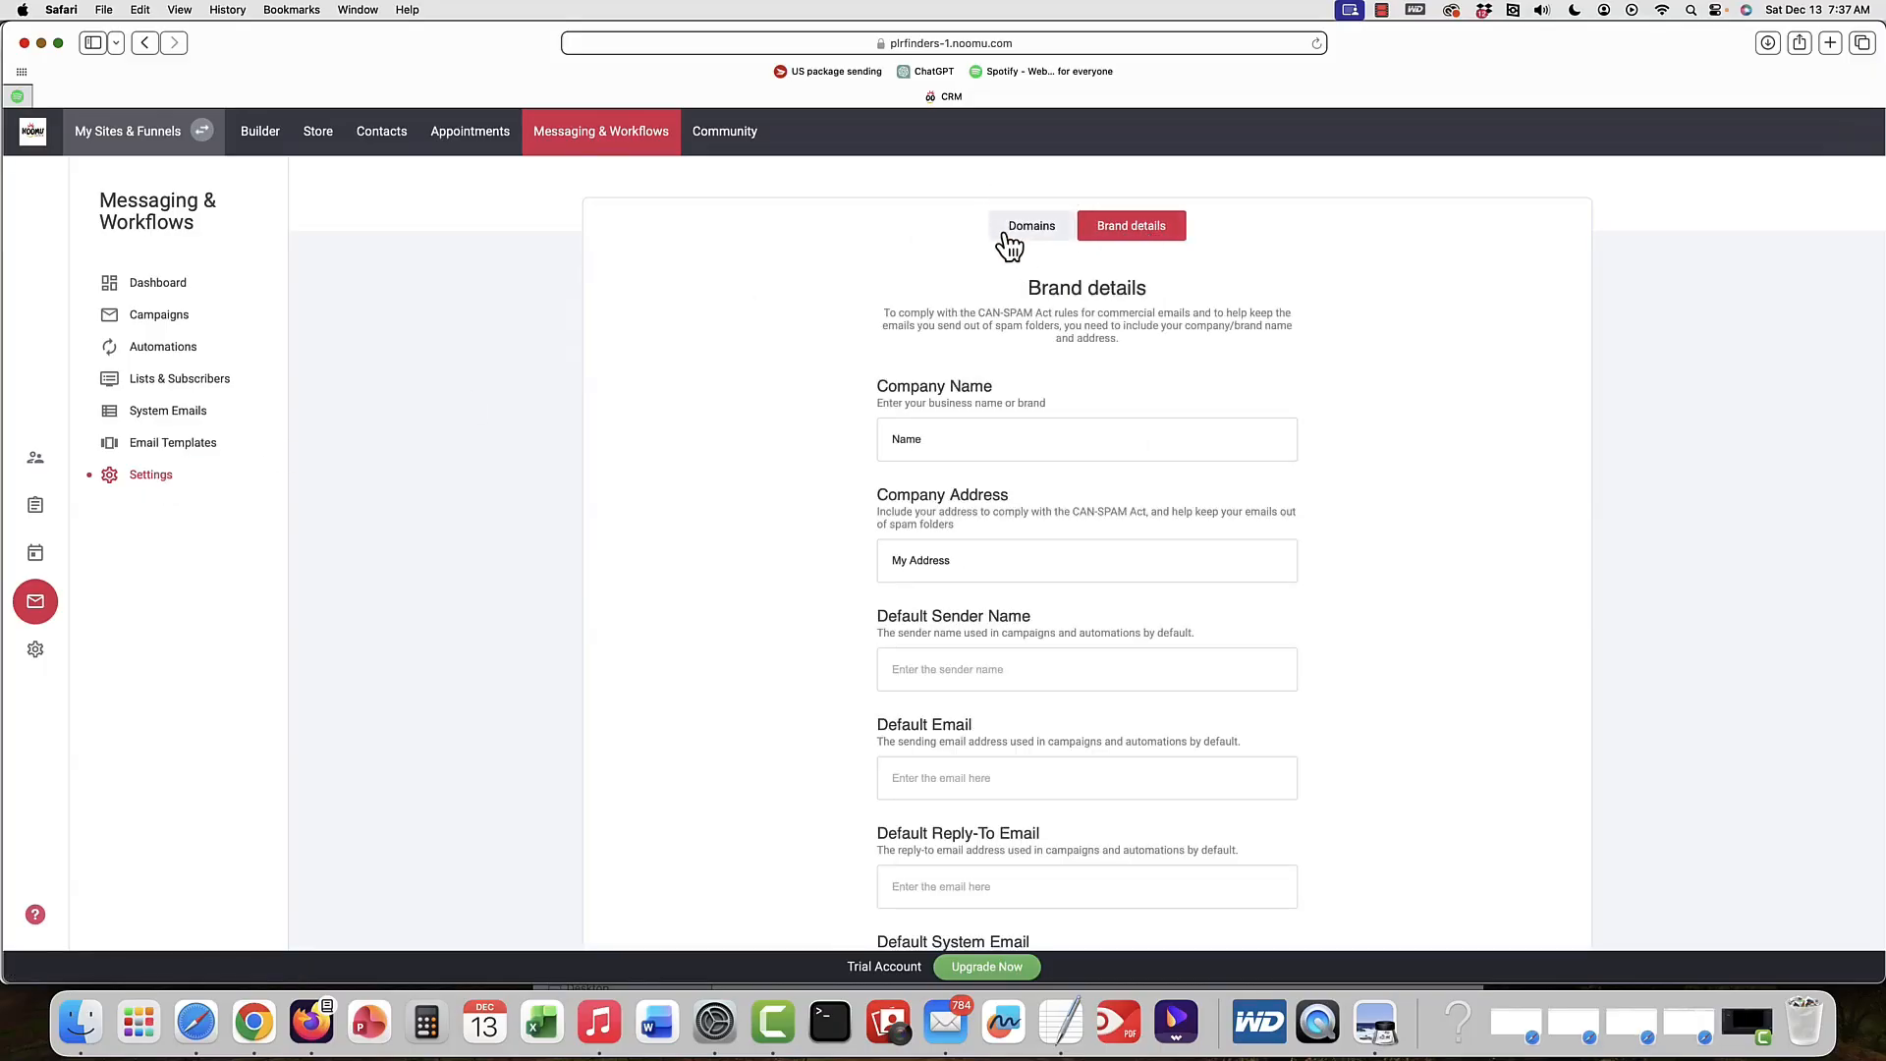
left_click(143, 351)
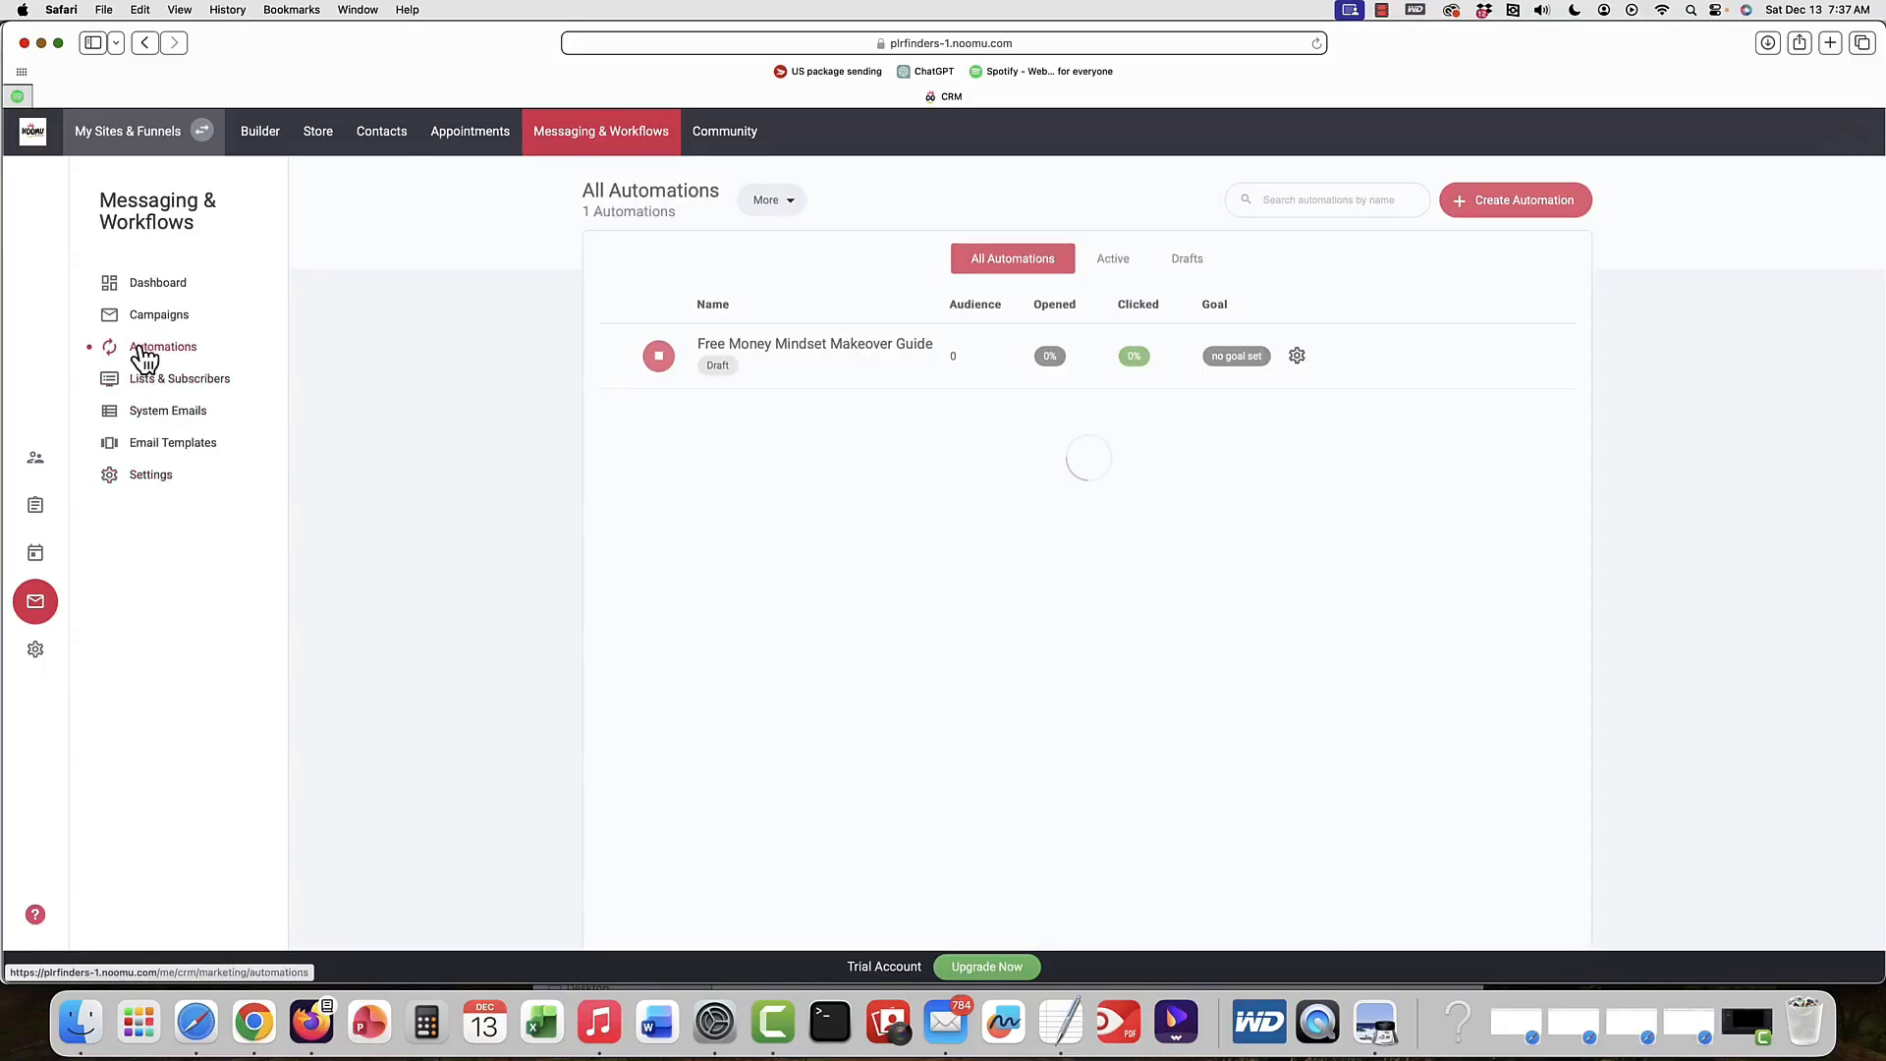
left_click(1299, 357)
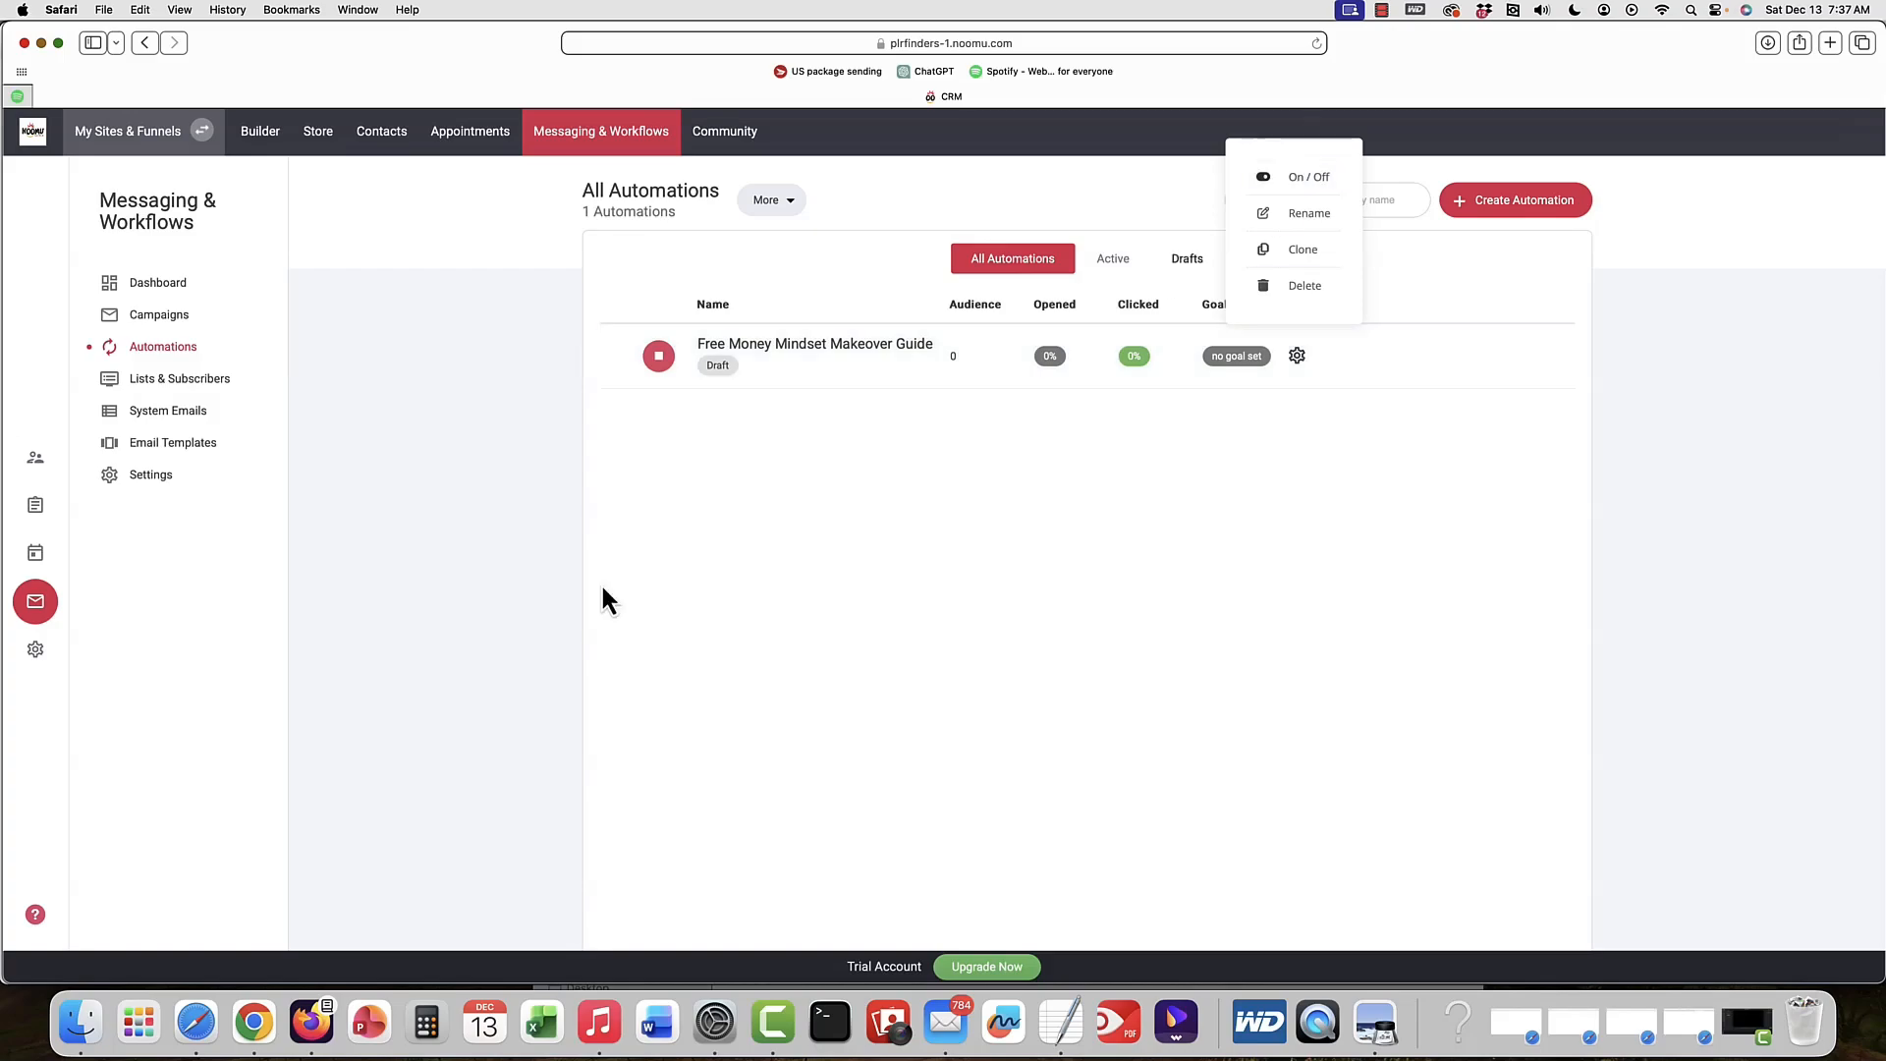
- Close the automation's actions and review the help resources of the Noomu Creator's Community, from Announcements & News down to Free Funnel Friday & Creators Circle
left_click(368, 788)
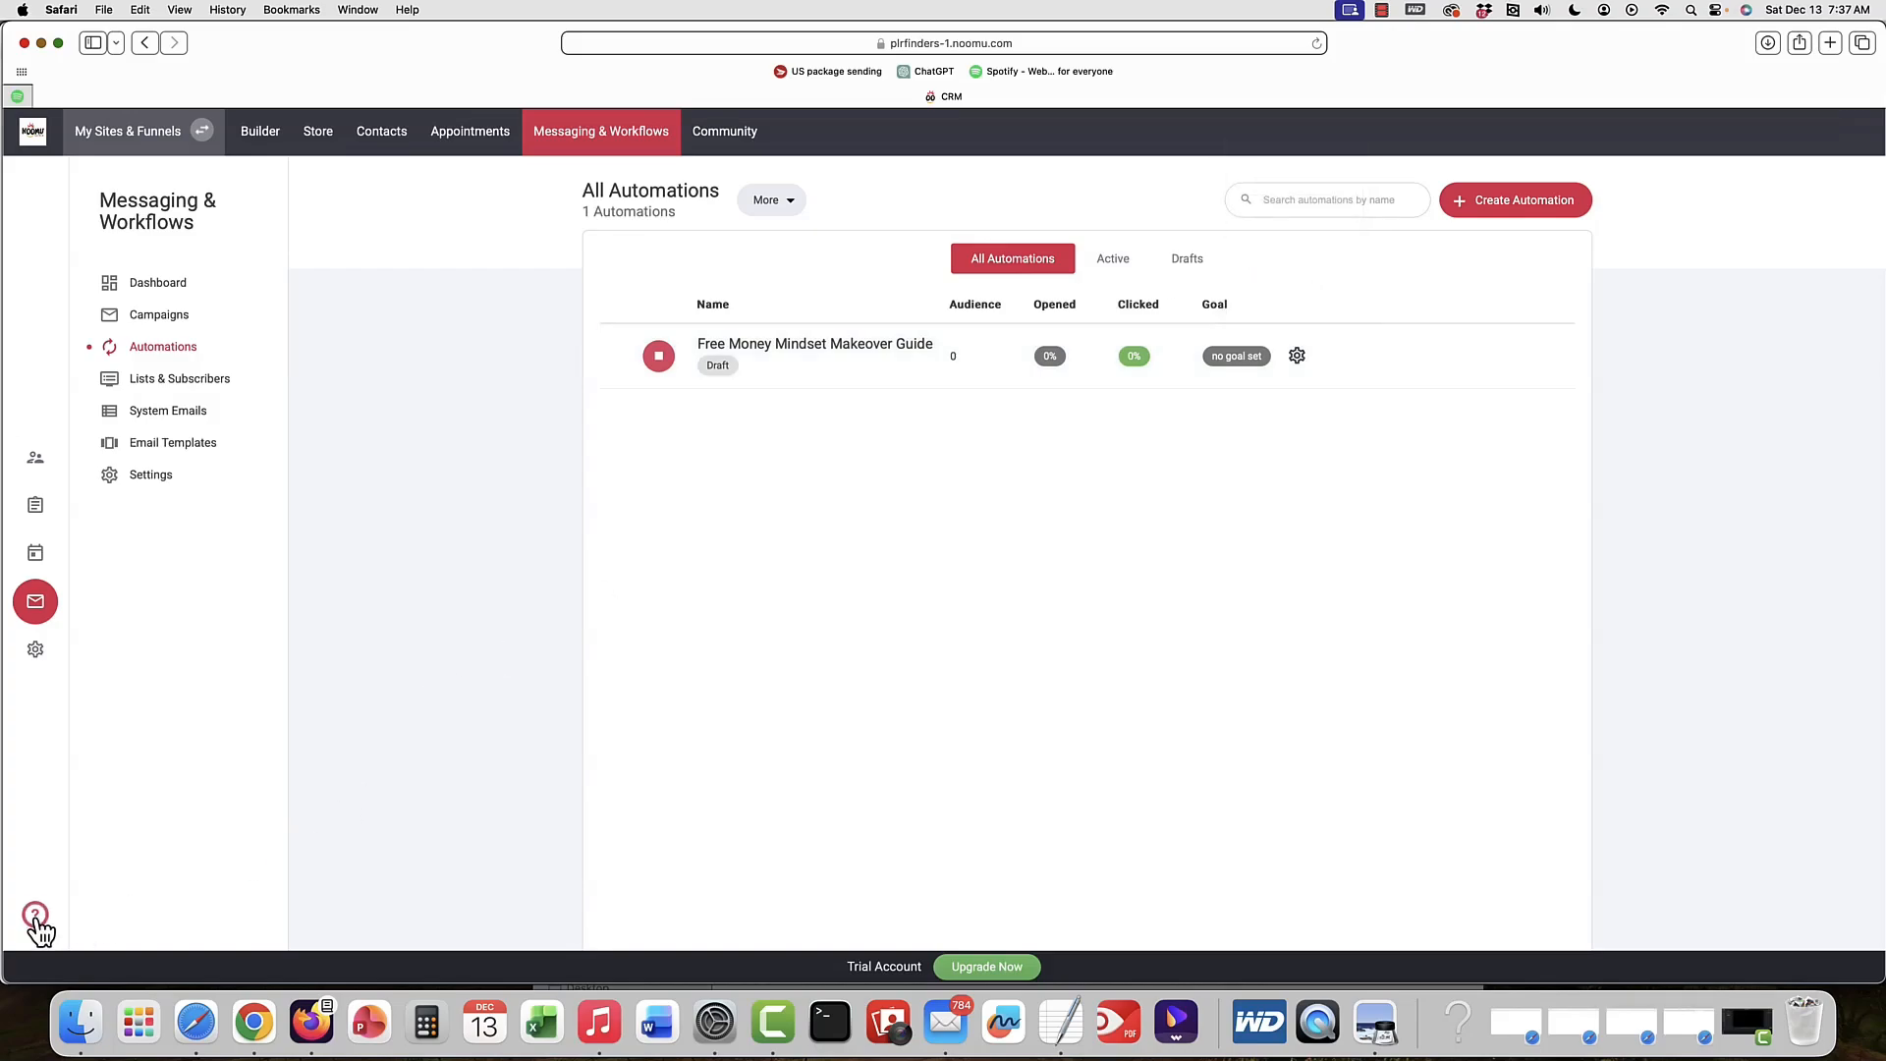
left_click(36, 920)
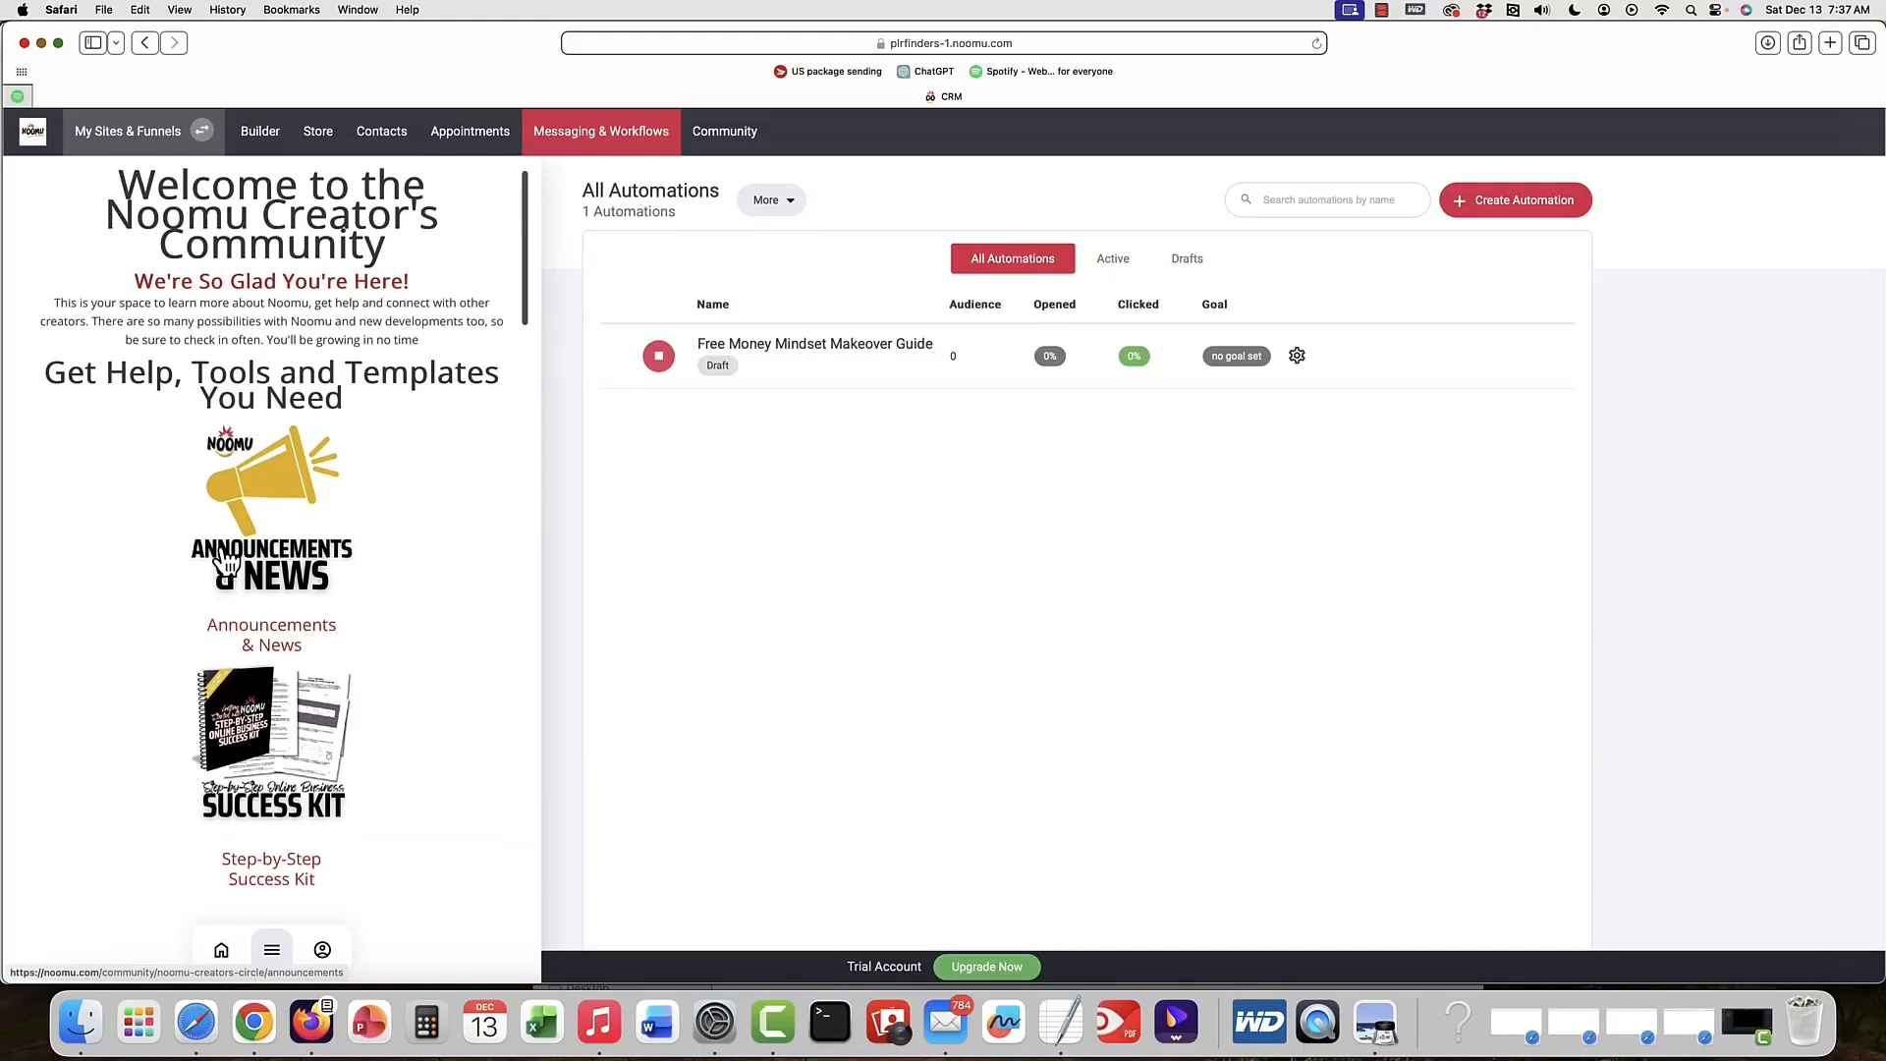
scroll(226, 562, "down", 5)
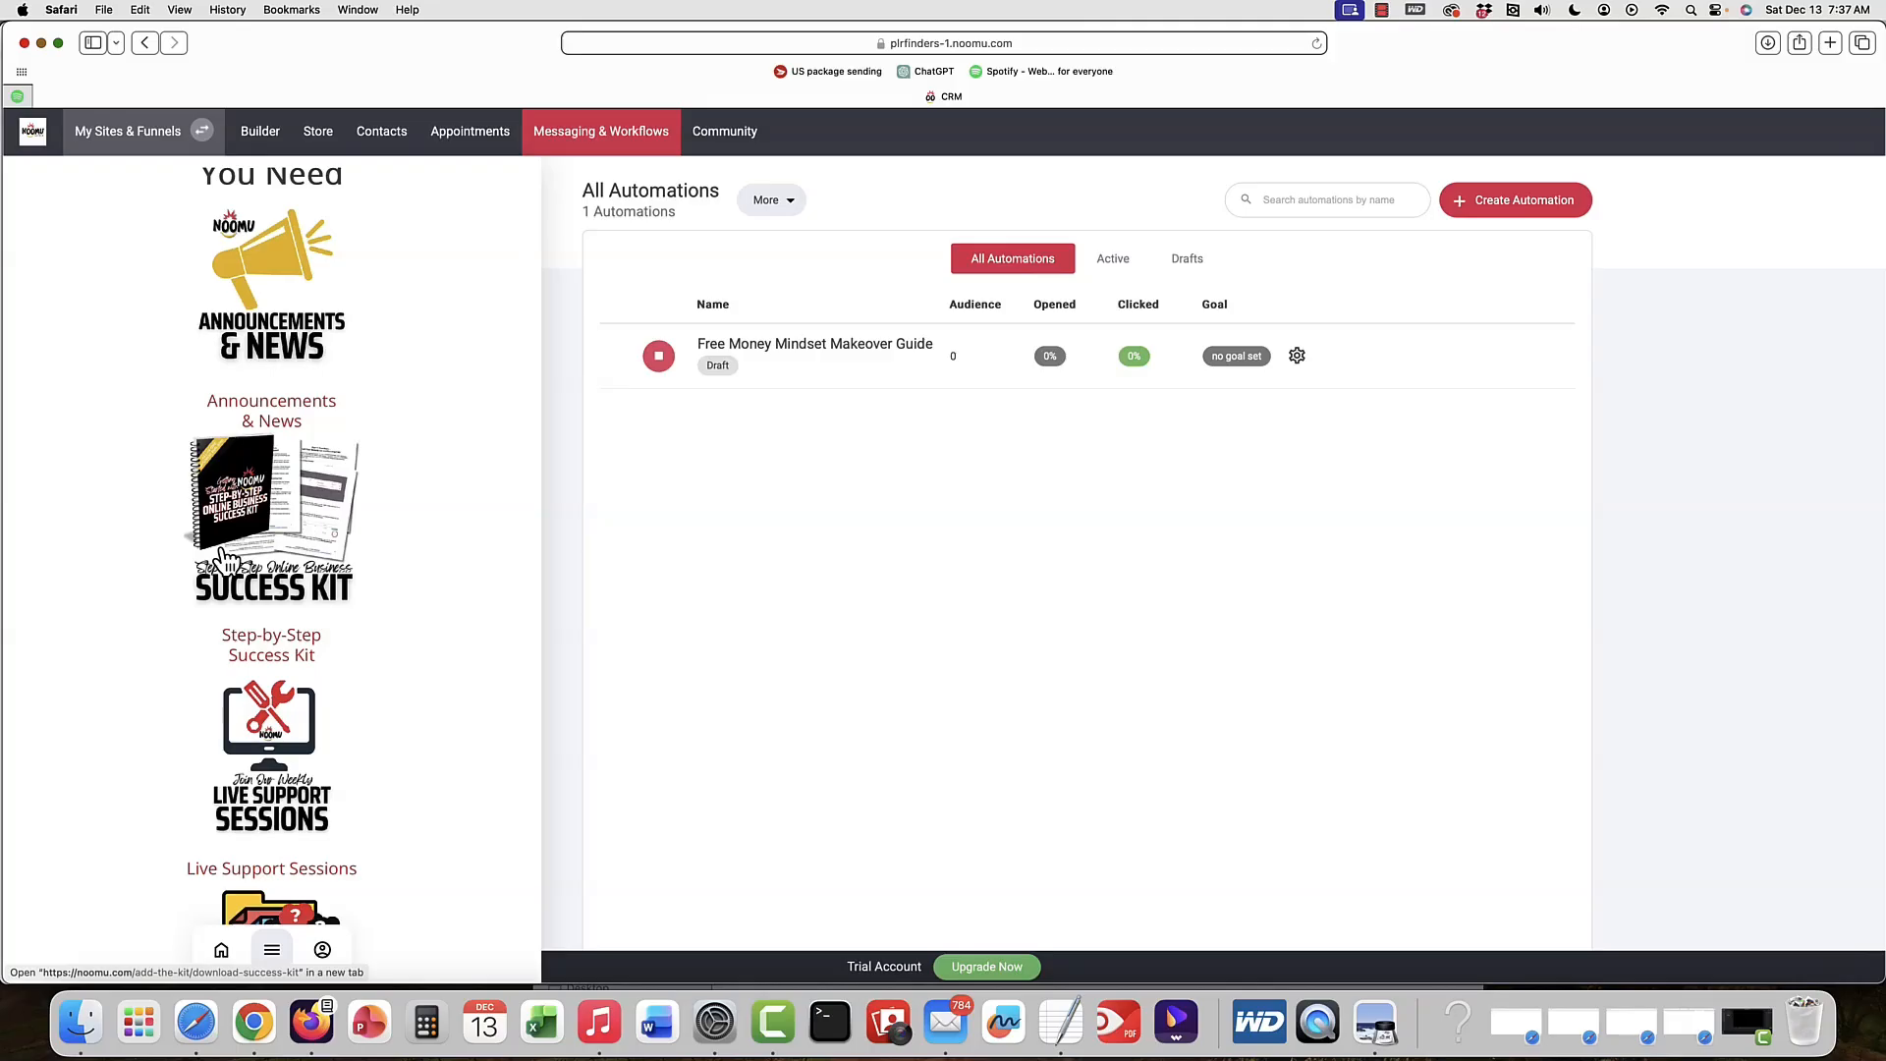
scroll(226, 560, "down", 1)
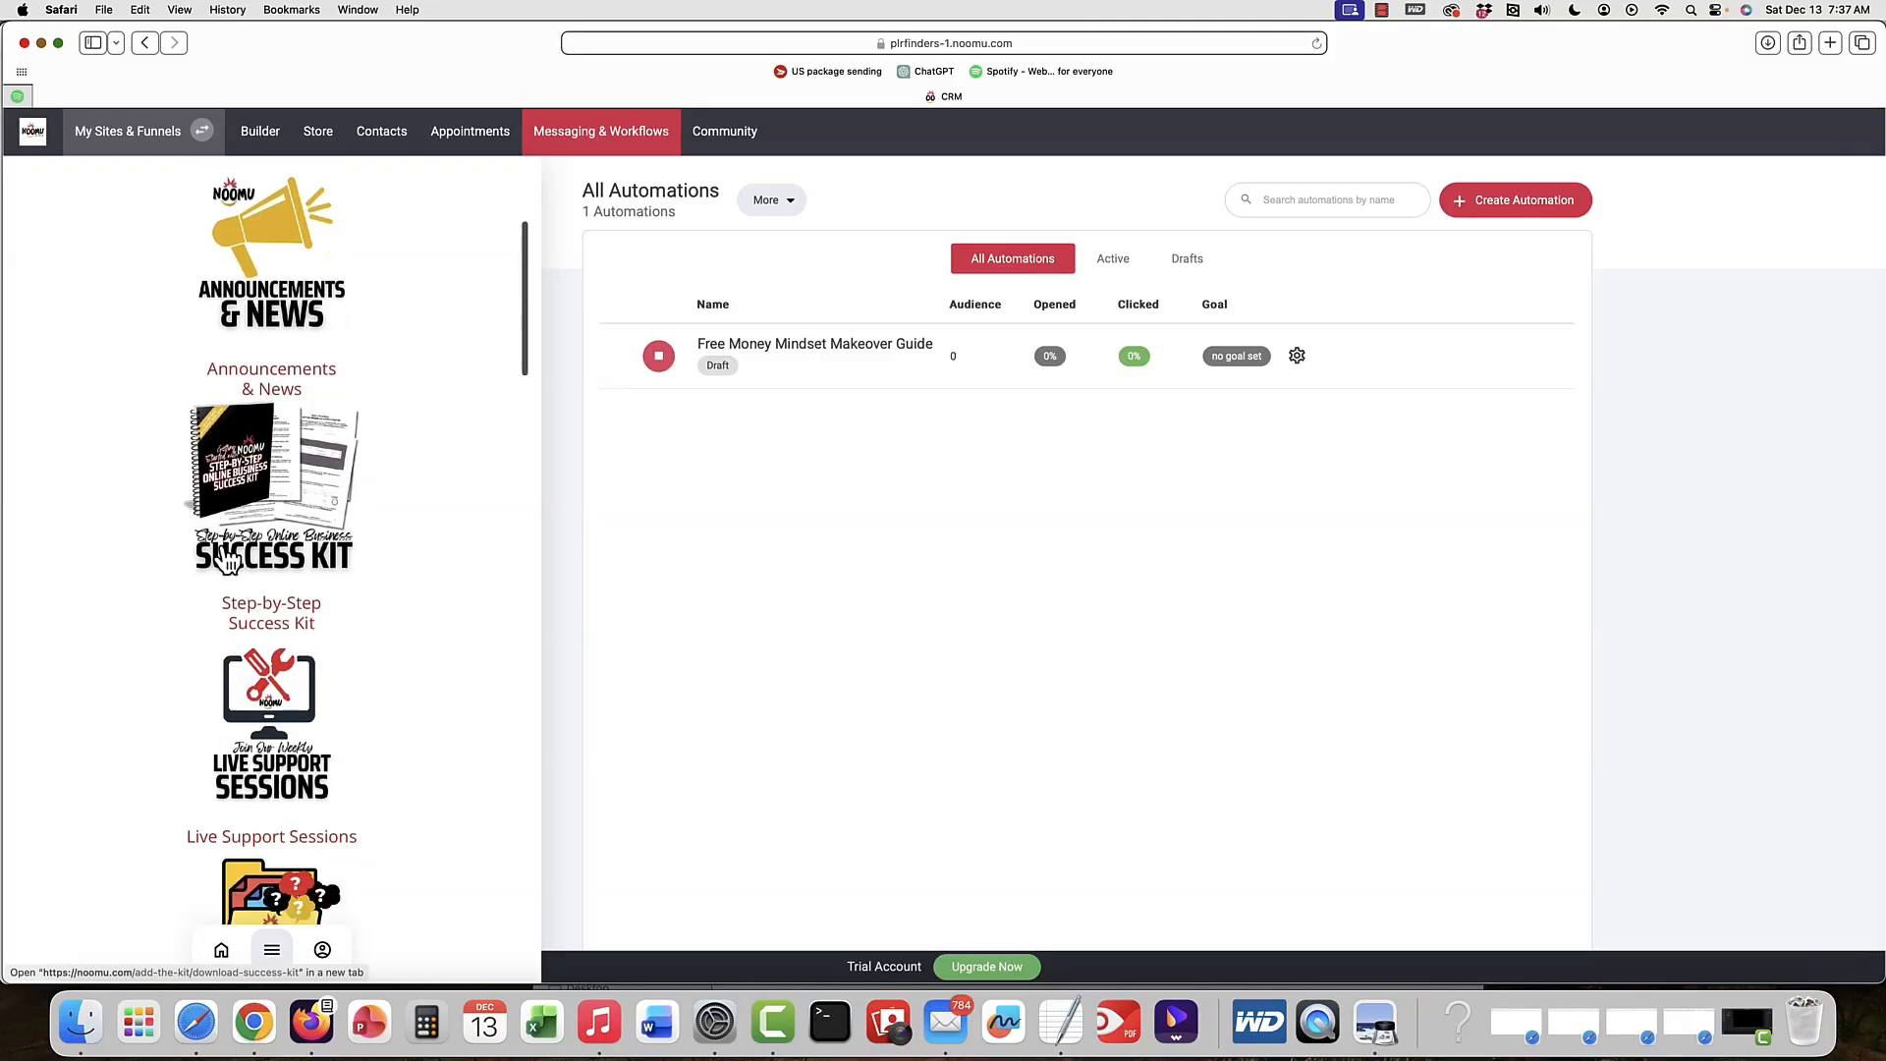
scroll(229, 557, "down", 5)
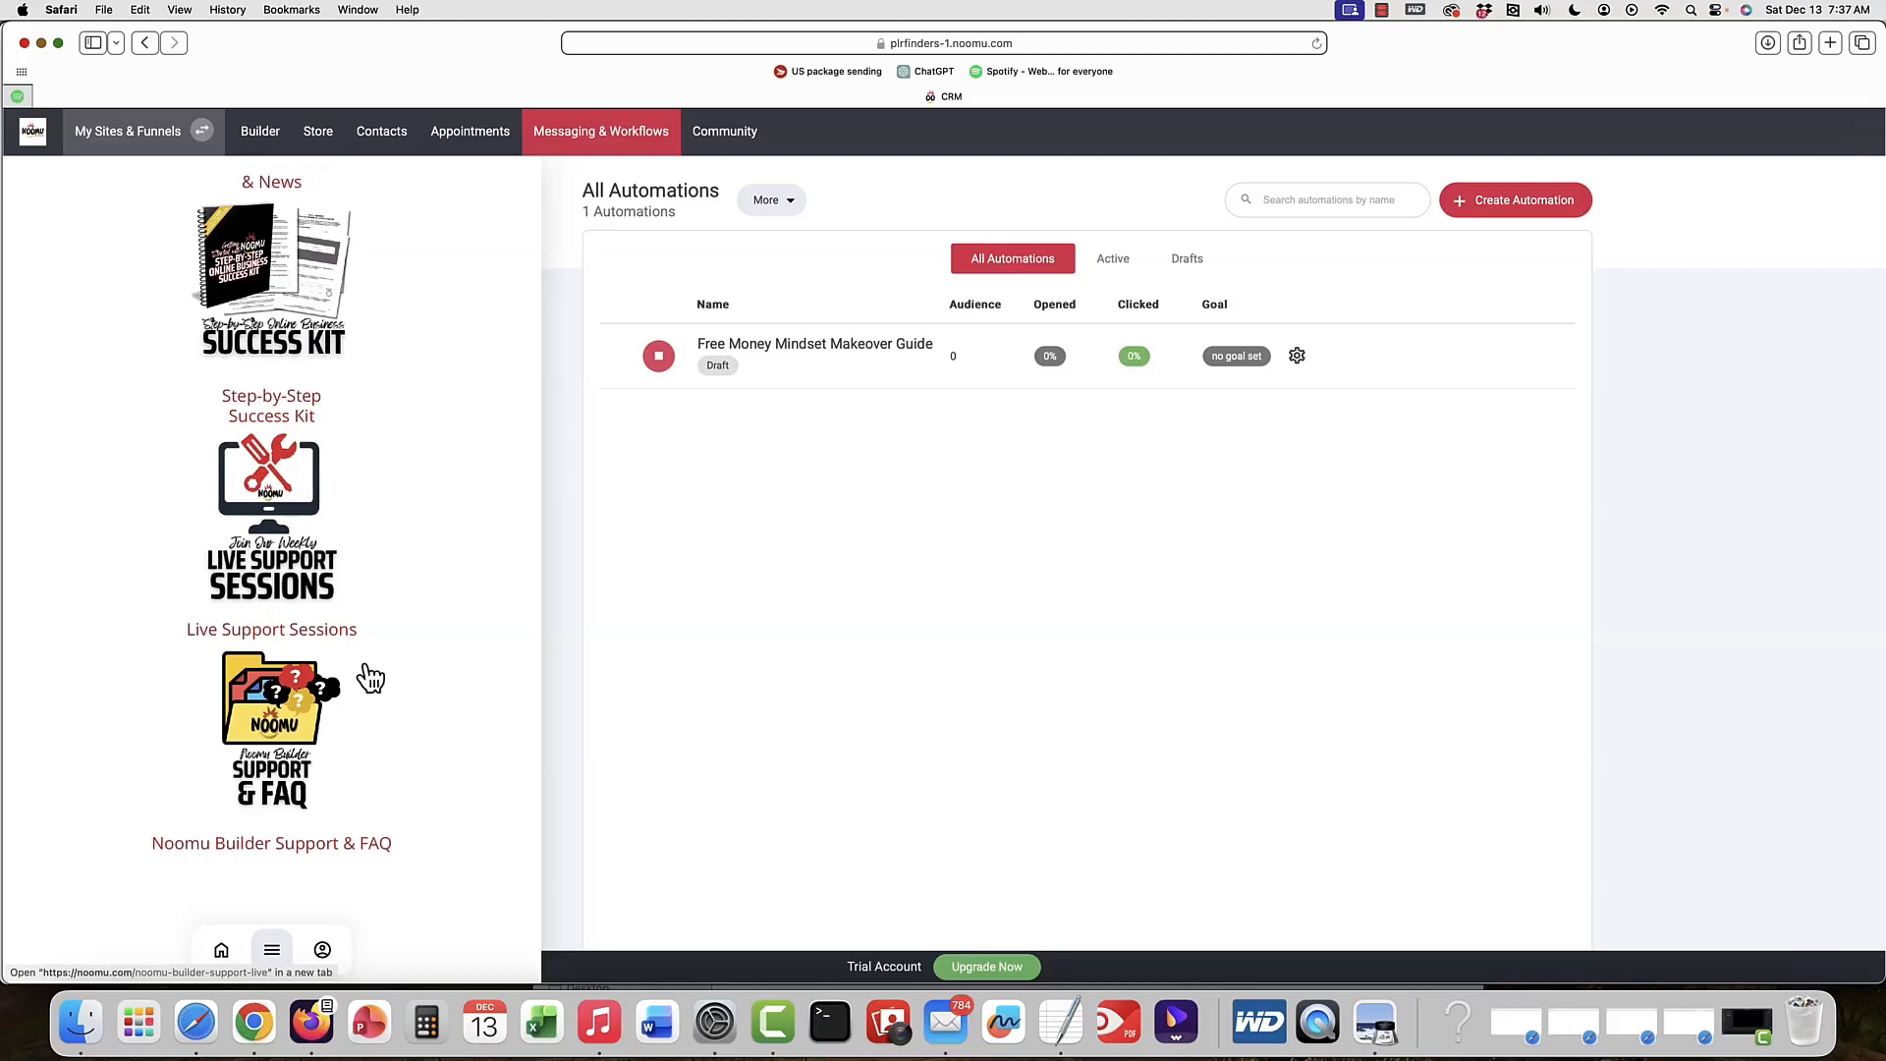
scroll(412, 649, "down", 3)
scroll(413, 648, "down", 1)
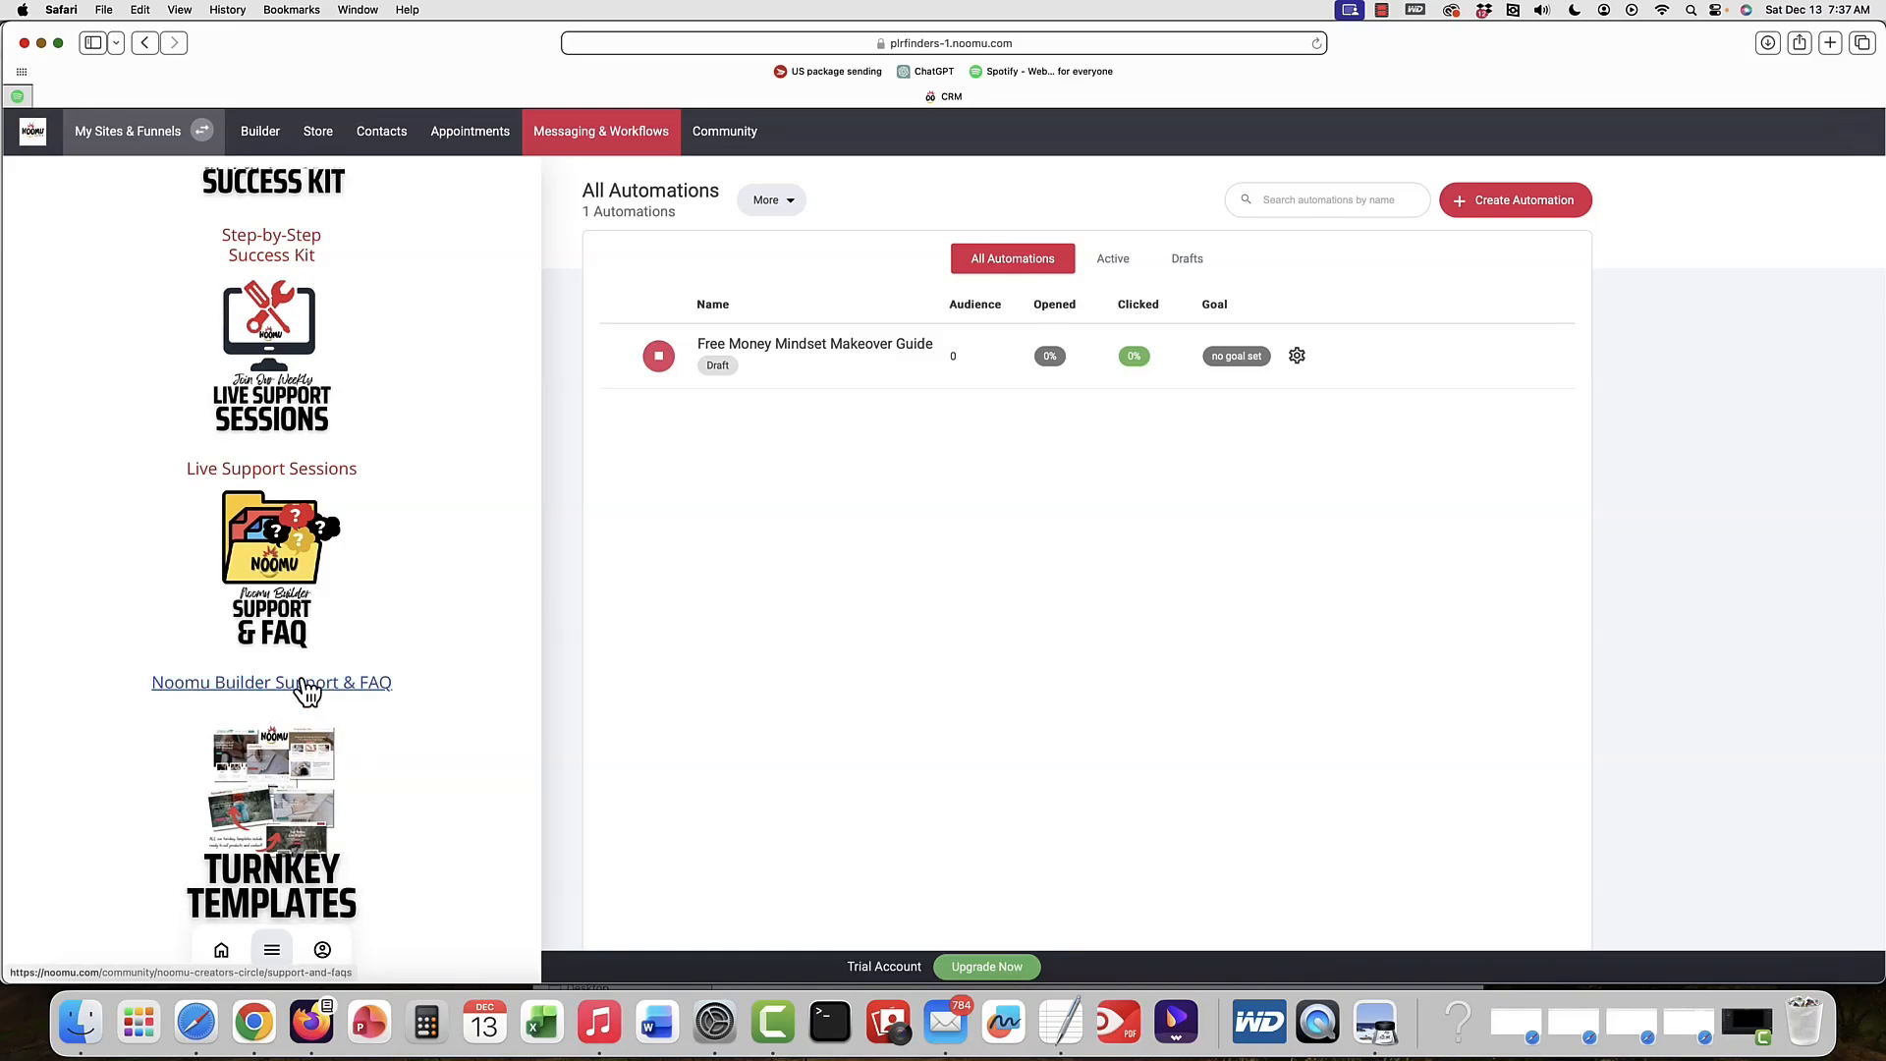
scroll(388, 610, "down", 3)
scroll(388, 609, "down", 10)
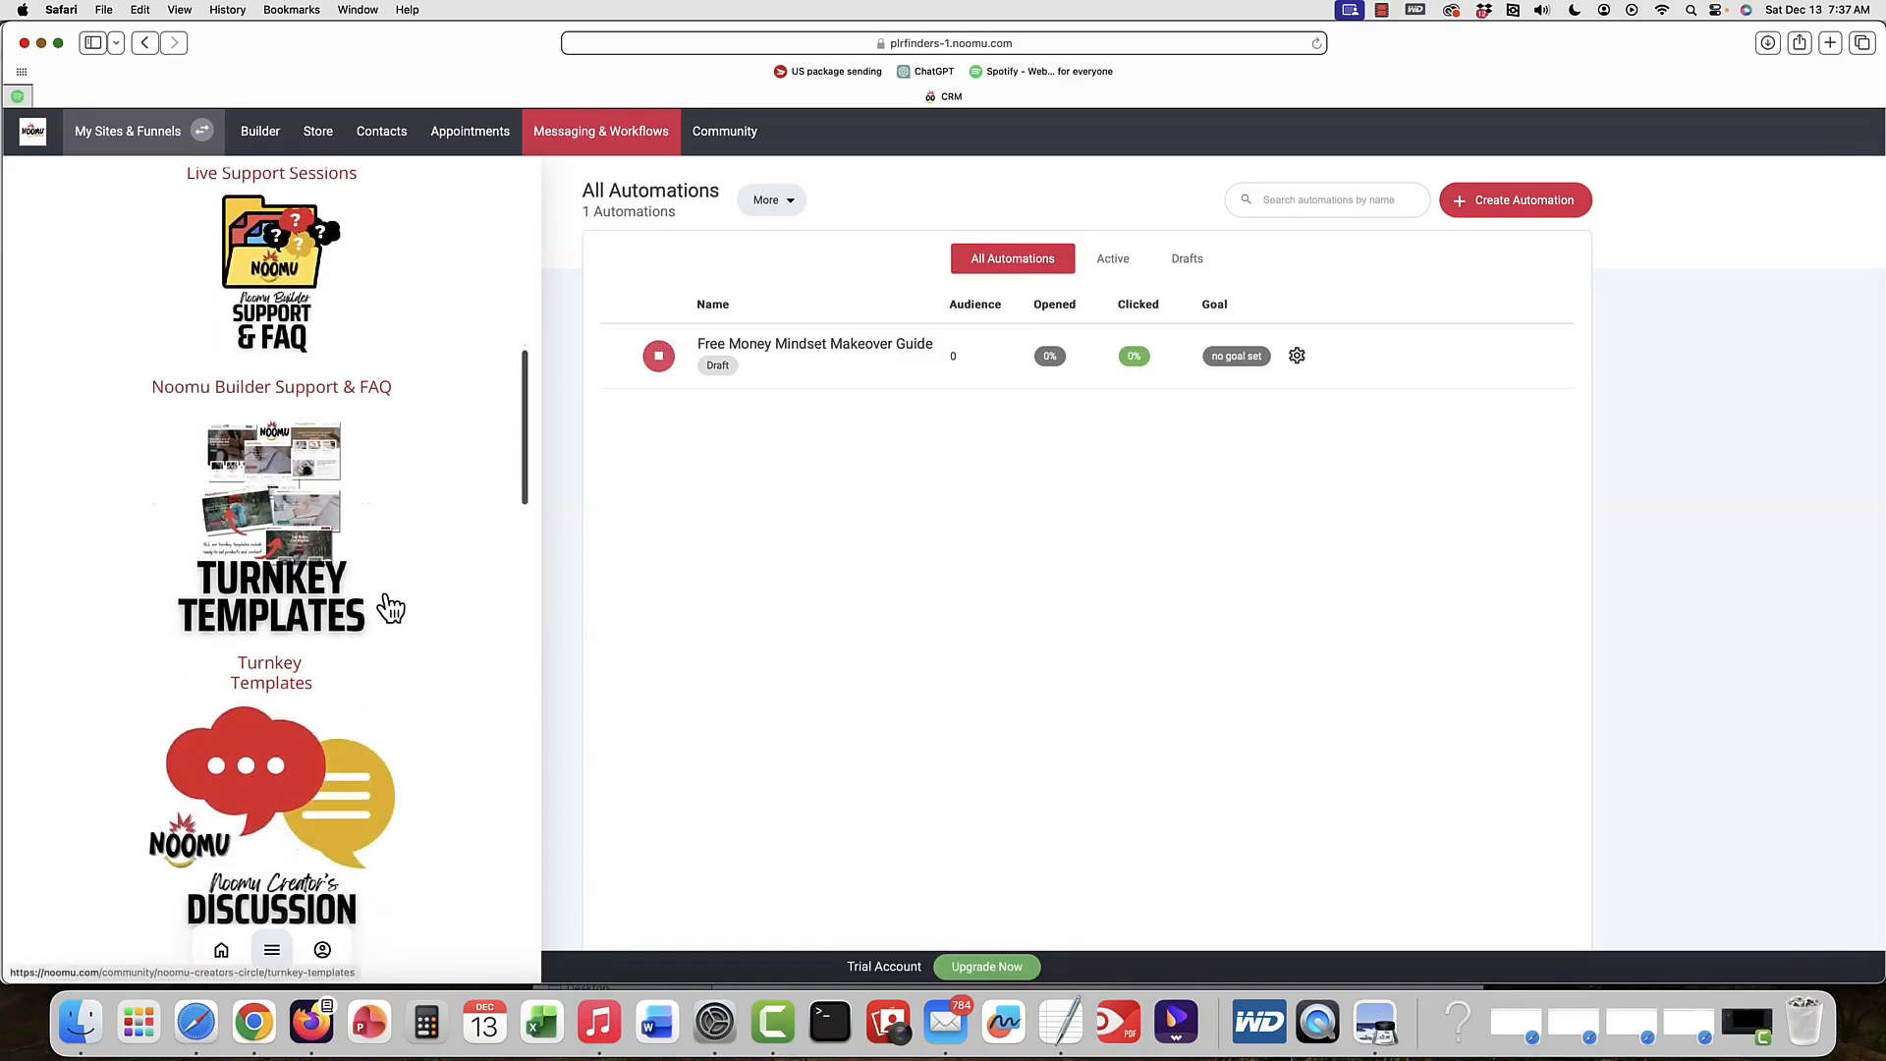
scroll(391, 609, "down", 12)
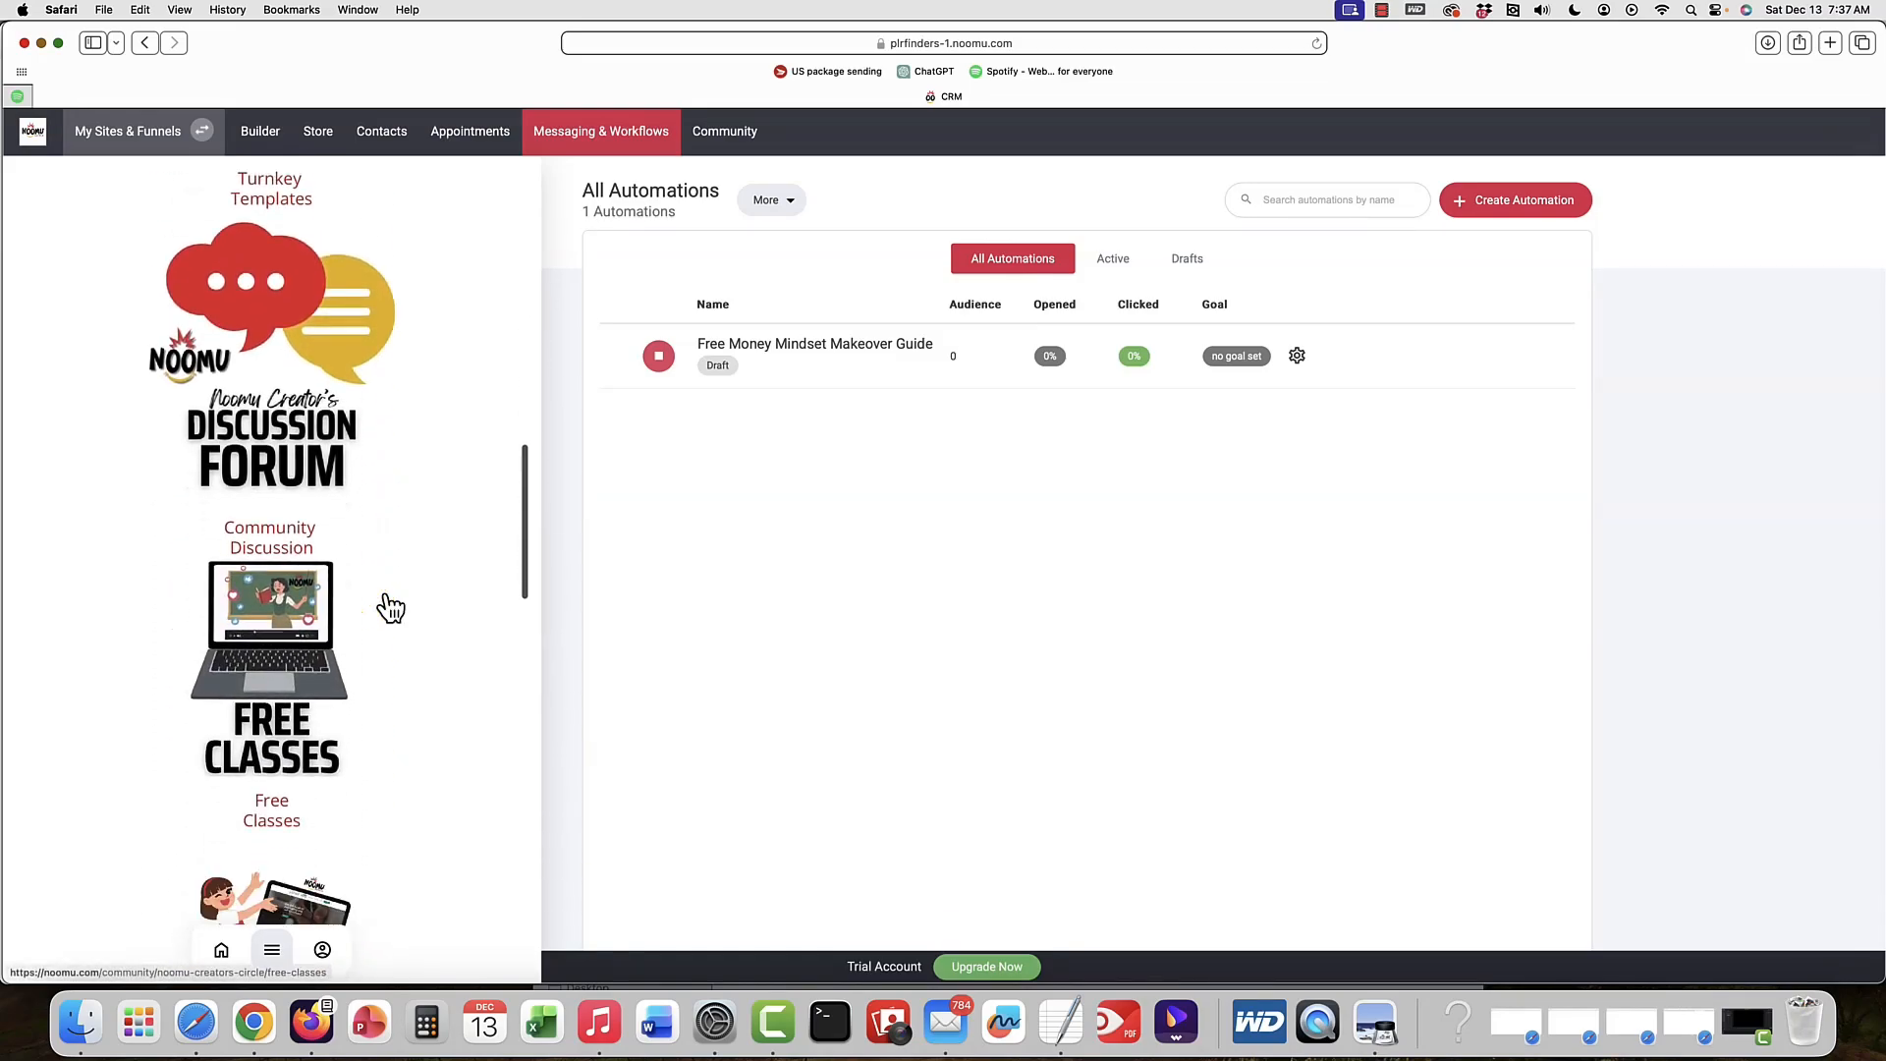
scroll(391, 609, "down", 5)
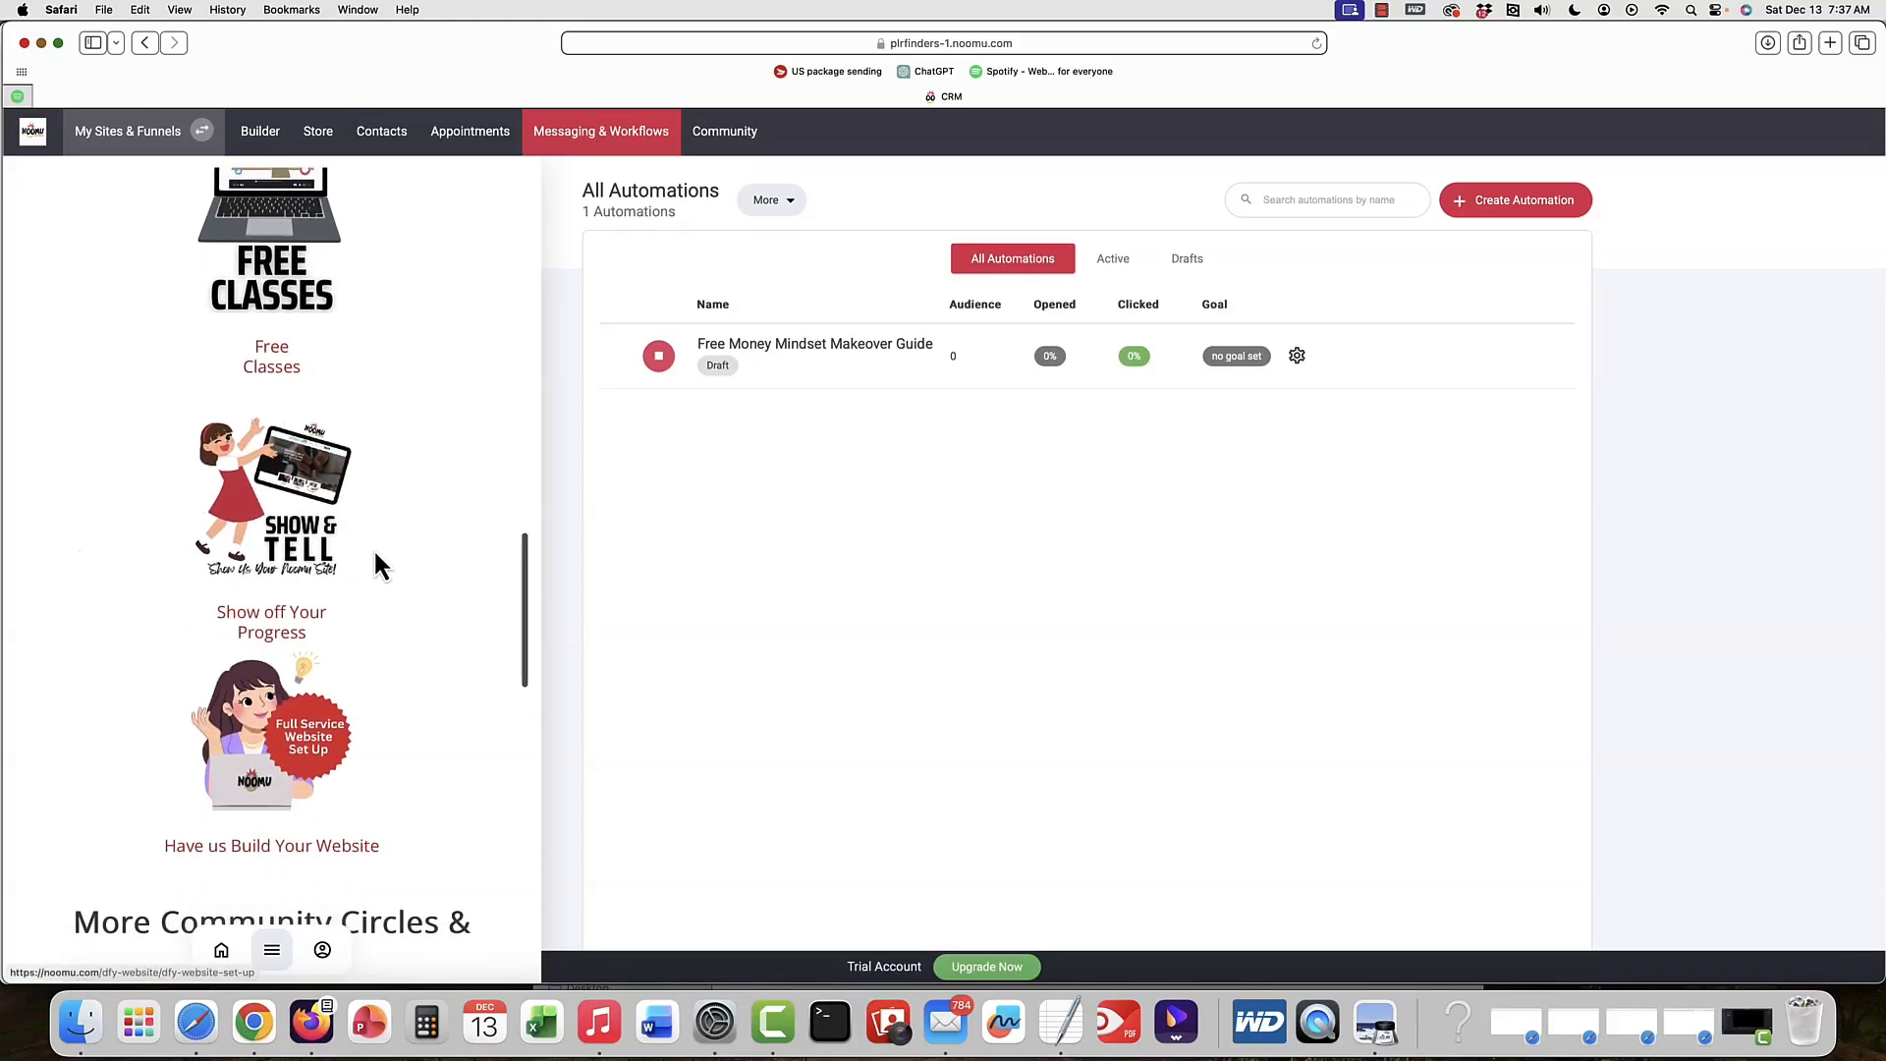
scroll(415, 594, "up", 1)
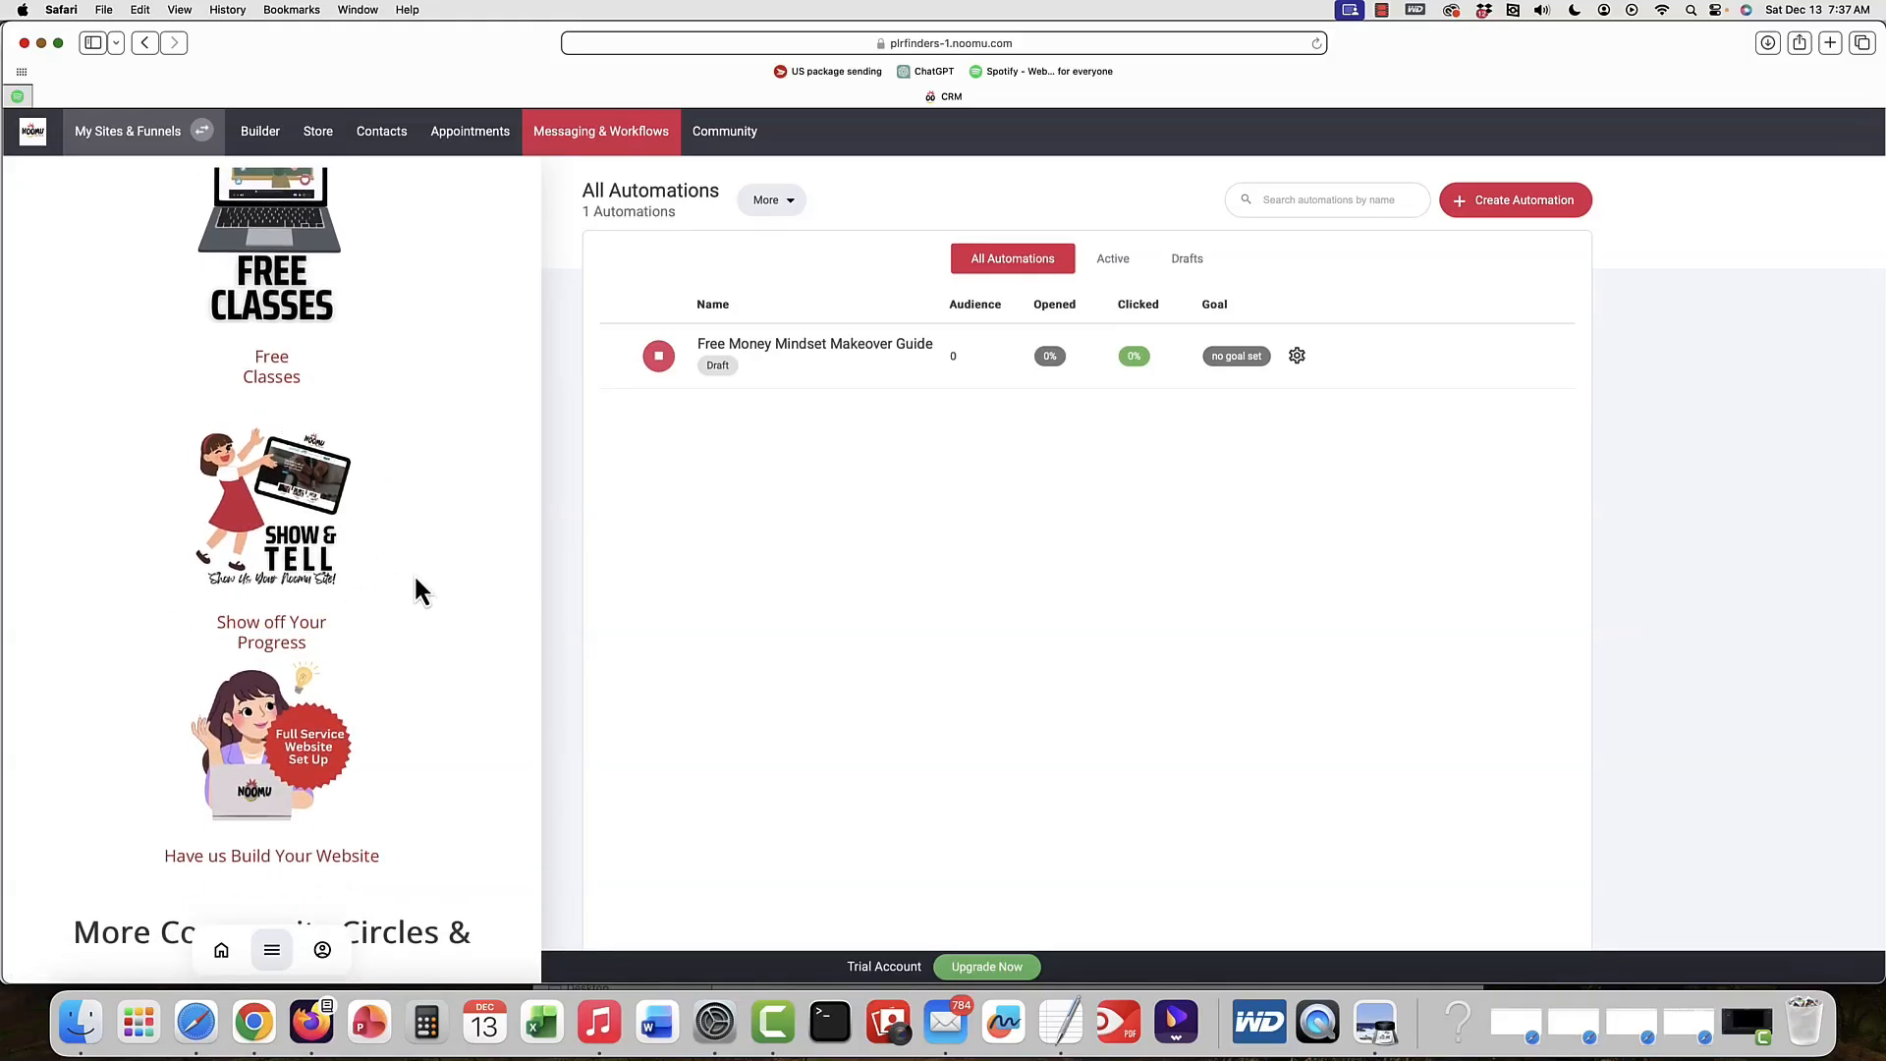
scroll(415, 589, "down", 5)
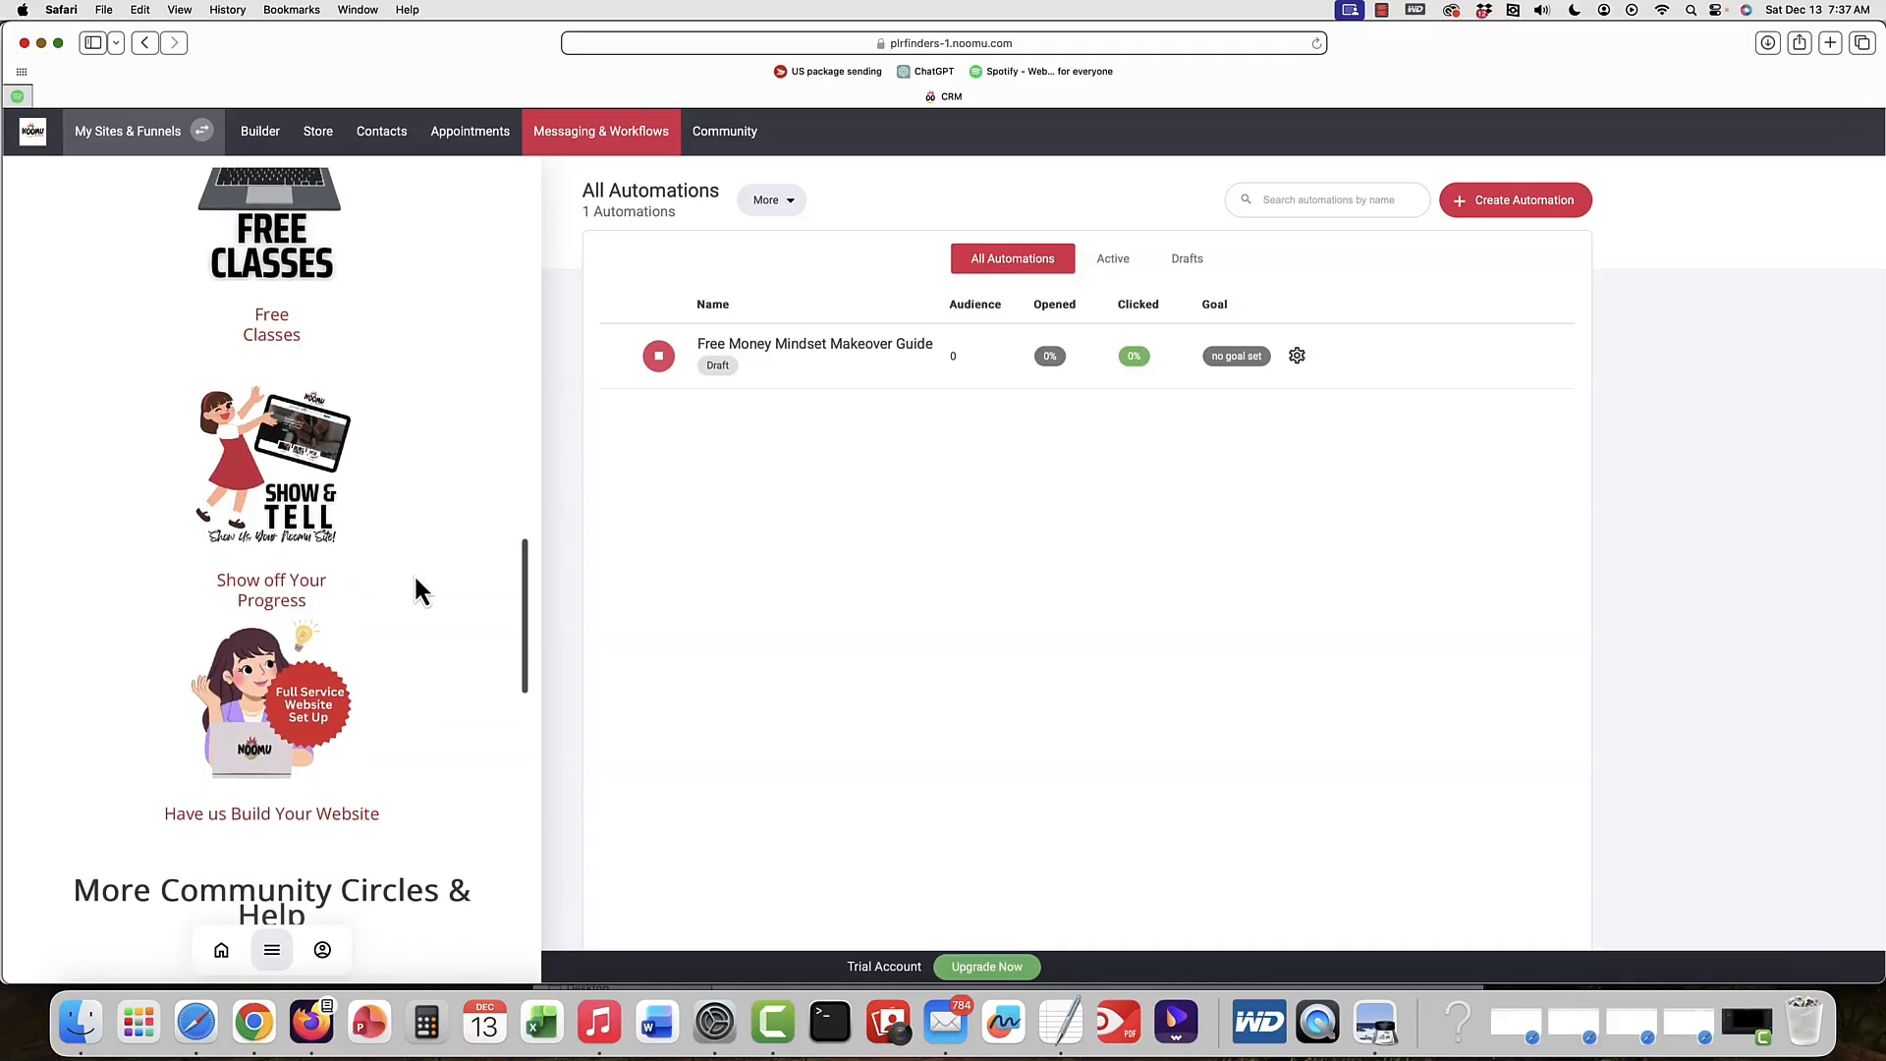
scroll(414, 589, "down", 8)
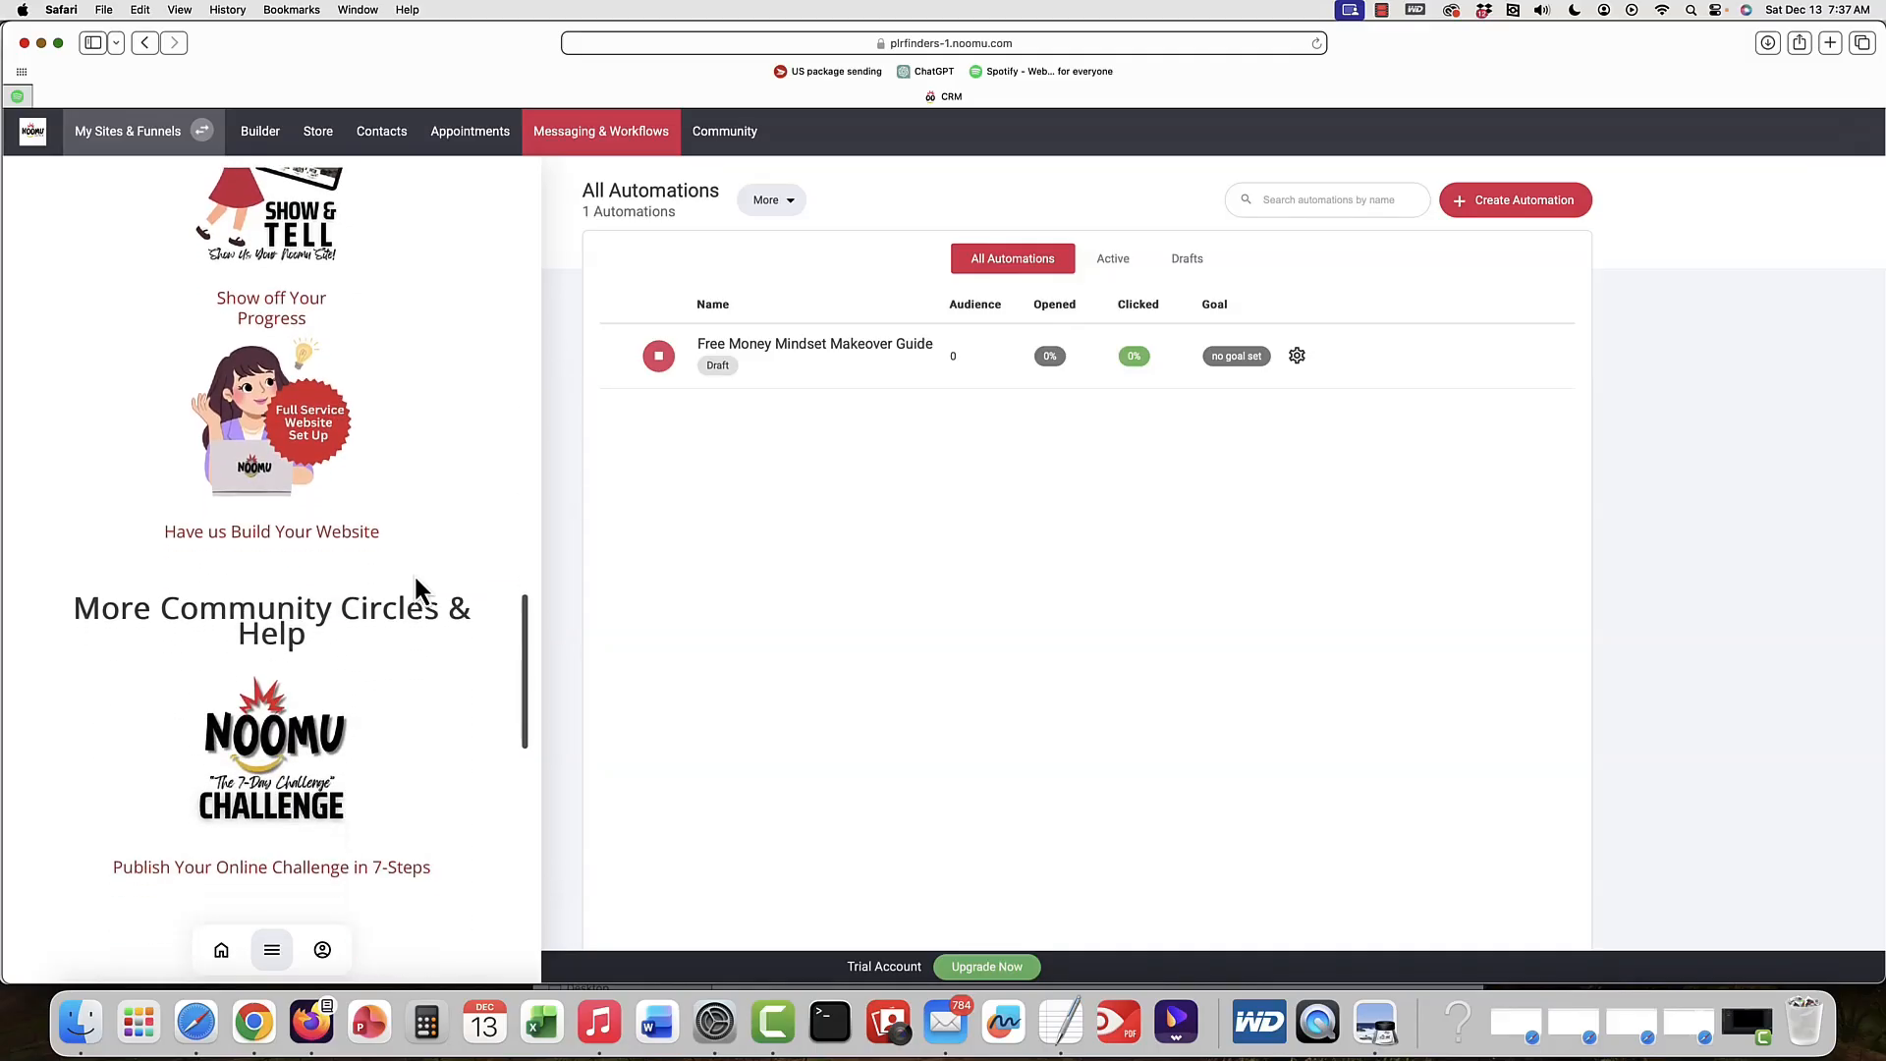
scroll(413, 574, "down", 10)
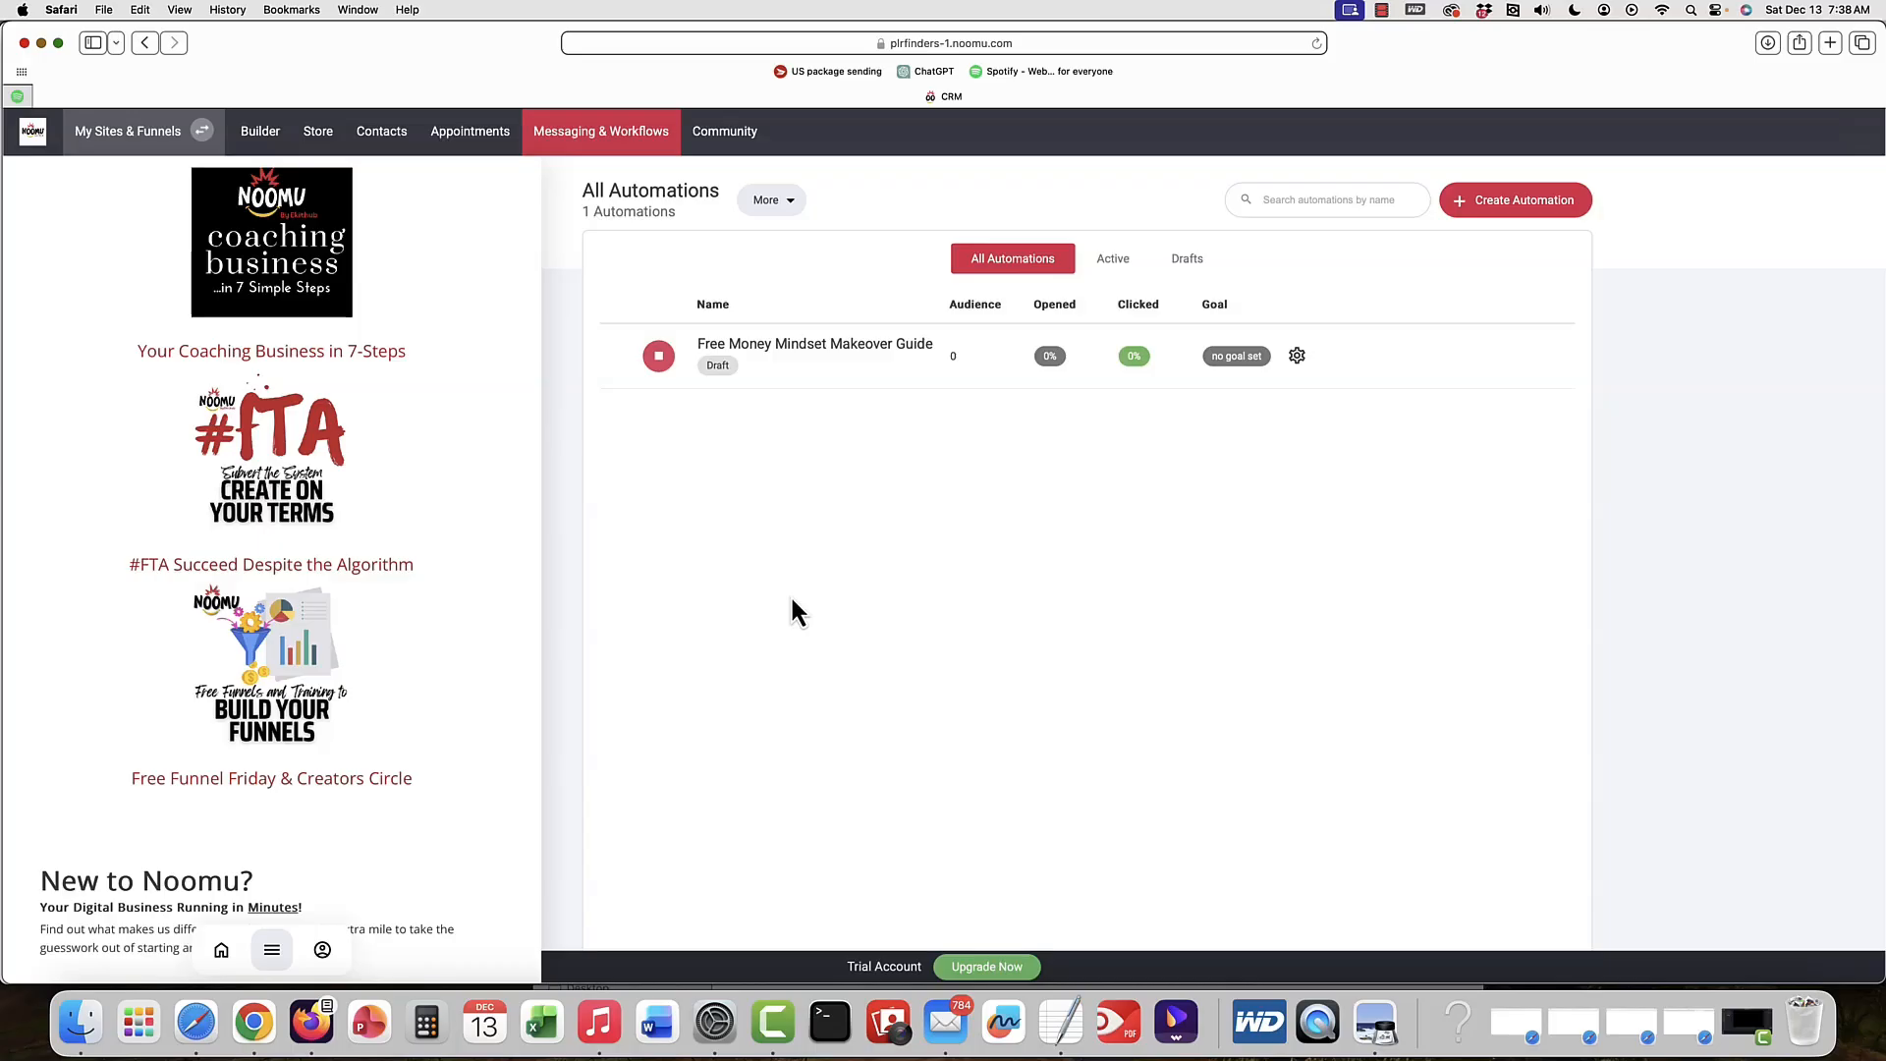
- Return to the website builder with the money mindset guide opt-in page
left_click(261, 145)
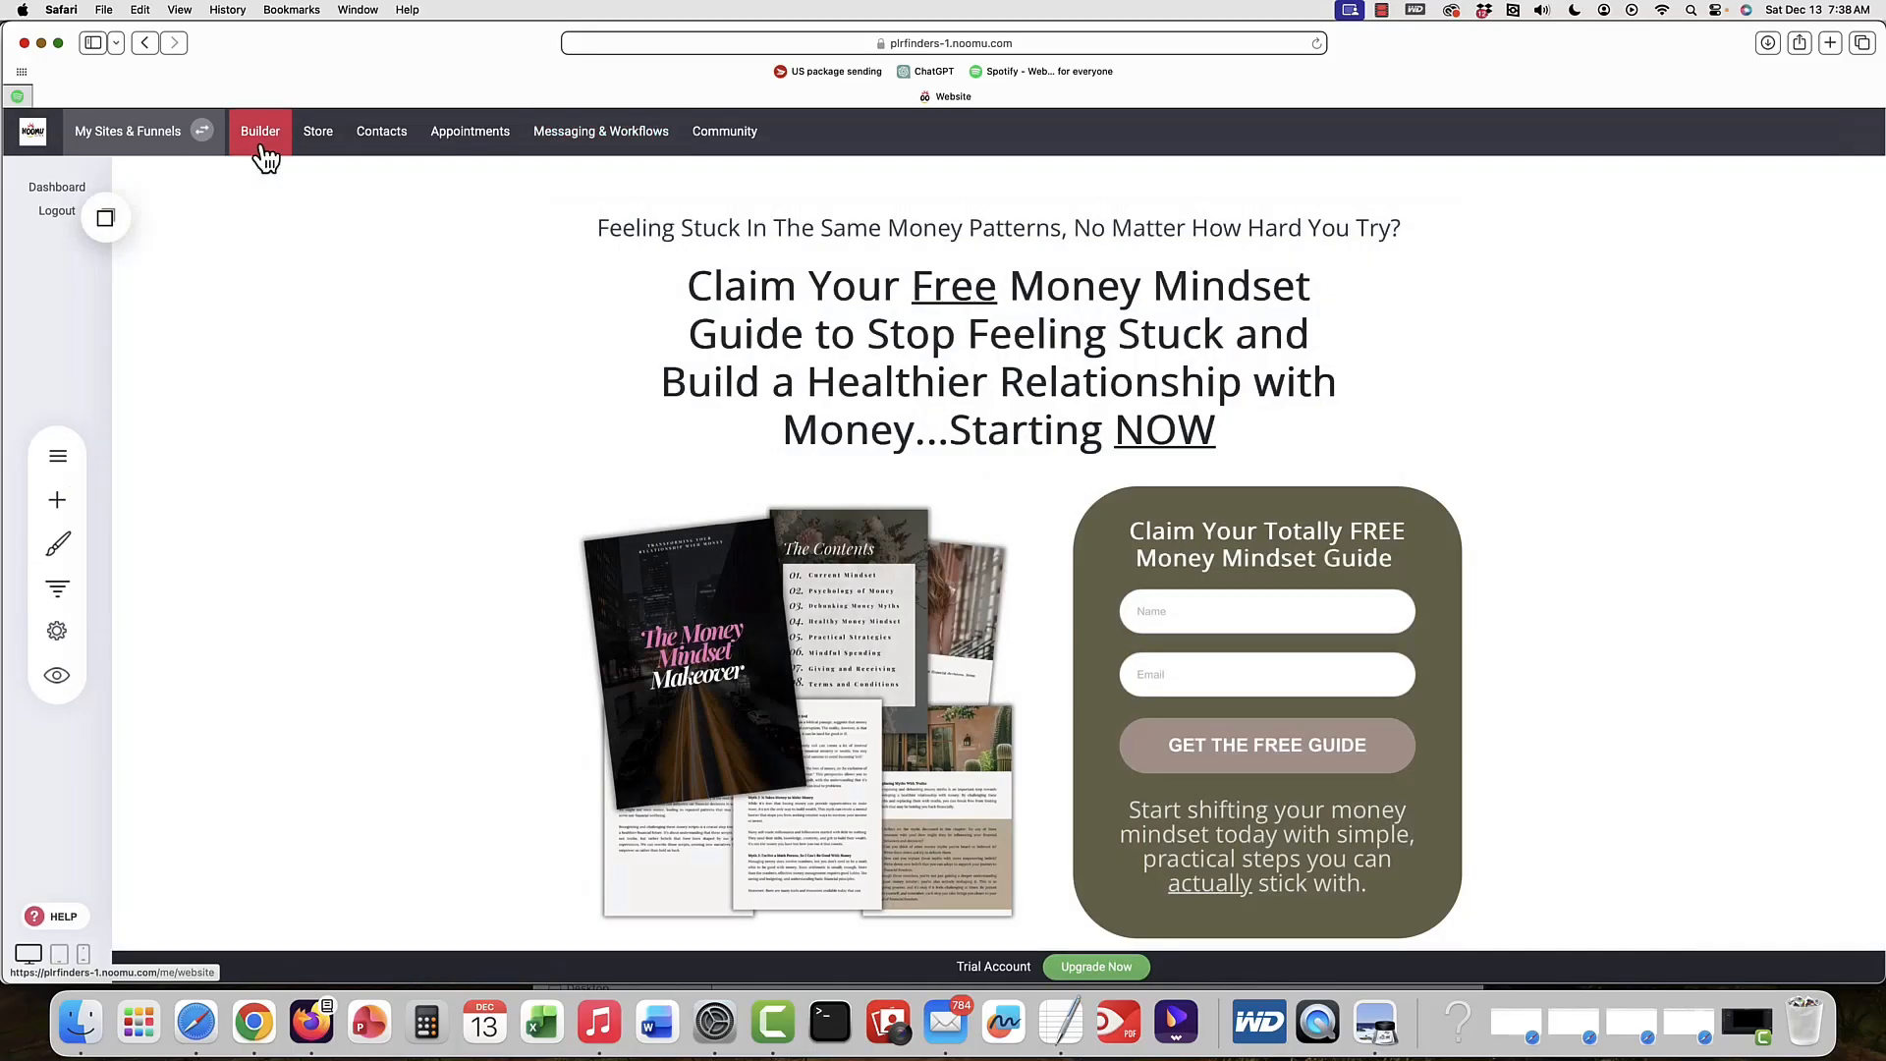